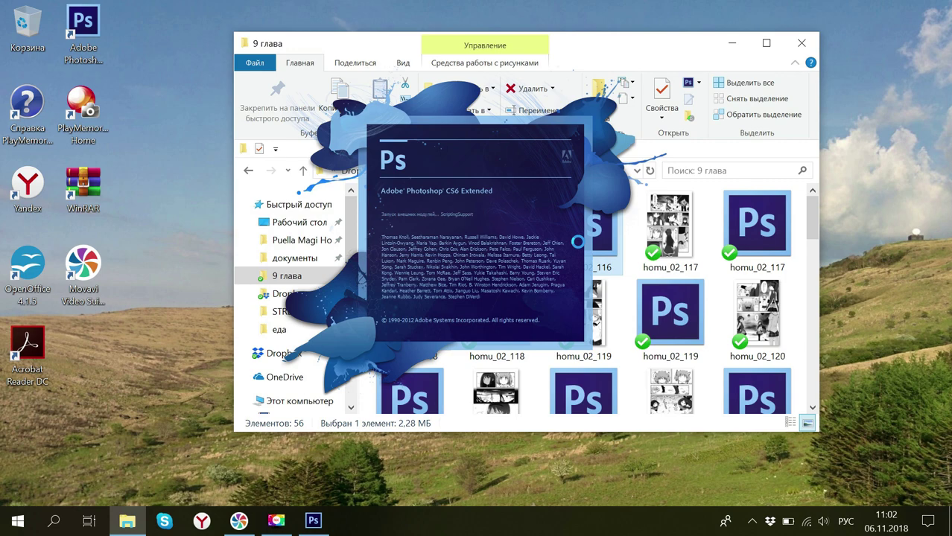
{"action": "key", "text": "space"}
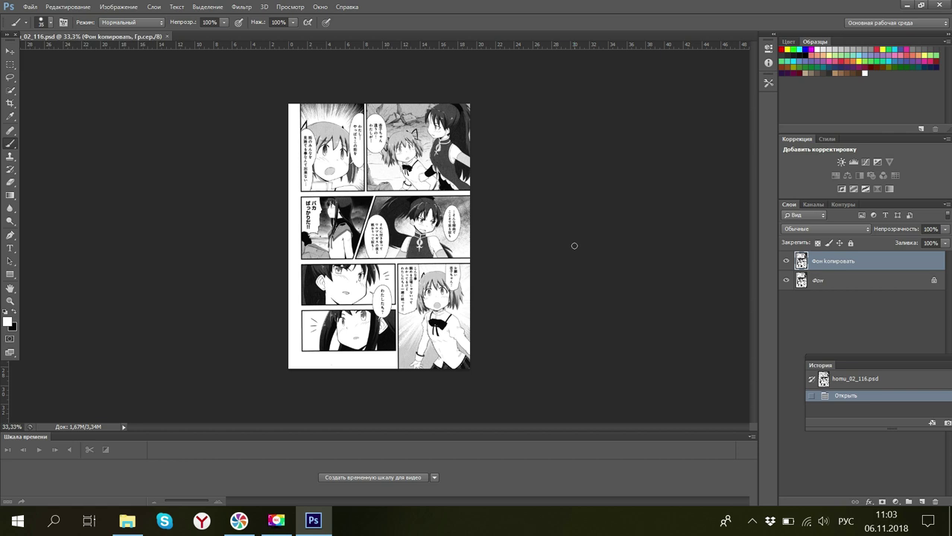
Step: Paint over the Japanese text in the three speech bubbles of the two uppermost panels with the white Brush
{"action": "left_click", "coordinate": [16, 427]}
{"action": "left_click_drag", "start_coordinate": [15, 427], "coordinate": [1, 429]}
{"action": "type", "text": "120"}
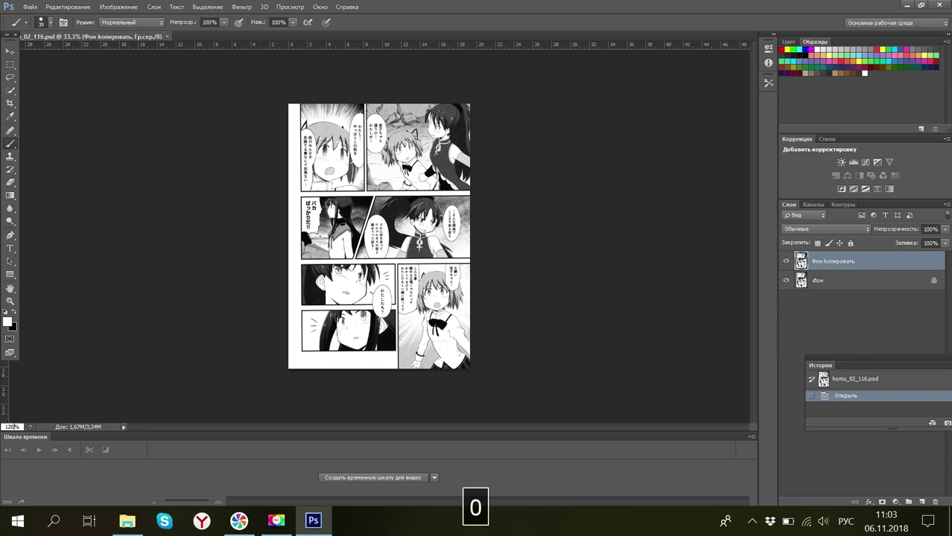
{"action": "key", "text": "Return"}
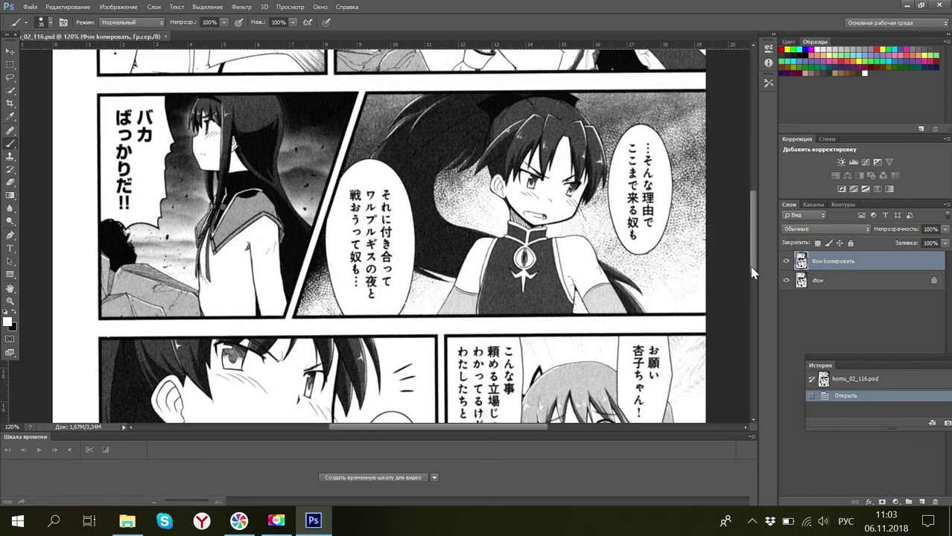
{"action": "mouse_move", "coordinate": [753, 272]}
{"action": "left_mouse_down"}
{"action": "mouse_move", "coordinate": [746, 128]}
{"action": "mouse_move", "coordinate": [762, 194]}
{"action": "left_mouse_up"}
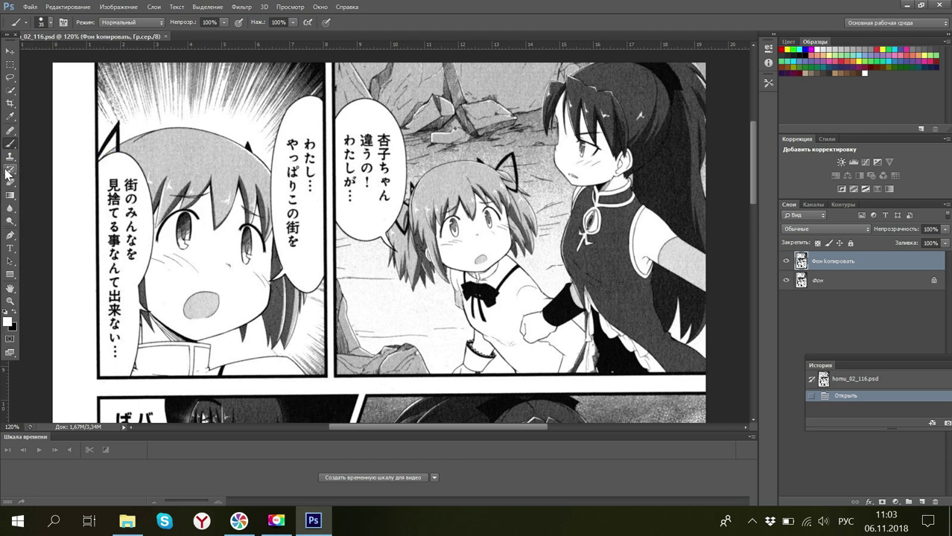
{"action": "left_click", "coordinate": [10, 117]}
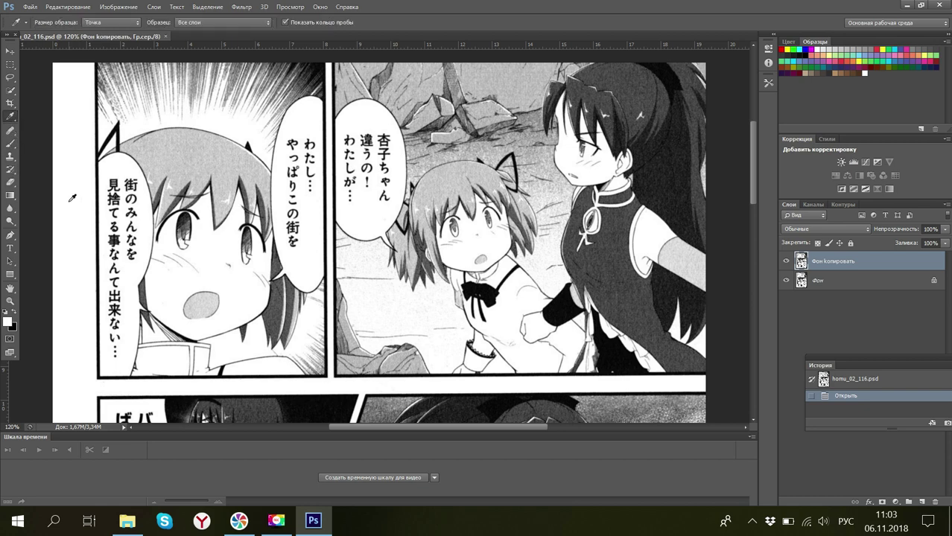
{"action": "left_click", "coordinate": [11, 143]}
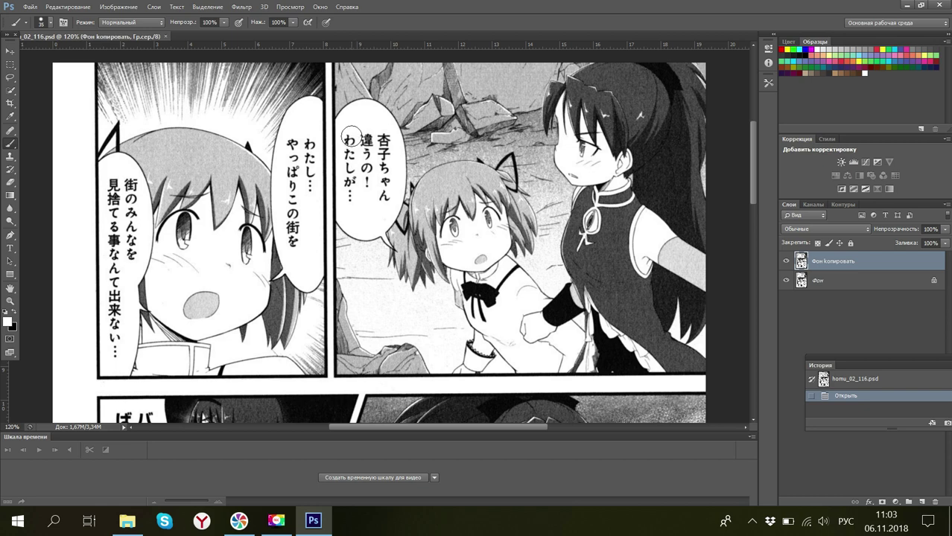
{"action": "mouse_move", "coordinate": [342, 138]}
{"action": "left_mouse_down"}
{"action": "mouse_move", "coordinate": [381, 137]}
{"action": "mouse_move", "coordinate": [378, 182]}
{"action": "mouse_move", "coordinate": [367, 165]}
{"action": "mouse_move", "coordinate": [376, 168]}
{"action": "left_mouse_up"}
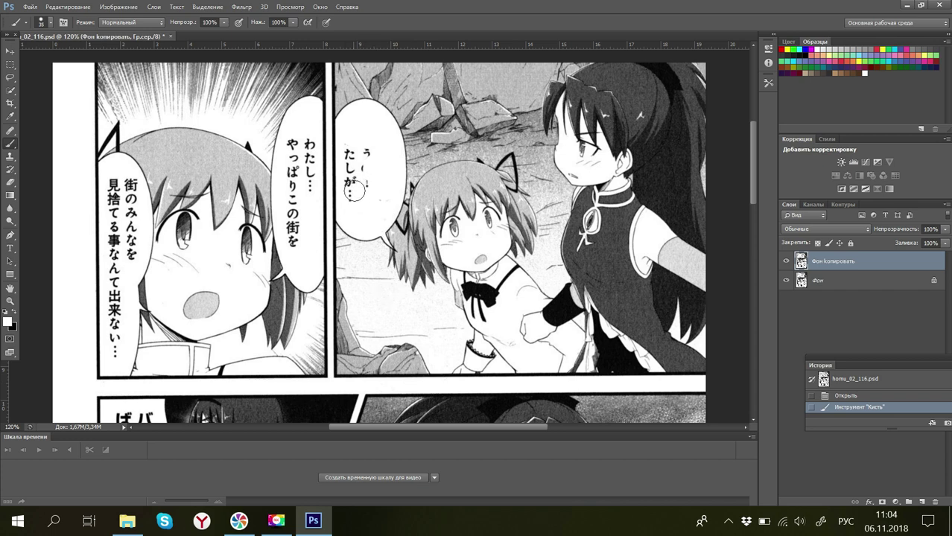
{"action": "mouse_move", "coordinate": [354, 173]}
{"action": "left_mouse_down"}
{"action": "mouse_move", "coordinate": [361, 162]}
{"action": "mouse_move", "coordinate": [354, 147]}
{"action": "mouse_move", "coordinate": [353, 204]}
{"action": "mouse_move", "coordinate": [377, 193]}
{"action": "left_mouse_up"}
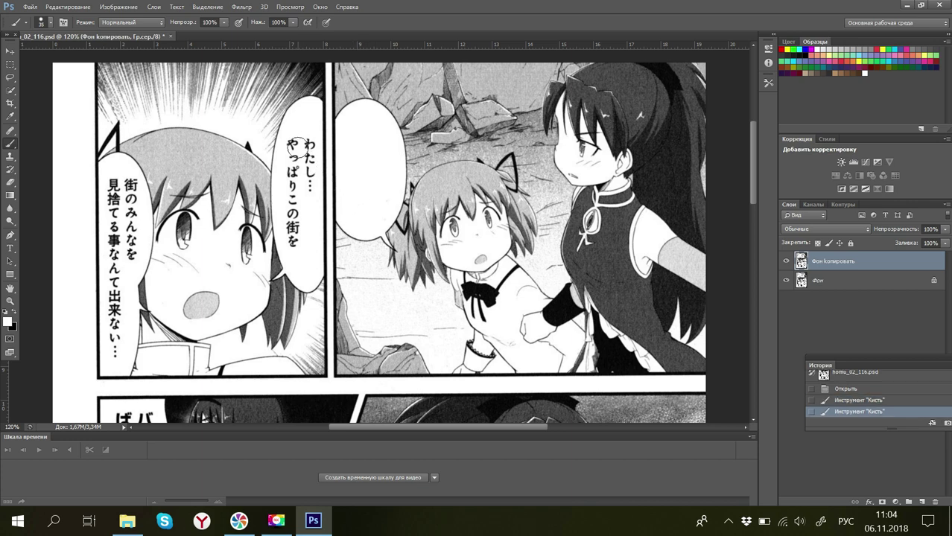
{"action": "mouse_move", "coordinate": [295, 144]}
{"action": "left_mouse_down"}
{"action": "mouse_move", "coordinate": [281, 151]}
{"action": "mouse_move", "coordinate": [307, 160]}
{"action": "mouse_move", "coordinate": [307, 188]}
{"action": "mouse_move", "coordinate": [293, 172]}
{"action": "mouse_move", "coordinate": [296, 249]}
{"action": "mouse_move", "coordinate": [300, 235]}
{"action": "left_mouse_up"}
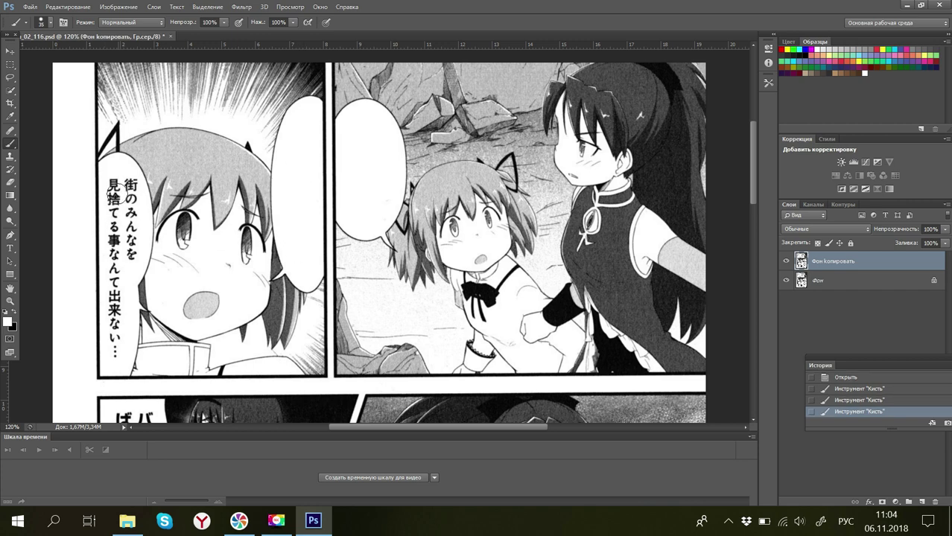
{"action": "mouse_move", "coordinate": [113, 204]}
{"action": "left_mouse_down"}
{"action": "mouse_move", "coordinate": [131, 181]}
{"action": "mouse_move", "coordinate": [126, 221]}
{"action": "mouse_move", "coordinate": [115, 209]}
{"action": "mouse_move", "coordinate": [132, 241]}
{"action": "mouse_move", "coordinate": [128, 260]}
{"action": "mouse_move", "coordinate": [118, 225]}
{"action": "mouse_move", "coordinate": [117, 357]}
{"action": "left_mouse_up"}
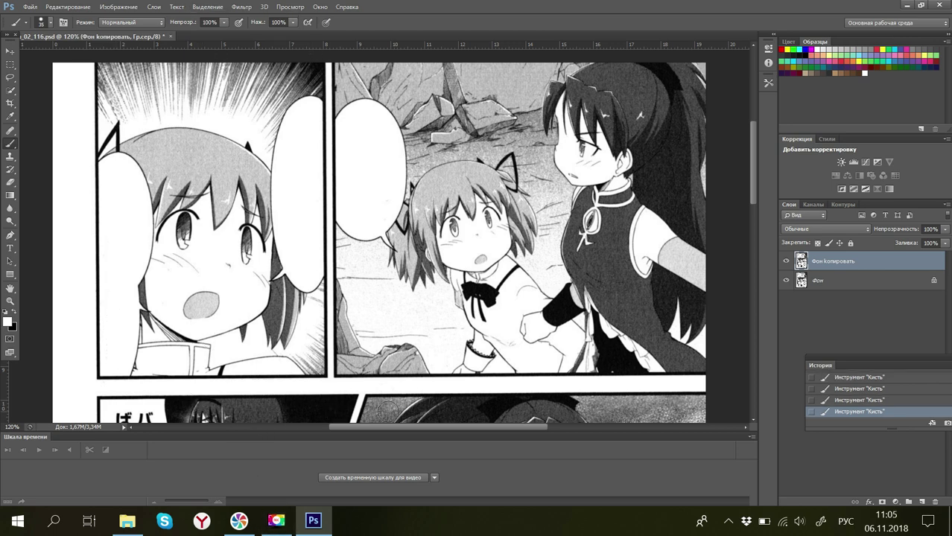
Step: Paint out the Japanese text in the rightmost oval bubble of the second panel row in white
{"action": "mouse_move", "coordinate": [400, 428]}
{"action": "left_mouse_down"}
{"action": "mouse_move", "coordinate": [443, 431]}
{"action": "mouse_move", "coordinate": [416, 434]}
{"action": "left_mouse_up"}
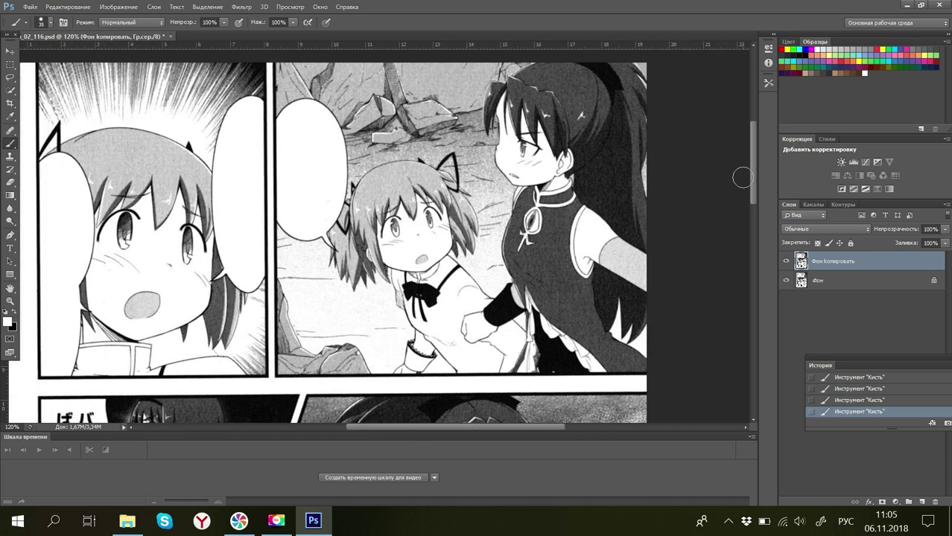
{"action": "left_click_drag", "start_coordinate": [753, 187], "coordinate": [762, 251]}
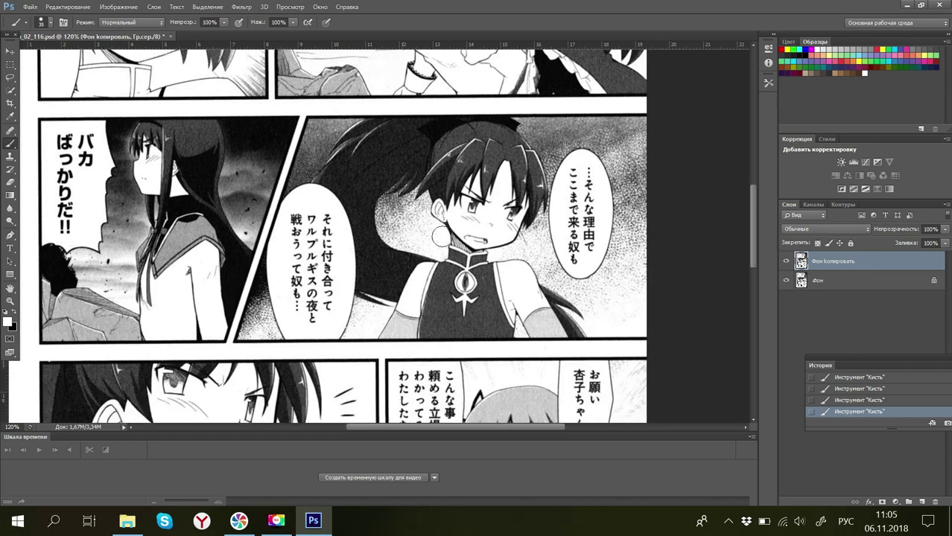
{"action": "mouse_move", "coordinate": [589, 181]}
{"action": "left_mouse_down"}
{"action": "mouse_move", "coordinate": [572, 182]}
{"action": "mouse_move", "coordinate": [573, 201]}
{"action": "mouse_move", "coordinate": [586, 197]}
{"action": "mouse_move", "coordinate": [574, 218]}
{"action": "mouse_move", "coordinate": [588, 241]}
{"action": "mouse_move", "coordinate": [580, 256]}
{"action": "mouse_move", "coordinate": [572, 226]}
{"action": "mouse_move", "coordinate": [573, 218]}
{"action": "mouse_move", "coordinate": [586, 249]}
{"action": "left_mouse_up"}
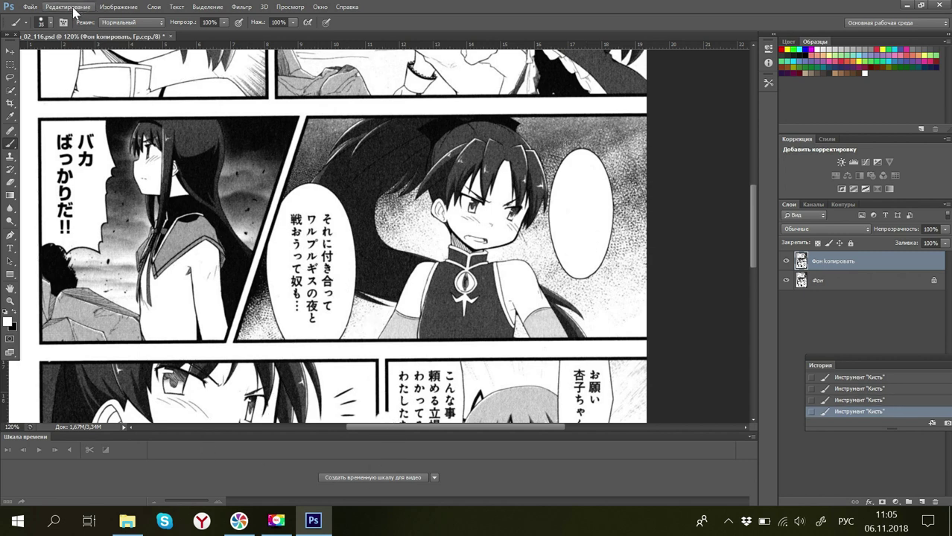
Step: Hide and redisplay the History panel and step back to the previous brush state
{"action": "left_click", "coordinate": [320, 8]}
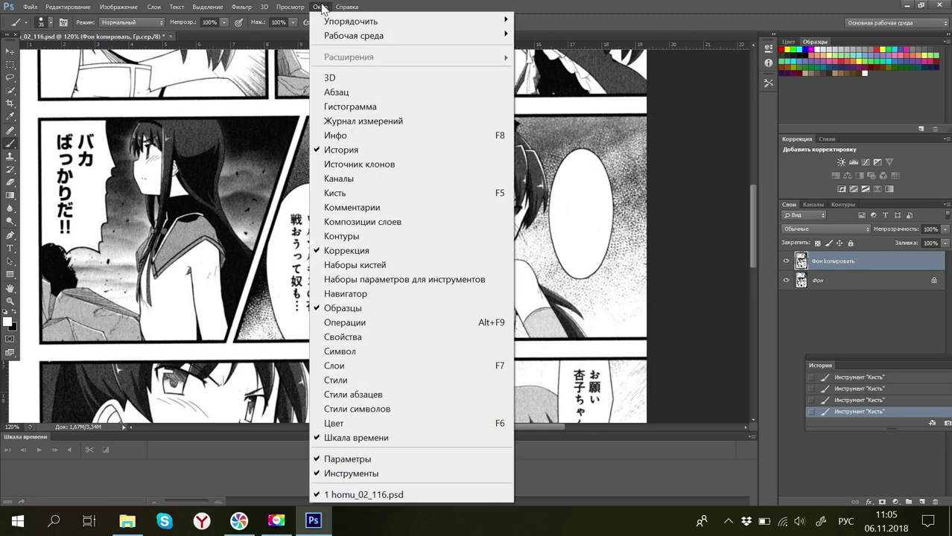
{"action": "left_click", "coordinate": [356, 153]}
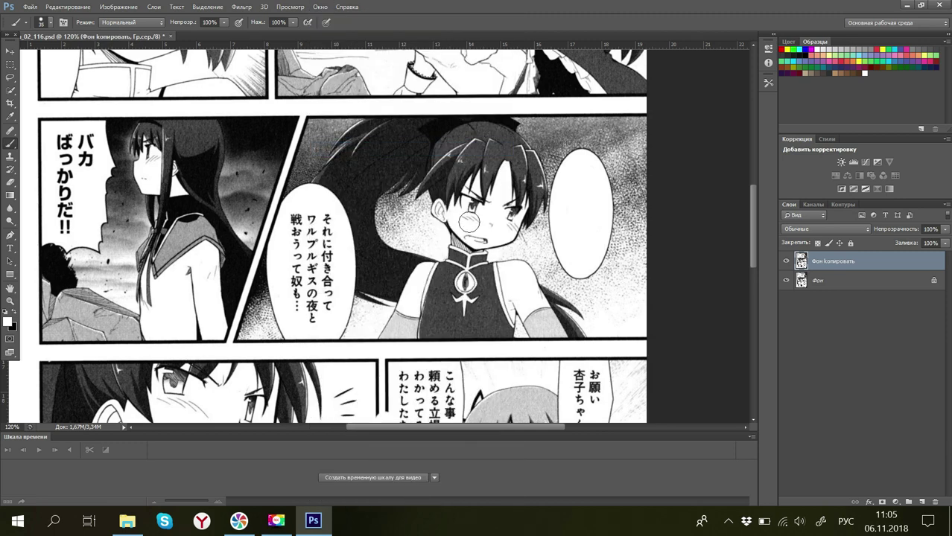
{"action": "left_click", "coordinate": [319, 7]}
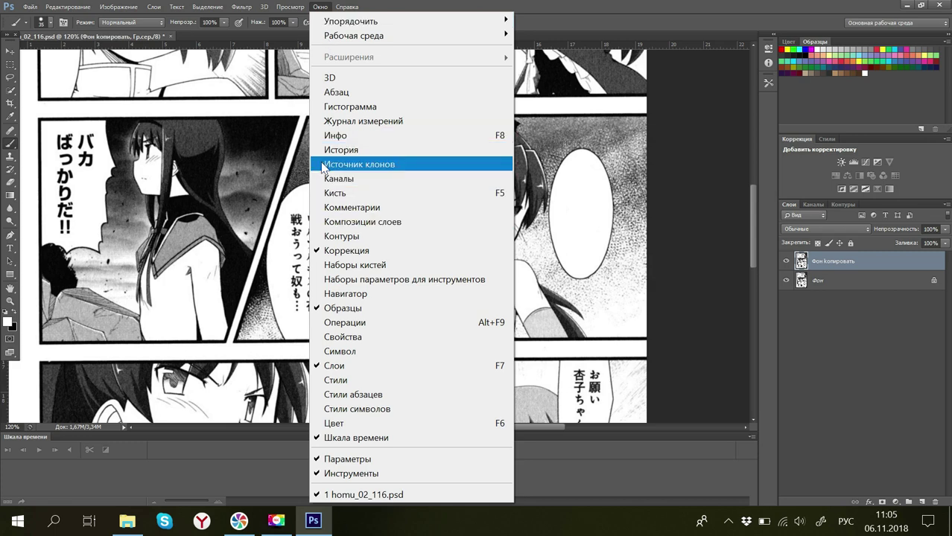
{"action": "left_click", "coordinate": [331, 151]}
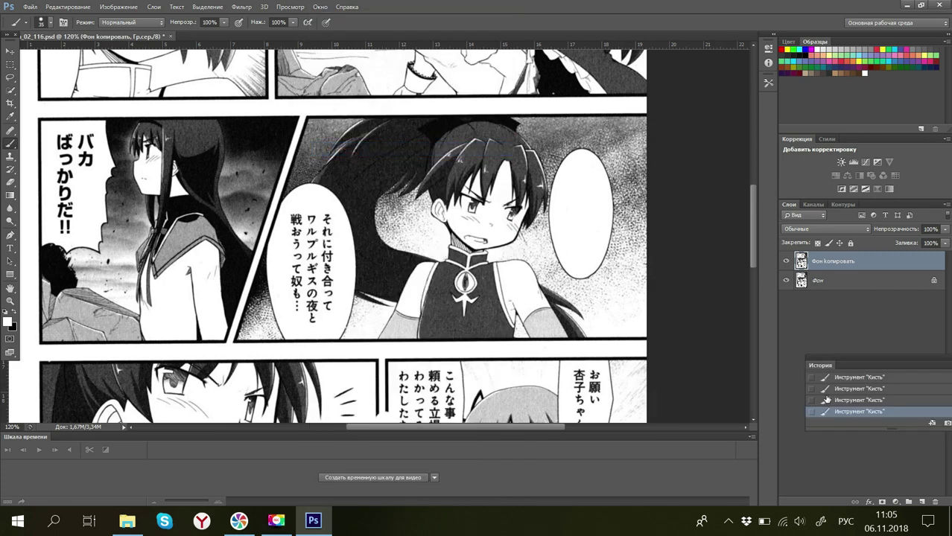
{"action": "left_click", "coordinate": [827, 401]}
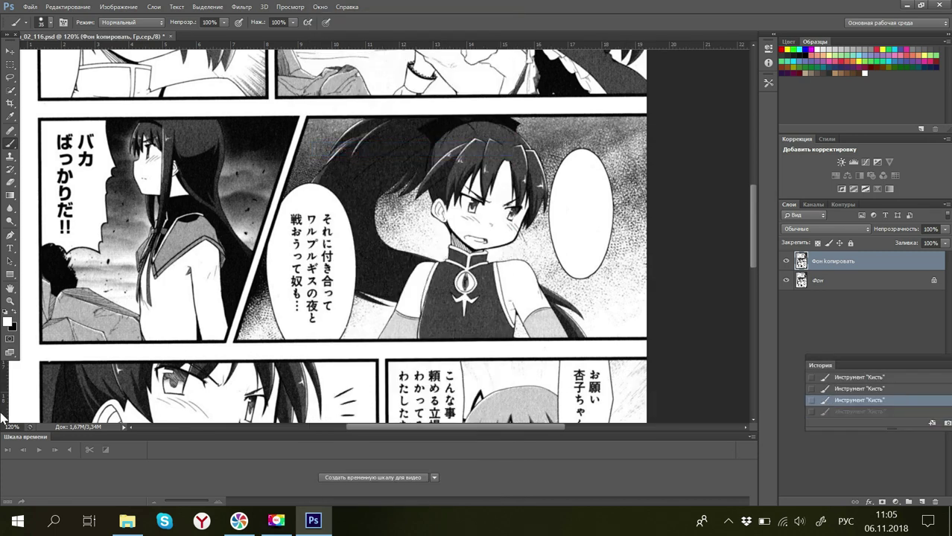
Step: Paint out the text in the second row's remaining bubbles, the oval one and the one in the leftmost panel
{"action": "scroll", "coordinate": [754, 268], "scroll_direction": "down", "scroll_amount": 2}
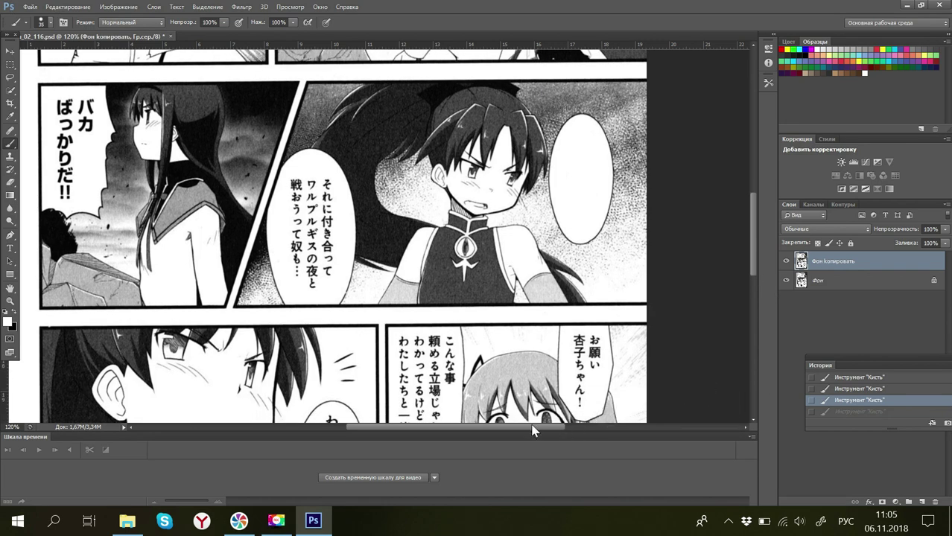
{"action": "left_click_drag", "start_coordinate": [527, 430], "coordinate": [482, 436]}
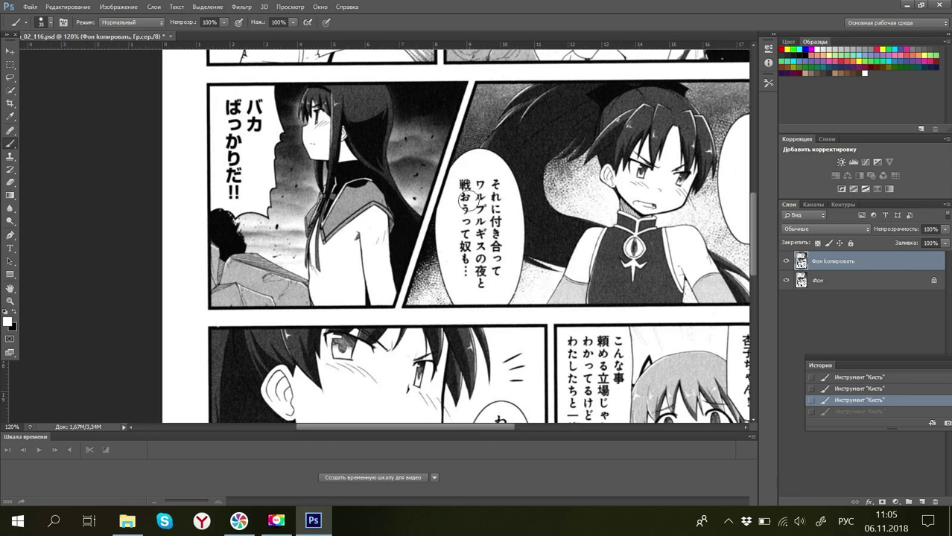
{"action": "mouse_move", "coordinate": [465, 207]}
{"action": "left_mouse_down"}
{"action": "mouse_move", "coordinate": [492, 180]}
{"action": "mouse_move", "coordinate": [490, 202]}
{"action": "mouse_move", "coordinate": [472, 201]}
{"action": "mouse_move", "coordinate": [488, 195]}
{"action": "mouse_move", "coordinate": [495, 211]}
{"action": "mouse_move", "coordinate": [471, 221]}
{"action": "mouse_move", "coordinate": [473, 203]}
{"action": "mouse_move", "coordinate": [479, 244]}
{"action": "left_mouse_up"}
{"action": "mouse_move", "coordinate": [478, 249]}
{"action": "left_mouse_down"}
{"action": "mouse_move", "coordinate": [488, 257]}
{"action": "mouse_move", "coordinate": [470, 284]}
{"action": "mouse_move", "coordinate": [476, 272]}
{"action": "mouse_move", "coordinate": [497, 269]}
{"action": "left_mouse_up"}
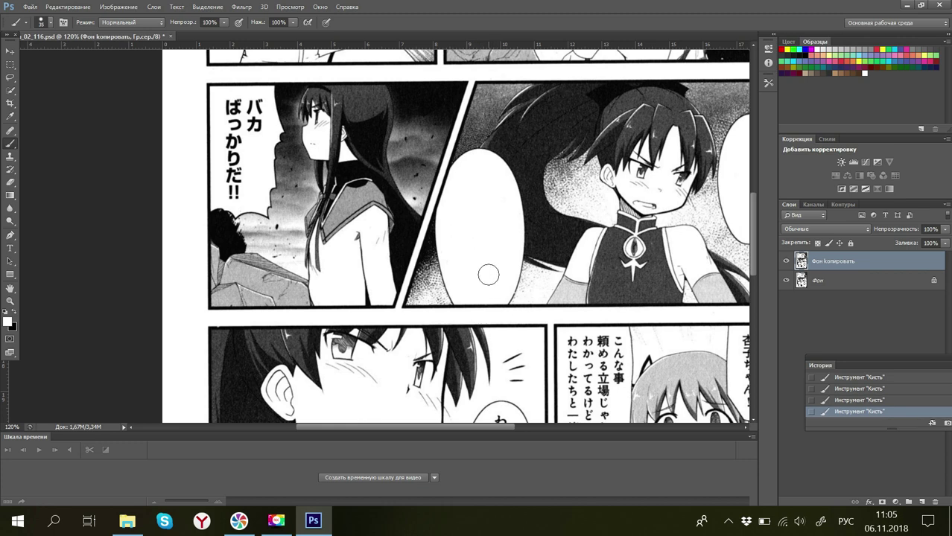
{"action": "mouse_move", "coordinate": [230, 118]}
{"action": "left_mouse_down"}
{"action": "mouse_move", "coordinate": [244, 147]}
{"action": "mouse_move", "coordinate": [227, 105]}
{"action": "mouse_move", "coordinate": [258, 102]}
{"action": "mouse_move", "coordinate": [236, 174]}
{"action": "mouse_move", "coordinate": [234, 163]}
{"action": "mouse_move", "coordinate": [239, 200]}
{"action": "mouse_move", "coordinate": [234, 177]}
{"action": "left_mouse_up"}
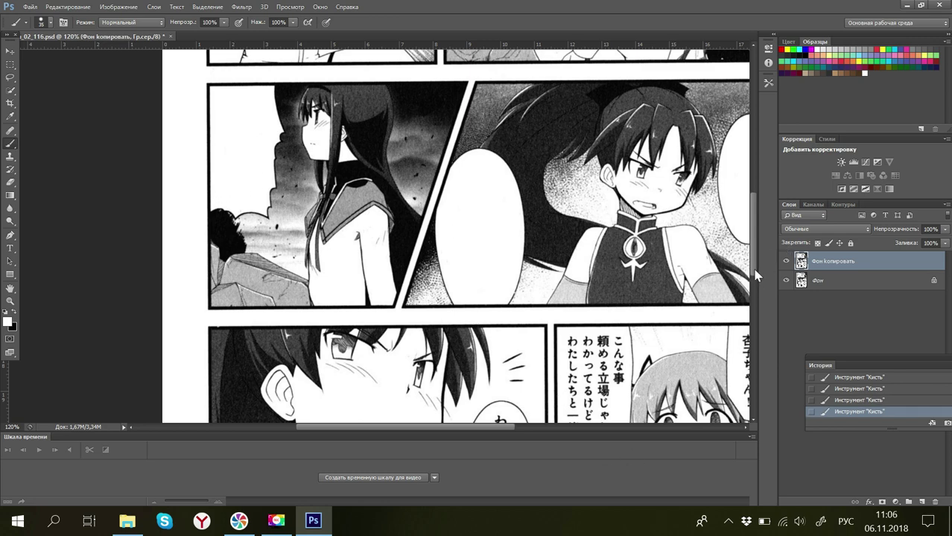
Step: Paint out the text in the oval bubble between the two lower-left panels and in the left bubble of the lower-right panel
{"action": "left_click_drag", "start_coordinate": [754, 270], "coordinate": [757, 300]}
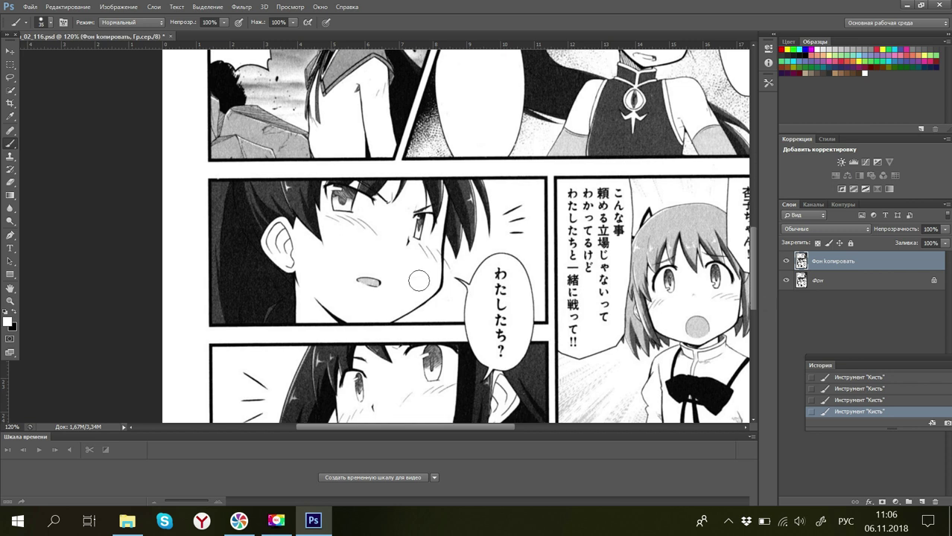
{"action": "mouse_move", "coordinate": [502, 283]}
{"action": "left_mouse_down"}
{"action": "mouse_move", "coordinate": [502, 274]}
{"action": "mouse_move", "coordinate": [500, 349]}
{"action": "left_mouse_up"}
{"action": "mouse_move", "coordinate": [602, 247]}
{"action": "left_mouse_down"}
{"action": "mouse_move", "coordinate": [618, 194]}
{"action": "mouse_move", "coordinate": [574, 194]}
{"action": "mouse_move", "coordinate": [575, 218]}
{"action": "mouse_move", "coordinate": [601, 207]}
{"action": "mouse_move", "coordinate": [598, 226]}
{"action": "mouse_move", "coordinate": [576, 229]}
{"action": "mouse_move", "coordinate": [577, 241]}
{"action": "mouse_move", "coordinate": [588, 242]}
{"action": "mouse_move", "coordinate": [578, 246]}
{"action": "mouse_move", "coordinate": [571, 271]}
{"action": "mouse_move", "coordinate": [574, 344]}
{"action": "left_mouse_up"}
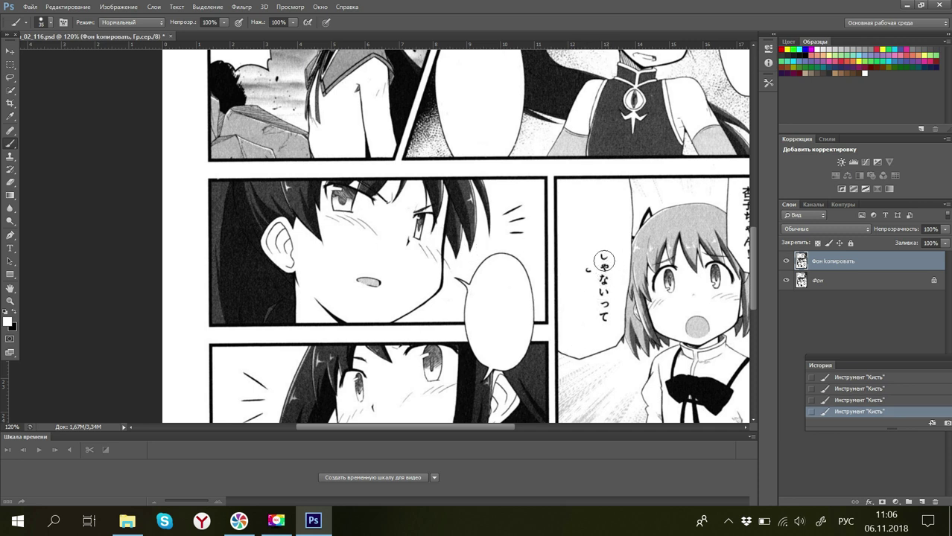
{"action": "left_click", "coordinate": [861, 402]}
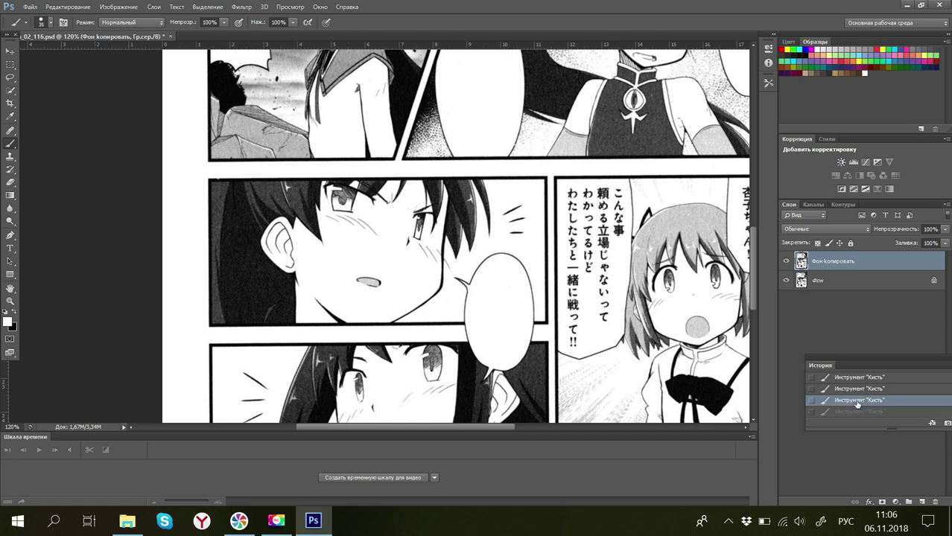
{"action": "mouse_move", "coordinate": [603, 324]}
{"action": "left_mouse_down"}
{"action": "mouse_move", "coordinate": [602, 291]}
{"action": "mouse_move", "coordinate": [590, 286]}
{"action": "mouse_move", "coordinate": [590, 255]}
{"action": "mouse_move", "coordinate": [591, 271]}
{"action": "mouse_move", "coordinate": [604, 265]}
{"action": "mouse_move", "coordinate": [617, 195]}
{"action": "mouse_move", "coordinate": [601, 197]}
{"action": "mouse_move", "coordinate": [603, 220]}
{"action": "mouse_move", "coordinate": [588, 194]}
{"action": "mouse_move", "coordinate": [573, 197]}
{"action": "mouse_move", "coordinate": [582, 238]}
{"action": "mouse_move", "coordinate": [579, 251]}
{"action": "mouse_move", "coordinate": [572, 234]}
{"action": "mouse_move", "coordinate": [577, 336]}
{"action": "left_mouse_up"}
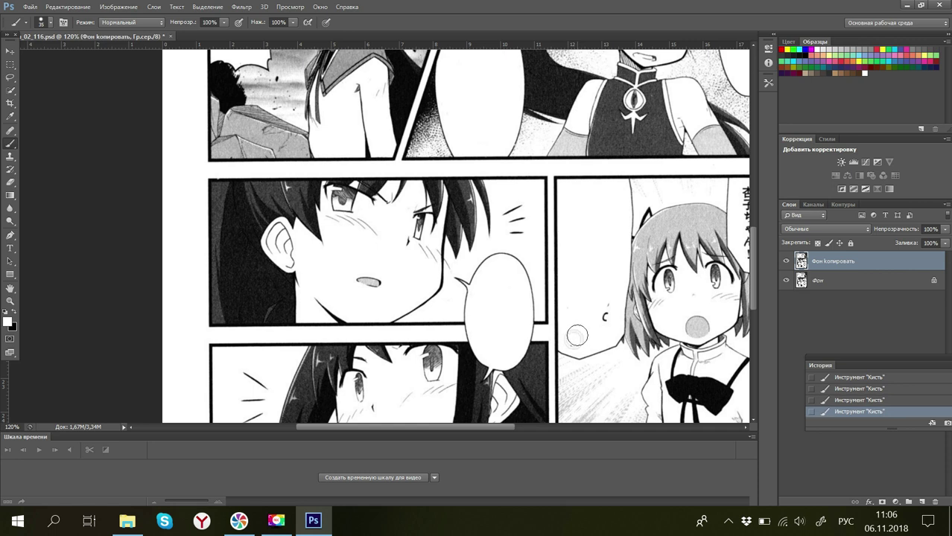
{"action": "right_click", "coordinate": [577, 336]}
{"action": "key", "text": "Escape"}
{"action": "right_click", "coordinate": [574, 341]}
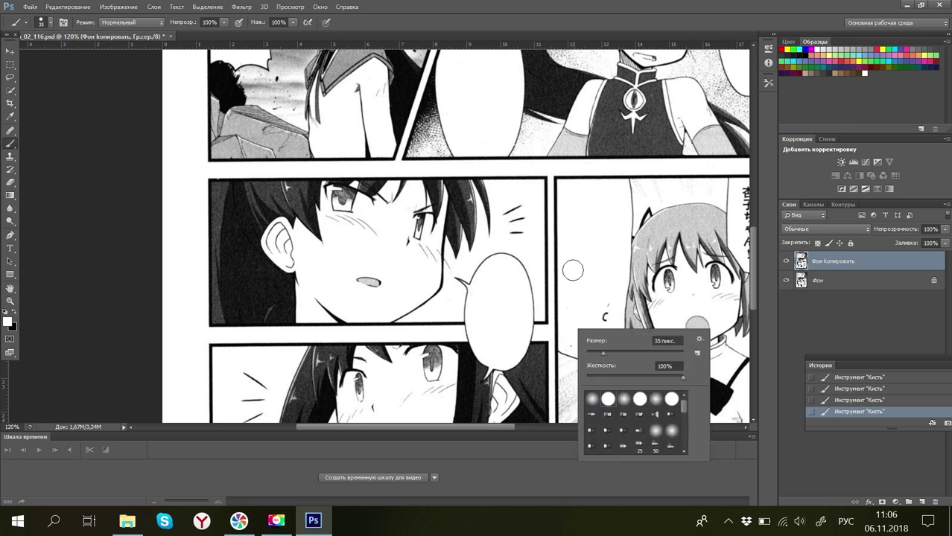
{"action": "key", "text": "Escape"}
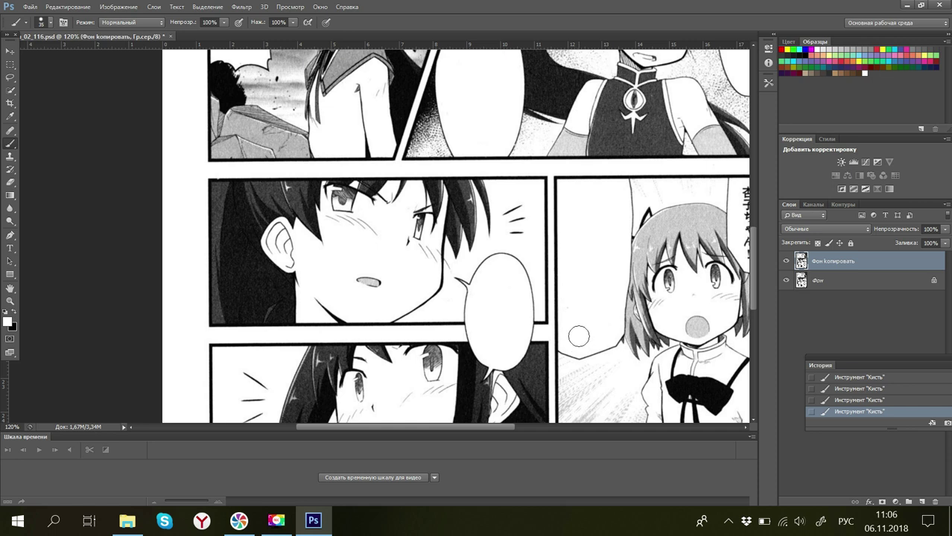
Step: Paint out the Japanese text in the right speech bubble of the lower-right panel with the white Brush
{"action": "left_click_drag", "start_coordinate": [469, 432], "coordinate": [534, 450]}
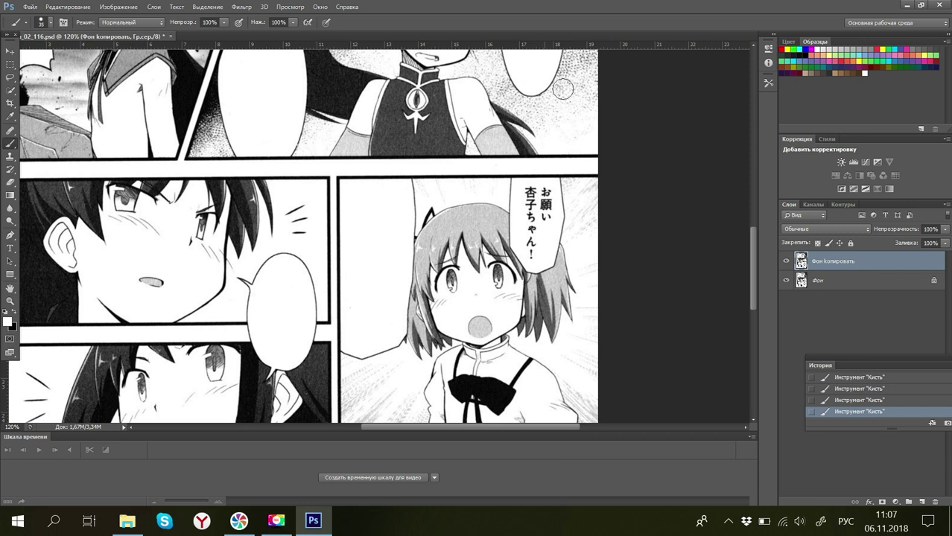
{"action": "right_click", "coordinate": [531, 195]}
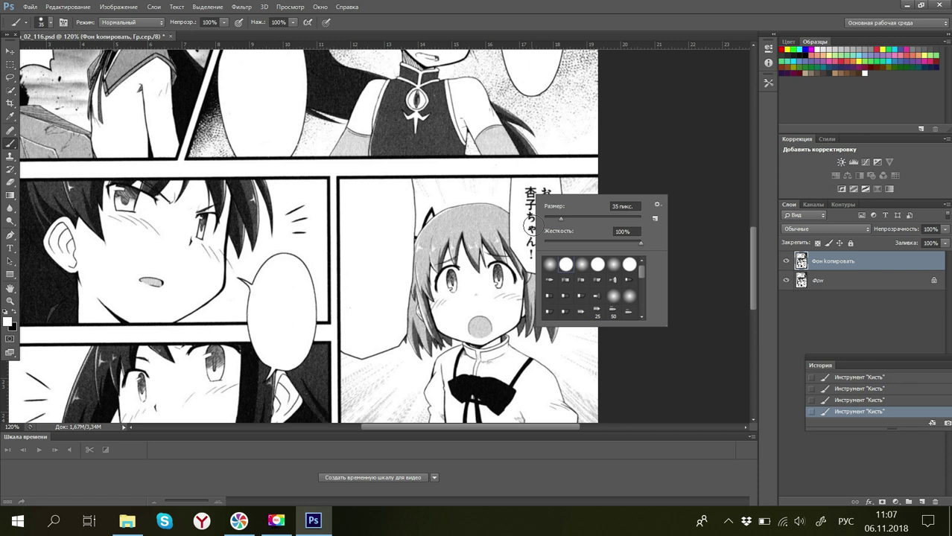
{"action": "left_click", "coordinate": [527, 226]}
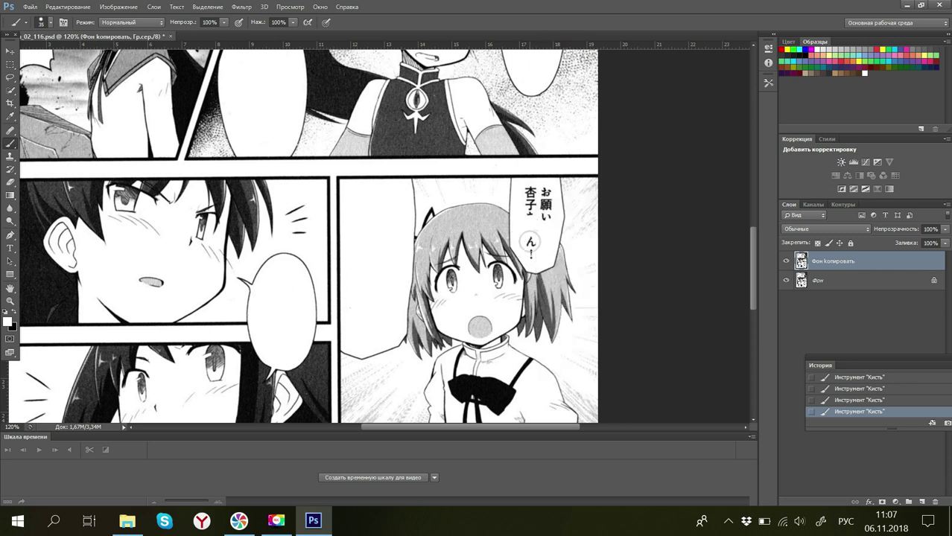
{"action": "left_click_drag", "start_coordinate": [530, 240], "coordinate": [531, 255]}
{"action": "mouse_move", "coordinate": [542, 217]}
{"action": "left_mouse_down"}
{"action": "mouse_move", "coordinate": [538, 195]}
{"action": "mouse_move", "coordinate": [533, 219]}
{"action": "mouse_move", "coordinate": [534, 205]}
{"action": "left_mouse_up"}
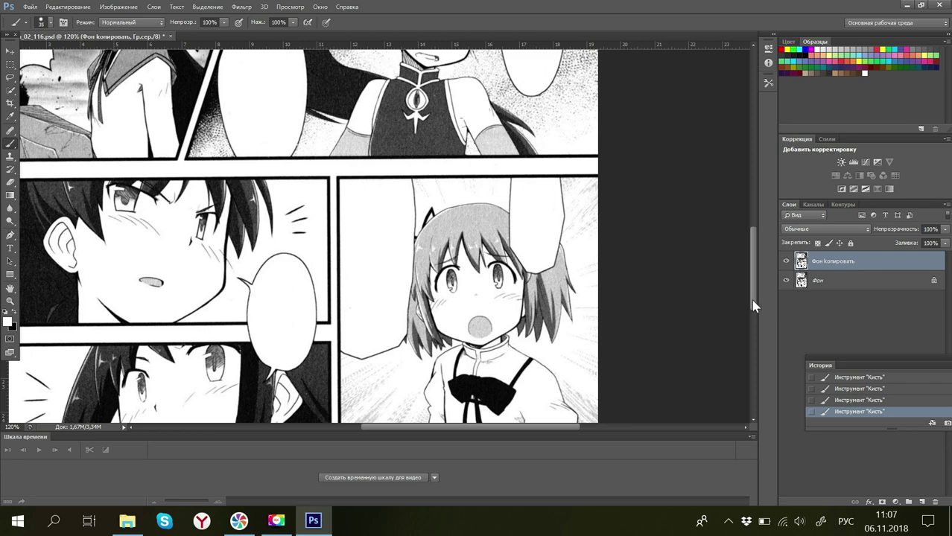
Step: Save the cleaned manga page homu_02_116.psd and close the document
{"action": "left_click_drag", "start_coordinate": [752, 303], "coordinate": [758, 345]}
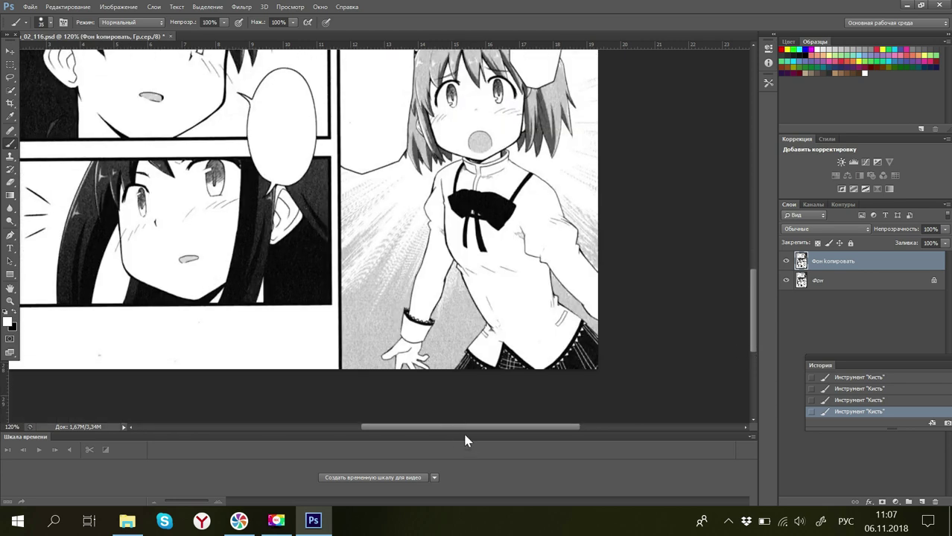
{"action": "left_click_drag", "start_coordinate": [459, 428], "coordinate": [397, 440]}
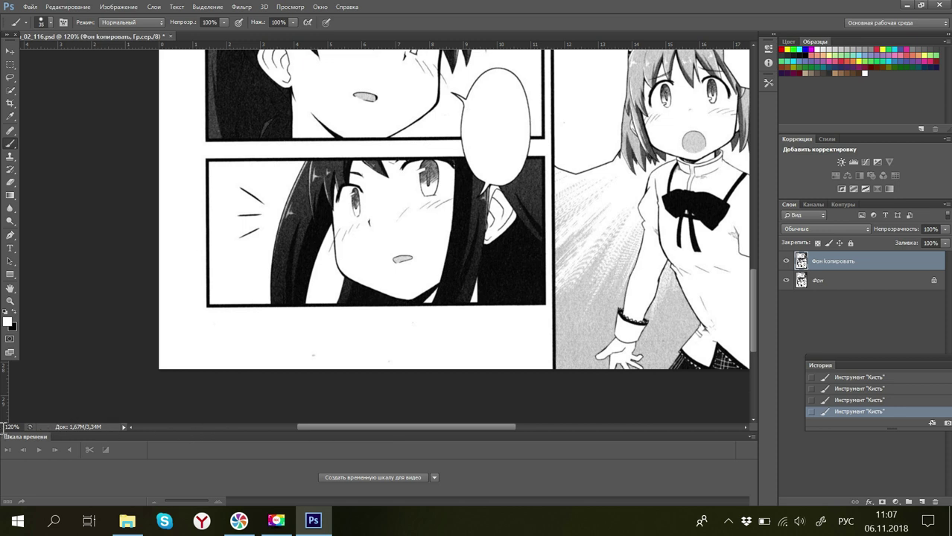
{"action": "left_click_drag", "start_coordinate": [12, 426], "coordinate": [3, 425]}
{"action": "type", "text": "4"}
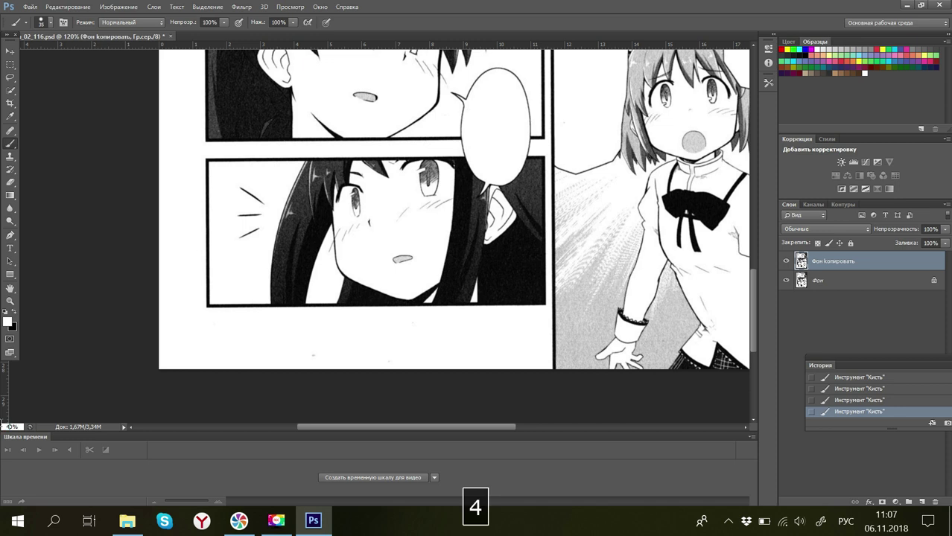
{"action": "key", "text": "Return"}
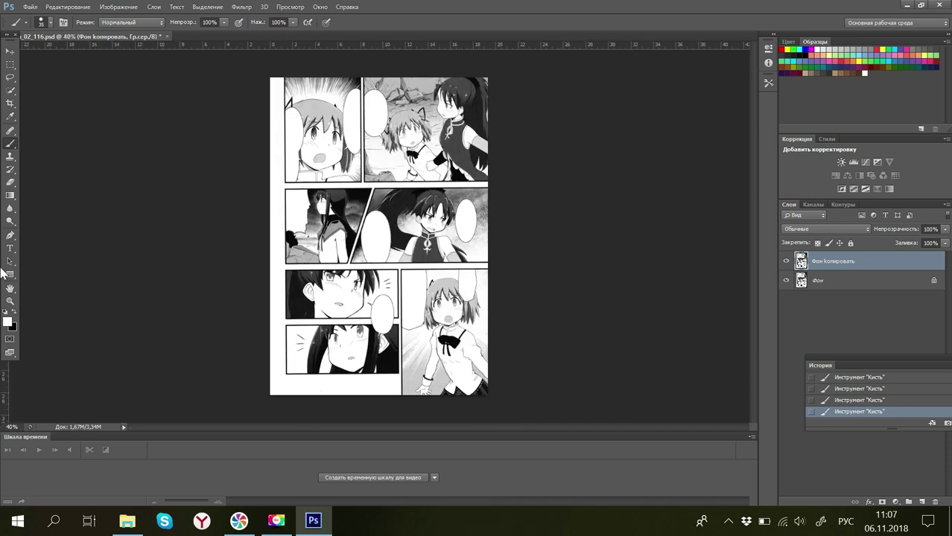
{"action": "left_click", "coordinate": [30, 7]}
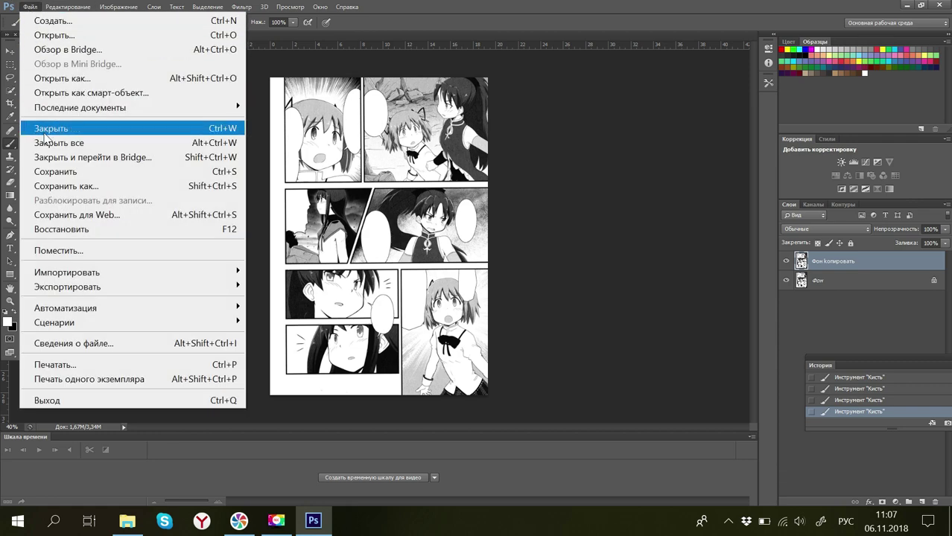
{"action": "left_click", "coordinate": [49, 172]}
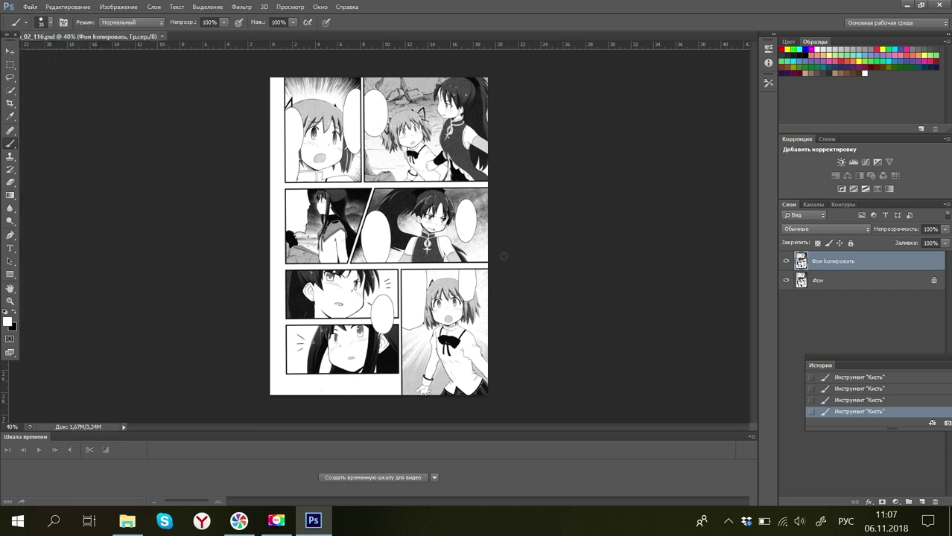
{"action": "left_click", "coordinate": [162, 37]}
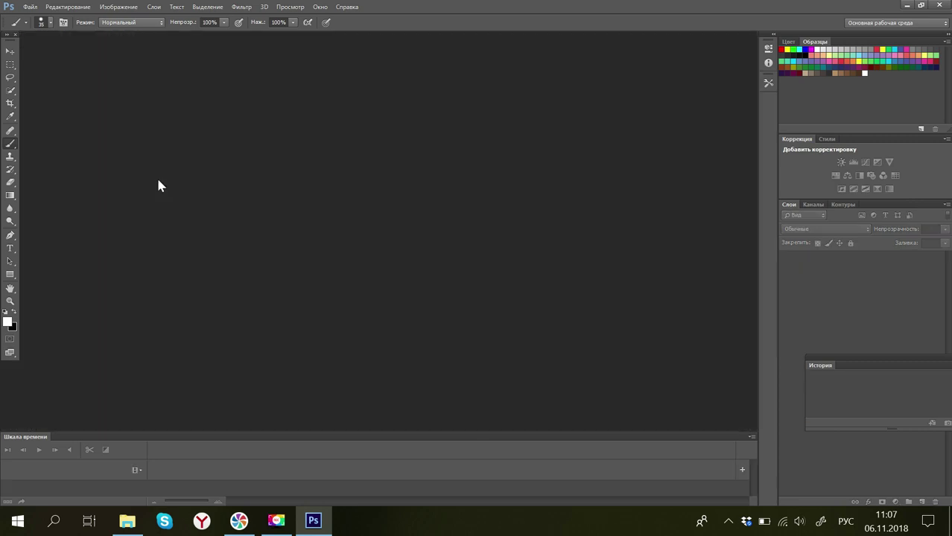
Step: Bring up the Open dialog and show the files of folder 9 глава as a list sorted by type
{"action": "left_click", "coordinate": [34, 7]}
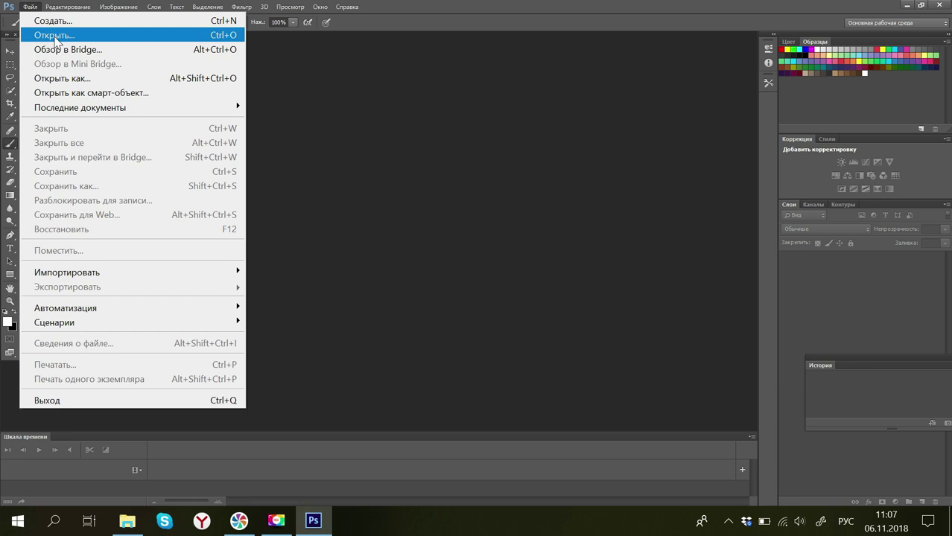
{"action": "left_click", "coordinate": [55, 37]}
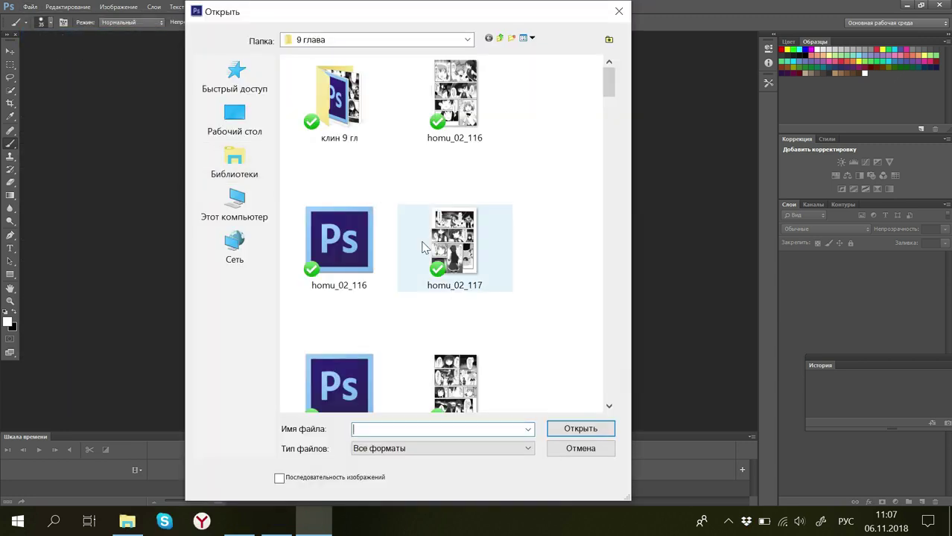
{"action": "left_click", "coordinate": [526, 38]}
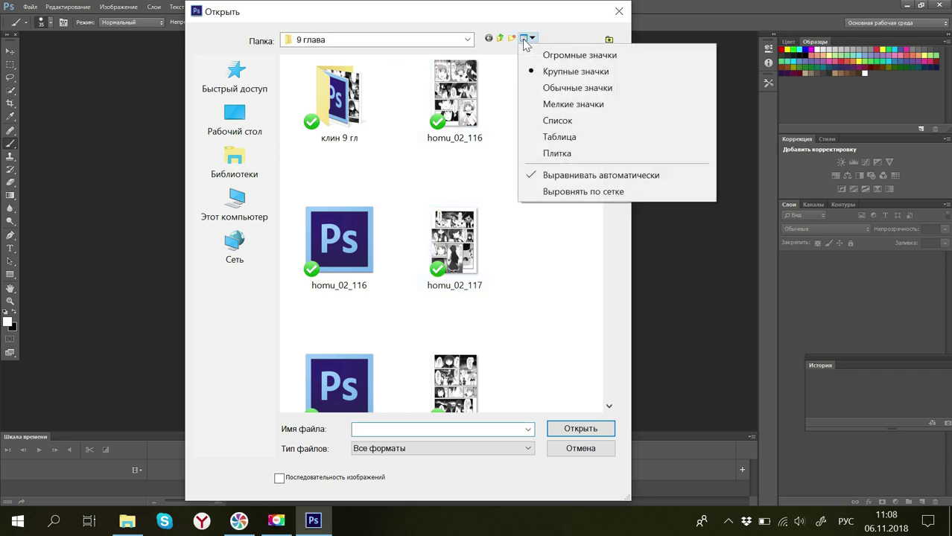
{"action": "left_click", "coordinate": [555, 122]}
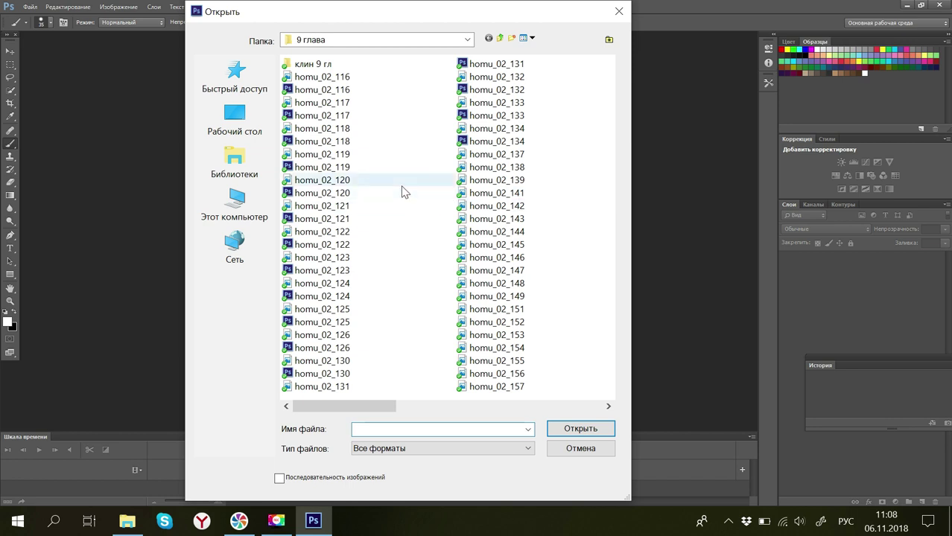
{"action": "right_click", "coordinate": [565, 94]}
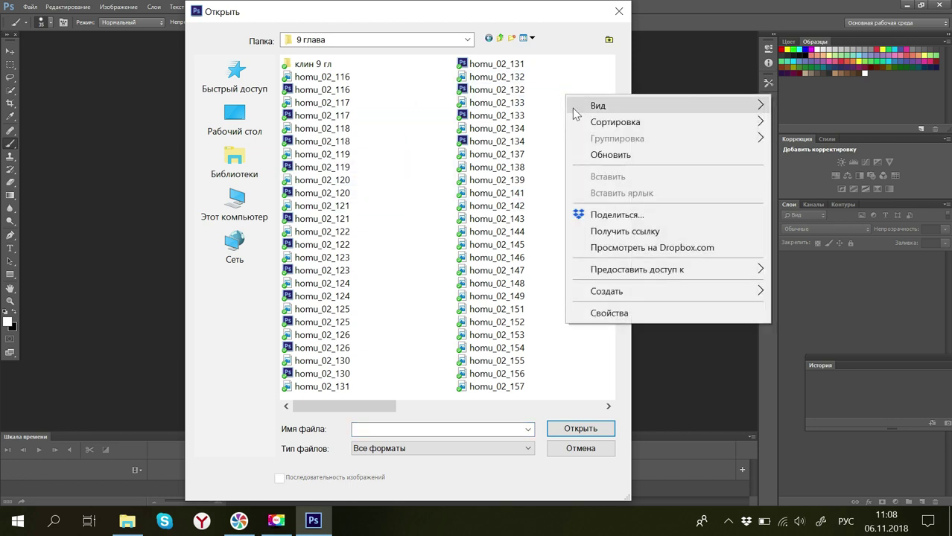
{"action": "mouse_move", "coordinate": [588, 125]}
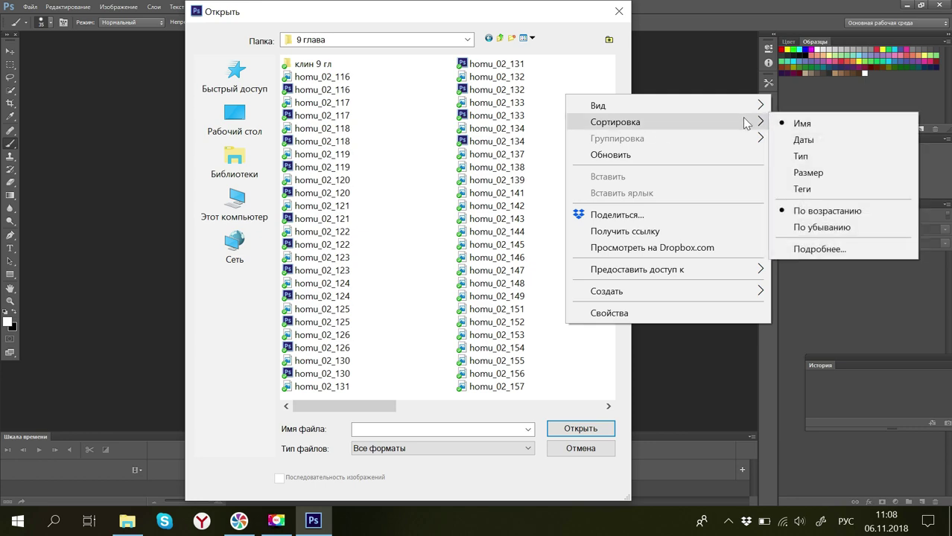
{"action": "left_click", "coordinate": [799, 157]}
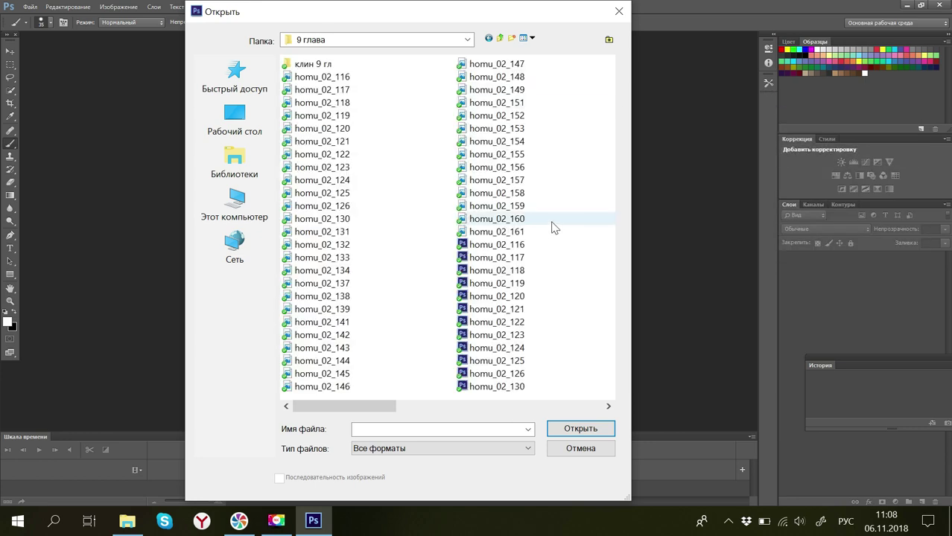
{"action": "left_click", "coordinate": [543, 247]}
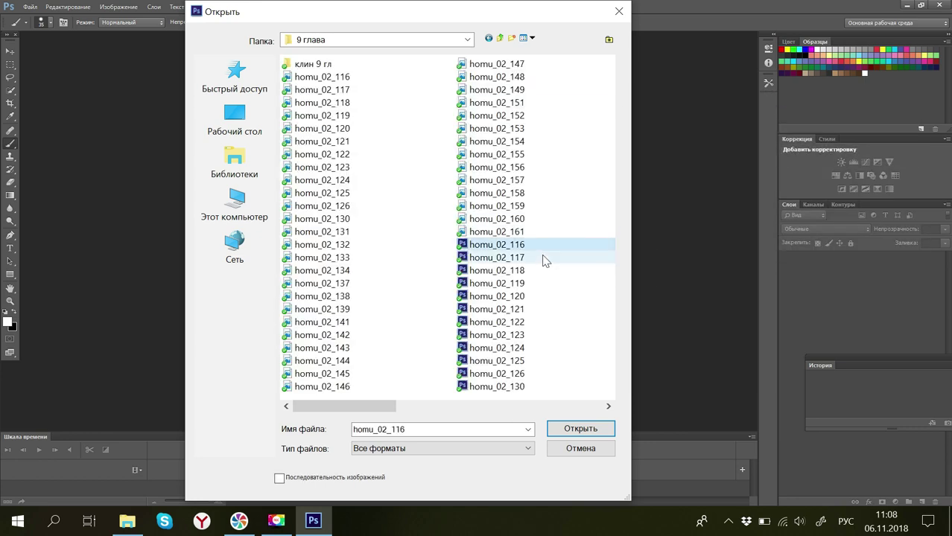
{"action": "left_click", "coordinate": [542, 258]}
{"action": "left_click", "coordinate": [543, 286]}
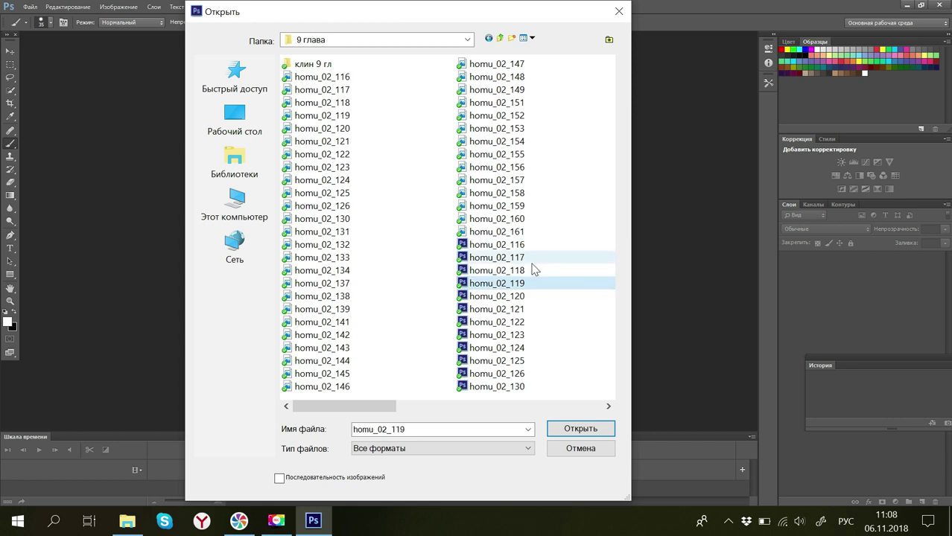
{"action": "left_click", "coordinate": [533, 261]}
{"action": "left_click_drag", "start_coordinate": [534, 273], "coordinate": [500, 395]}
Step: Select the PSD files from homu_02_117 through homu_02_134 and open them all together
{"action": "left_click", "coordinate": [607, 407]}
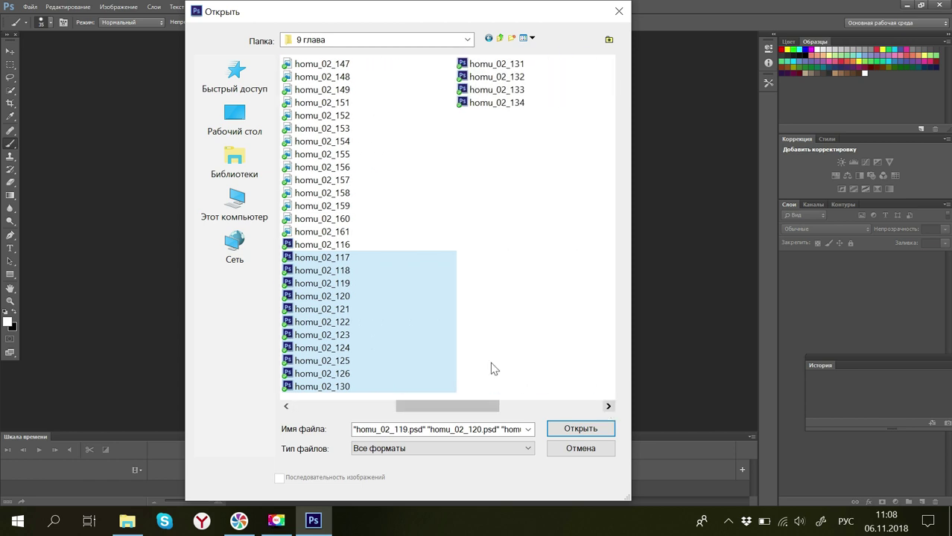
{"action": "left_click", "coordinate": [358, 260]}
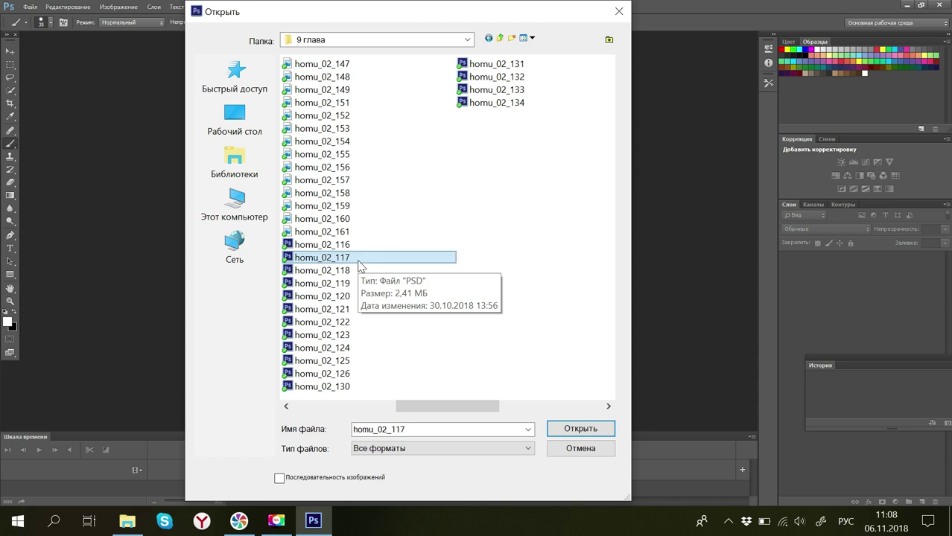
{"action": "key", "text": "shift+Down"}
{"action": "key", "text": "shift+Down"}
{"action": "key", "text": "shift+Down"}
{"action": "key", "text": "shift+Down"}
{"action": "key", "text": "shift+Down"}
{"action": "key", "text": "shift+Down"}
{"action": "key", "text": "shift+Down"}
{"action": "key", "text": "shift+Down"}
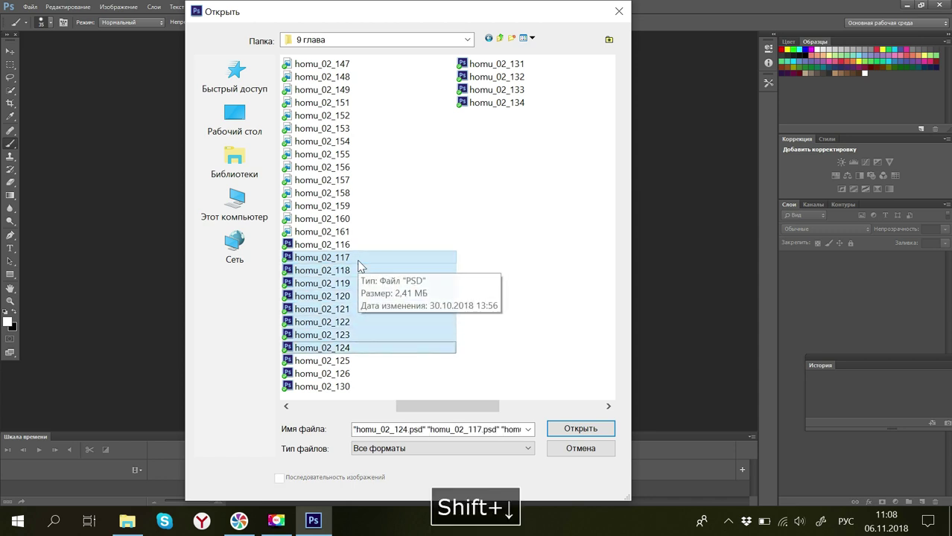
{"action": "key", "text": "shift+Down"}
{"action": "key", "text": "shift+Down"}
{"action": "key", "text": "shift+Down"}
{"action": "key", "text": "shift+Down"}
{"action": "key", "text": "shift+Down"}
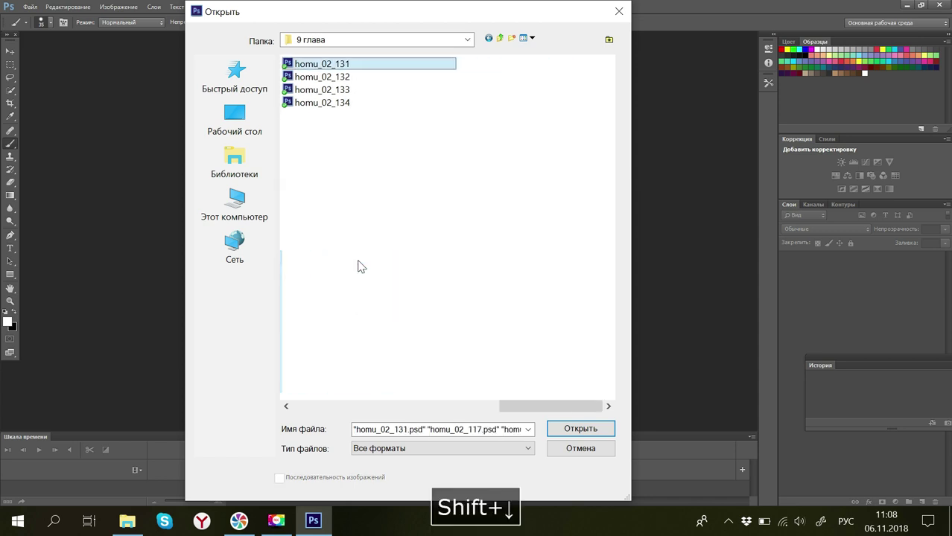
{"action": "key", "text": "shift+Down"}
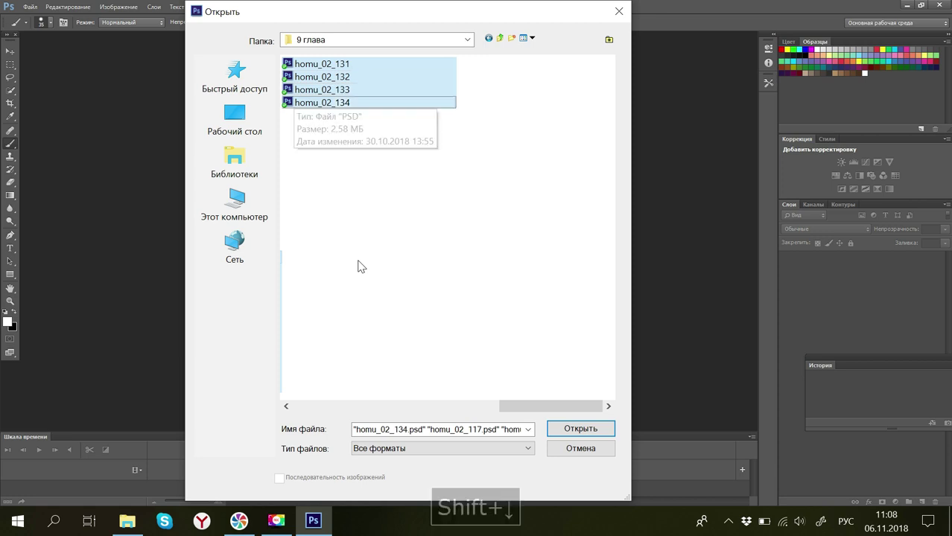
{"action": "left_click", "coordinate": [560, 430]}
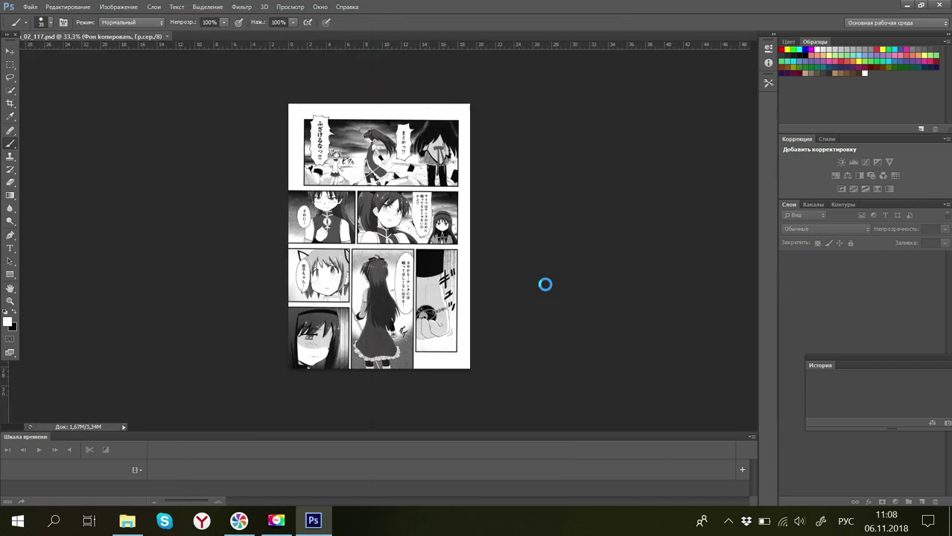
Step: In homu_02_134.psd, lock the copied layer's transparent pixels and paint out the Japanese text in the second row's right speech bubble in white
{"action": "key", "text": "slash"}
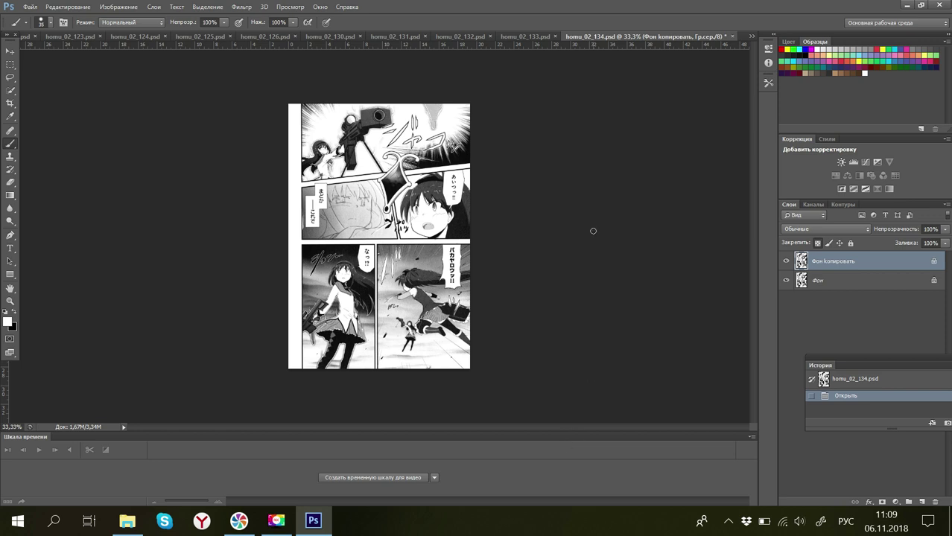
{"action": "left_click", "coordinate": [12, 427]}
{"action": "type", "text": "120"}
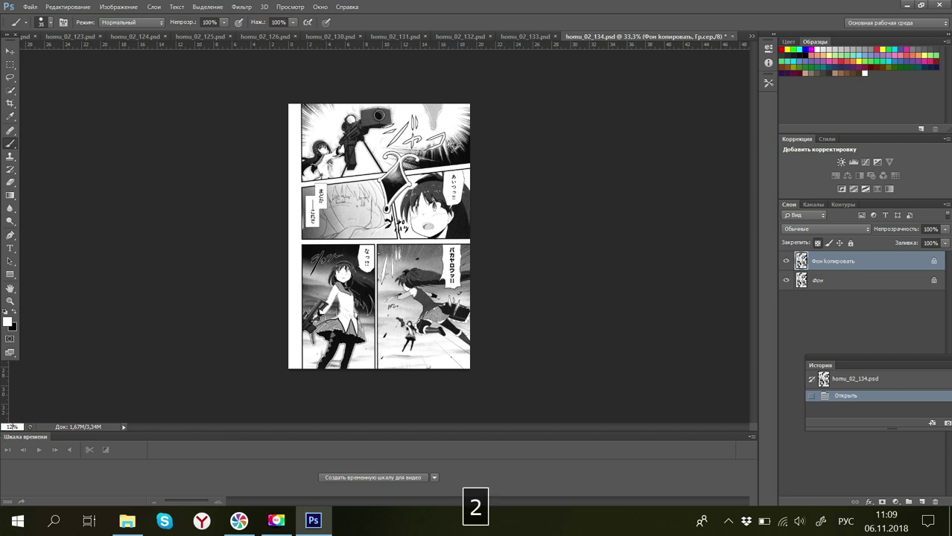
{"action": "key", "text": "Return"}
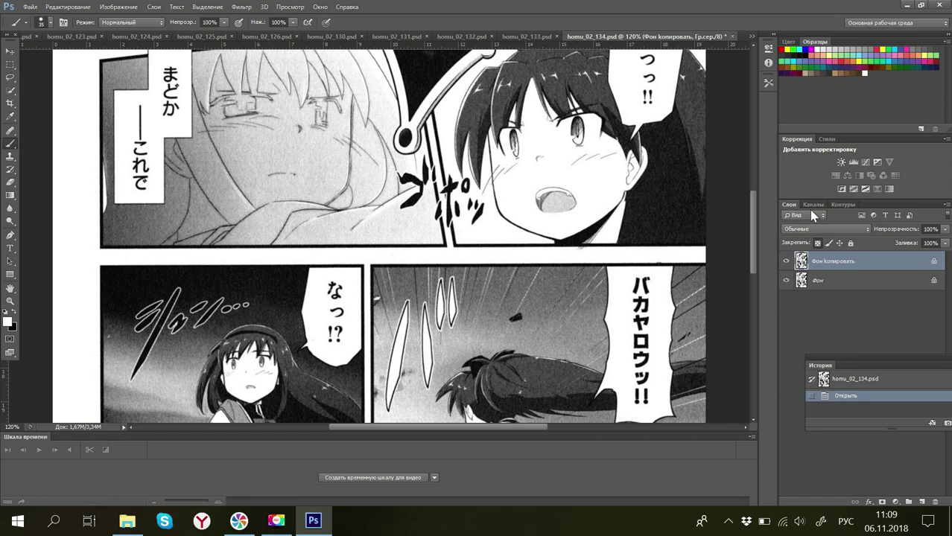
{"action": "left_click_drag", "start_coordinate": [750, 233], "coordinate": [749, 194]}
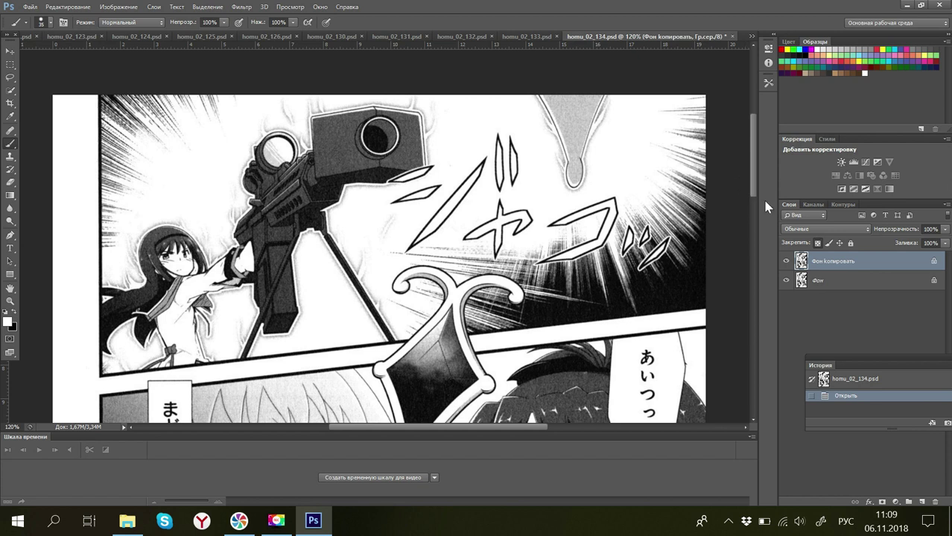
{"action": "left_click_drag", "start_coordinate": [756, 190], "coordinate": [764, 214]}
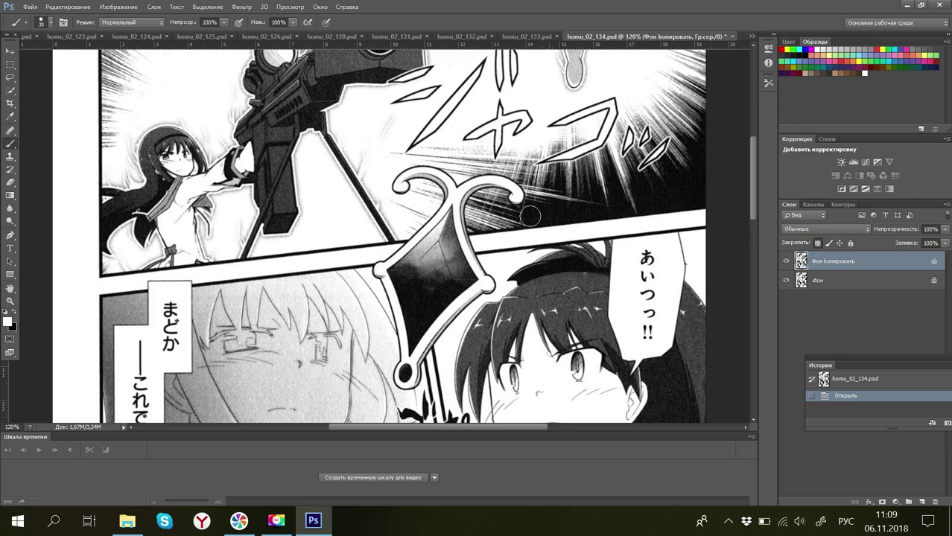
{"action": "left_click", "coordinate": [646, 253]}
{"action": "left_click", "coordinate": [645, 281], "text": "shift"}
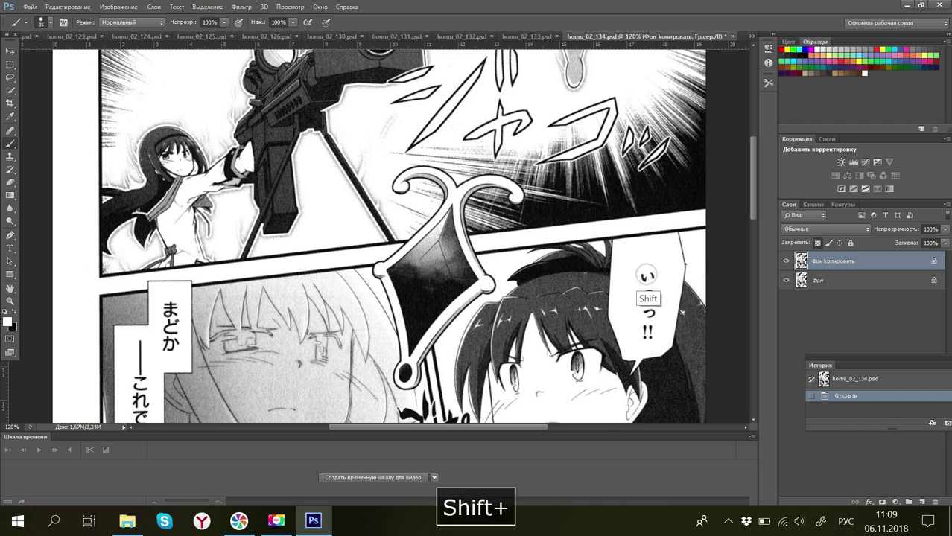
{"action": "left_click", "coordinate": [645, 330], "text": "shift"}
{"action": "left_click_drag", "start_coordinate": [645, 330], "coordinate": [652, 302]}
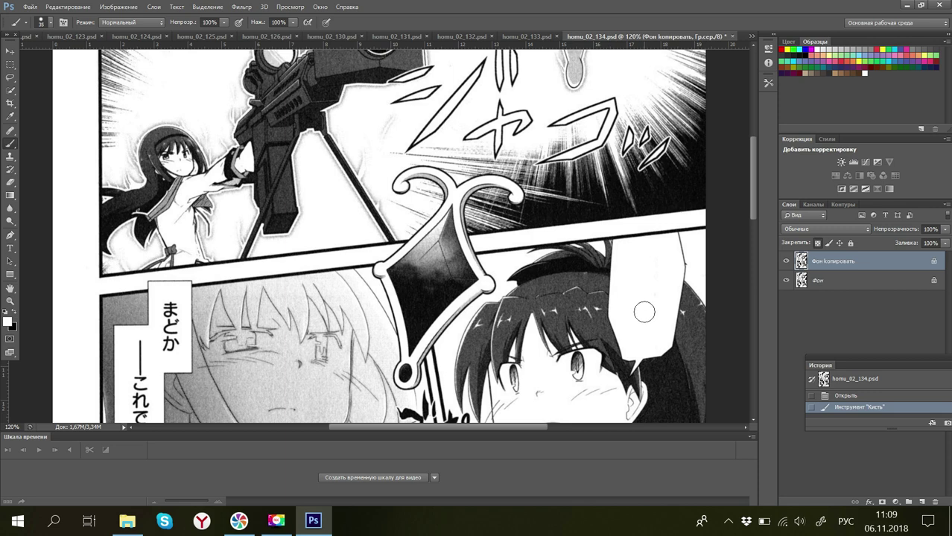
Step: Bring up the Windows Sticky Keys prompt and decline it
{"action": "key", "text": "shift"}
{"action": "key", "text": "shift"}
{"action": "key", "text": "shift"}
{"action": "key", "text": "shift"}
{"action": "key", "text": "shift"}
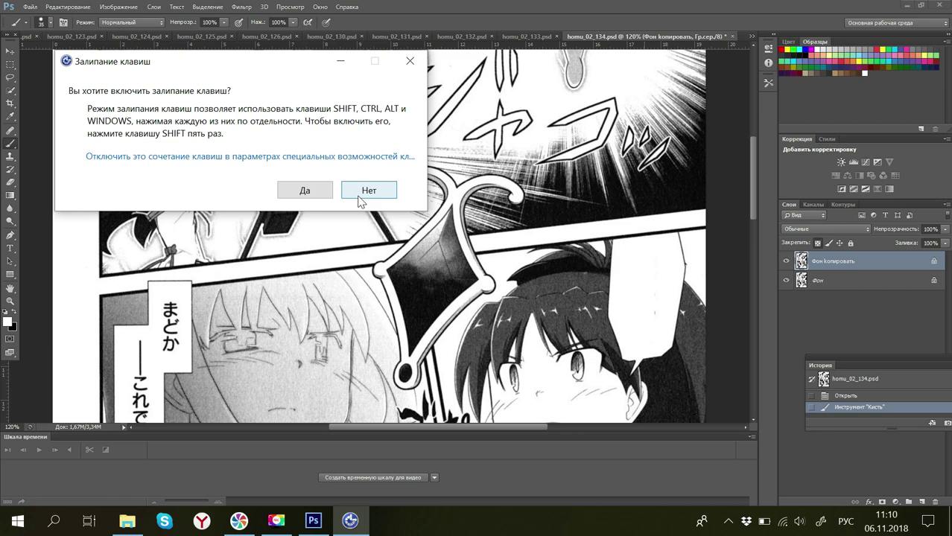
{"action": "key", "text": "space"}
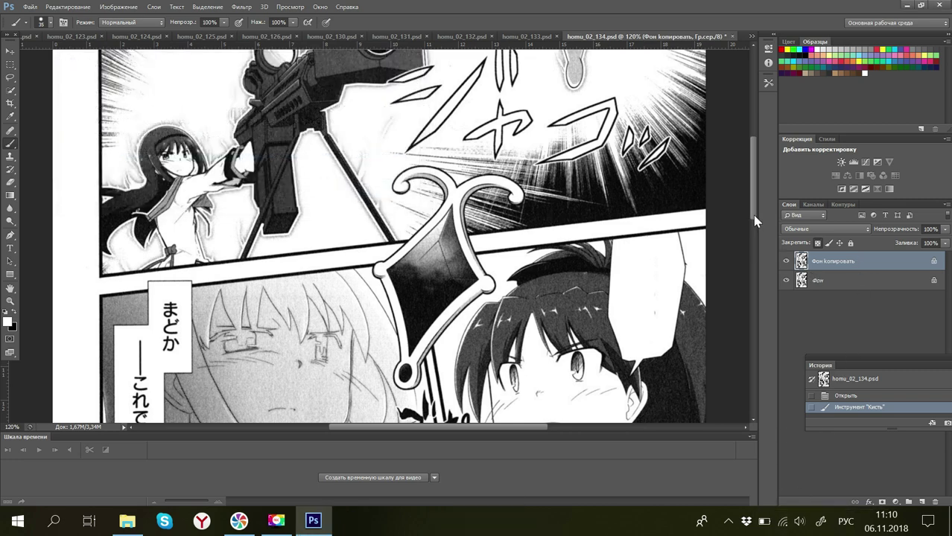
Step: Try a straight white brush stroke over the text in the second row's left caption box, and undo it in the history
{"action": "scroll", "coordinate": [755, 221], "scroll_direction": "down", "scroll_amount": 2}
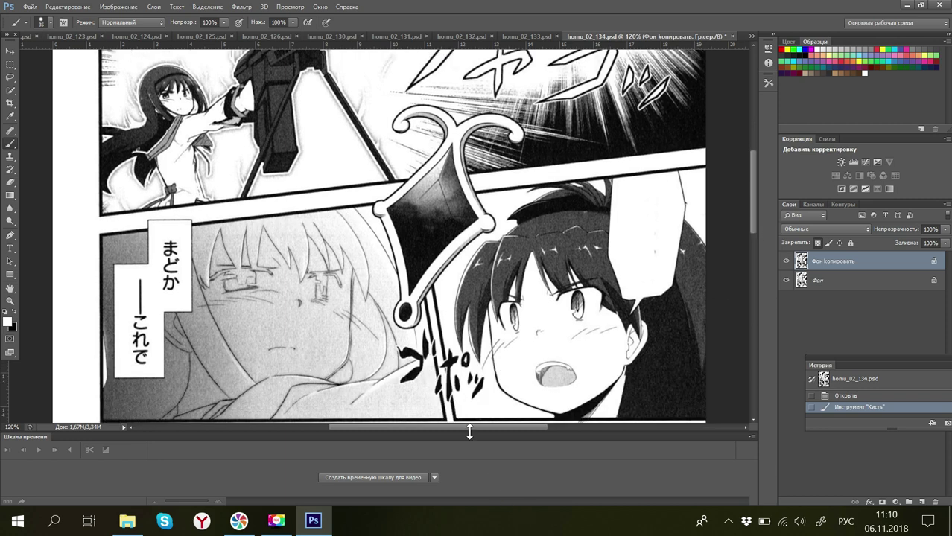
{"action": "left_click_drag", "start_coordinate": [465, 432], "coordinate": [404, 432]}
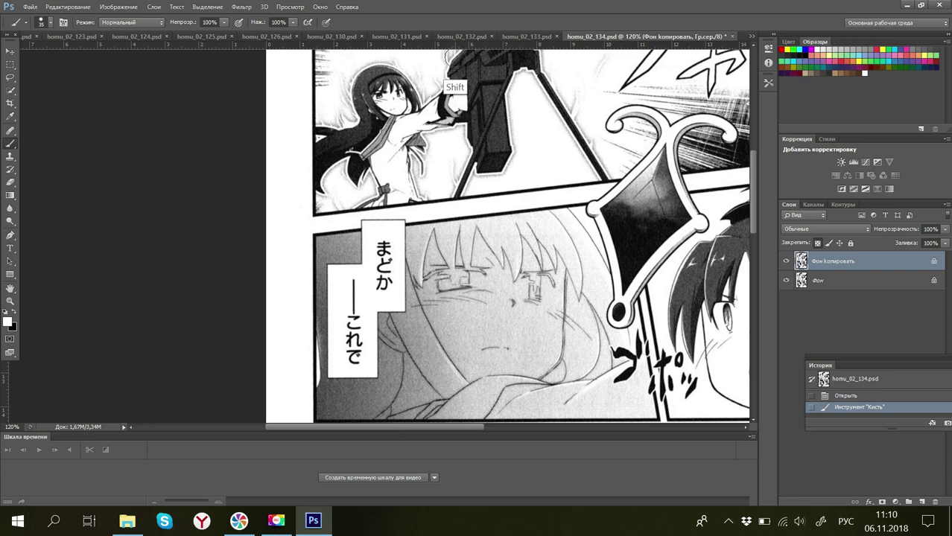
{"action": "key", "text": "shift"}
{"action": "left_click", "coordinate": [382, 243], "text": "shift"}
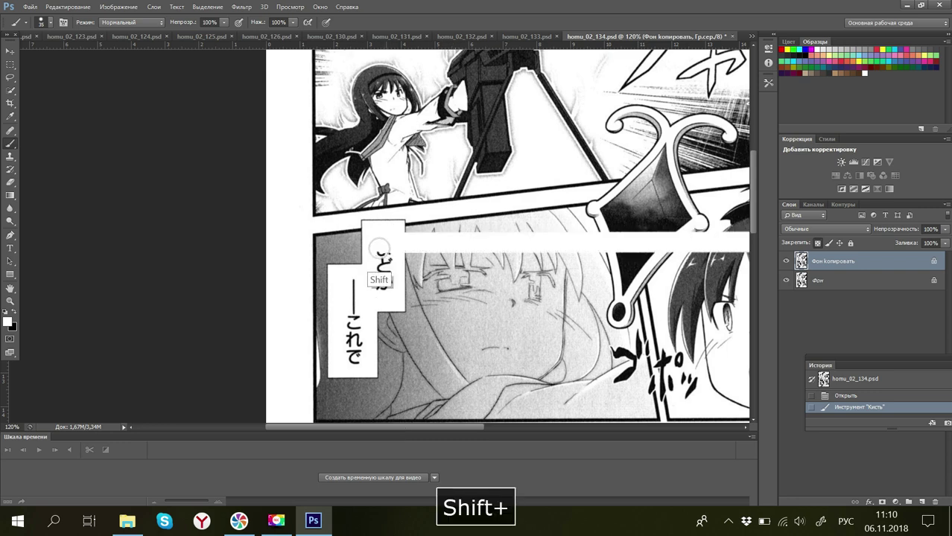
{"action": "key", "text": "shift"}
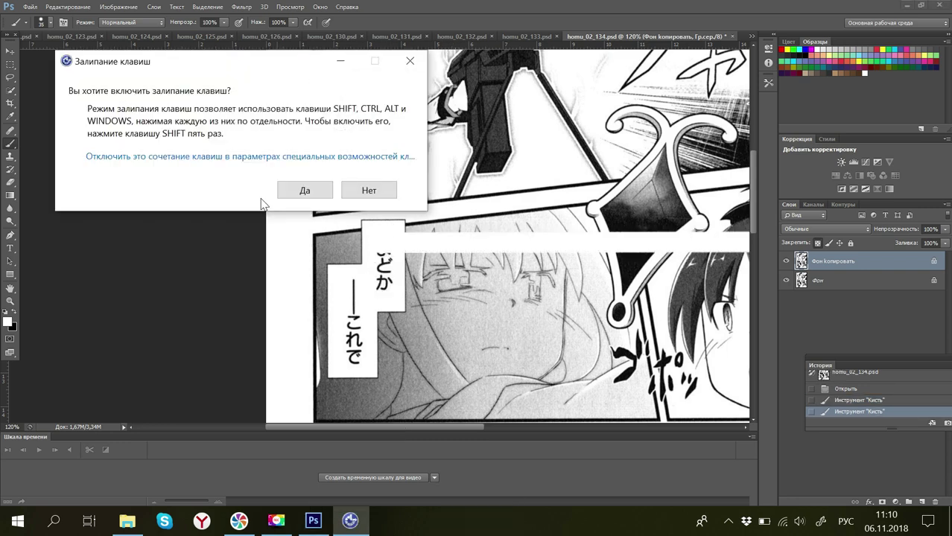
{"action": "left_click", "coordinate": [365, 187]}
{"action": "key", "text": "space"}
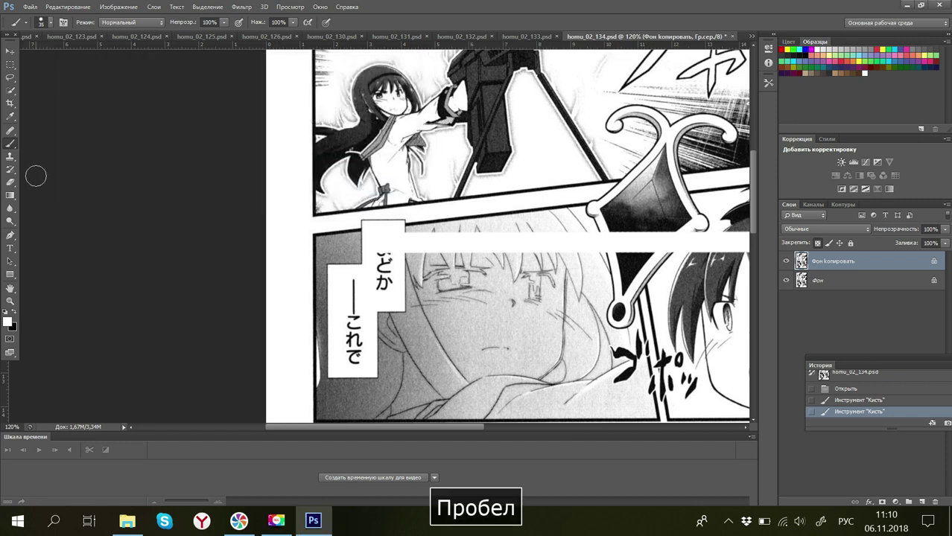
{"action": "left_click", "coordinate": [853, 401]}
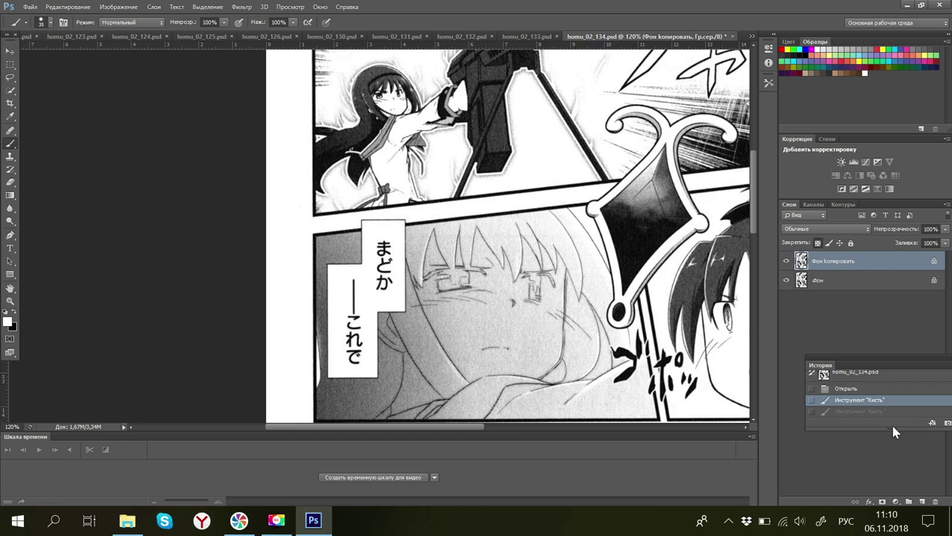
Step: Save homu_02_134.psd and paint out the Japanese text in the second row's left caption boxes in white
{"action": "left_click", "coordinate": [31, 7]}
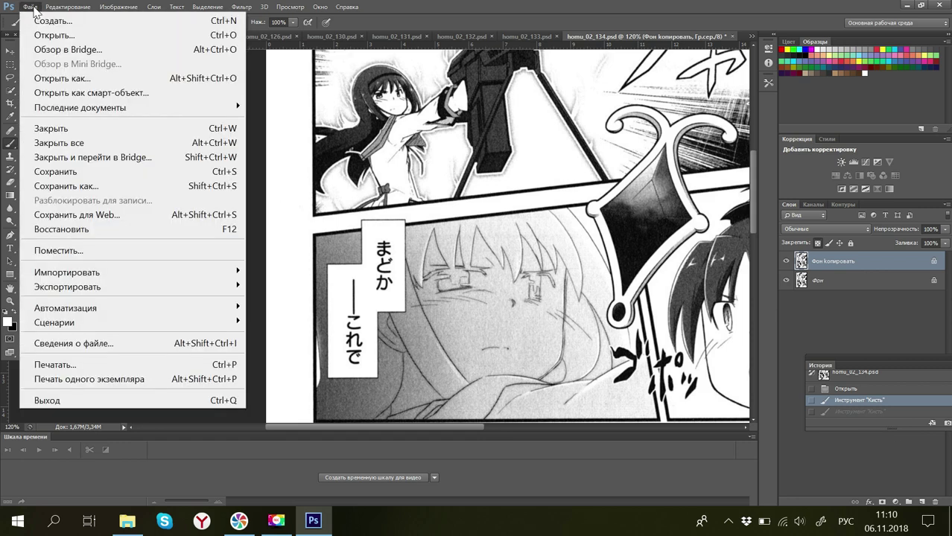
{"action": "left_click", "coordinate": [60, 172]}
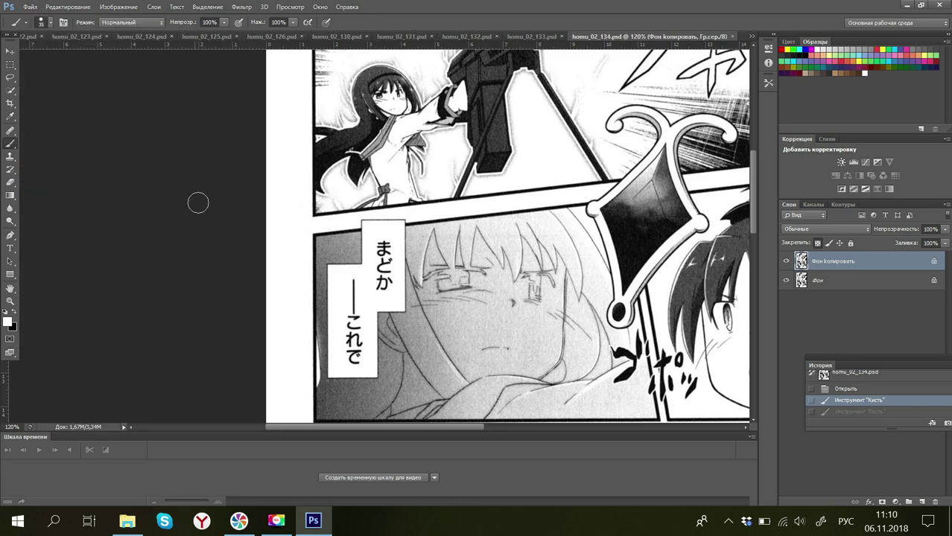
{"action": "mouse_move", "coordinate": [383, 247]}
{"action": "left_mouse_down"}
{"action": "mouse_move", "coordinate": [383, 284]}
{"action": "mouse_move", "coordinate": [352, 286]}
{"action": "mouse_move", "coordinate": [357, 279]}
{"action": "mouse_move", "coordinate": [355, 356]}
{"action": "left_mouse_up"}
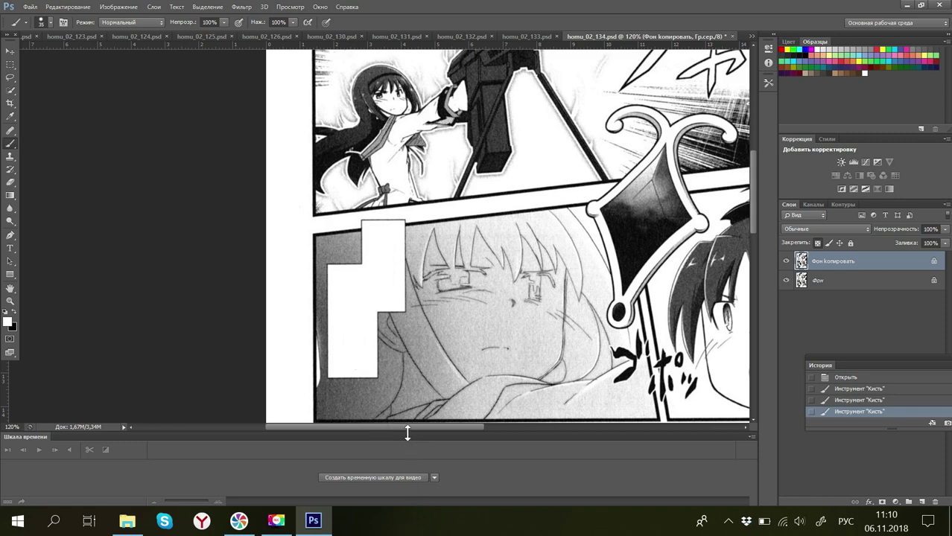
Step: Paint out the Japanese text in white in the speech bubble of the bottom row's right panel
{"action": "scroll", "coordinate": [414, 434], "scroll_direction": "right", "scroll_amount": 3}
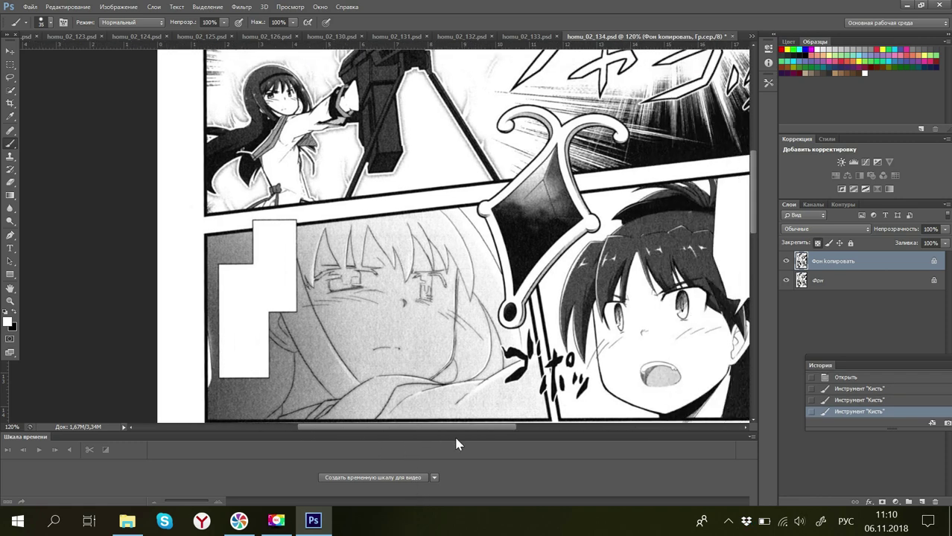
{"action": "scroll", "coordinate": [501, 452], "scroll_direction": "right", "scroll_amount": 4}
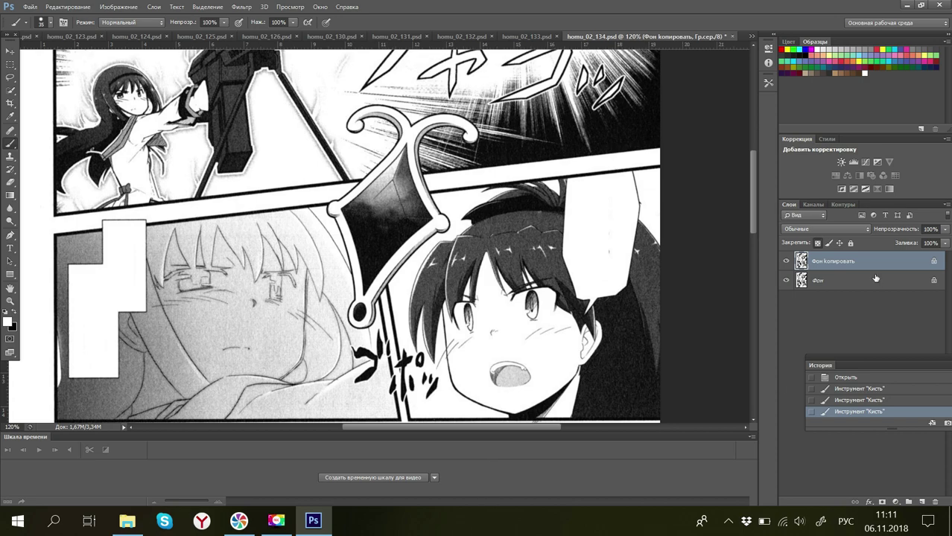
{"action": "left_click_drag", "start_coordinate": [751, 233], "coordinate": [762, 298]}
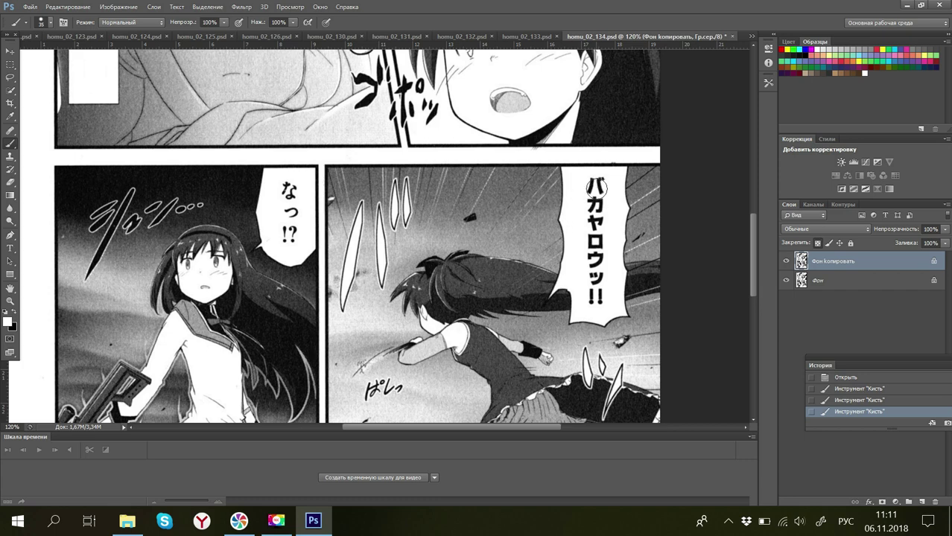
{"action": "mouse_move", "coordinate": [602, 188]}
{"action": "left_mouse_down"}
{"action": "mouse_move", "coordinate": [597, 246]}
{"action": "mouse_move", "coordinate": [585, 264]}
{"action": "mouse_move", "coordinate": [598, 295]}
{"action": "left_mouse_up"}
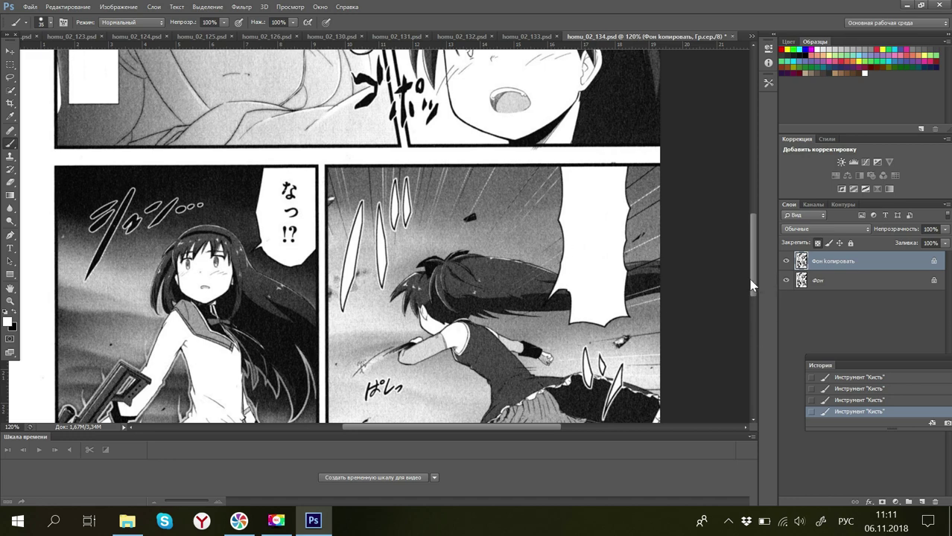
Step: With the Clone Stamp, sample the grey background beside the small sound effect in the bottom right panel and clone over its first character
{"action": "left_click_drag", "start_coordinate": [751, 285], "coordinate": [755, 321]}
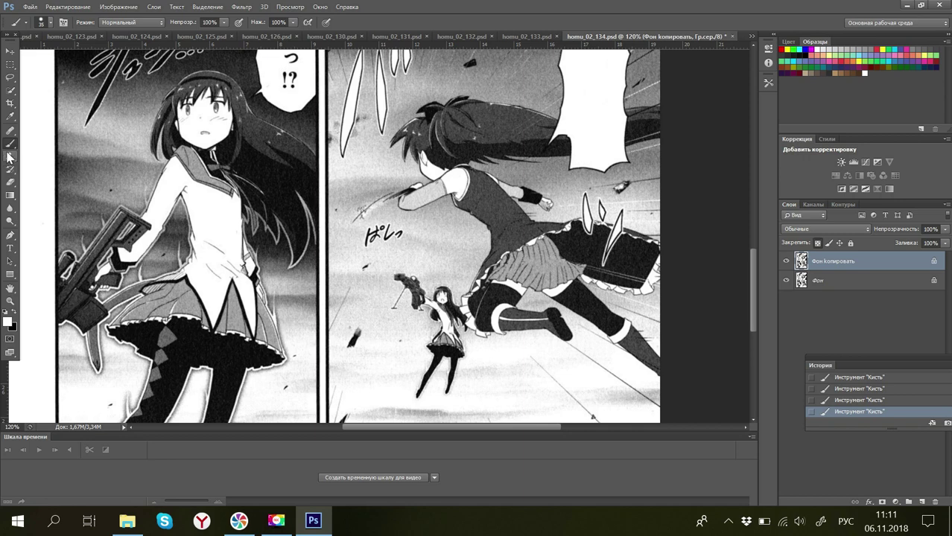
{"action": "left_click", "coordinate": [10, 156]}
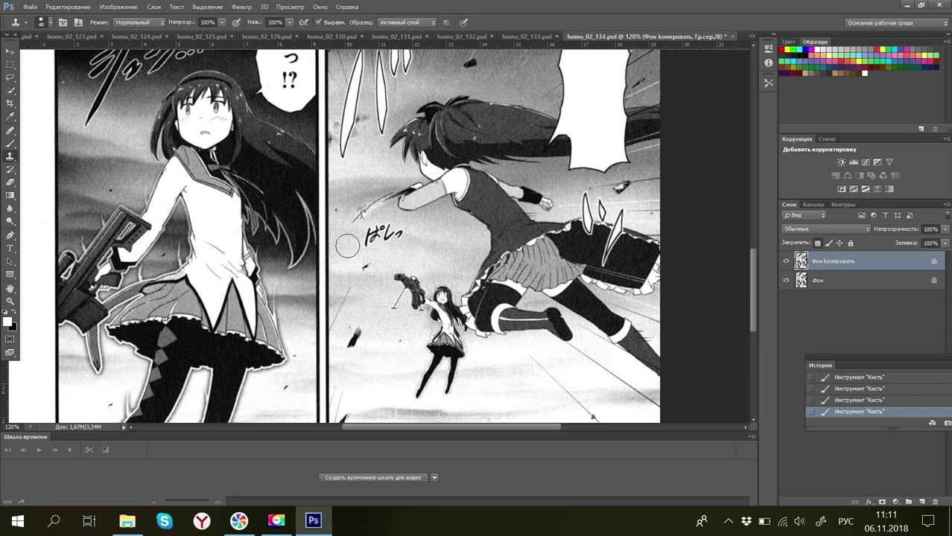
{"action": "left_click", "coordinate": [347, 246]}
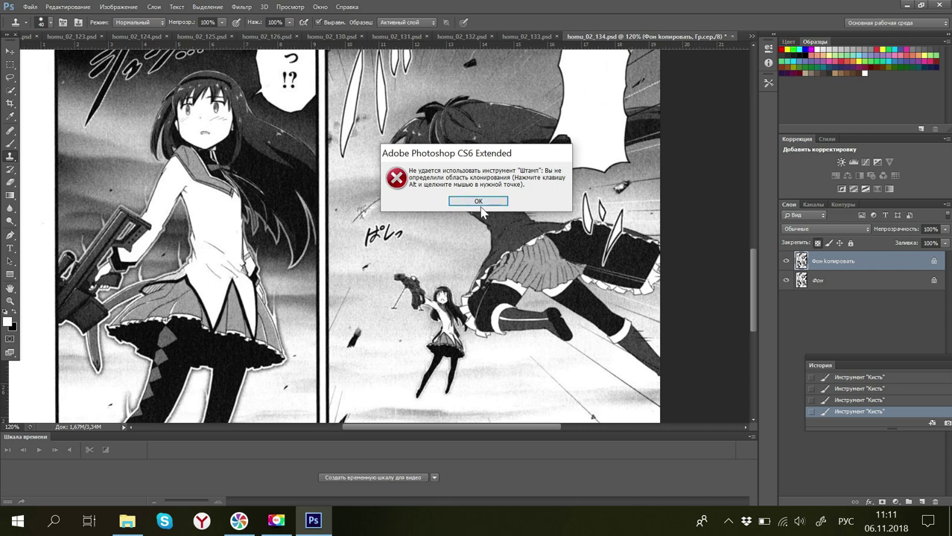
{"action": "left_click", "coordinate": [481, 202]}
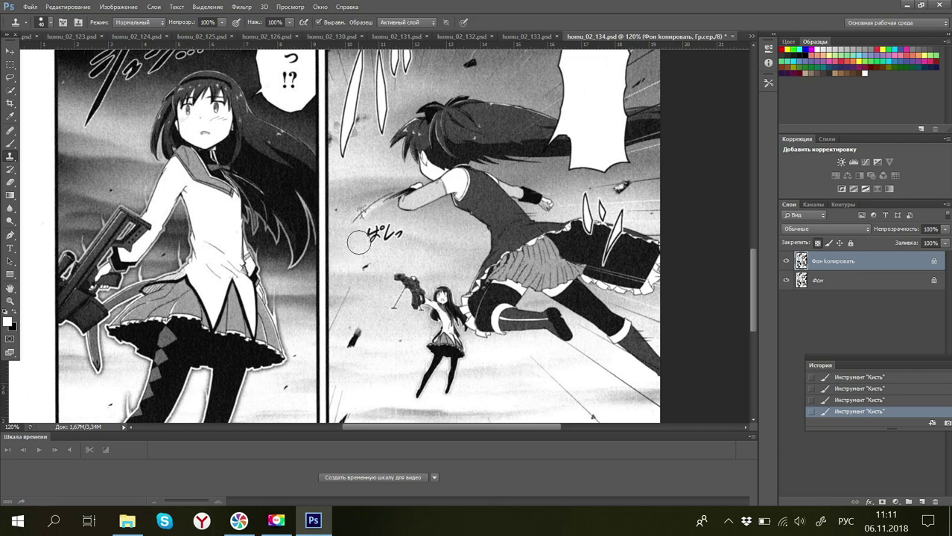
{"action": "left_click", "coordinate": [362, 241], "text": "alt"}
{"action": "left_click", "coordinate": [362, 241]}
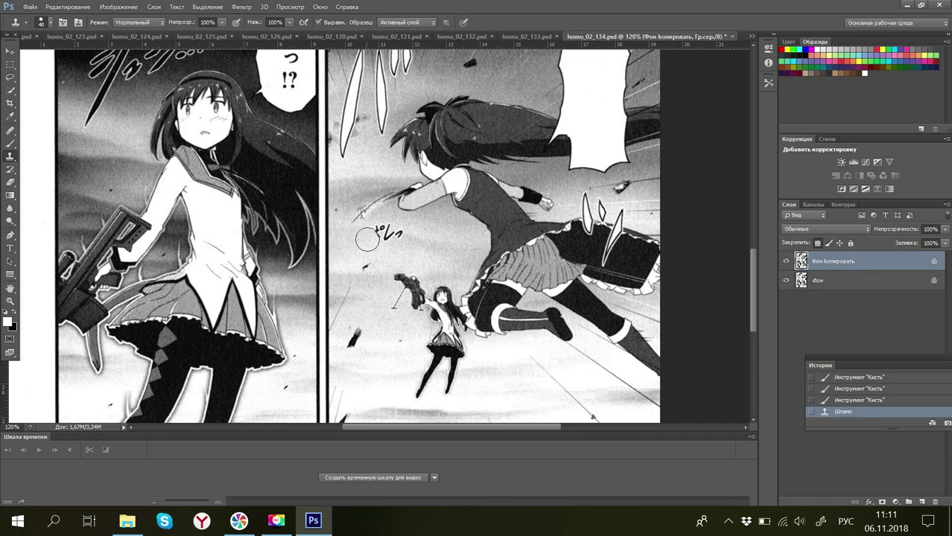
{"action": "left_click", "coordinate": [369, 236]}
{"action": "left_click_drag", "start_coordinate": [368, 237], "coordinate": [374, 238]}
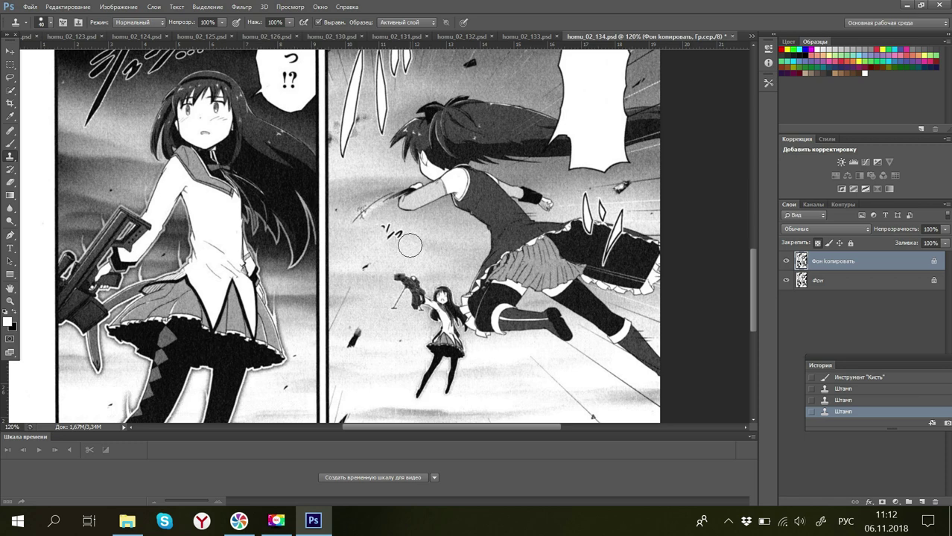
Step: Sample the background beside the end of the small sound effect and clone over its remaining characters
{"action": "key", "text": "alt"}
{"action": "left_click", "coordinate": [410, 245], "text": "alt"}
{"action": "left_click", "coordinate": [400, 241]}
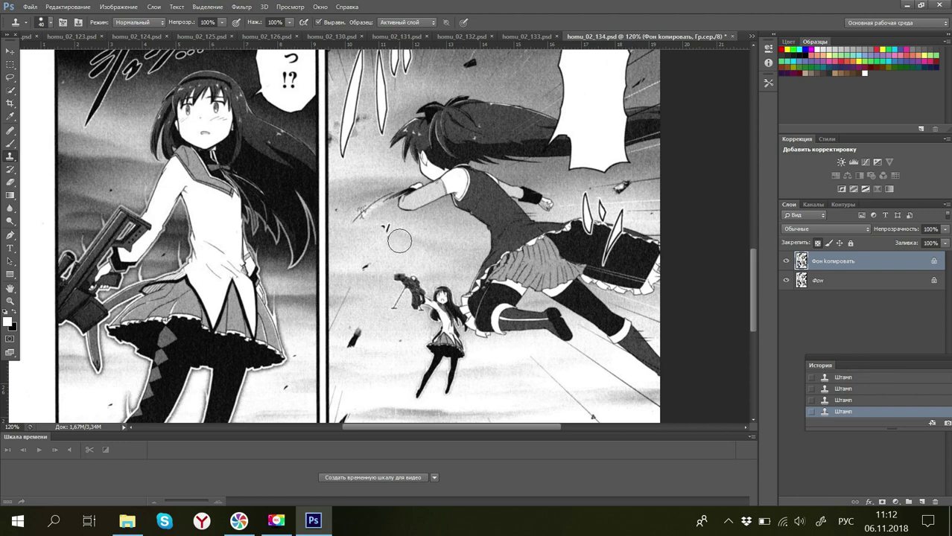
{"action": "left_click", "coordinate": [396, 240]}
{"action": "left_click", "coordinate": [389, 234]}
{"action": "left_click", "coordinate": [385, 248]}
{"action": "left_click", "coordinate": [376, 230]}
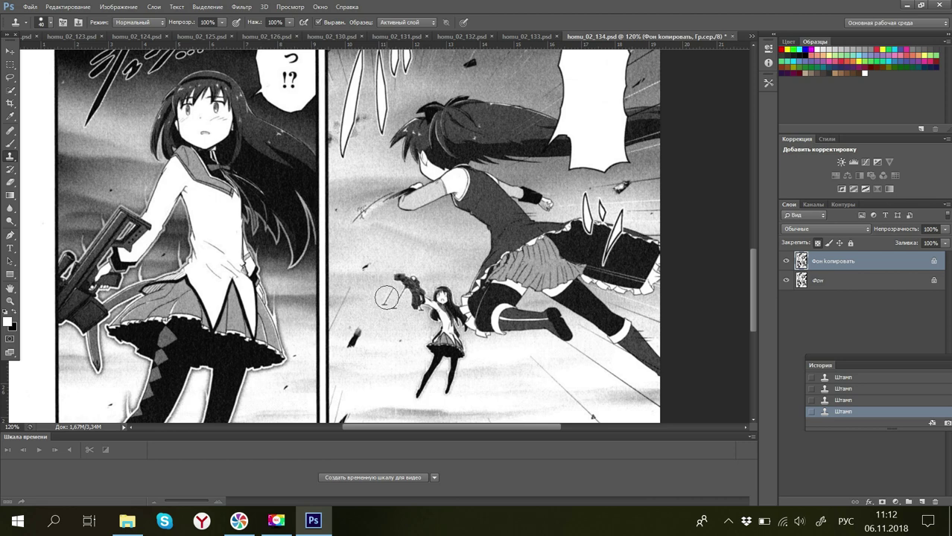
Step: Step back through the history to undo the last Clone Stamp strokes on the small sound effect
{"action": "left_click", "coordinate": [841, 389]}
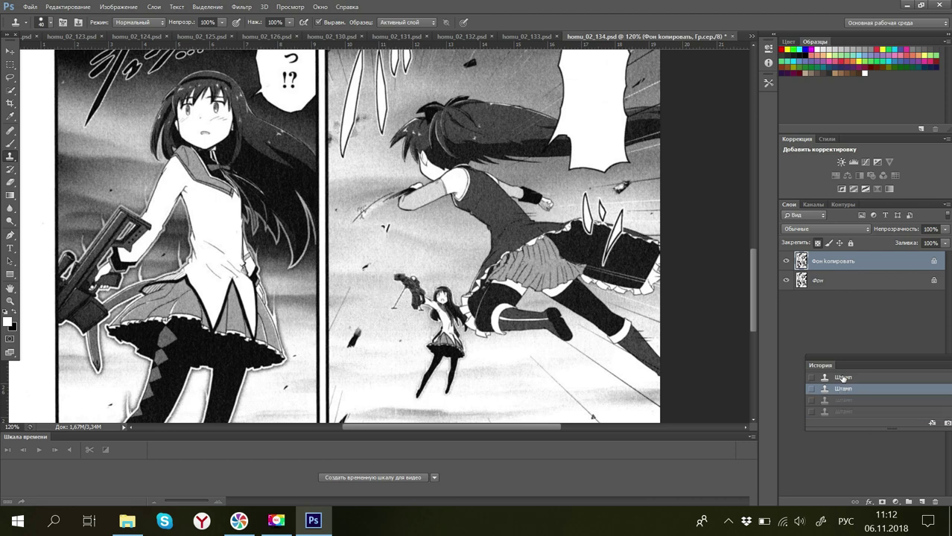
{"action": "left_click", "coordinate": [843, 378]}
{"action": "left_click", "coordinate": [844, 403]}
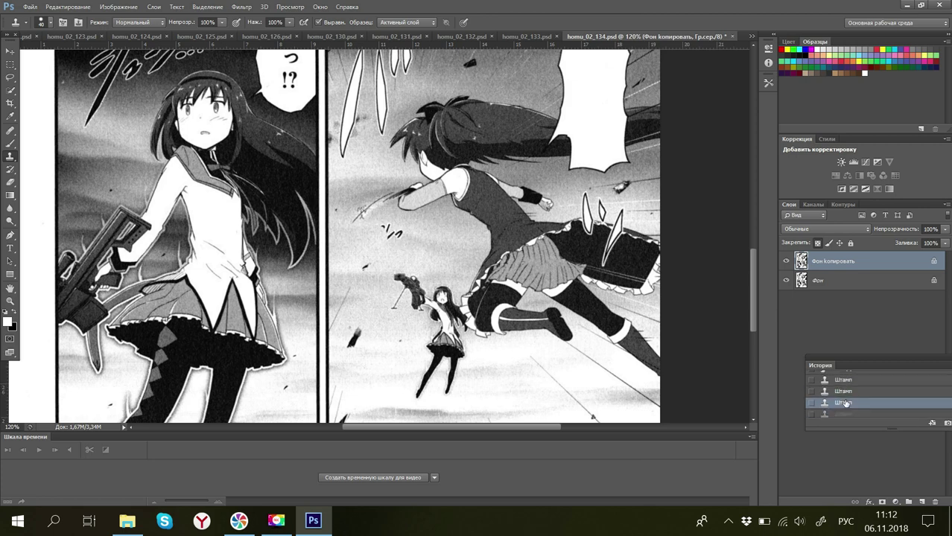
{"action": "left_click", "coordinate": [842, 392]}
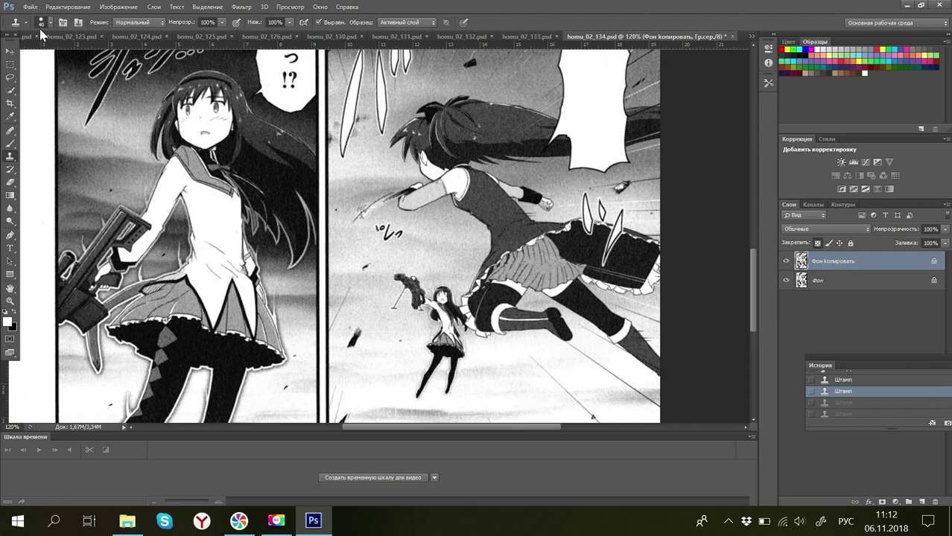
Step: Reduce the Clone Stamp size and clone out the small circle mark left of the sound effect's remaining characters
{"action": "key", "text": "bracketleft"}
{"action": "key", "text": "alt"}
{"action": "left_click", "coordinate": [375, 227]}
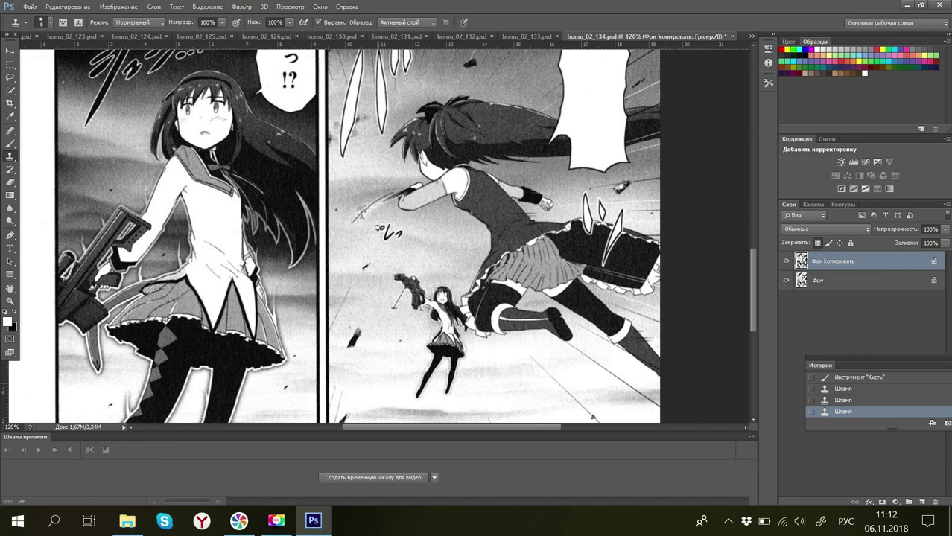
{"action": "left_click", "coordinate": [378, 228]}
{"action": "left_click", "coordinate": [378, 228]}
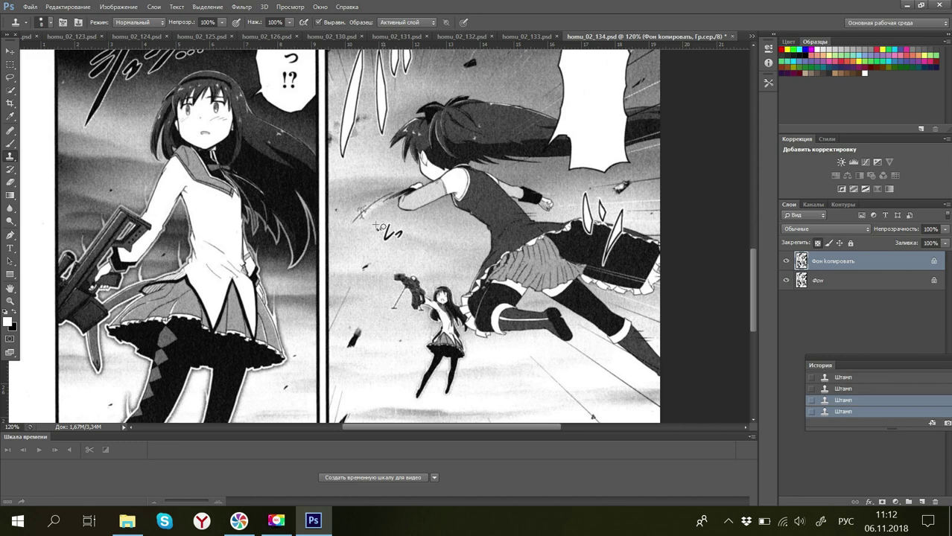
{"action": "left_click", "coordinate": [378, 228]}
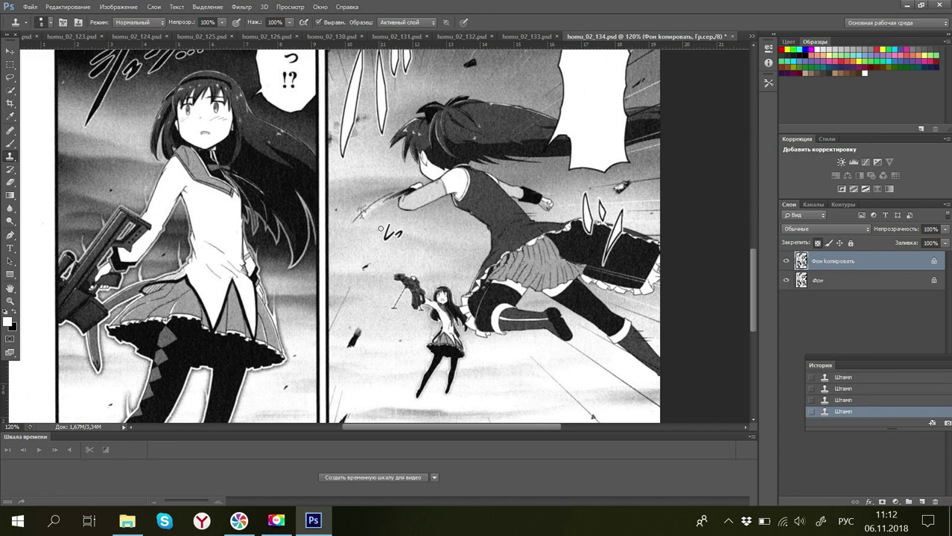
{"action": "left_click", "coordinate": [379, 231]}
{"action": "left_click", "coordinate": [379, 236]}
Step: Enlarge the Clone Stamp and clone nearby background over the sound effect's last characters, comparing the strokes by undoing and redoing them
{"action": "key", "text": "bracketright"}
{"action": "key", "text": "alt"}
{"action": "key", "text": "ctrl+alt+z"}
{"action": "key", "text": "ctrl+shift+z"}
{"action": "key", "text": "ctrl+alt+z"}
{"action": "key", "text": "ctrl+shift+z"}
{"action": "key", "text": "alt"}
{"action": "key", "text": "alt"}
Step: Return to the Brush and paint out the Japanese text in the bottom left panel's speech bubble in white
{"action": "left_click", "coordinate": [9, 143]}
{"action": "left_click_drag", "start_coordinate": [752, 330], "coordinate": [749, 287]}
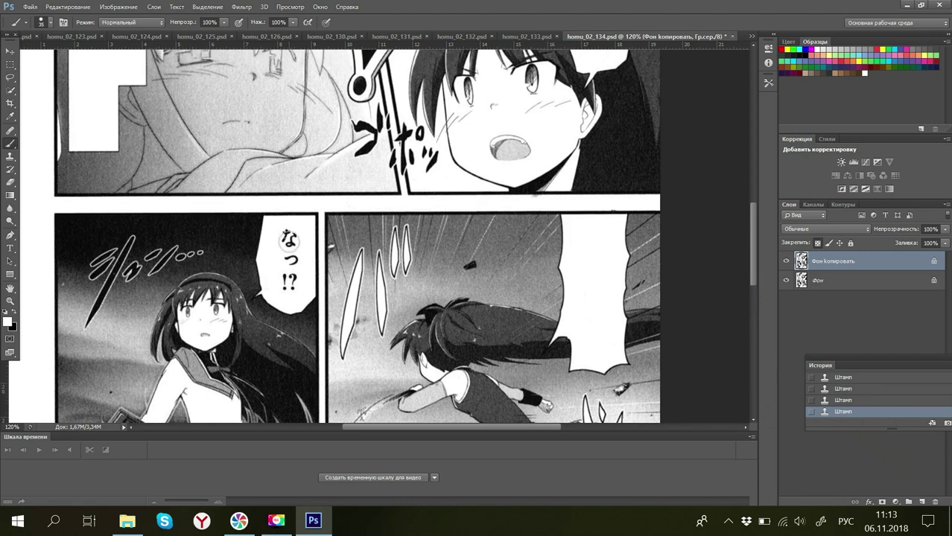
{"action": "left_click_drag", "start_coordinate": [289, 238], "coordinate": [289, 287]}
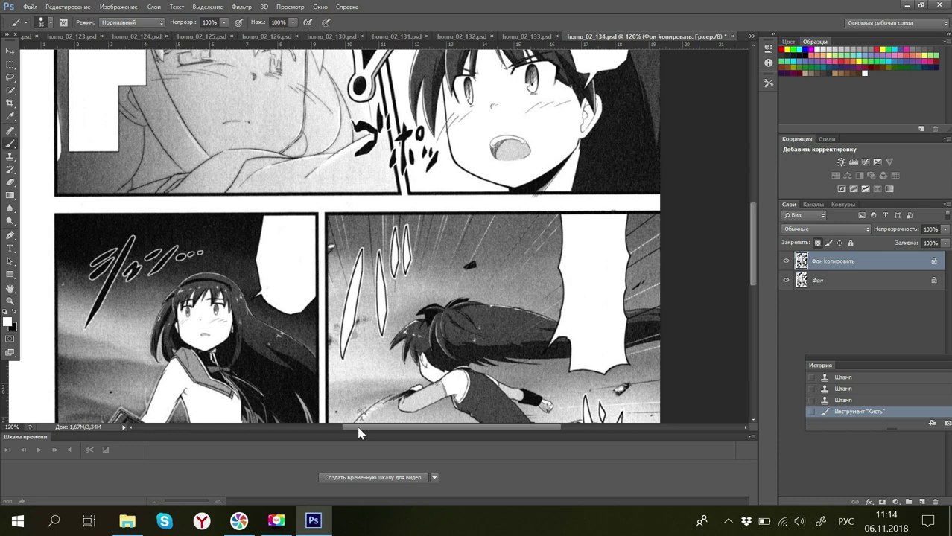
Step: Check the cleaned page for leftover text and view the whole page at 40% zoom
{"action": "left_click_drag", "start_coordinate": [357, 433], "coordinate": [306, 433]}
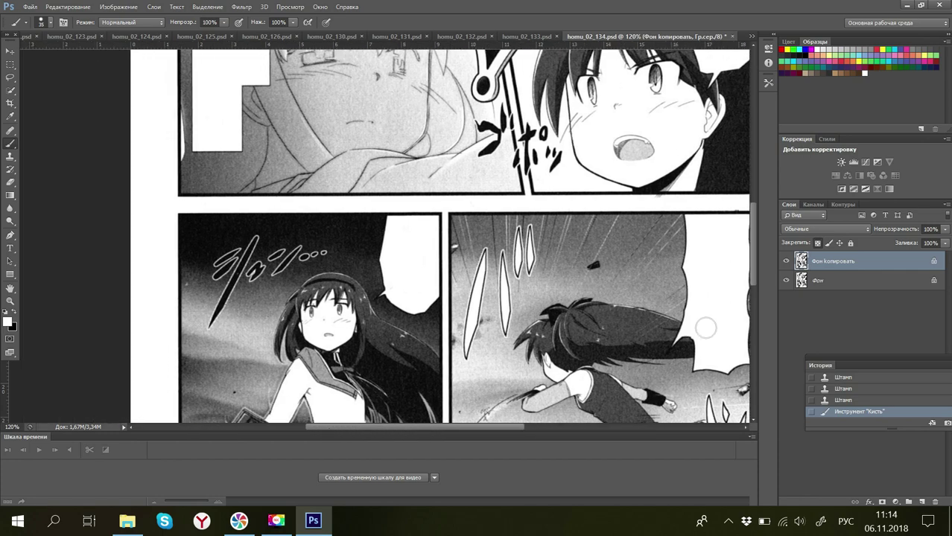
{"action": "left_click_drag", "start_coordinate": [751, 287], "coordinate": [754, 191]}
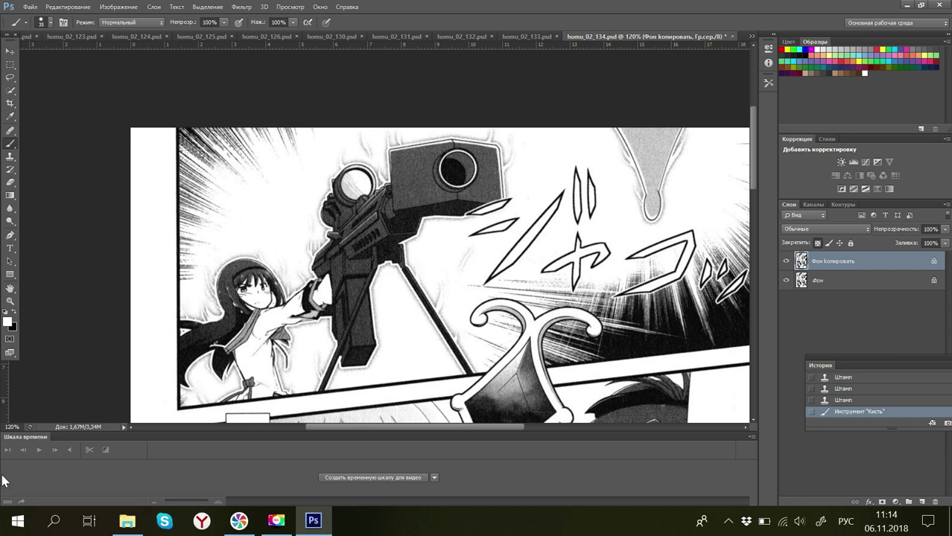
{"action": "left_click", "coordinate": [12, 427]}
{"action": "type", "text": "4"}
{"action": "key", "text": "Return"}
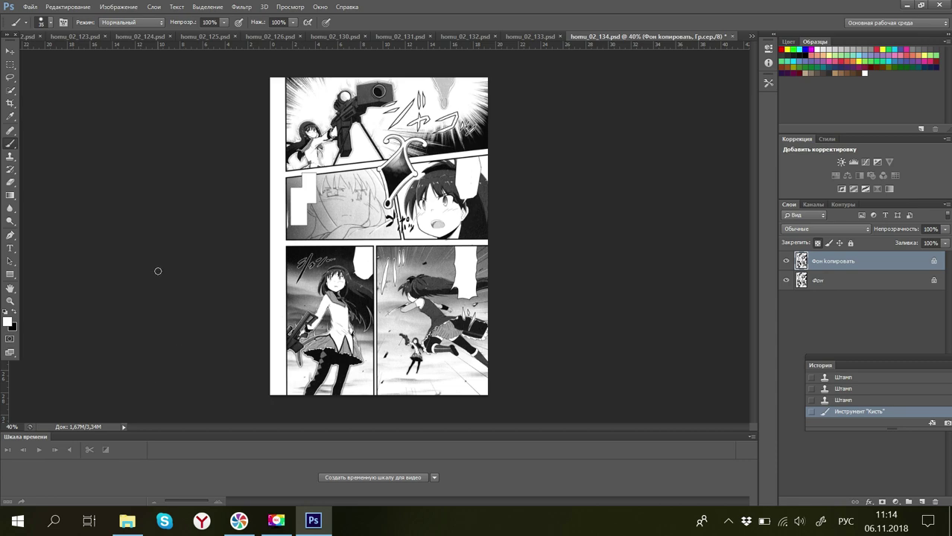
Step: Save homu_02_134.psd and close it
{"action": "left_click", "coordinate": [31, 7]}
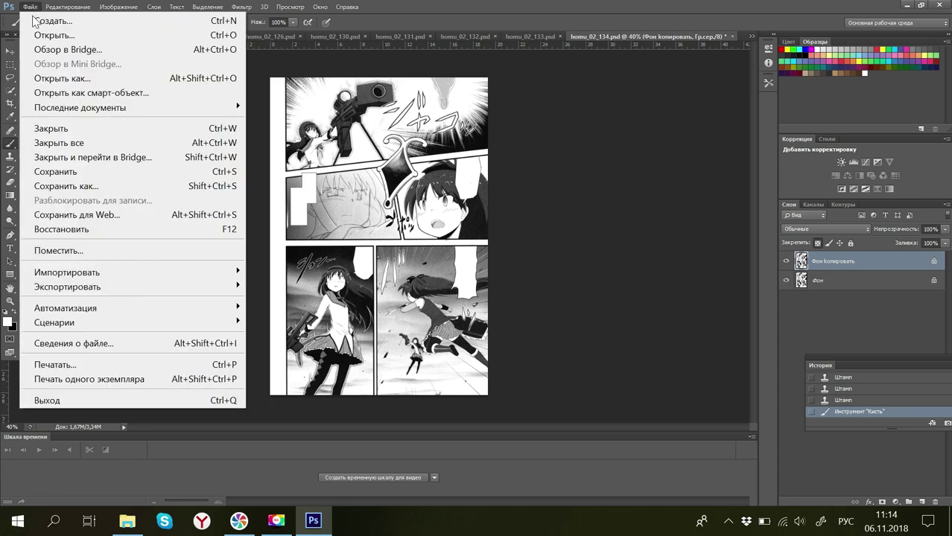
{"action": "left_click", "coordinate": [69, 172]}
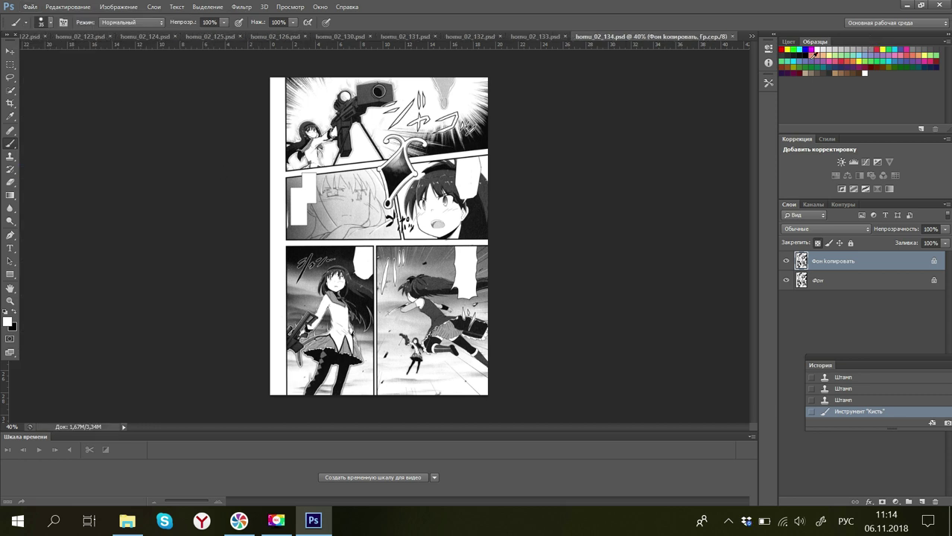
{"action": "left_click", "coordinate": [733, 36]}
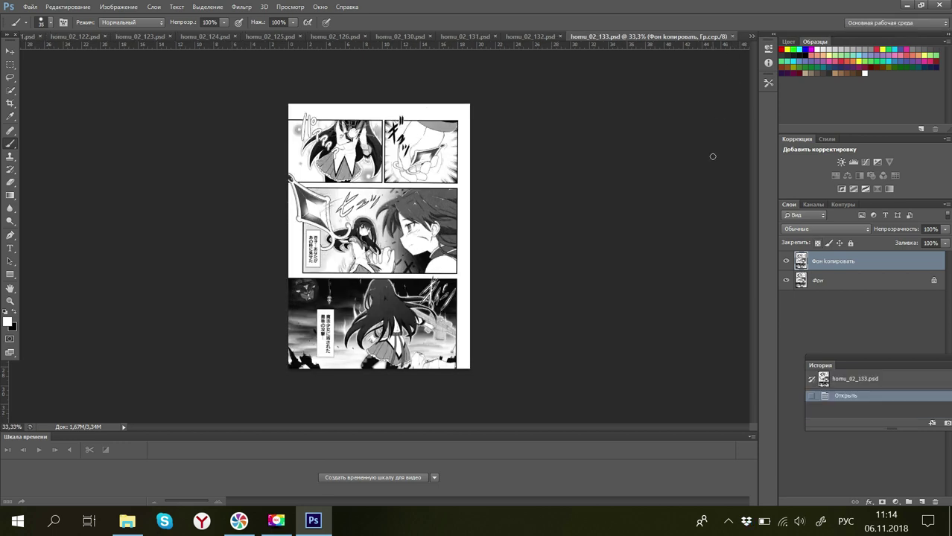
Step: Zoom the page to 120% and look over its upper and middle panels for Japanese text
{"action": "left_click", "coordinate": [3, 427]}
{"action": "type", "text": "120"}
{"action": "left_click", "coordinate": [96, 328]}
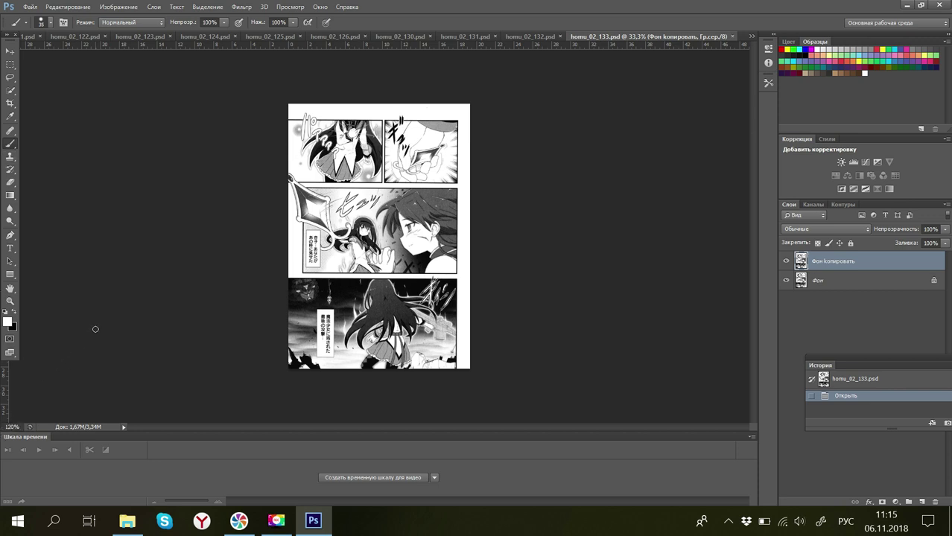
{"action": "left_click", "coordinate": [4, 427]}
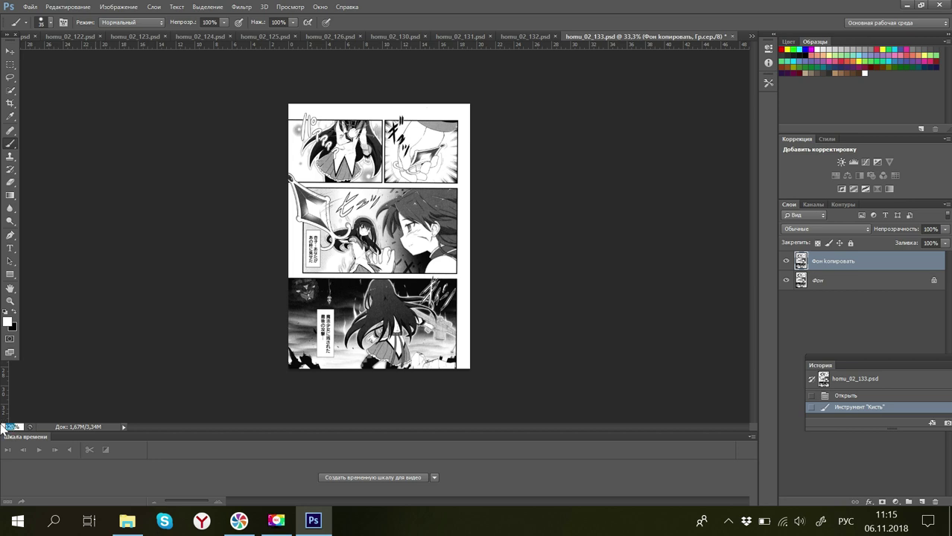
{"action": "type", "text": "12"}
{"action": "key", "text": "Return"}
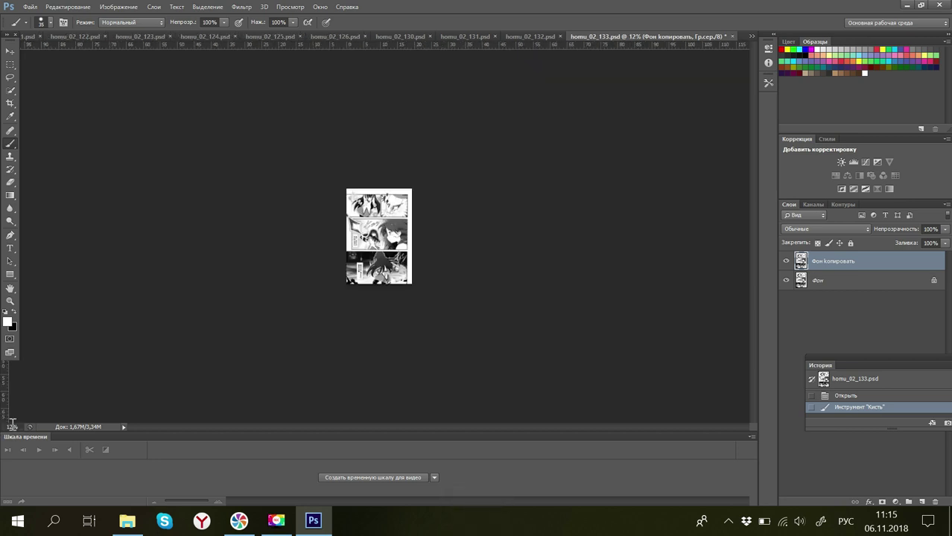
{"action": "left_click", "coordinate": [10, 427]}
{"action": "type", "text": "120"}
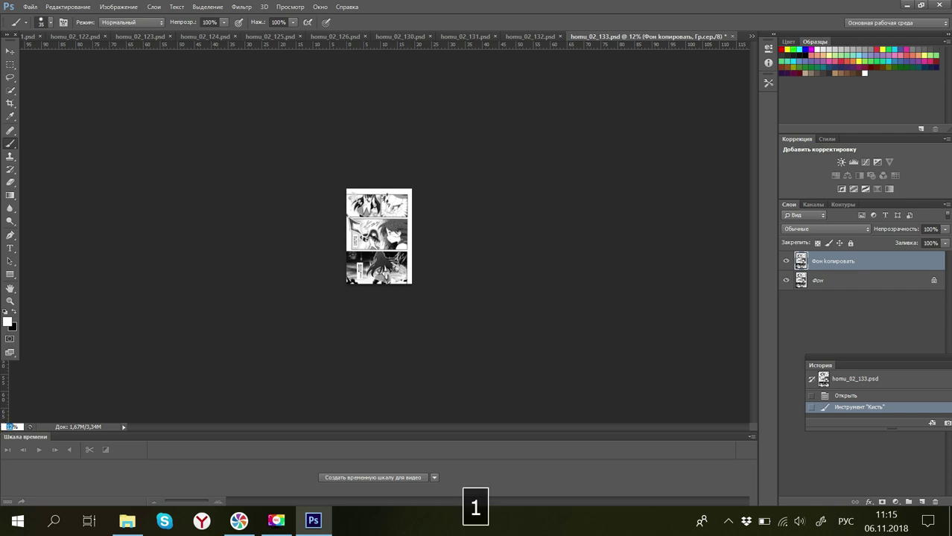
{"action": "key", "text": "Return"}
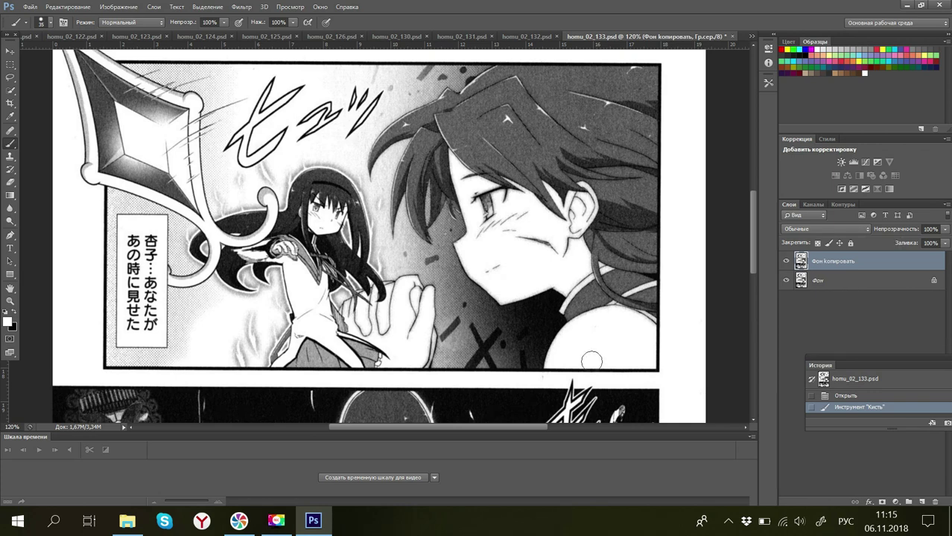
{"action": "left_click_drag", "start_coordinate": [753, 267], "coordinate": [748, 178]}
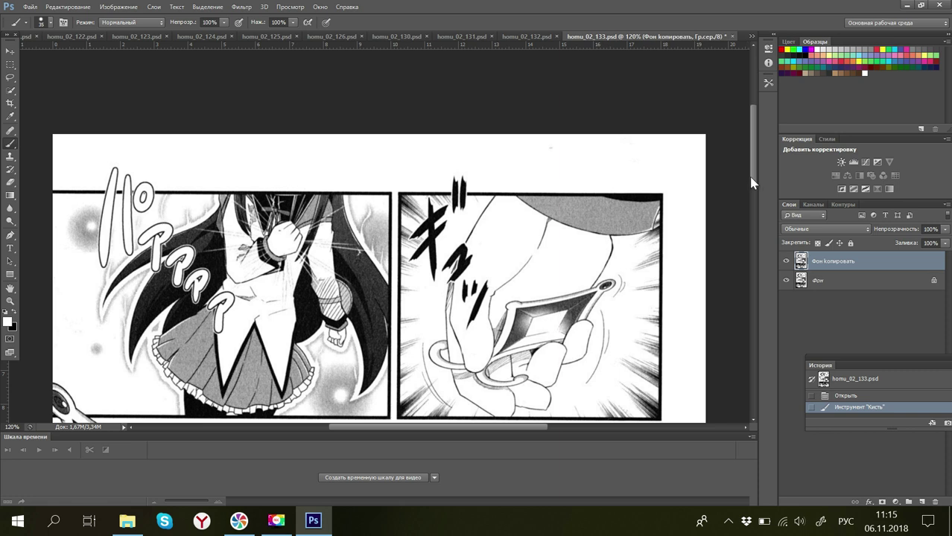
{"action": "left_click_drag", "start_coordinate": [751, 184], "coordinate": [754, 193]}
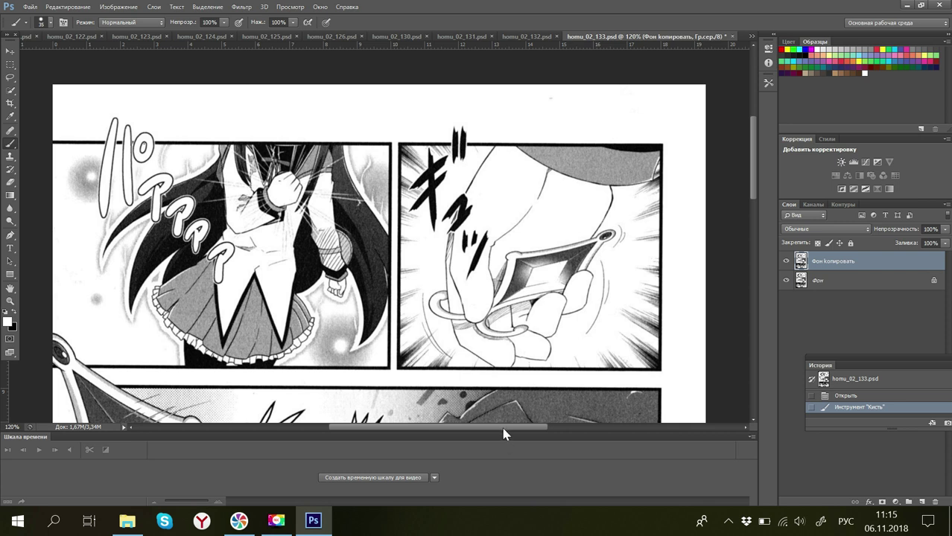
{"action": "mouse_move", "coordinate": [504, 435]}
{"action": "left_mouse_down"}
{"action": "mouse_move", "coordinate": [487, 434]}
{"action": "mouse_move", "coordinate": [493, 437]}
{"action": "left_mouse_up"}
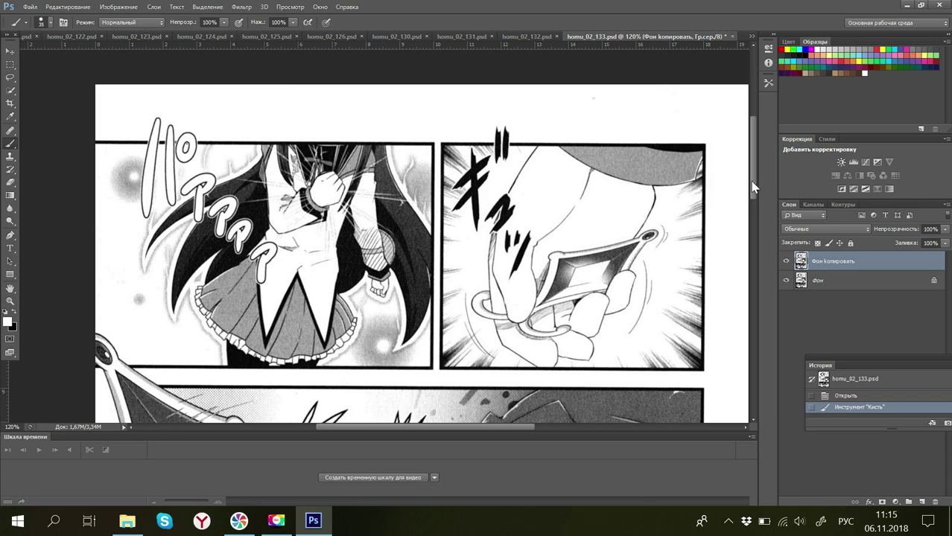
{"action": "left_click_drag", "start_coordinate": [753, 186], "coordinate": [759, 269]}
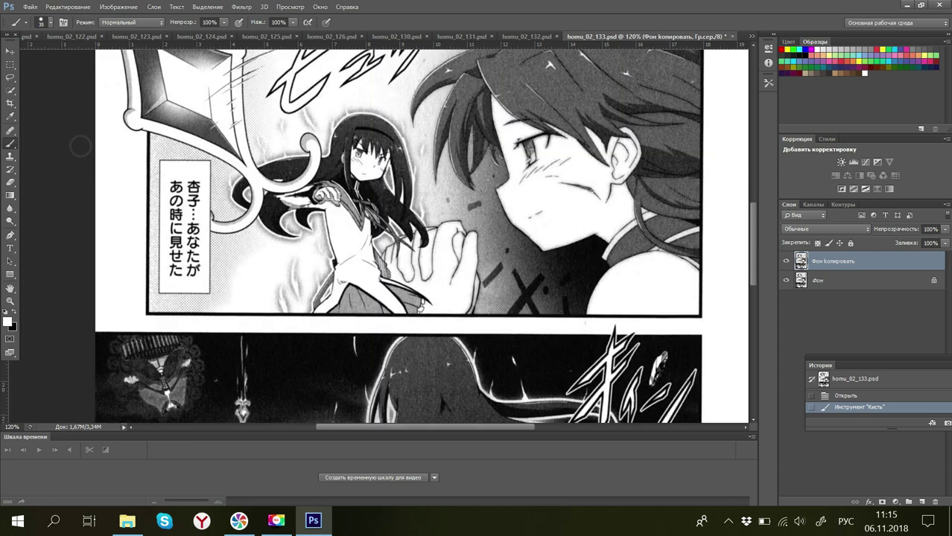
Step: Try painting out the text in the middle panel's caption box with the white Brush, and step back before those strokes
{"action": "mouse_move", "coordinate": [176, 199]}
{"action": "left_mouse_down"}
{"action": "mouse_move", "coordinate": [183, 185]}
{"action": "mouse_move", "coordinate": [195, 189]}
{"action": "mouse_move", "coordinate": [175, 212]}
{"action": "left_mouse_up"}
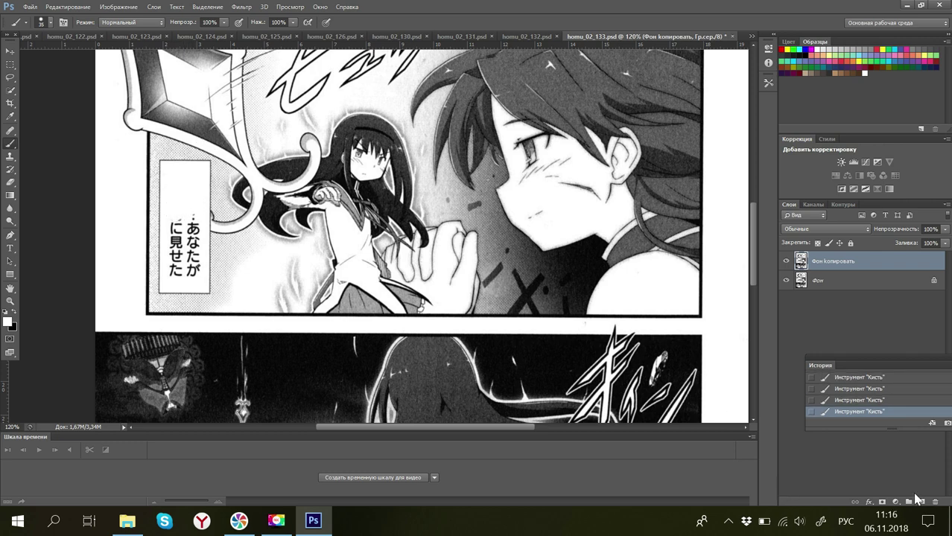
{"action": "left_click", "coordinate": [864, 389]}
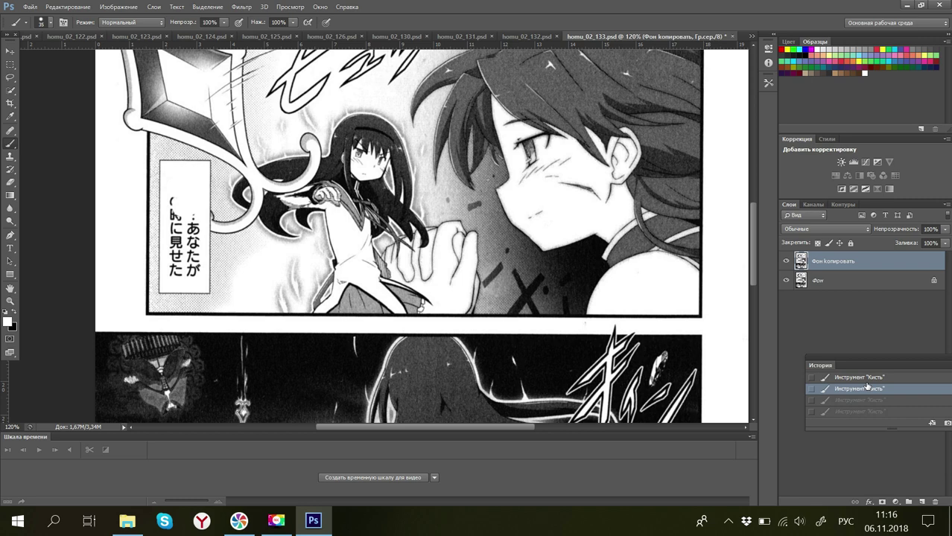
{"action": "left_click", "coordinate": [861, 377]}
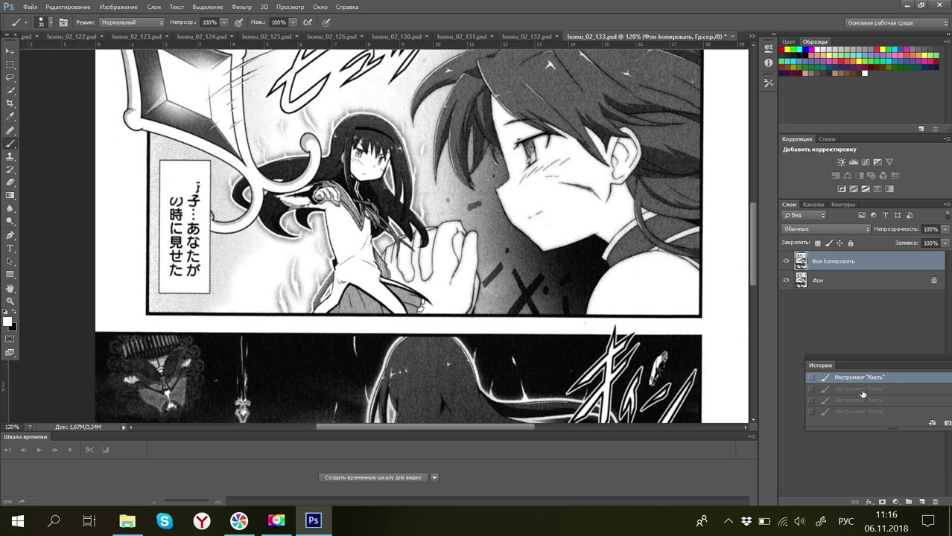
{"action": "scroll", "coordinate": [863, 399], "scroll_direction": "up", "scroll_amount": 2}
{"action": "left_click", "coordinate": [861, 403]}
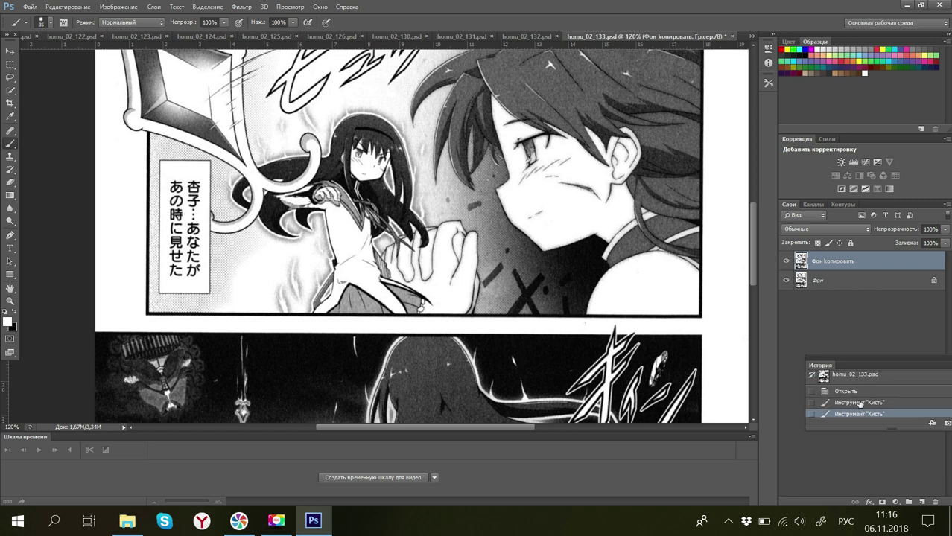
Step: With the Clone Stamp, sample blank paper at the top of the middle panel's caption box and clone it over the left column's first character
{"action": "left_click", "coordinate": [9, 156]}
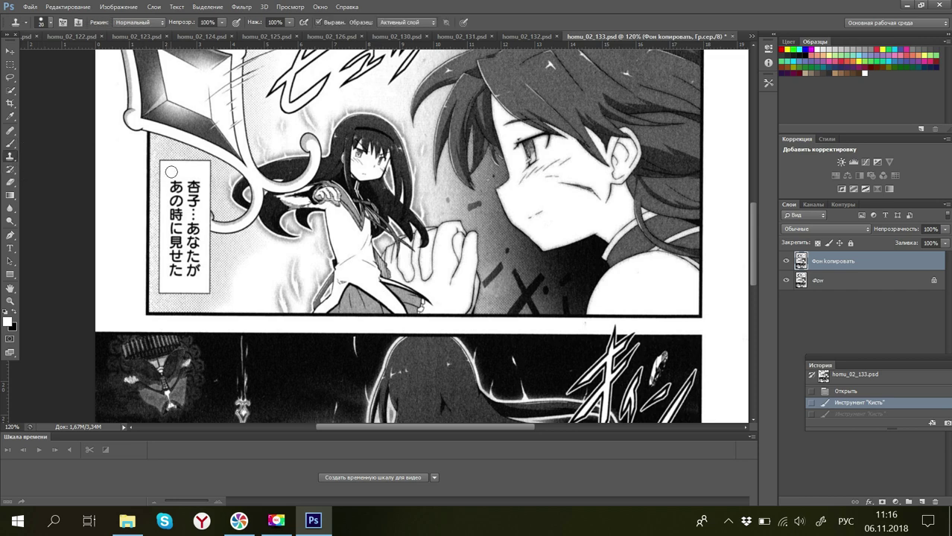
{"action": "left_click", "coordinate": [179, 170]}
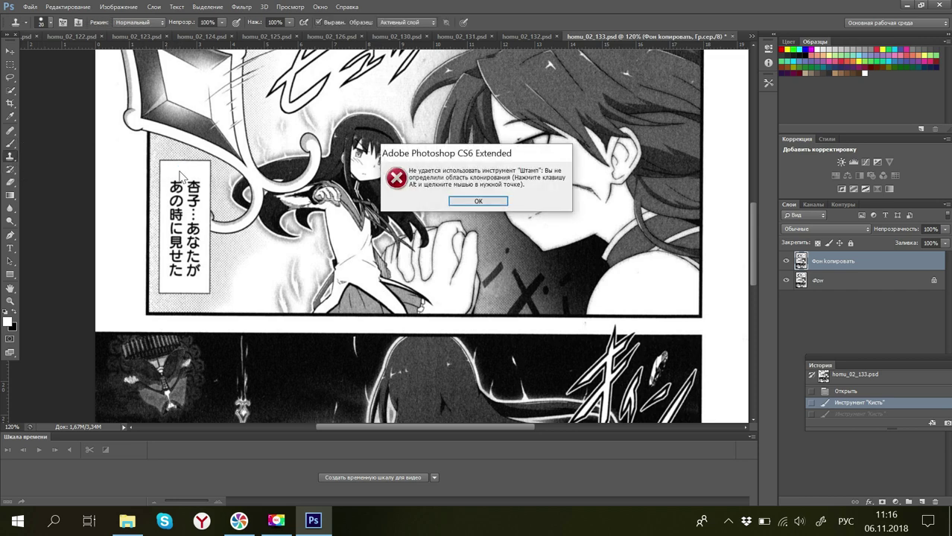
{"action": "left_click", "coordinate": [478, 202]}
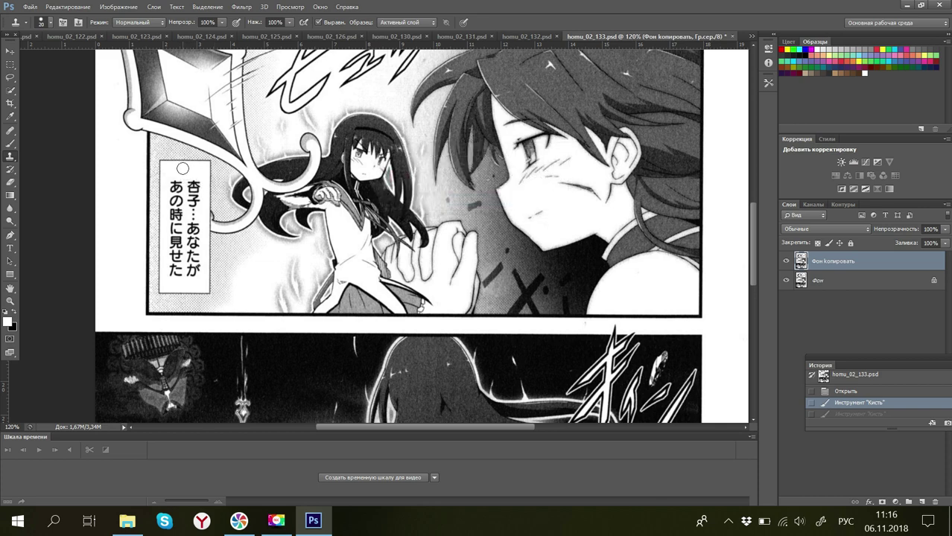
{"action": "left_click", "coordinate": [182, 169]}
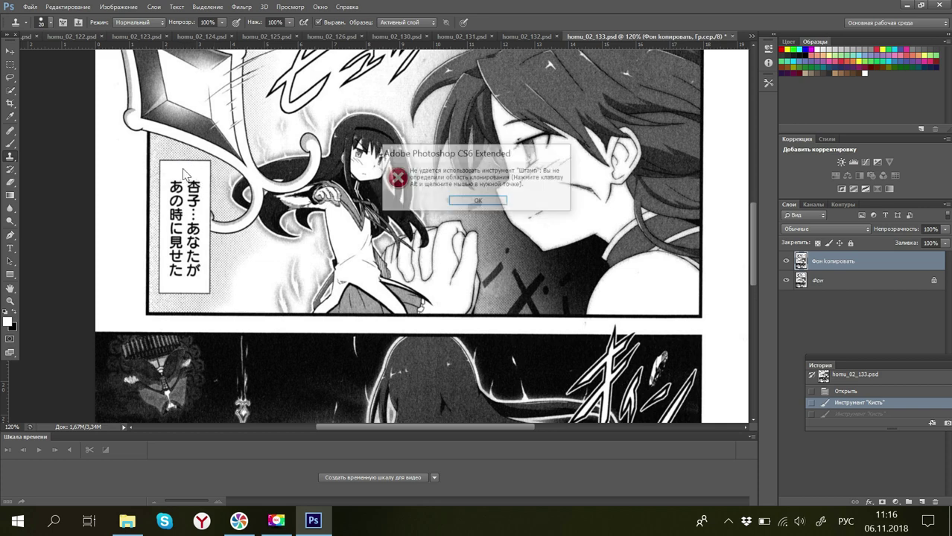
{"action": "left_click", "coordinate": [478, 202]}
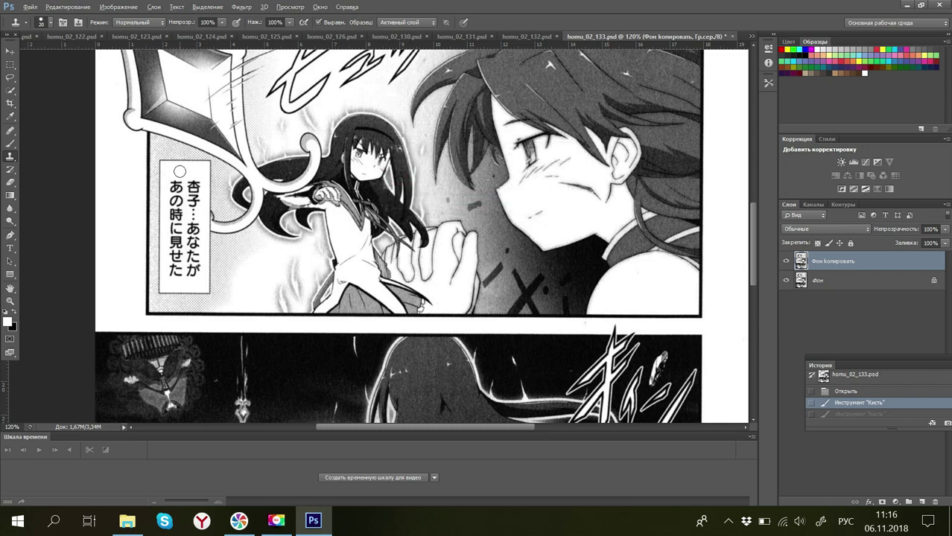
{"action": "key", "text": "alt"}
{"action": "left_click_drag", "start_coordinate": [180, 172], "coordinate": [174, 189]}
{"action": "left_click", "coordinate": [172, 187]}
{"action": "left_click", "coordinate": [173, 184]}
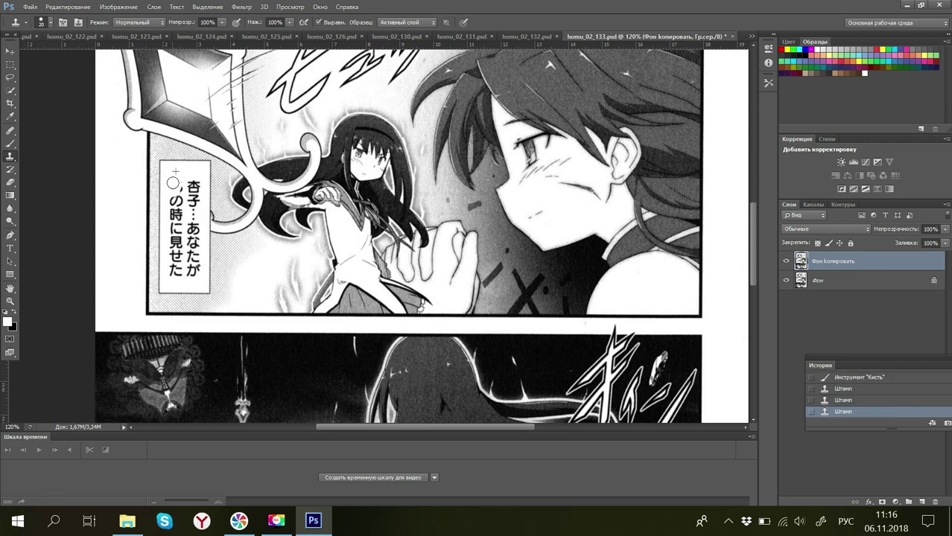
Step: Clone the blank area down over the right text column of the middle panel's caption, and undo the last stray stroke
{"action": "left_click", "coordinate": [188, 185]}
{"action": "left_click", "coordinate": [190, 185]}
{"action": "left_click", "coordinate": [196, 182]}
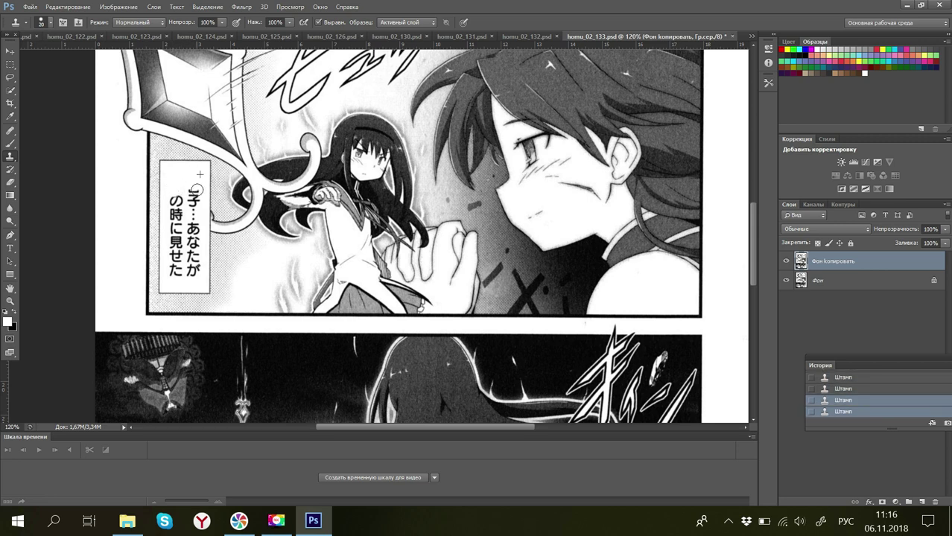
{"action": "left_click", "coordinate": [195, 189]}
{"action": "left_click", "coordinate": [191, 198]}
{"action": "left_click", "coordinate": [193, 201]}
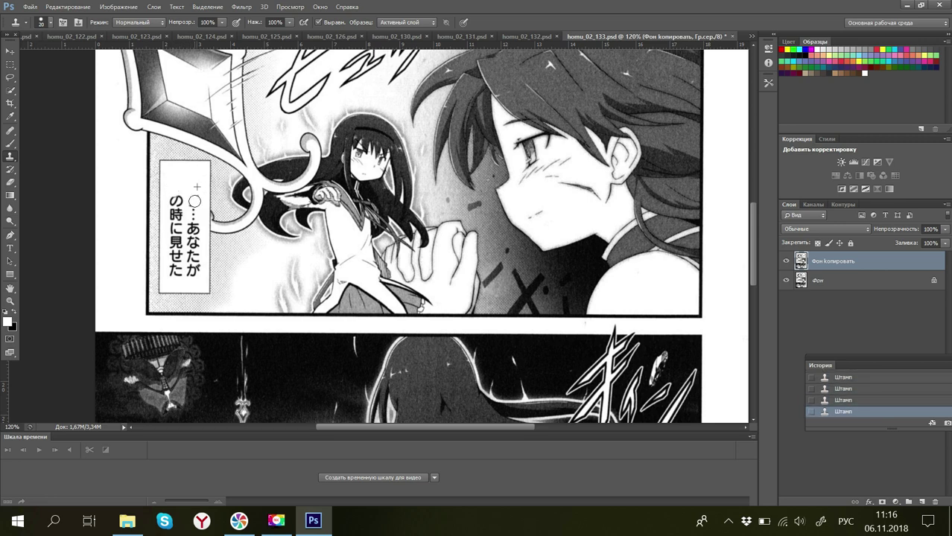
{"action": "left_click", "coordinate": [195, 195]}
{"action": "left_click", "coordinate": [190, 203]}
{"action": "mouse_move", "coordinate": [190, 205]}
{"action": "left_mouse_down"}
{"action": "mouse_move", "coordinate": [193, 235]}
{"action": "mouse_move", "coordinate": [199, 222]}
{"action": "mouse_move", "coordinate": [203, 235]}
{"action": "mouse_move", "coordinate": [197, 261]}
{"action": "mouse_move", "coordinate": [188, 220]}
{"action": "mouse_move", "coordinate": [181, 271]}
{"action": "left_mouse_up"}
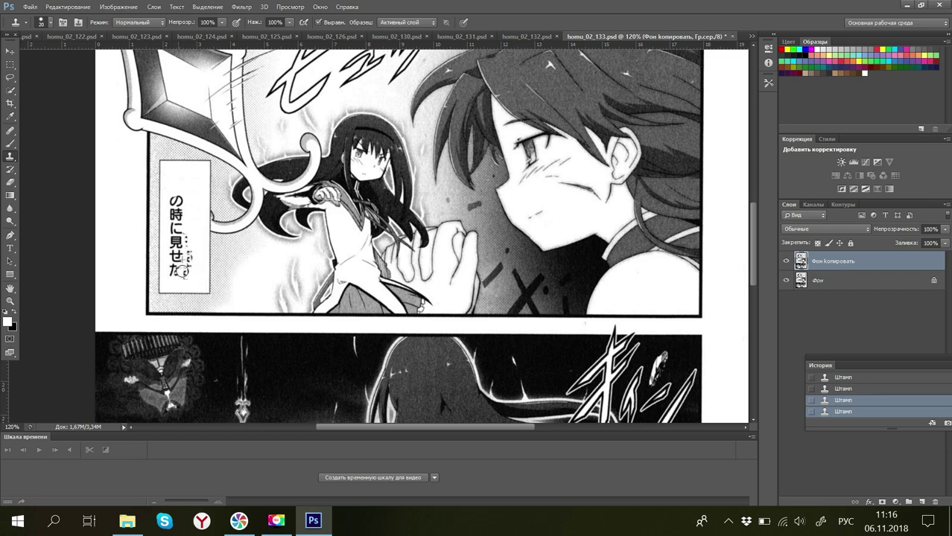
{"action": "left_click", "coordinate": [851, 405]}
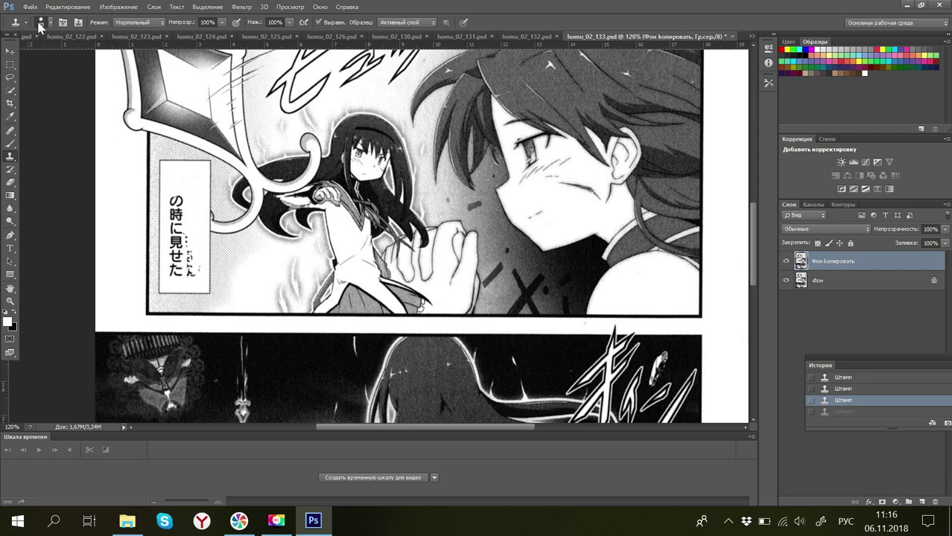
Step: Enlarge the Clone Stamp to 35, resample cleared caption paper, and clone it over the remaining characters, undoing the first stroke before continuing
{"action": "key", "text": "bracketright"}
{"action": "left_click", "coordinate": [191, 189], "text": "alt"}
{"action": "left_click_drag", "start_coordinate": [186, 192], "coordinate": [177, 210]}
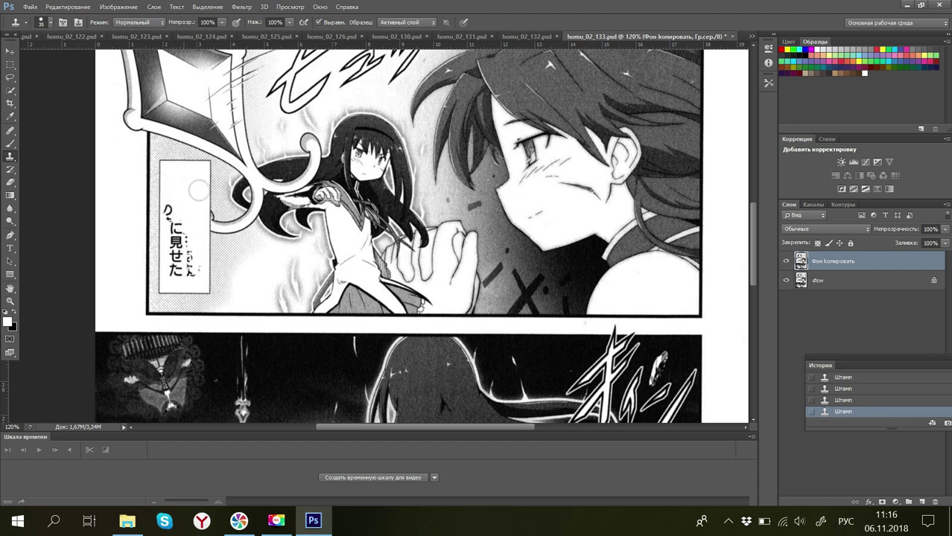
{"action": "left_click", "coordinate": [824, 400]}
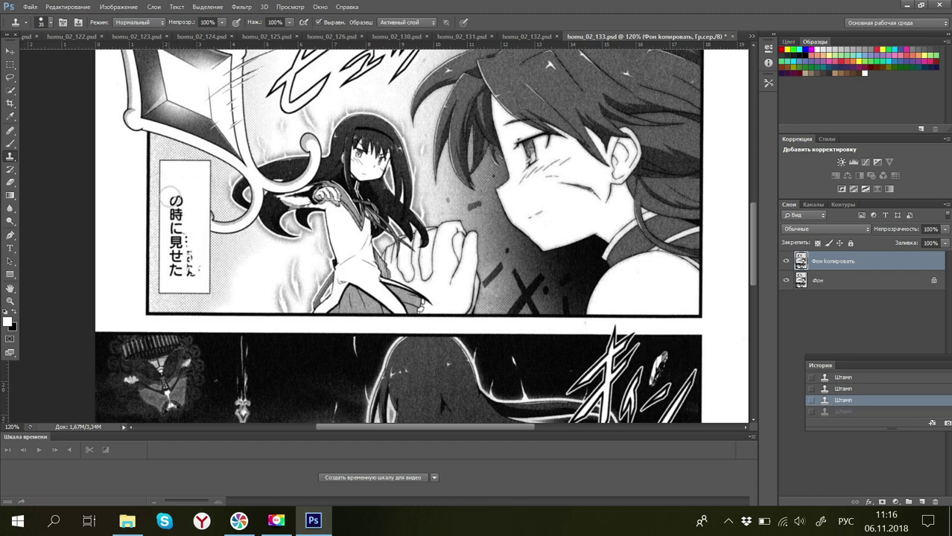
{"action": "mouse_move", "coordinate": [181, 201]}
{"action": "left_mouse_down"}
{"action": "mouse_move", "coordinate": [185, 248]}
{"action": "mouse_move", "coordinate": [172, 251]}
{"action": "mouse_move", "coordinate": [181, 241]}
{"action": "mouse_move", "coordinate": [171, 250]}
{"action": "mouse_move", "coordinate": [192, 270]}
{"action": "left_mouse_up"}
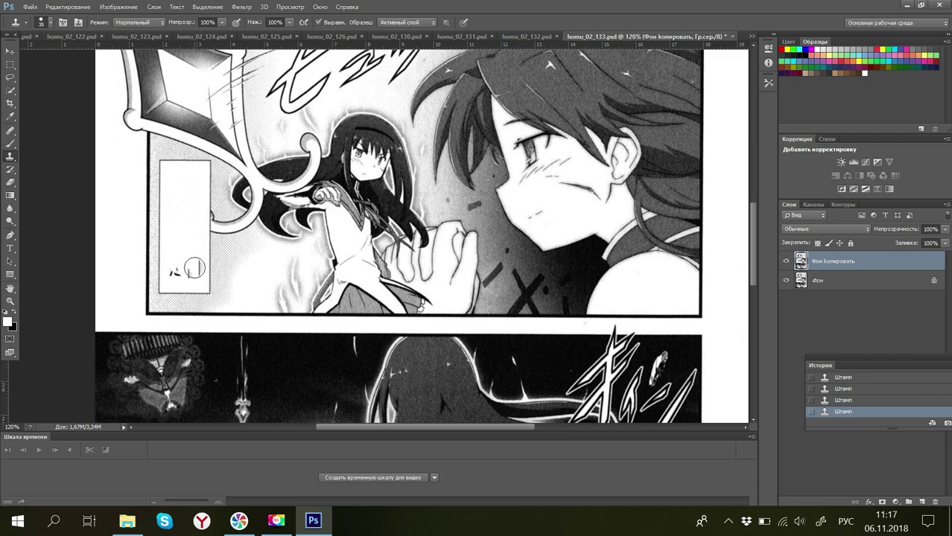
Step: Undo the strokes that copied stray marks and clone clean paper over the remnants at the bottom of the middle panel's caption
{"action": "left_click", "coordinate": [844, 389]}
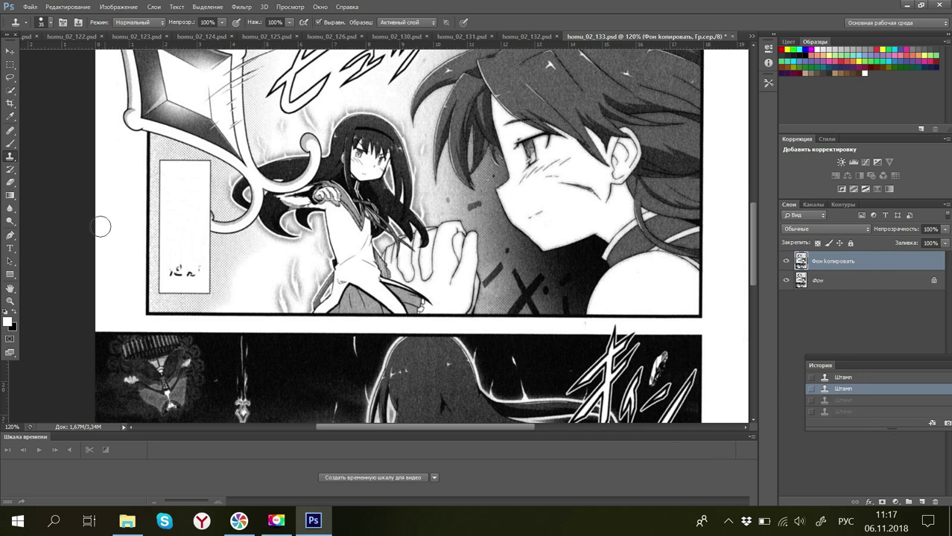
{"action": "mouse_move", "coordinate": [169, 270]}
{"action": "left_mouse_down"}
{"action": "mouse_move", "coordinate": [178, 281]}
{"action": "mouse_move", "coordinate": [186, 265]}
{"action": "left_mouse_up"}
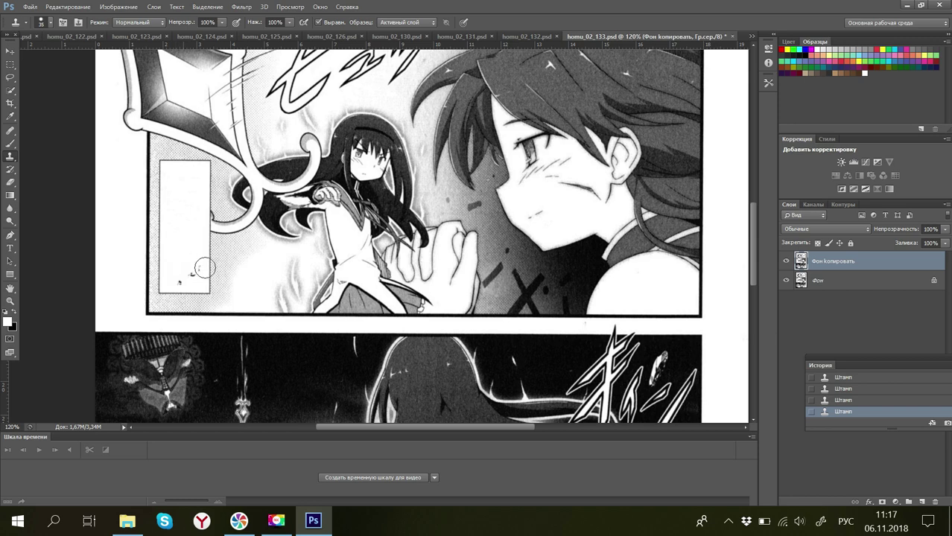
{"action": "left_click", "coordinate": [838, 401]}
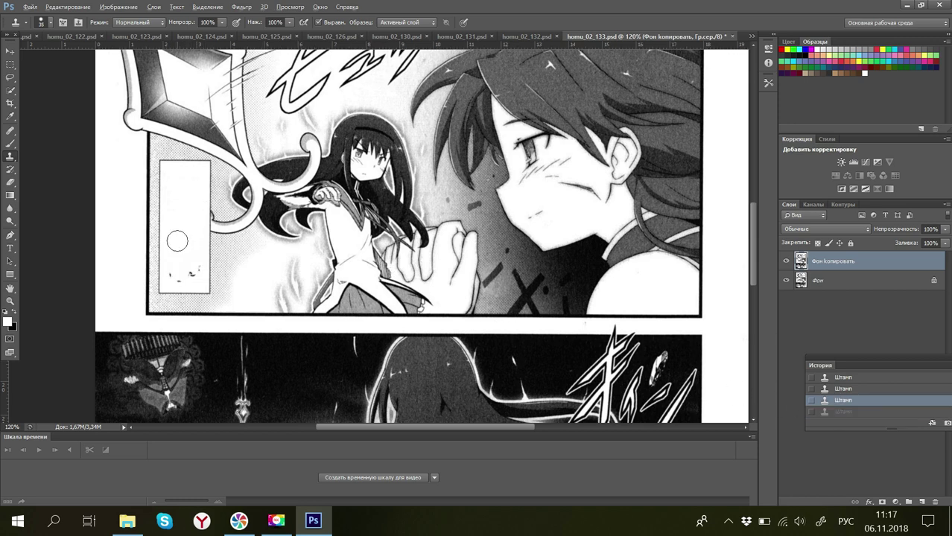
{"action": "key", "text": "alt"}
{"action": "left_click", "coordinate": [192, 272]}
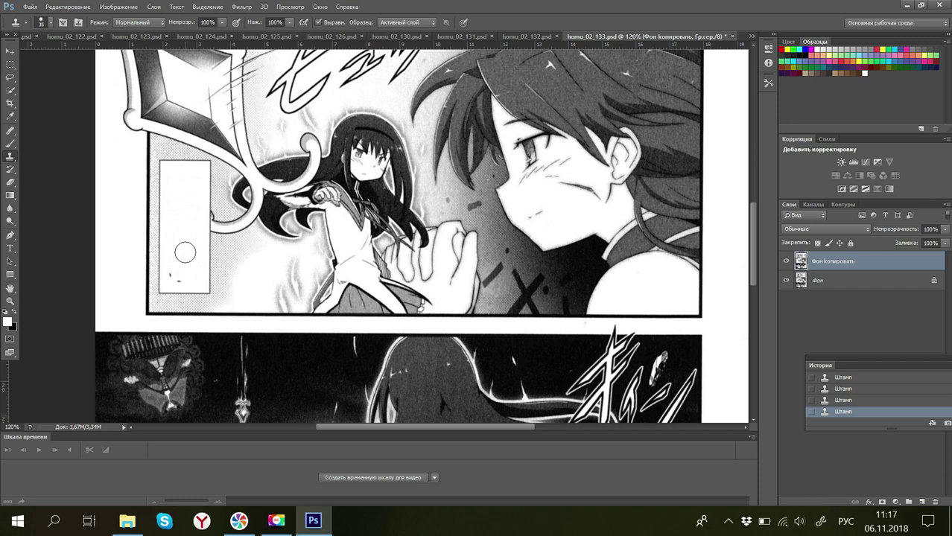
{"action": "key", "text": "alt"}
Step: Sample blank paper in the bottom panel's caption box and clone it over the right column's last character, undoing the first stroke
{"action": "left_click_drag", "start_coordinate": [754, 283], "coordinate": [771, 349]}
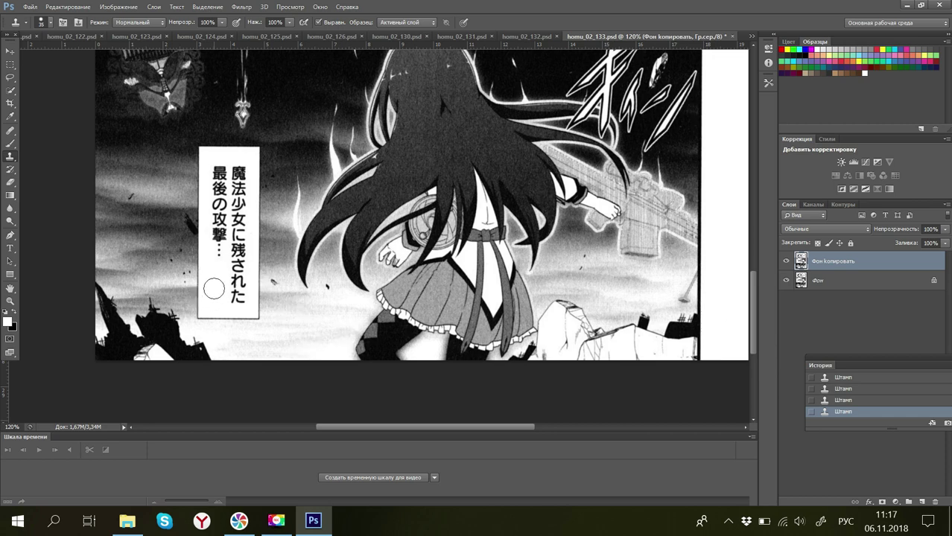
{"action": "left_click", "coordinate": [214, 289], "text": "alt"}
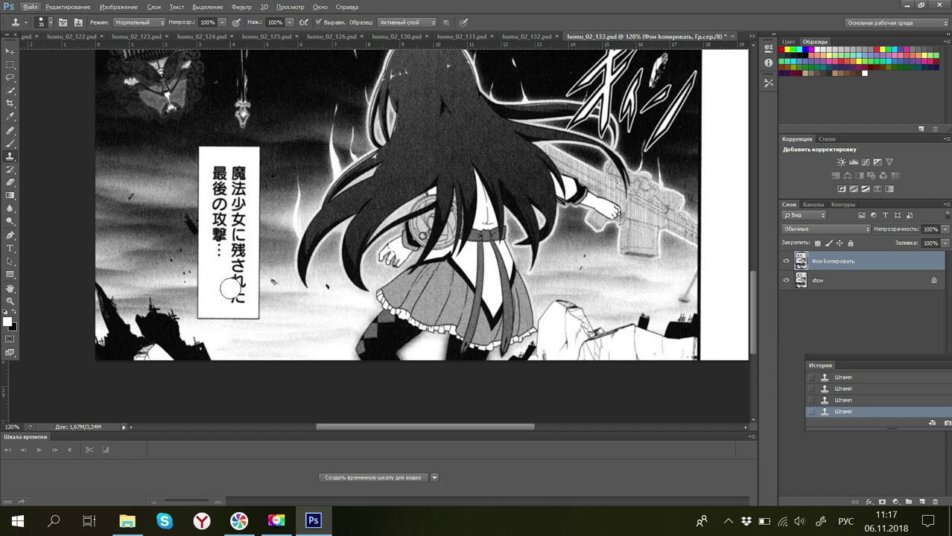
{"action": "left_click_drag", "start_coordinate": [238, 292], "coordinate": [230, 306]}
{"action": "key", "text": "ctrl+z"}
{"action": "left_click", "coordinate": [239, 292]}
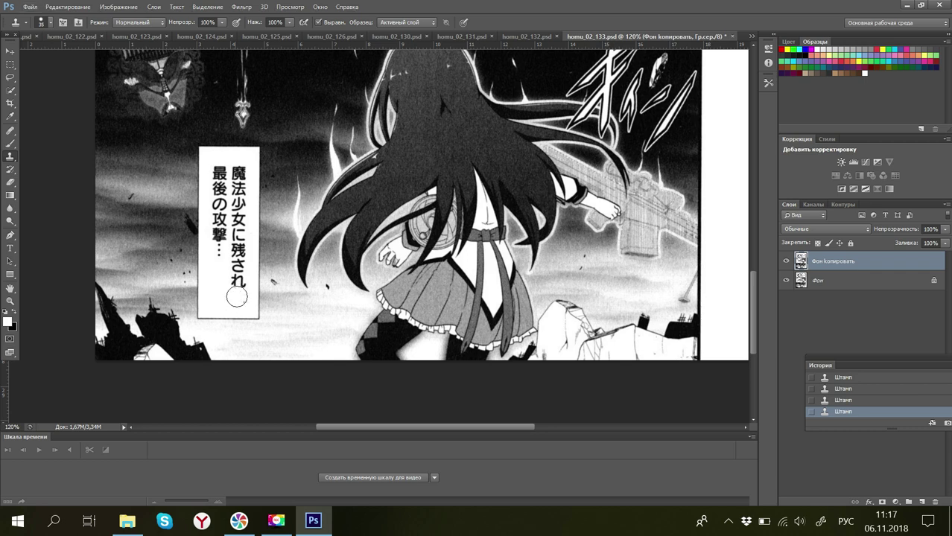
Step: Clone blank paper upward over the right column's next character, undoing the strokes that copy the left column's dots
{"action": "mouse_move", "coordinate": [239, 292]}
{"action": "left_mouse_down"}
{"action": "mouse_move", "coordinate": [240, 252]}
{"action": "mouse_move", "coordinate": [235, 263]}
{"action": "left_mouse_up"}
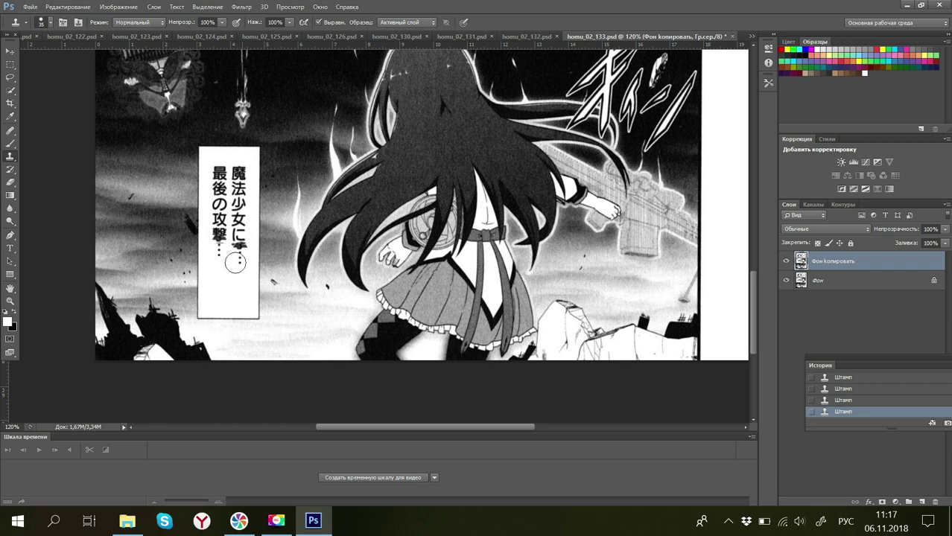
{"action": "left_click", "coordinate": [844, 401]}
{"action": "mouse_move", "coordinate": [240, 289]}
{"action": "left_mouse_down"}
{"action": "mouse_move", "coordinate": [237, 258]}
{"action": "mouse_move", "coordinate": [232, 278]}
{"action": "mouse_move", "coordinate": [240, 266]}
{"action": "mouse_move", "coordinate": [225, 257]}
{"action": "left_mouse_up"}
{"action": "left_click", "coordinate": [840, 402]}
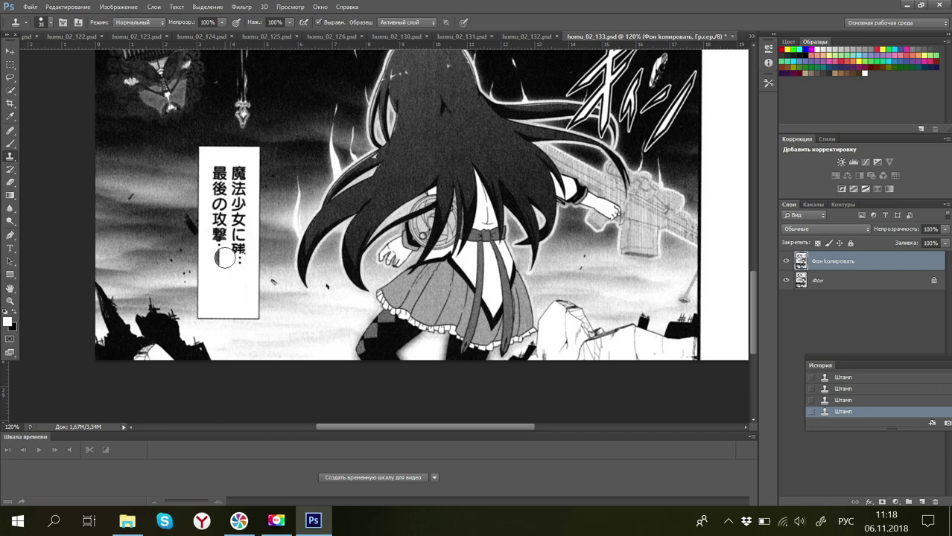
{"action": "left_click", "coordinate": [835, 403]}
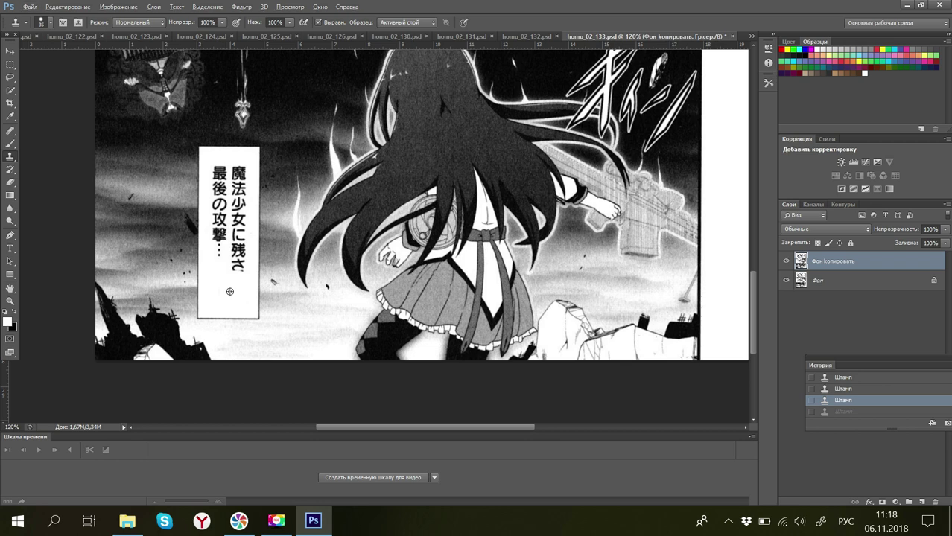
Step: Resample cleared paper and clone it over both columns' remaining characters in the bottom caption, undoing strokes that copy stray marks
{"action": "left_click_drag", "start_coordinate": [234, 272], "coordinate": [235, 198]}
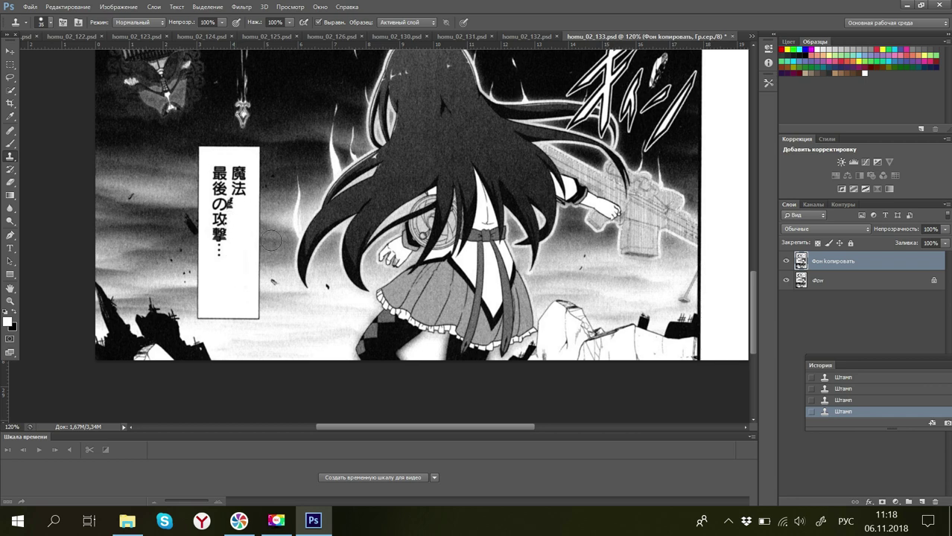
{"action": "left_click", "coordinate": [844, 400]}
{"action": "mouse_move", "coordinate": [223, 235]}
{"action": "left_mouse_down"}
{"action": "mouse_move", "coordinate": [221, 252]}
{"action": "mouse_move", "coordinate": [216, 168]}
{"action": "mouse_move", "coordinate": [239, 170]}
{"action": "left_mouse_up"}
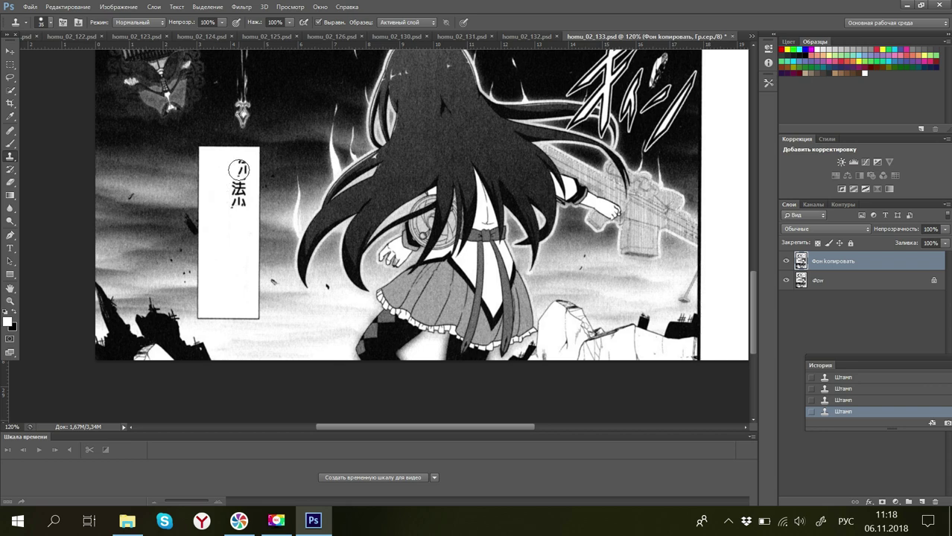
{"action": "left_click", "coordinate": [850, 400]}
{"action": "mouse_move", "coordinate": [222, 205]}
{"action": "left_mouse_down"}
{"action": "mouse_move", "coordinate": [239, 206]}
{"action": "mouse_move", "coordinate": [239, 170]}
{"action": "mouse_move", "coordinate": [229, 193]}
{"action": "left_mouse_up"}
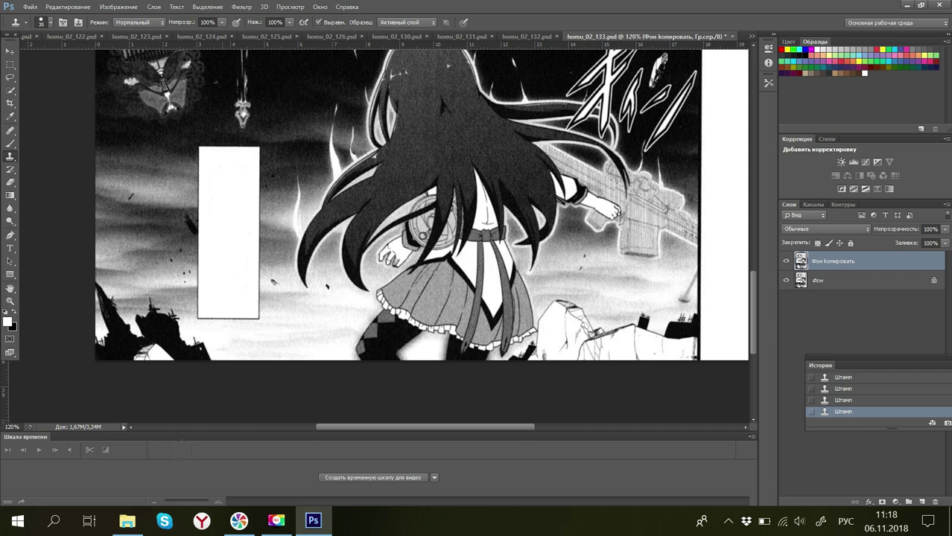
Step: Zoom out to 34% to show the whole page, then save and close homu_02_133.psd
{"action": "left_click_drag", "start_coordinate": [15, 427], "coordinate": [4, 426]}
{"action": "type", "text": "34"}
{"action": "key", "text": "Return"}
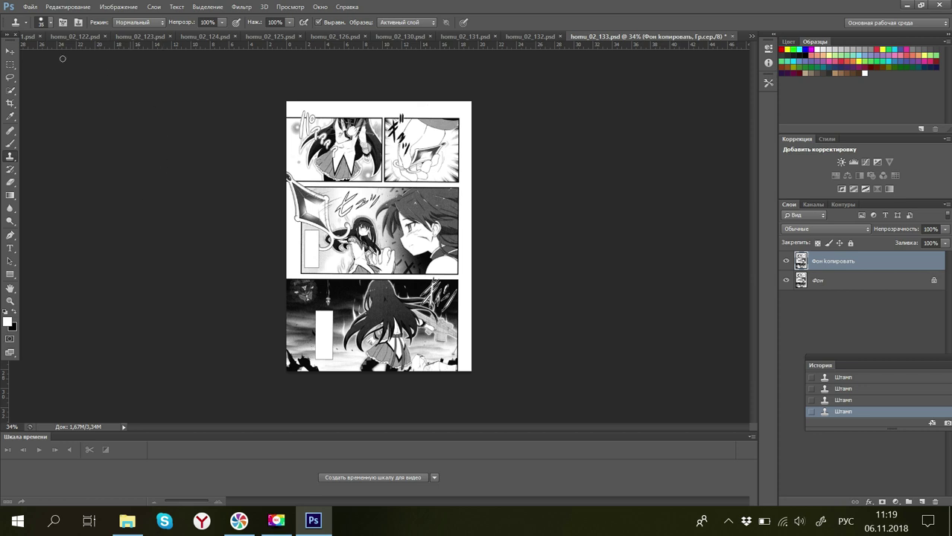
{"action": "left_click", "coordinate": [29, 7]}
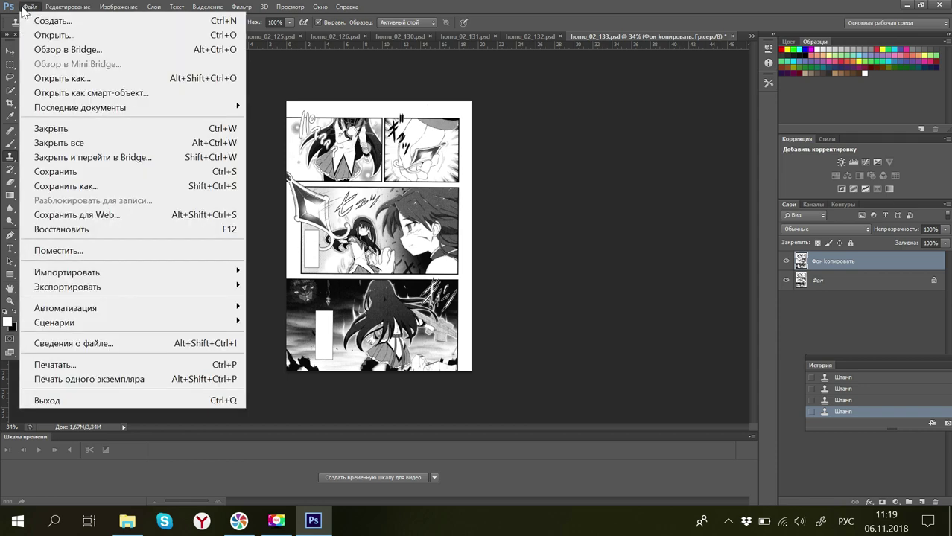
{"action": "left_click", "coordinate": [92, 175]}
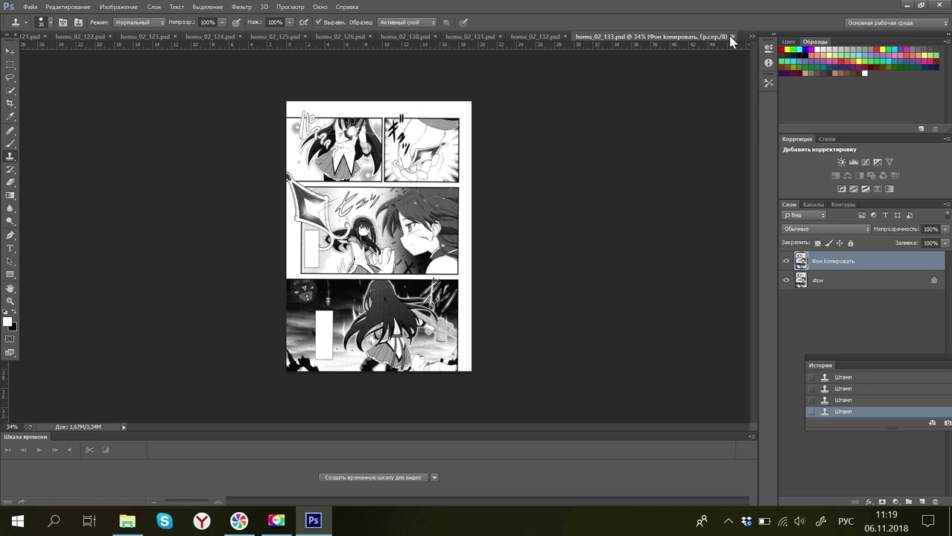
{"action": "key", "text": "ctrl+w"}
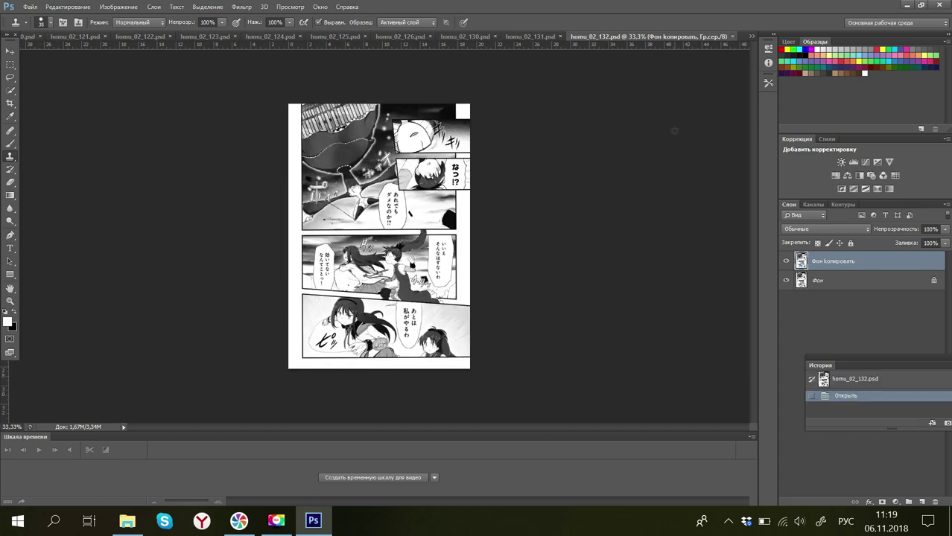
Step: In homu_02_132.psd, paint white over the text beside the upside-down face with a size 50 Brush
{"action": "left_click", "coordinate": [11, 427]}
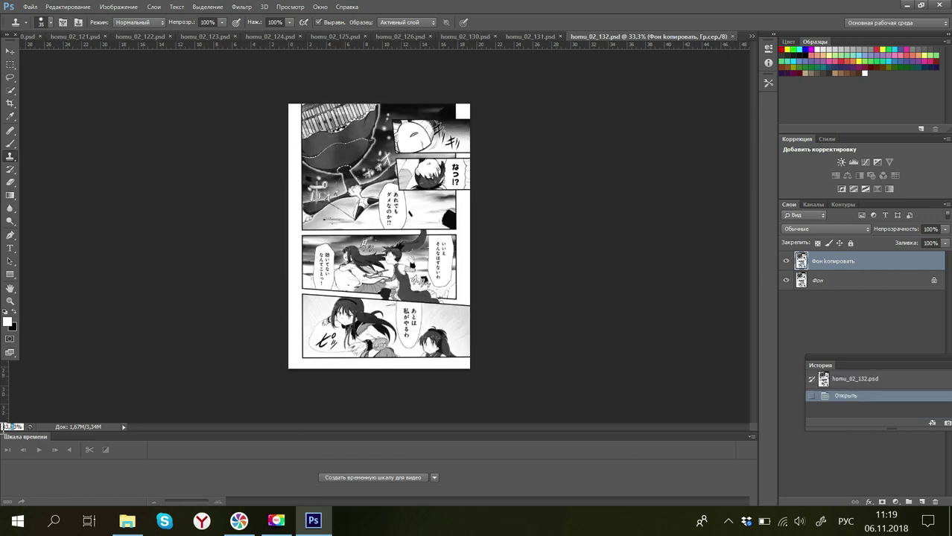
{"action": "type", "text": "12"}
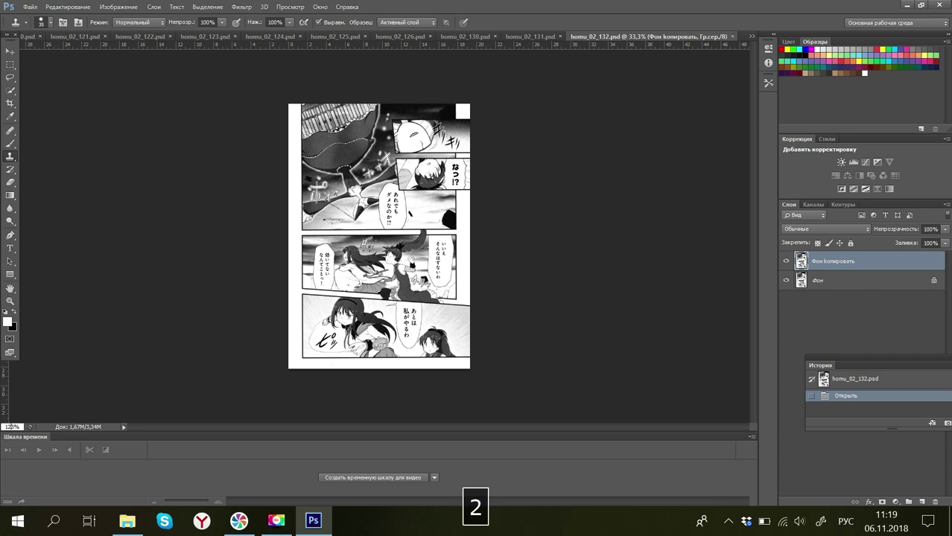
{"action": "type", "text": "3"}
{"action": "key", "text": "Return"}
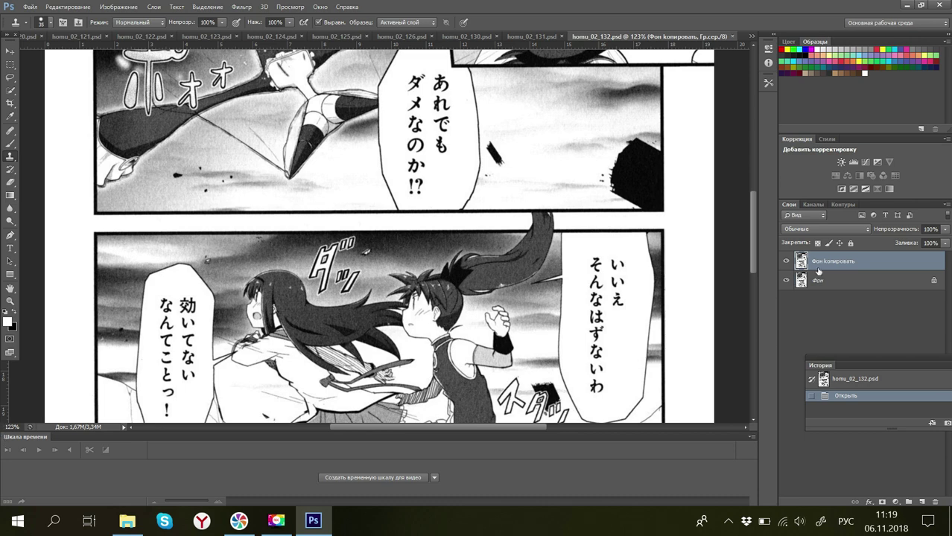
{"action": "left_click_drag", "start_coordinate": [754, 270], "coordinate": [749, 182]}
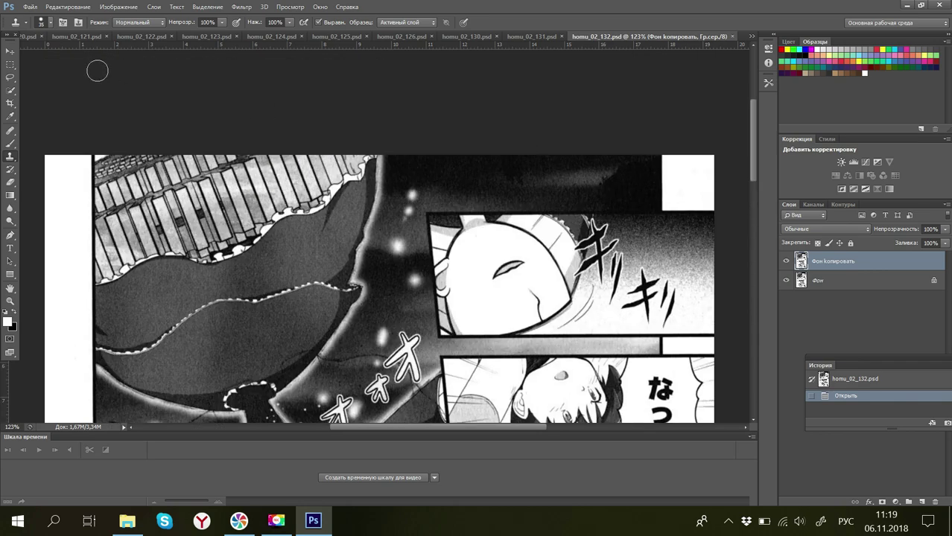
{"action": "left_click", "coordinate": [49, 24]}
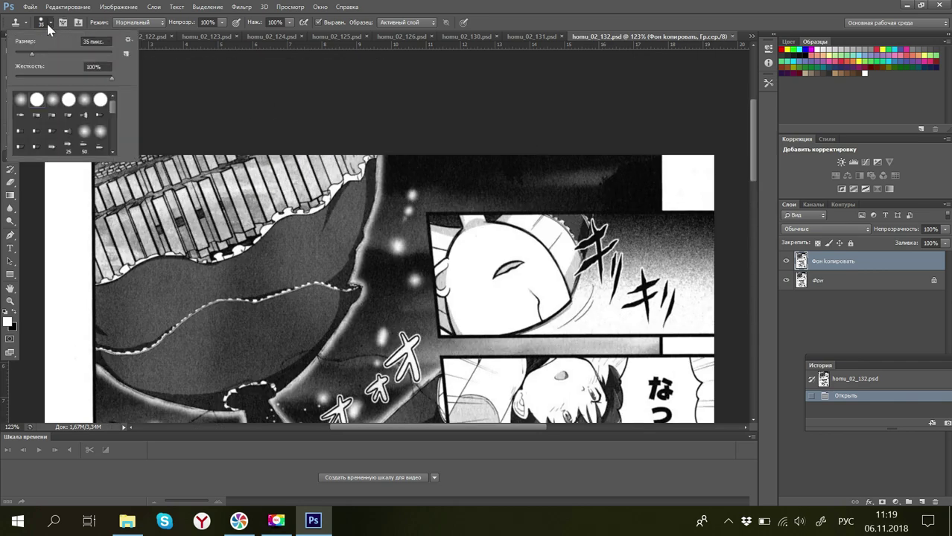
{"action": "left_click", "coordinate": [46, 24]}
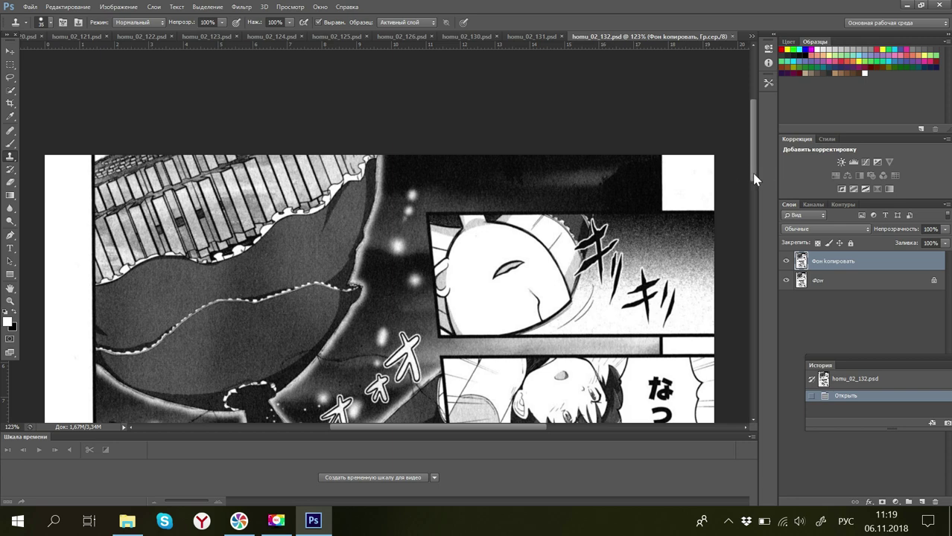
{"action": "left_click_drag", "start_coordinate": [754, 179], "coordinate": [754, 184]}
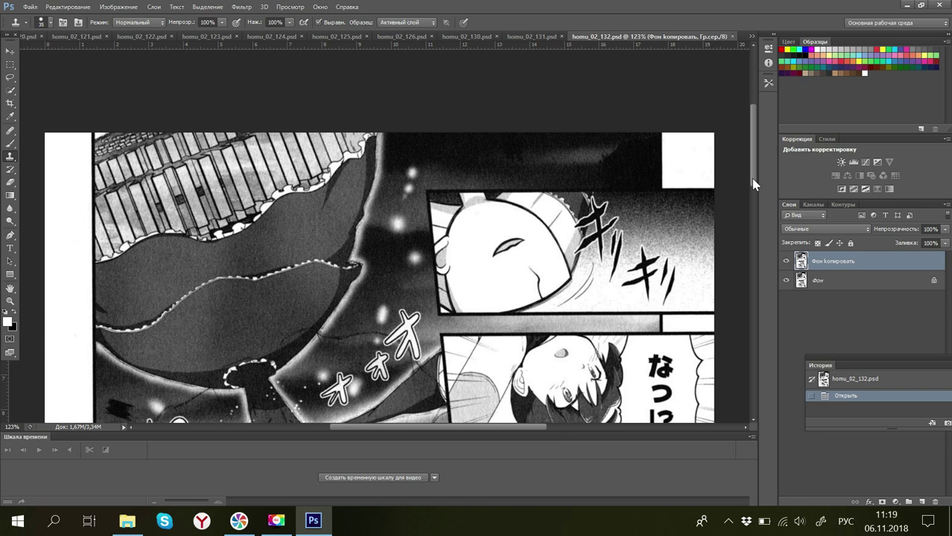
{"action": "left_click_drag", "start_coordinate": [753, 179], "coordinate": [756, 208]}
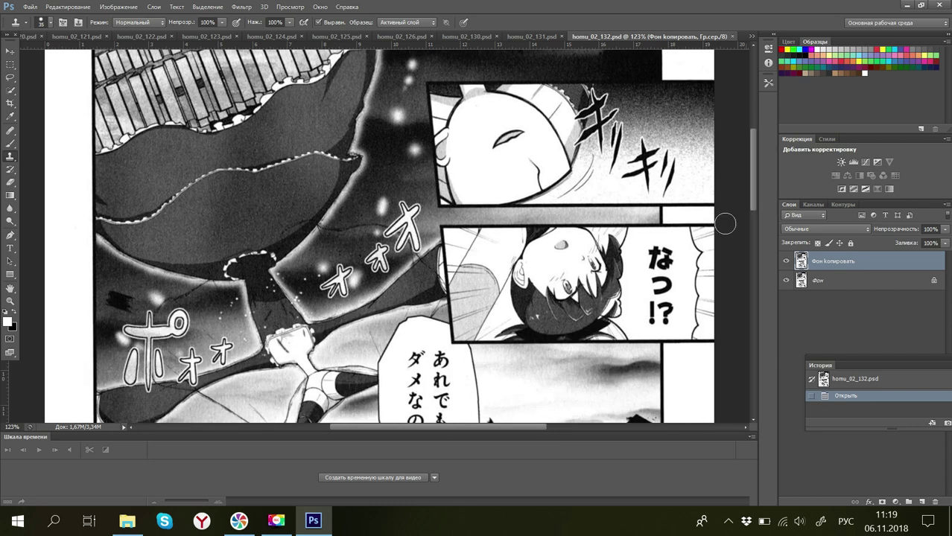
{"action": "left_click", "coordinate": [8, 144]}
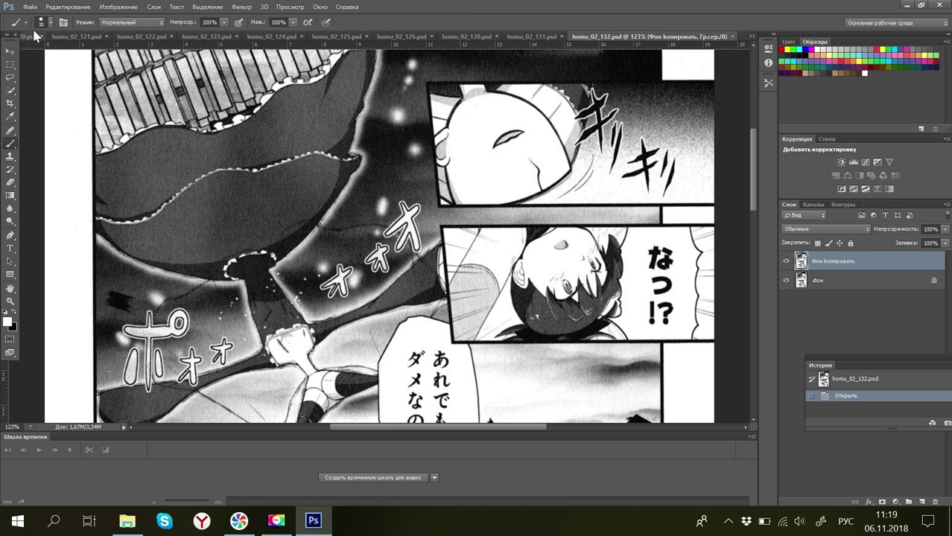
{"action": "key", "text": "bracketright"}
{"action": "left_click_drag", "start_coordinate": [658, 255], "coordinate": [657, 312]}
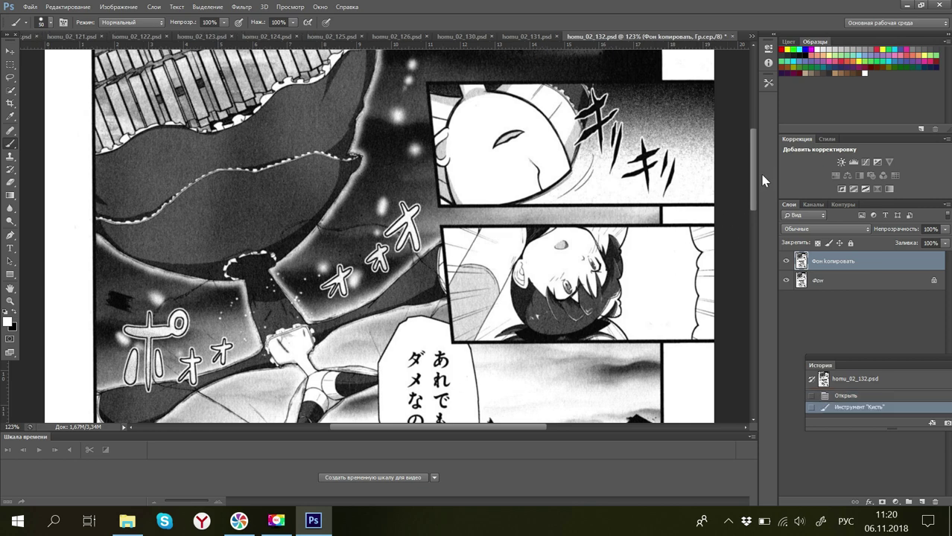
Step: Paint white over both text columns in the tall speech bubble below the upside-down face panel
{"action": "left_click_drag", "start_coordinate": [754, 181], "coordinate": [767, 228]}
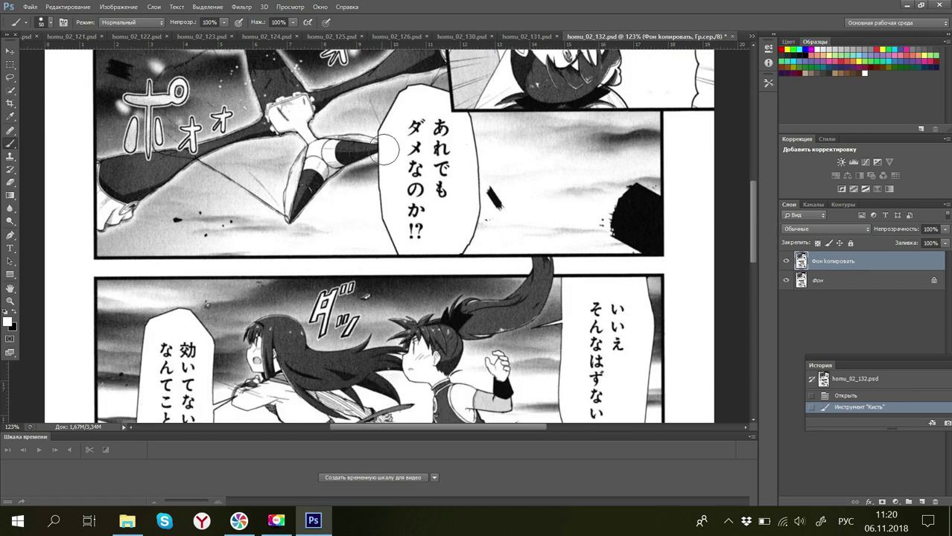
{"action": "mouse_move", "coordinate": [414, 129]}
{"action": "left_mouse_down"}
{"action": "mouse_move", "coordinate": [444, 127]}
{"action": "mouse_move", "coordinate": [437, 195]}
{"action": "left_mouse_up"}
{"action": "left_click_drag", "start_coordinate": [414, 152], "coordinate": [411, 227]}
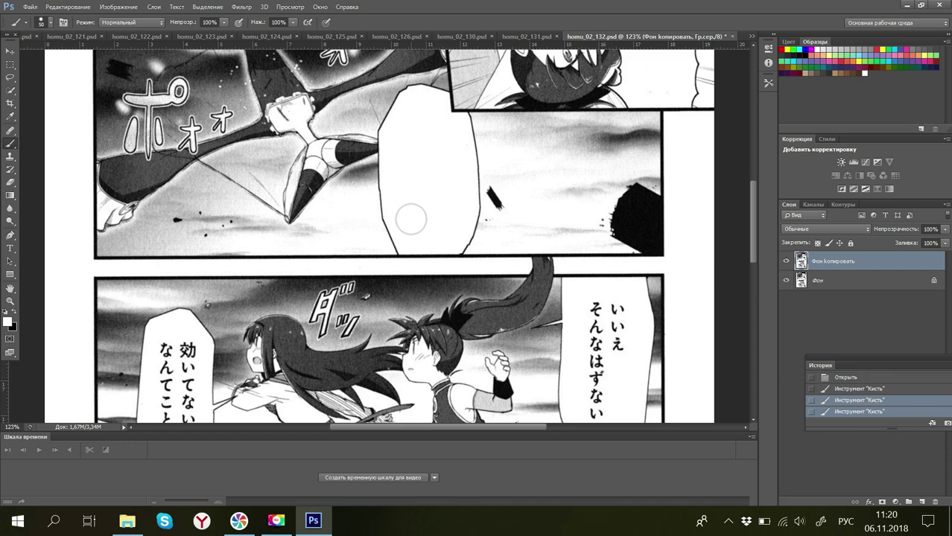
Step: Paint white over the text in the right and left speech bubbles of the running-girls panel
{"action": "scroll", "coordinate": [764, 265], "scroll_direction": "down", "scroll_amount": 2}
{"action": "scroll", "coordinate": [766, 264], "scroll_direction": "down", "scroll_amount": 2}
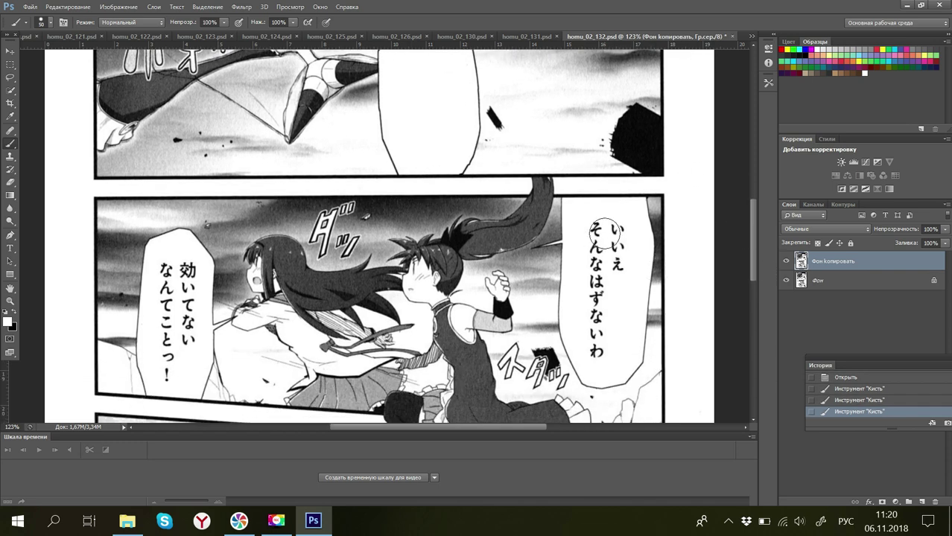
{"action": "left_click_drag", "start_coordinate": [614, 231], "coordinate": [618, 275]}
{"action": "left_click_drag", "start_coordinate": [596, 228], "coordinate": [602, 349]}
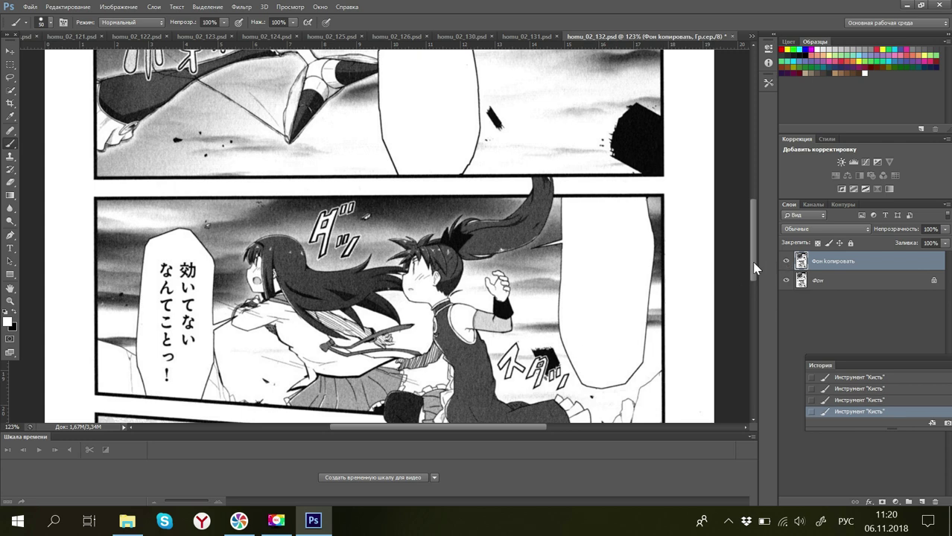
{"action": "left_click_drag", "start_coordinate": [754, 268], "coordinate": [758, 285]}
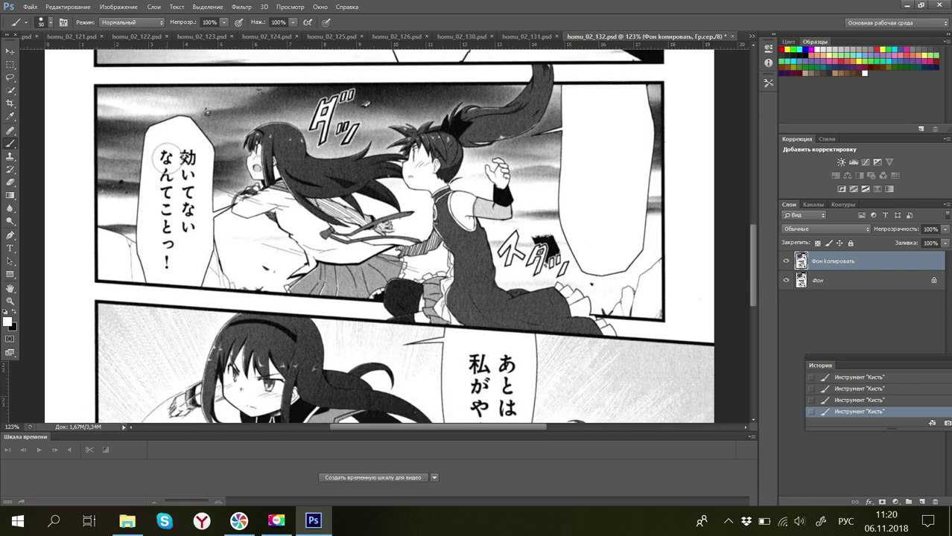
{"action": "mouse_move", "coordinate": [169, 158]}
{"action": "left_mouse_down"}
{"action": "mouse_move", "coordinate": [188, 158]}
{"action": "mouse_move", "coordinate": [177, 180]}
{"action": "mouse_move", "coordinate": [170, 175]}
{"action": "mouse_move", "coordinate": [167, 195]}
{"action": "mouse_move", "coordinate": [184, 201]}
{"action": "mouse_move", "coordinate": [187, 222]}
{"action": "mouse_move", "coordinate": [168, 216]}
{"action": "mouse_move", "coordinate": [173, 260]}
{"action": "mouse_move", "coordinate": [175, 229]}
{"action": "left_mouse_up"}
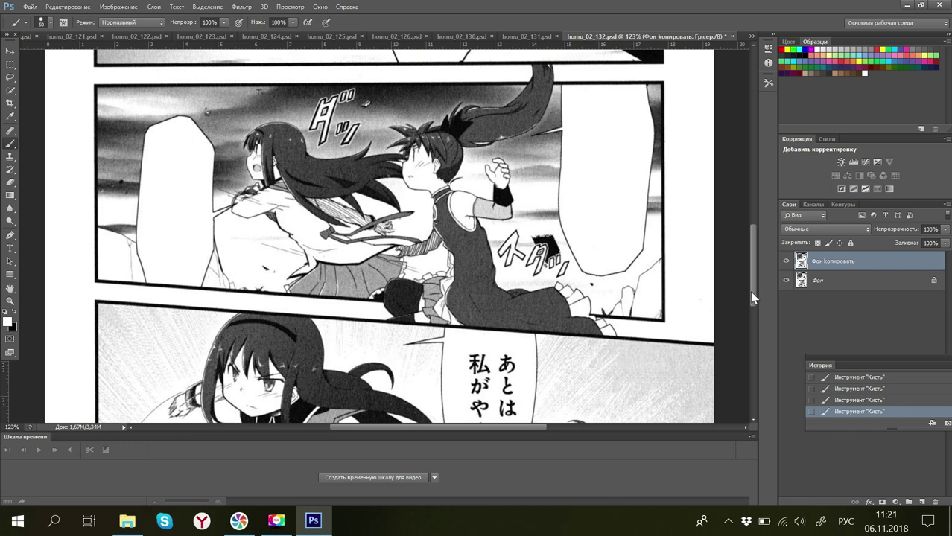
Step: Paint white over the bottom panel's speech bubble text and the sound effect inside the round outline beside the long-haired girl
{"action": "left_click_drag", "start_coordinate": [752, 298], "coordinate": [754, 329]}
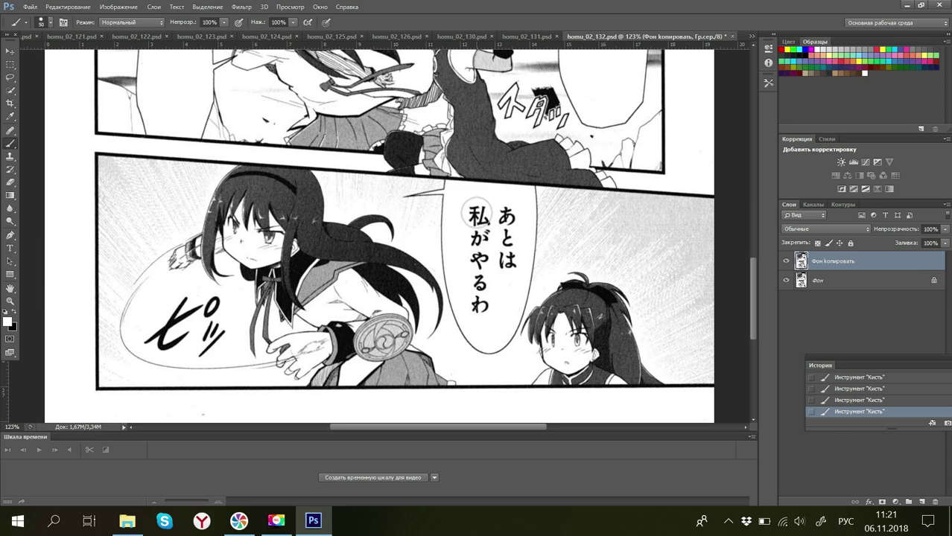
{"action": "mouse_move", "coordinate": [471, 216]}
{"action": "left_mouse_down"}
{"action": "mouse_move", "coordinate": [510, 217]}
{"action": "mouse_move", "coordinate": [513, 242]}
{"action": "mouse_move", "coordinate": [511, 264]}
{"action": "mouse_move", "coordinate": [493, 261]}
{"action": "mouse_move", "coordinate": [483, 227]}
{"action": "mouse_move", "coordinate": [480, 304]}
{"action": "left_mouse_up"}
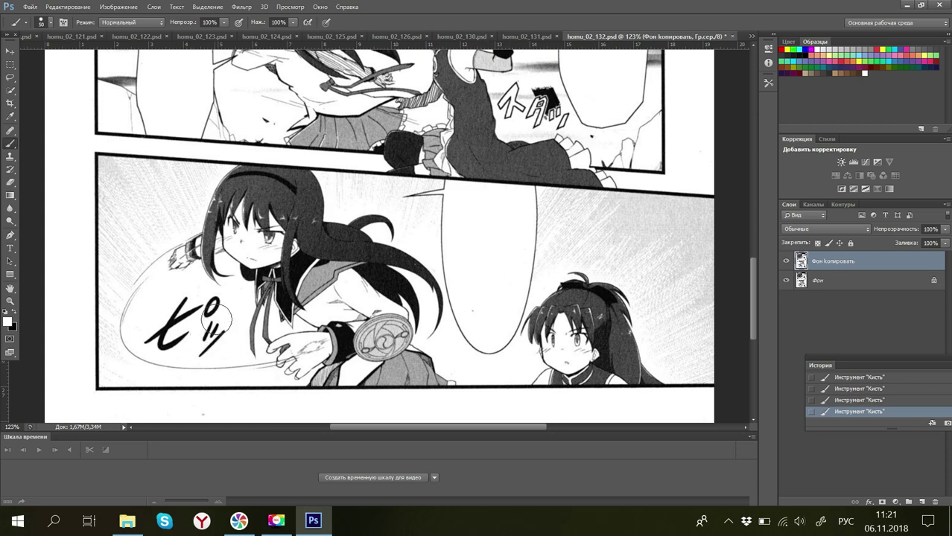
{"action": "left_click_drag", "start_coordinate": [213, 309], "coordinate": [214, 339]}
{"action": "mouse_move", "coordinate": [200, 331]}
{"action": "left_mouse_down"}
{"action": "mouse_move", "coordinate": [173, 344]}
{"action": "mouse_move", "coordinate": [181, 339]}
{"action": "mouse_move", "coordinate": [157, 336]}
{"action": "mouse_move", "coordinate": [188, 310]}
{"action": "left_mouse_up"}
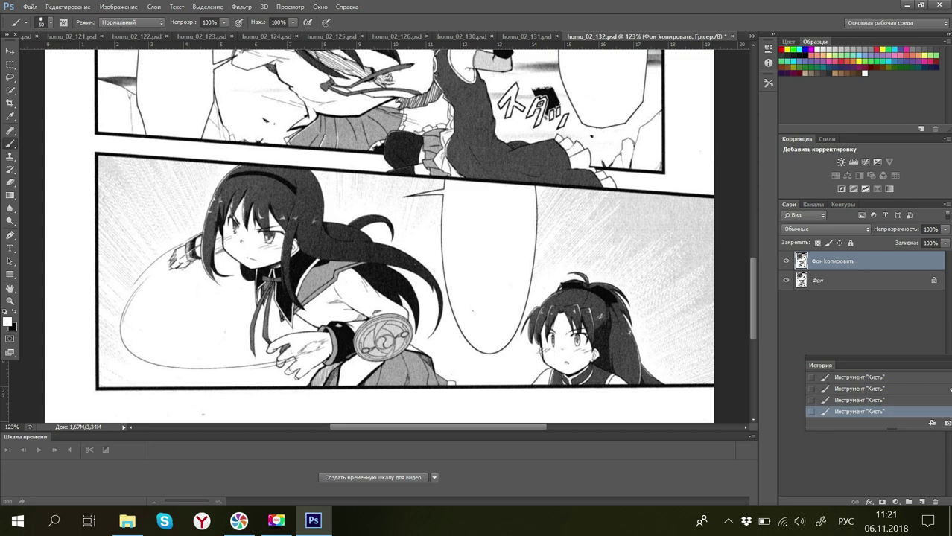
Step: Save the cleaned page homu_02_132.psd under its existing name
{"action": "mouse_move", "coordinate": [755, 333]}
{"action": "left_mouse_down"}
{"action": "mouse_move", "coordinate": [757, 361]}
{"action": "mouse_move", "coordinate": [743, 187]}
{"action": "mouse_move", "coordinate": [754, 275]}
{"action": "left_mouse_up"}
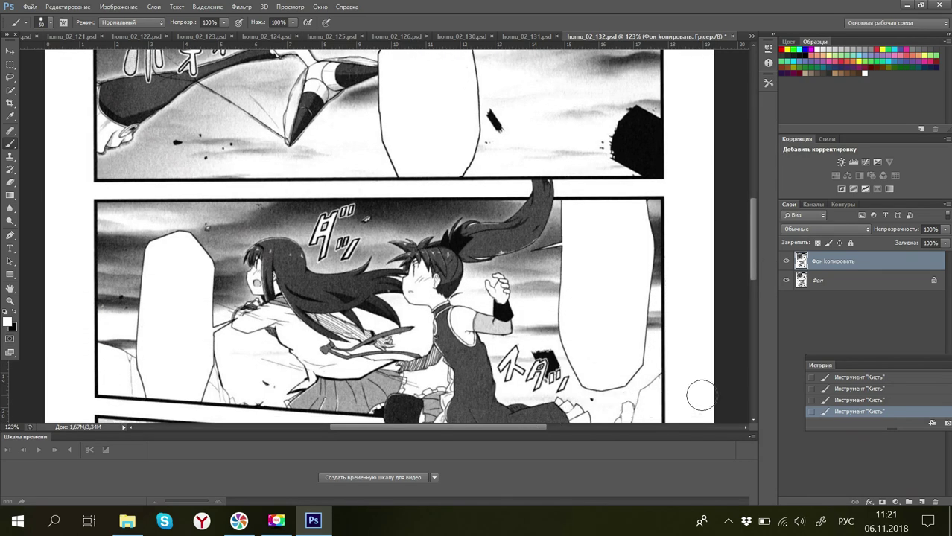
{"action": "left_click", "coordinate": [9, 427]}
{"action": "type", "text": "43"}
{"action": "key", "text": "Return"}
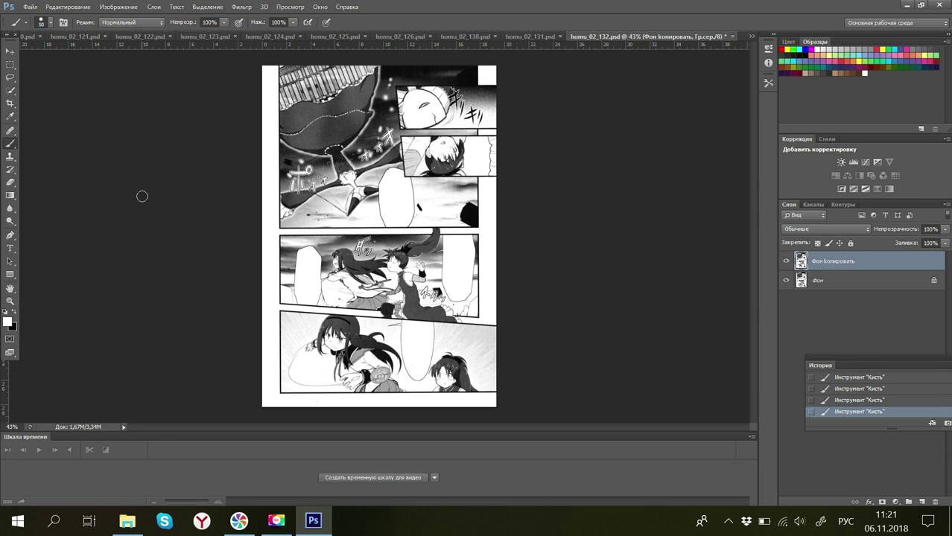
{"action": "left_click", "coordinate": [31, 8]}
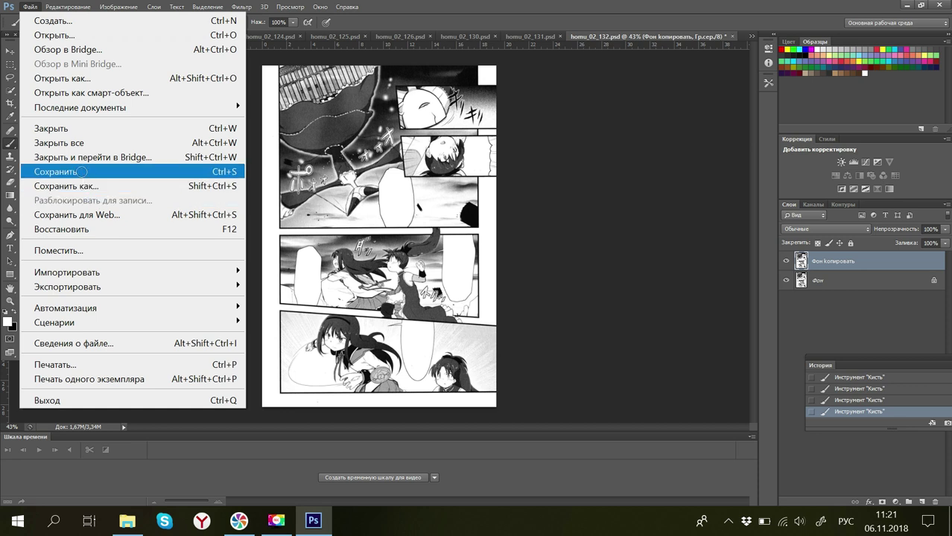
{"action": "left_click", "coordinate": [82, 173]}
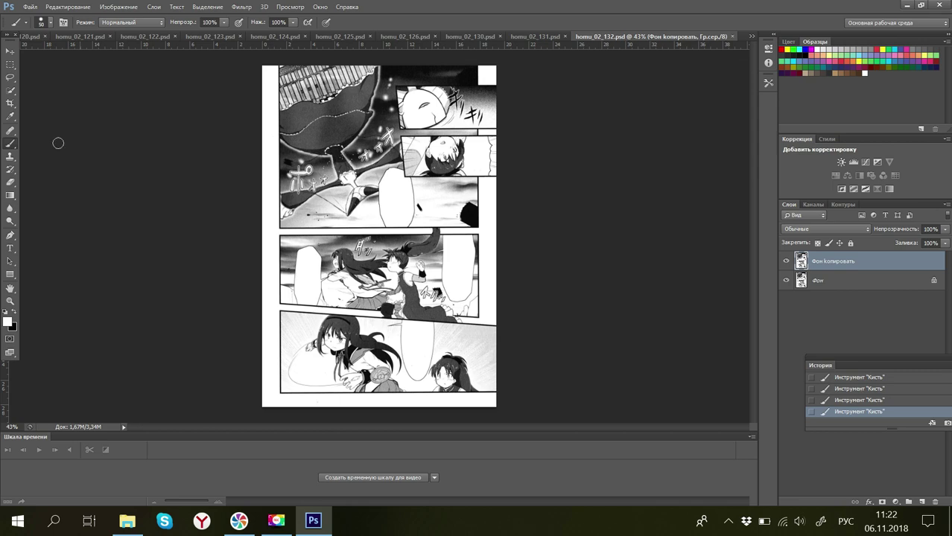
Step: Close the saved homu_02_132.psd and go on to homu_02_131.psd
{"action": "left_click", "coordinate": [28, 8]}
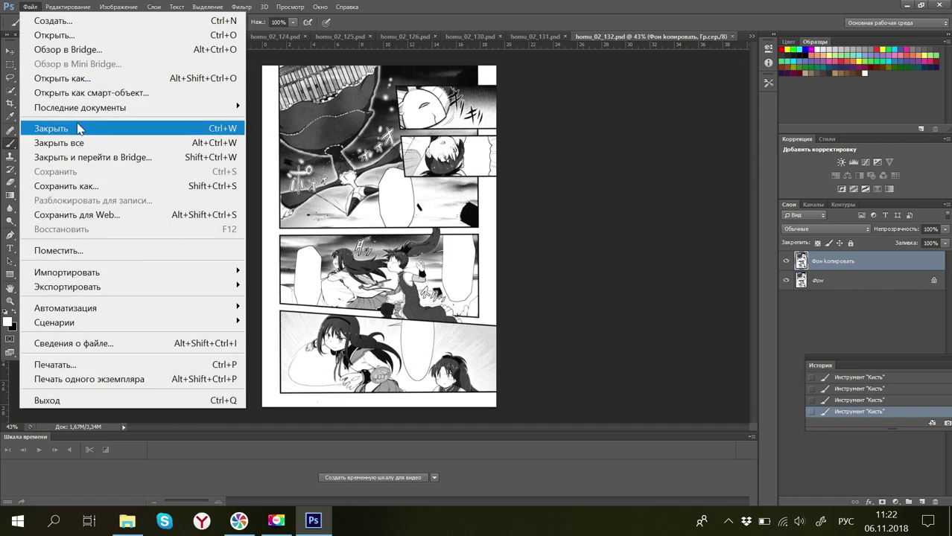
{"action": "key", "text": "Up"}
{"action": "key", "text": "Up"}
{"action": "key", "text": "Up"}
{"action": "key", "text": "Up"}
{"action": "key", "text": "Up"}
{"action": "key", "text": "Up"}
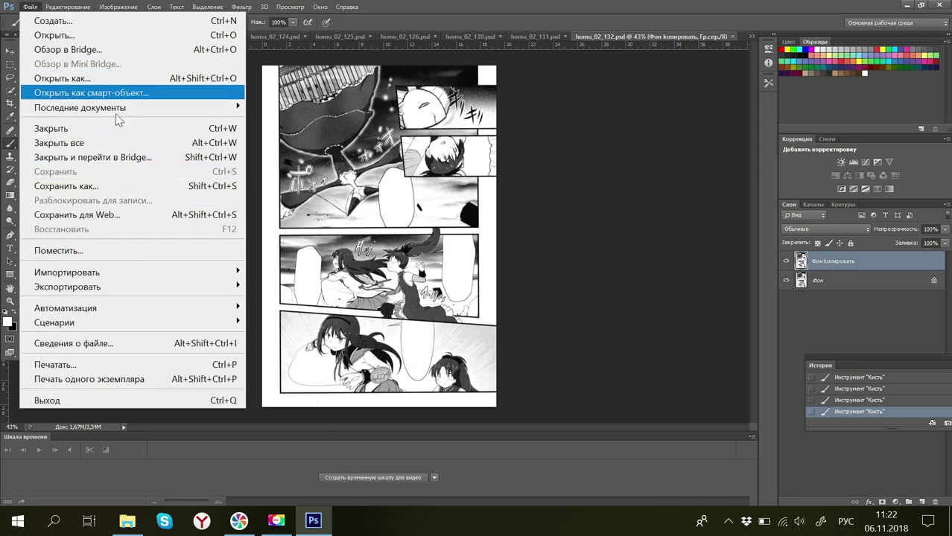
{"action": "left_click", "coordinate": [569, 186]}
{"action": "left_click", "coordinate": [733, 37]}
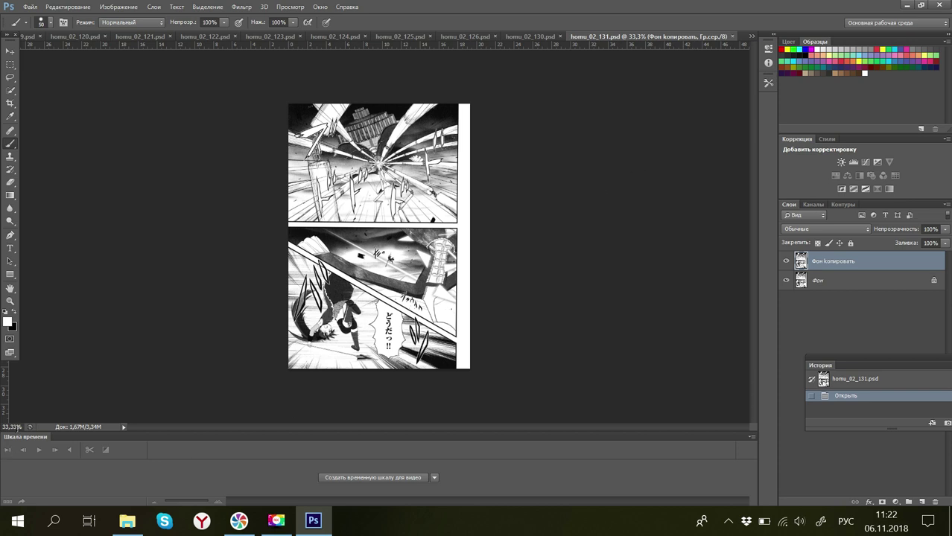
Step: In homu_02_131.psd, paint white over the text in the jagged speech bubble of the bottom panel with the size 50 Brush
{"action": "left_click", "coordinate": [14, 427]}
{"action": "type", "text": "12"}
{"action": "type", "text": "0"}
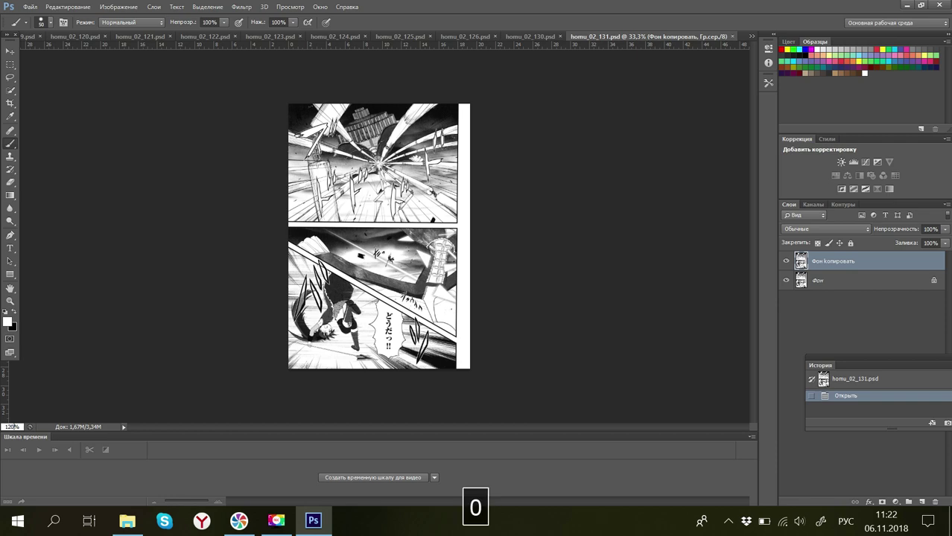
{"action": "key", "text": "Return"}
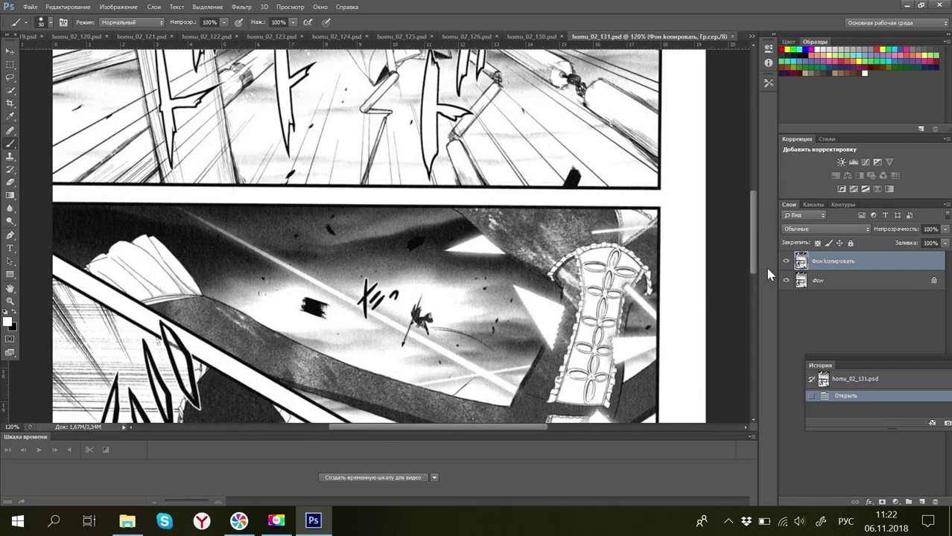
{"action": "left_click_drag", "start_coordinate": [753, 262], "coordinate": [756, 289]}
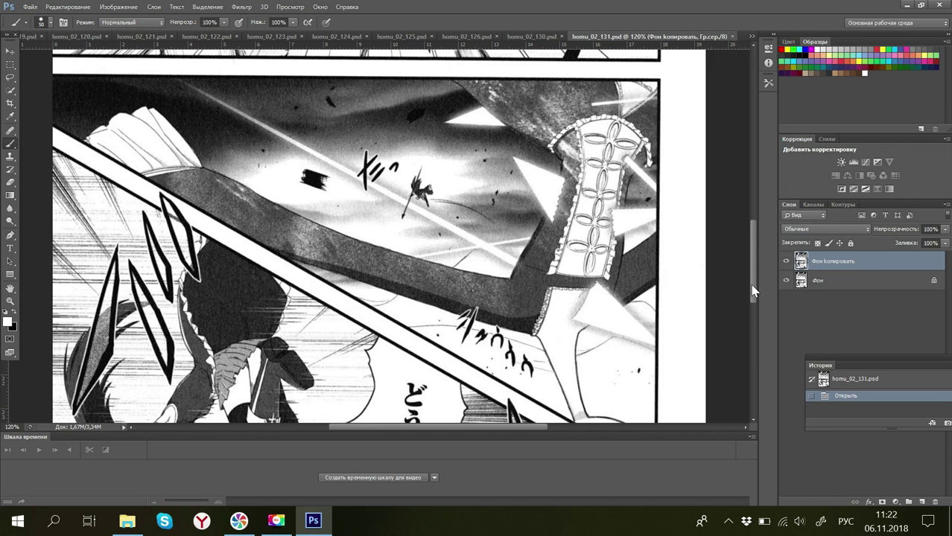
{"action": "left_click_drag", "start_coordinate": [753, 290], "coordinate": [767, 328]}
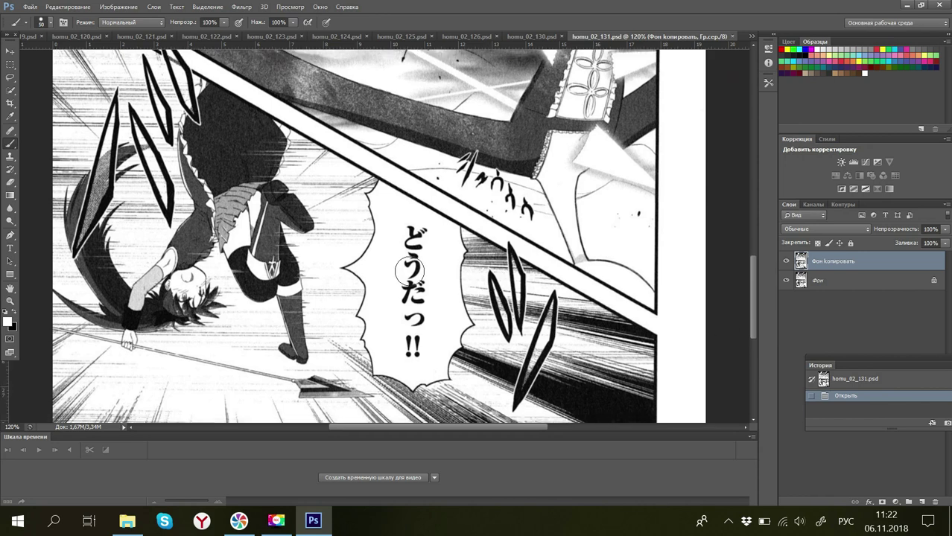
{"action": "mouse_move", "coordinate": [406, 233]}
{"action": "left_mouse_down"}
{"action": "mouse_move", "coordinate": [415, 244]}
{"action": "mouse_move", "coordinate": [415, 345]}
{"action": "left_mouse_up"}
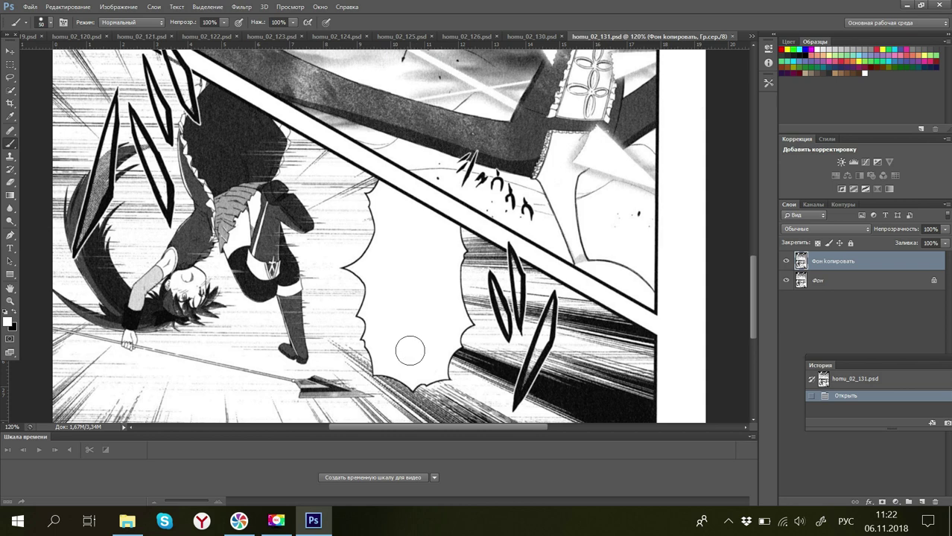
{"action": "left_click", "coordinate": [410, 351]}
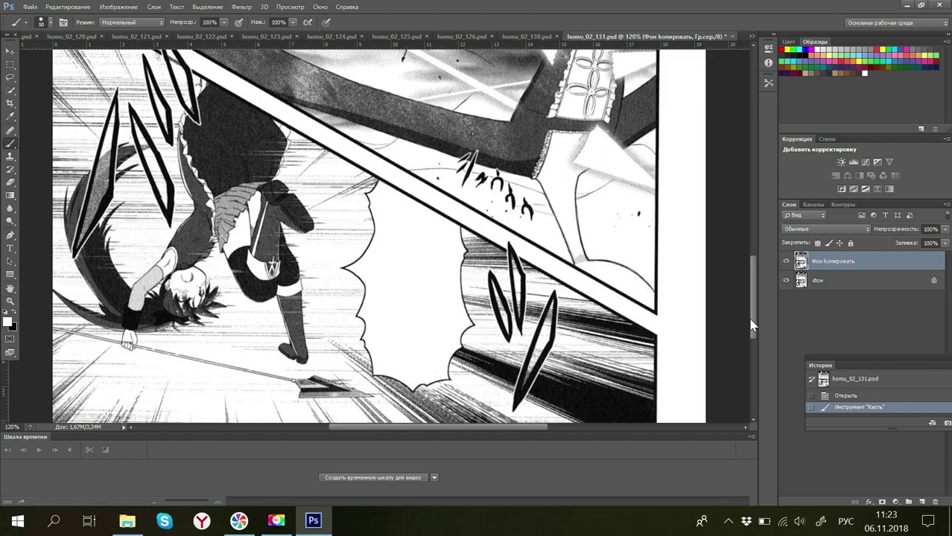
Step: Save homu_02_131.psd under its existing name and close it
{"action": "left_click_drag", "start_coordinate": [757, 325], "coordinate": [753, 207]}
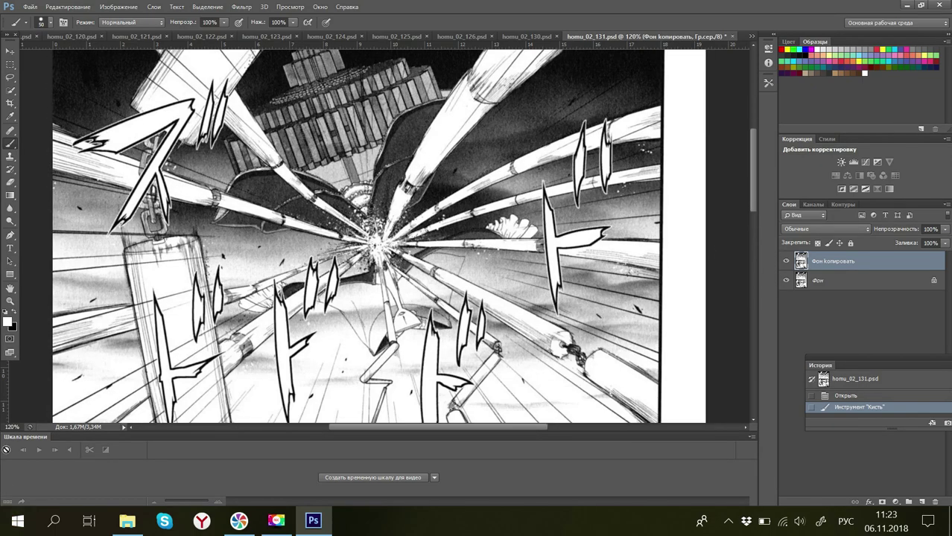
{"action": "left_click", "coordinate": [11, 427]}
{"action": "type", "text": "4"}
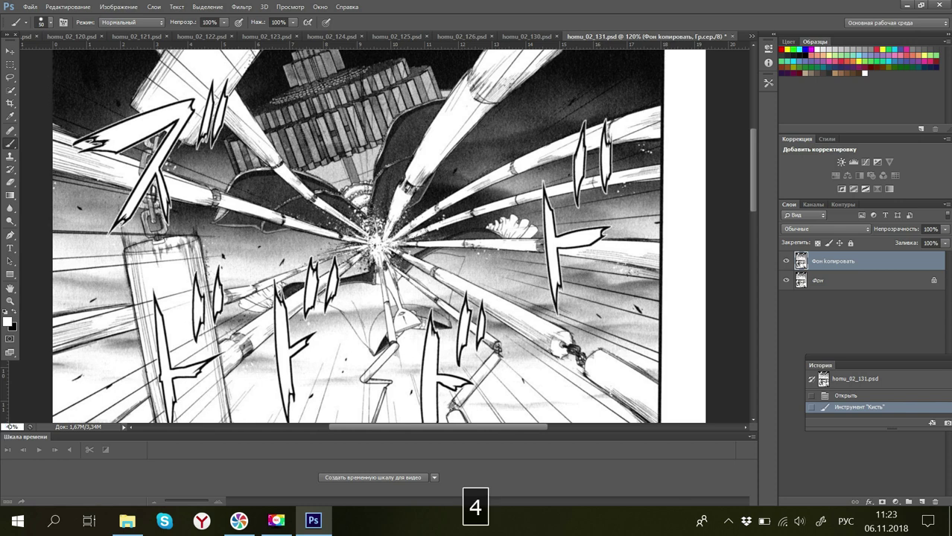
{"action": "type", "text": "0"}
{"action": "key", "text": "Return"}
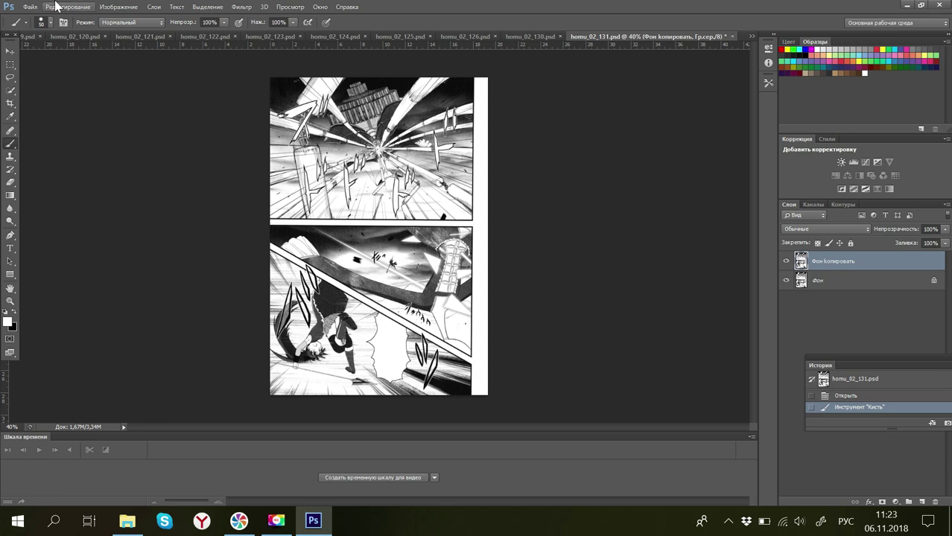
{"action": "left_click", "coordinate": [30, 8]}
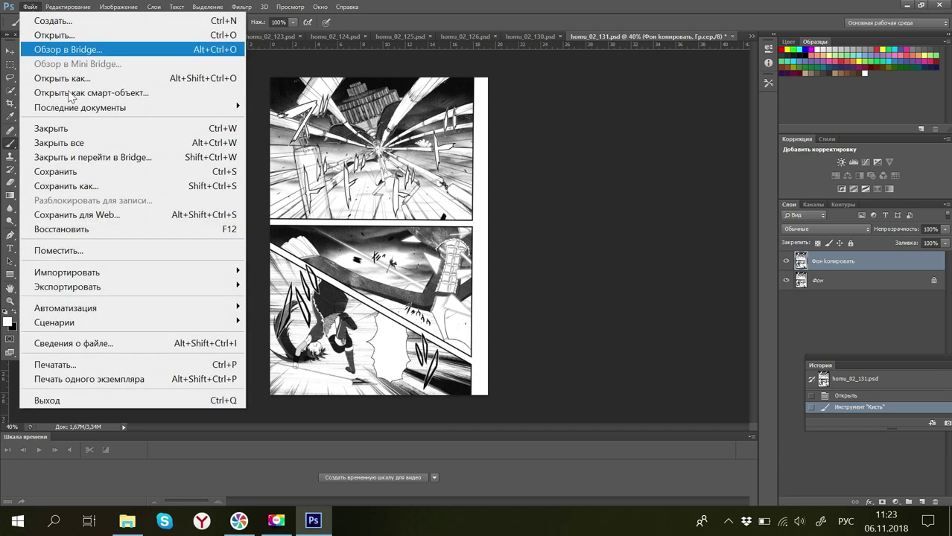
{"action": "left_click", "coordinate": [99, 171]}
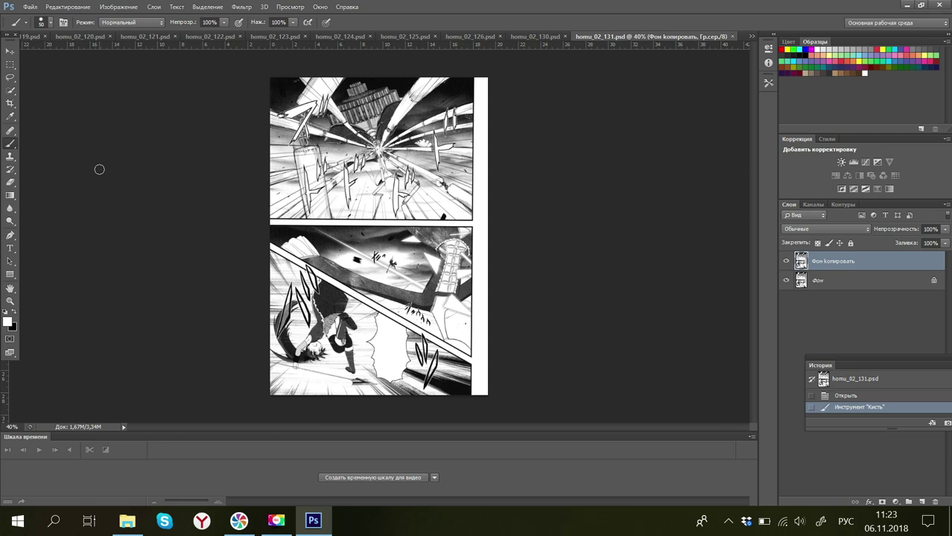
{"action": "left_click", "coordinate": [30, 7]}
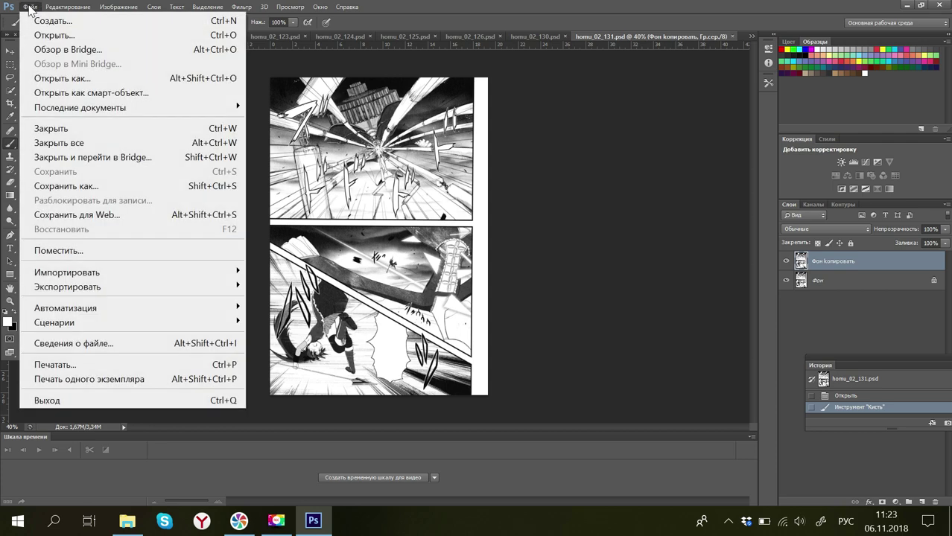
{"action": "left_click", "coordinate": [588, 200]}
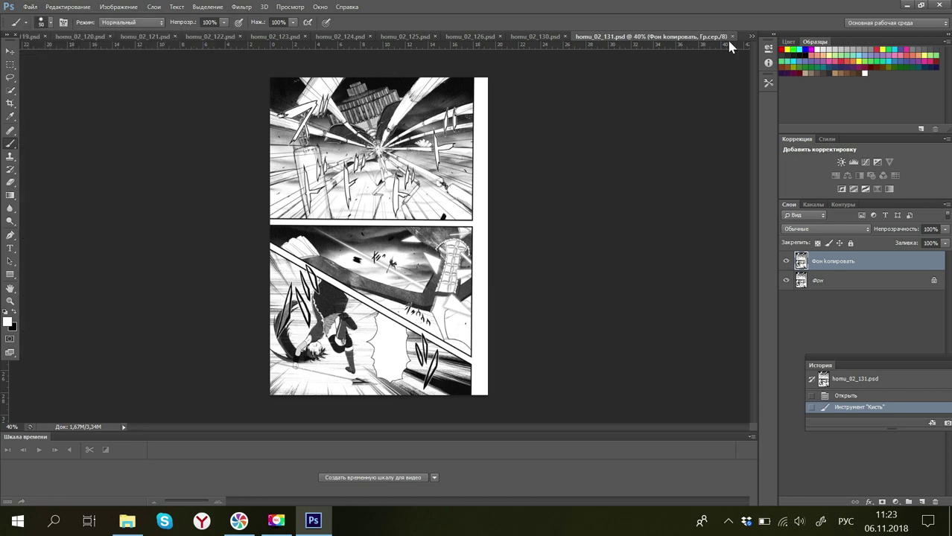
{"action": "key", "text": "ctrl+w"}
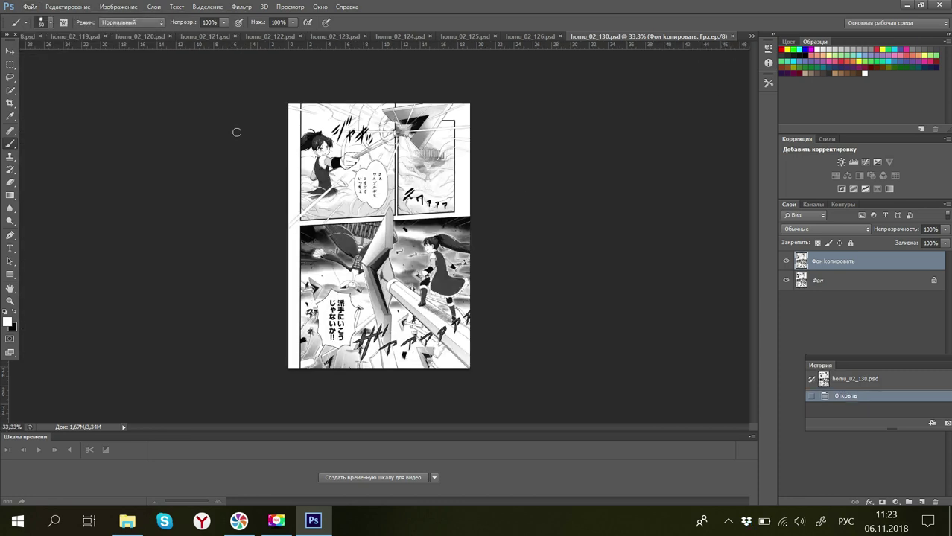
Step: In homu_02_130.psd, paint white over all text columns in the speech bubble beside the spear-holding girl
{"action": "left_click_drag", "start_coordinate": [15, 423], "coordinate": [2, 424]}
{"action": "type", "text": "12"}
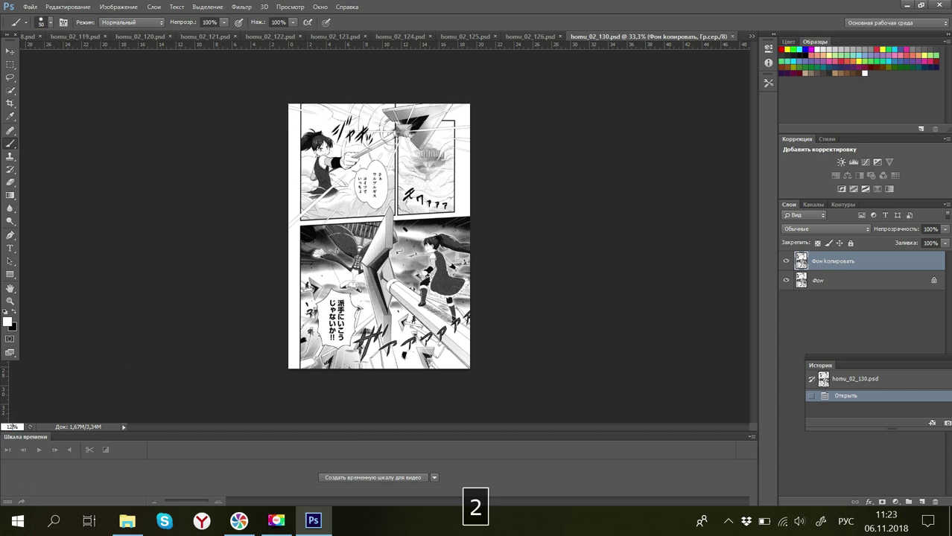
{"action": "type", "text": "0"}
{"action": "key", "text": "Return"}
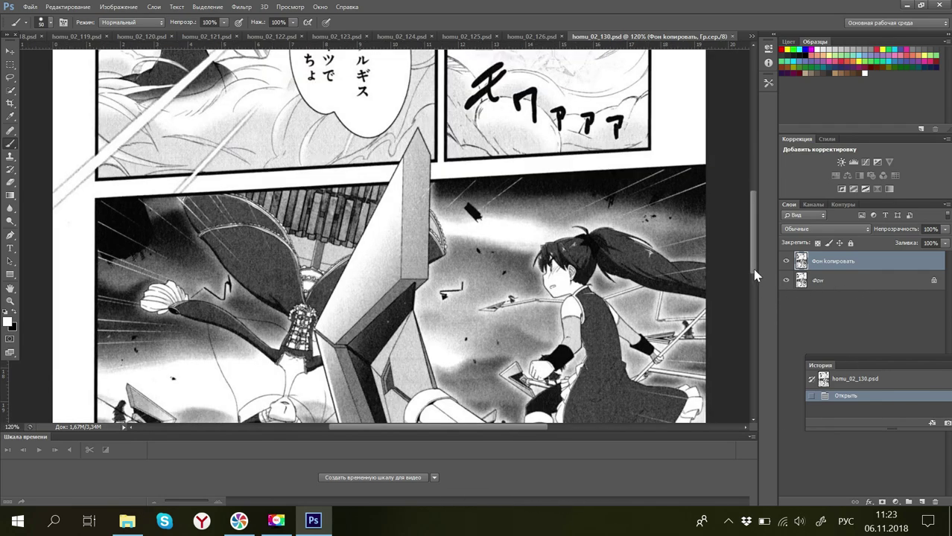
{"action": "mouse_move", "coordinate": [752, 268]}
{"action": "left_mouse_down"}
{"action": "mouse_move", "coordinate": [752, 207]}
{"action": "mouse_move", "coordinate": [751, 222]}
{"action": "left_mouse_up"}
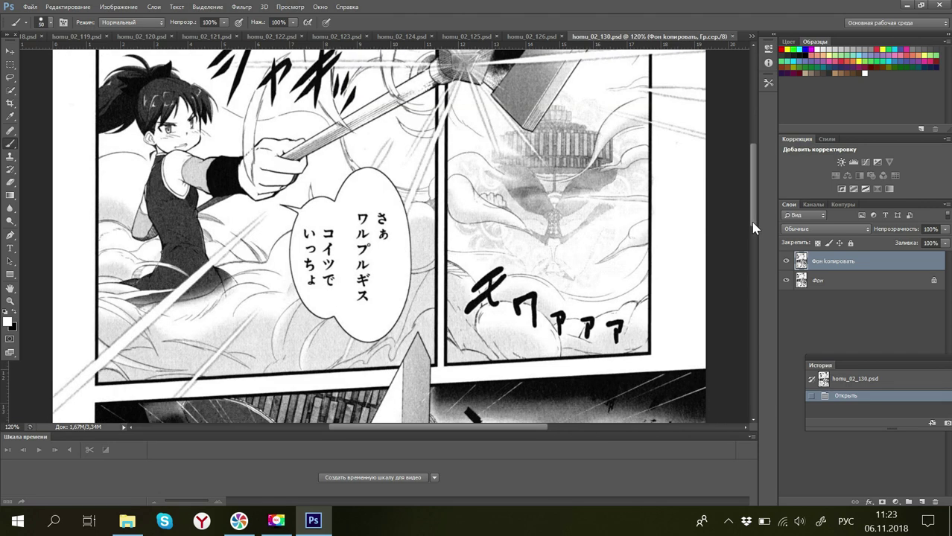
{"action": "mouse_move", "coordinate": [345, 218]}
{"action": "left_mouse_down"}
{"action": "mouse_move", "coordinate": [381, 221]}
{"action": "mouse_move", "coordinate": [361, 235]}
{"action": "mouse_move", "coordinate": [360, 250]}
{"action": "mouse_move", "coordinate": [372, 216]}
{"action": "mouse_move", "coordinate": [365, 295]}
{"action": "mouse_move", "coordinate": [339, 284]}
{"action": "mouse_move", "coordinate": [329, 235]}
{"action": "mouse_move", "coordinate": [313, 235]}
{"action": "mouse_move", "coordinate": [328, 277]}
{"action": "left_mouse_up"}
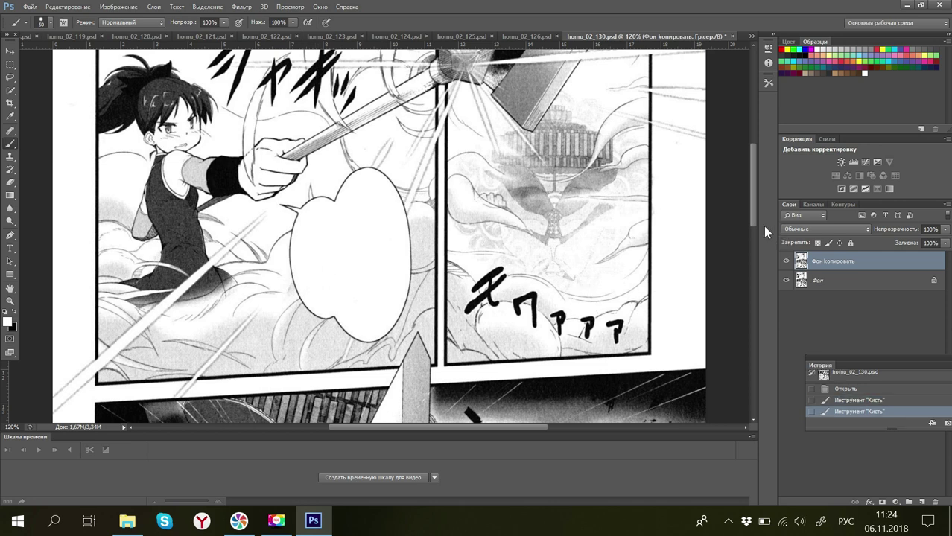
Step: Paint white over both text columns in the large jagged speech bubble of the lower panel
{"action": "left_click_drag", "start_coordinate": [754, 225], "coordinate": [772, 349]}
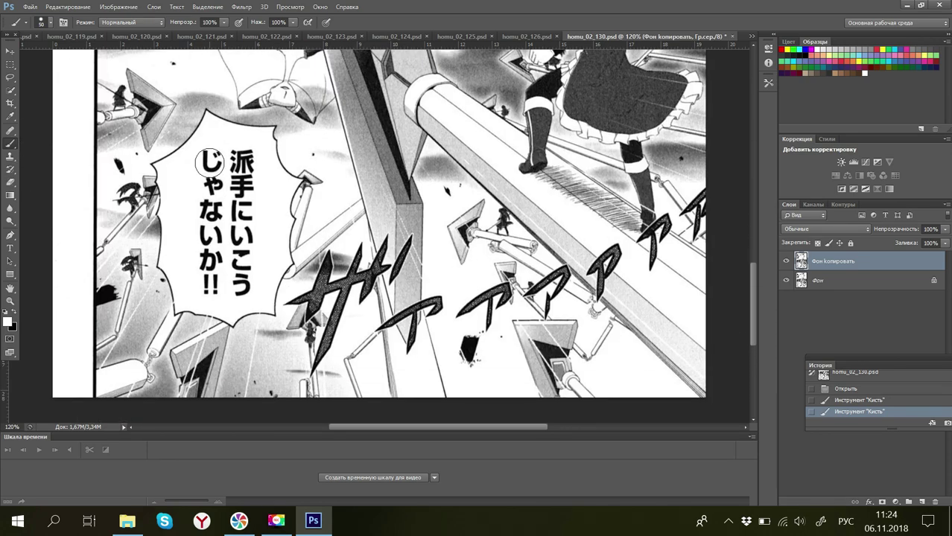
{"action": "left_click", "coordinate": [209, 162]}
{"action": "mouse_move", "coordinate": [210, 162]}
{"action": "left_mouse_down"}
{"action": "mouse_move", "coordinate": [247, 164]}
{"action": "mouse_move", "coordinate": [239, 179]}
{"action": "mouse_move", "coordinate": [224, 181]}
{"action": "mouse_move", "coordinate": [216, 207]}
{"action": "mouse_move", "coordinate": [245, 200]}
{"action": "mouse_move", "coordinate": [209, 222]}
{"action": "mouse_move", "coordinate": [241, 218]}
{"action": "mouse_move", "coordinate": [243, 237]}
{"action": "mouse_move", "coordinate": [204, 237]}
{"action": "mouse_move", "coordinate": [198, 228]}
{"action": "mouse_move", "coordinate": [203, 246]}
{"action": "mouse_move", "coordinate": [240, 257]}
{"action": "mouse_move", "coordinate": [232, 280]}
{"action": "mouse_move", "coordinate": [241, 278]}
{"action": "mouse_move", "coordinate": [230, 266]}
{"action": "mouse_move", "coordinate": [205, 276]}
{"action": "mouse_move", "coordinate": [210, 265]}
{"action": "left_mouse_up"}
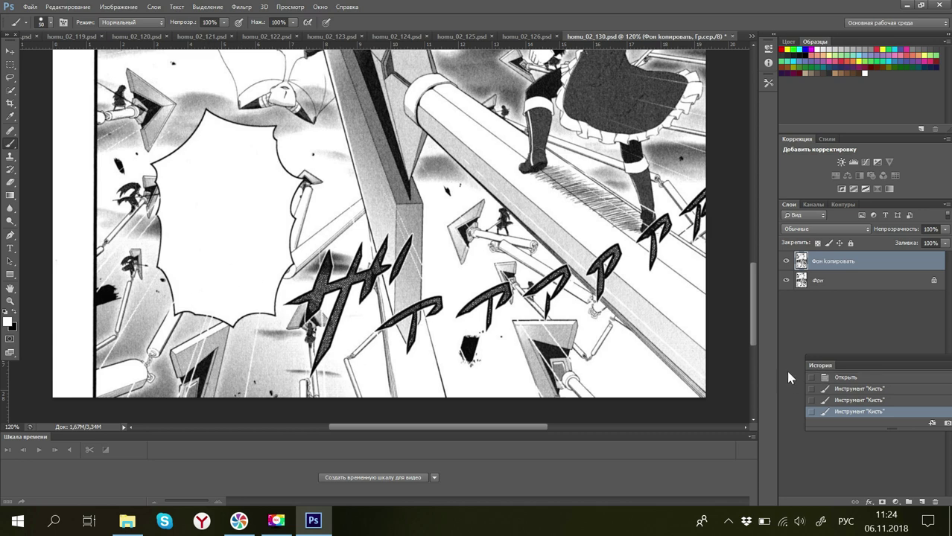
Step: Save homu_02_130.psd under its existing name and close it
{"action": "left_click_drag", "start_coordinate": [754, 333], "coordinate": [766, 233]}
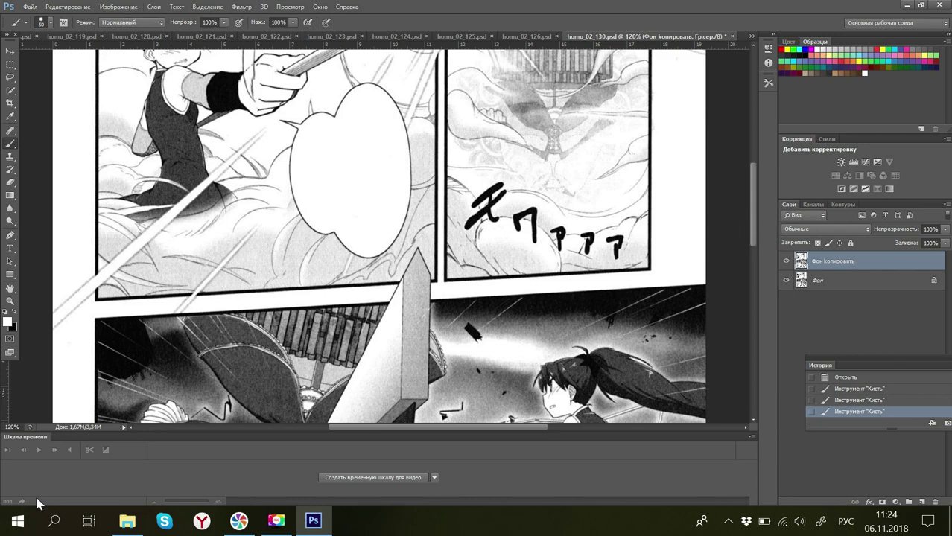
{"action": "left_click", "coordinate": [9, 425]}
{"action": "type", "text": "40"}
{"action": "key", "text": "Return"}
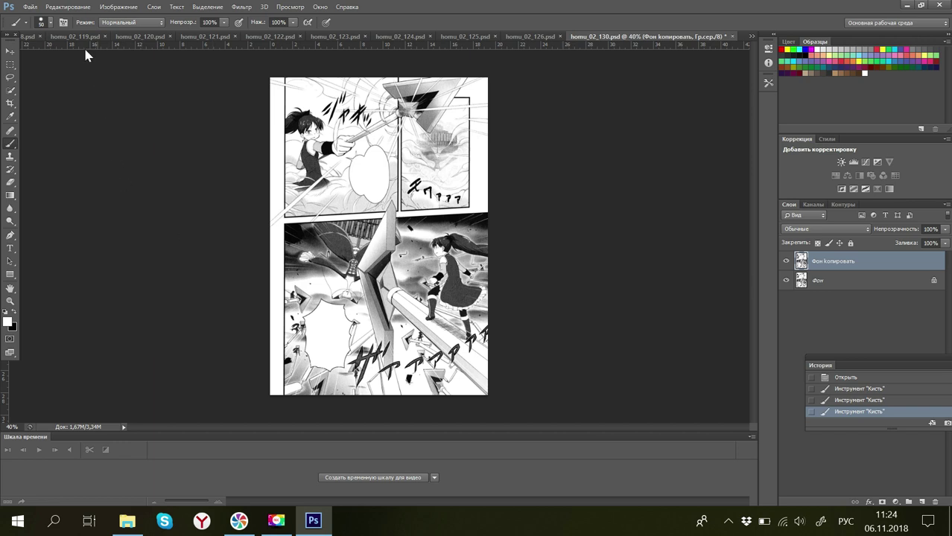
{"action": "left_click", "coordinate": [30, 8]}
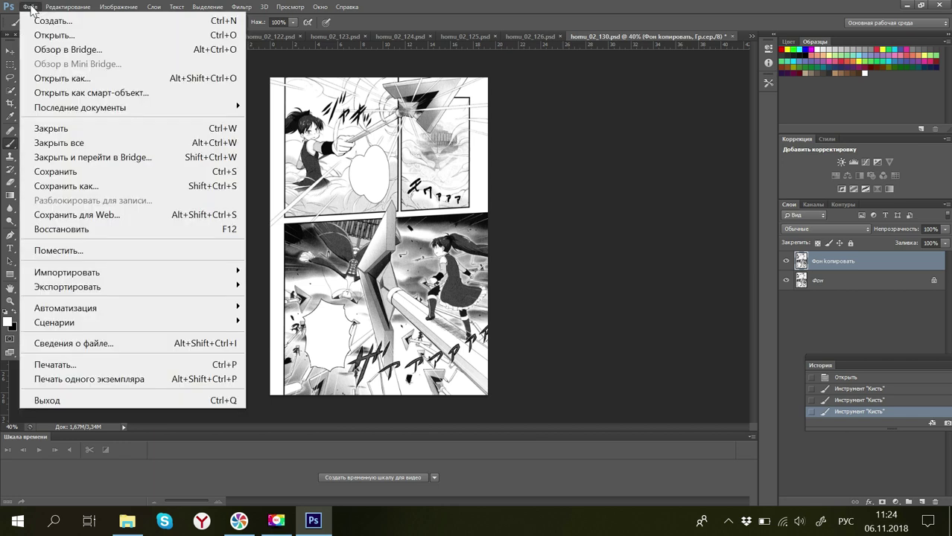
{"action": "left_click", "coordinate": [92, 173]}
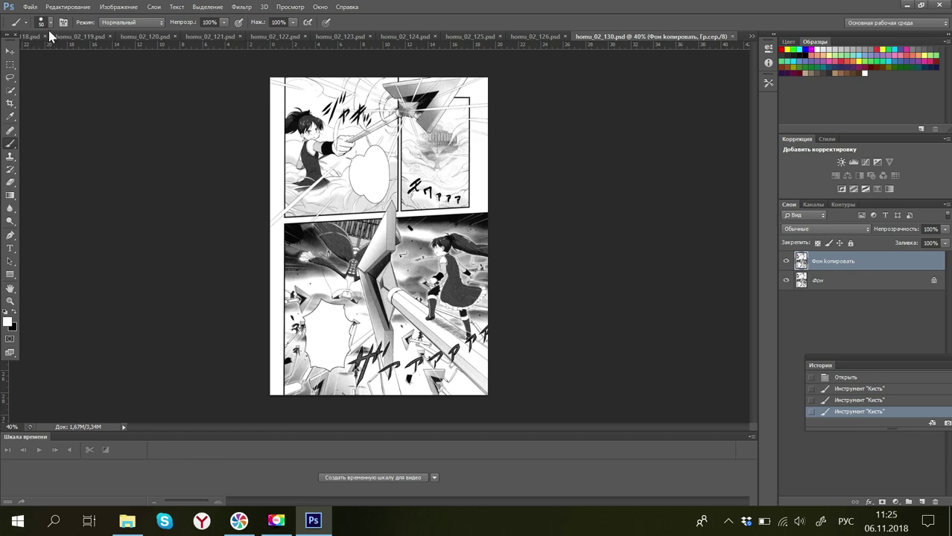
{"action": "left_click", "coordinate": [33, 7]}
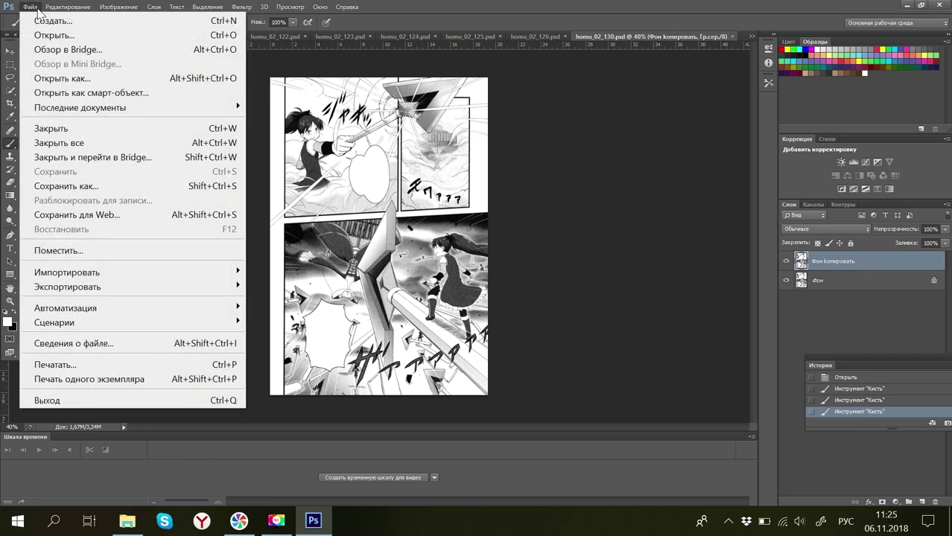
{"action": "left_click", "coordinate": [531, 171]}
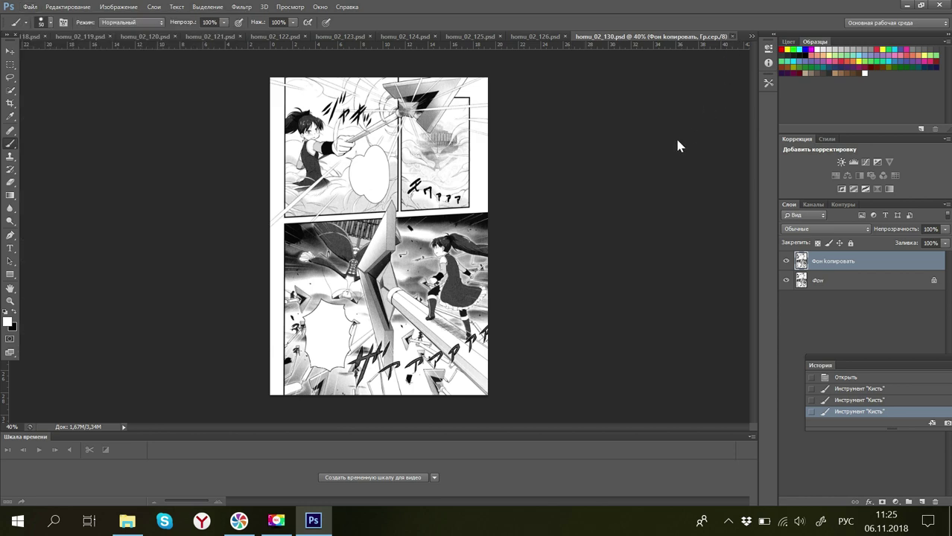
{"action": "key", "text": "ctrl+w"}
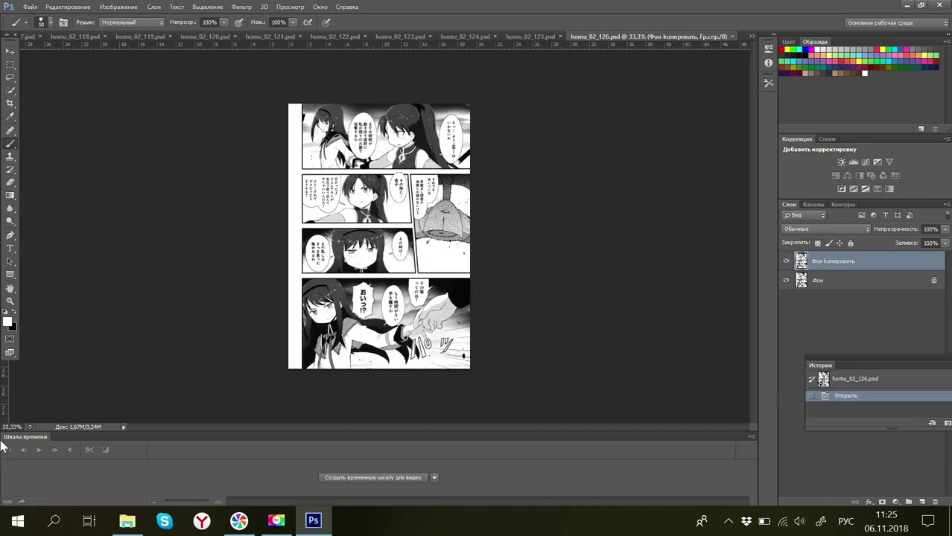
Step: In homu_02_126.psd, paint white over all text in the two oval speech bubbles of the uppermost panel
{"action": "left_click", "coordinate": [15, 427]}
{"action": "type", "text": "120"}
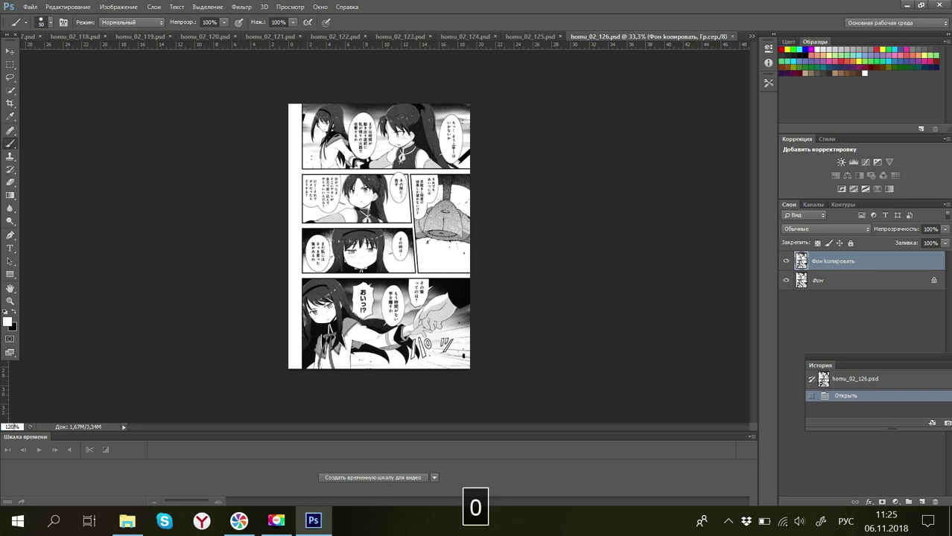
{"action": "key", "text": "Return"}
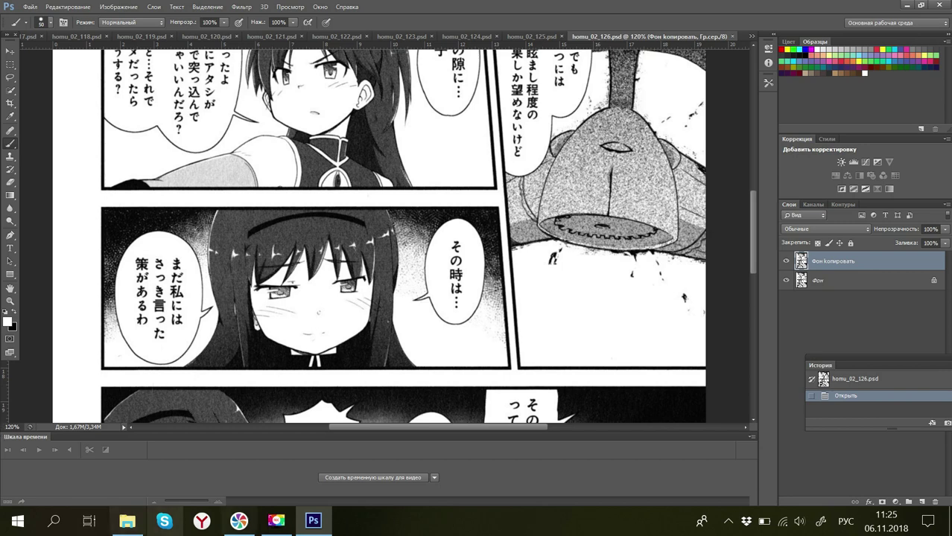
{"action": "mouse_move", "coordinate": [380, 430]}
{"action": "left_mouse_down"}
{"action": "mouse_move", "coordinate": [515, 442]}
{"action": "mouse_move", "coordinate": [447, 460]}
{"action": "mouse_move", "coordinate": [412, 452]}
{"action": "left_mouse_up"}
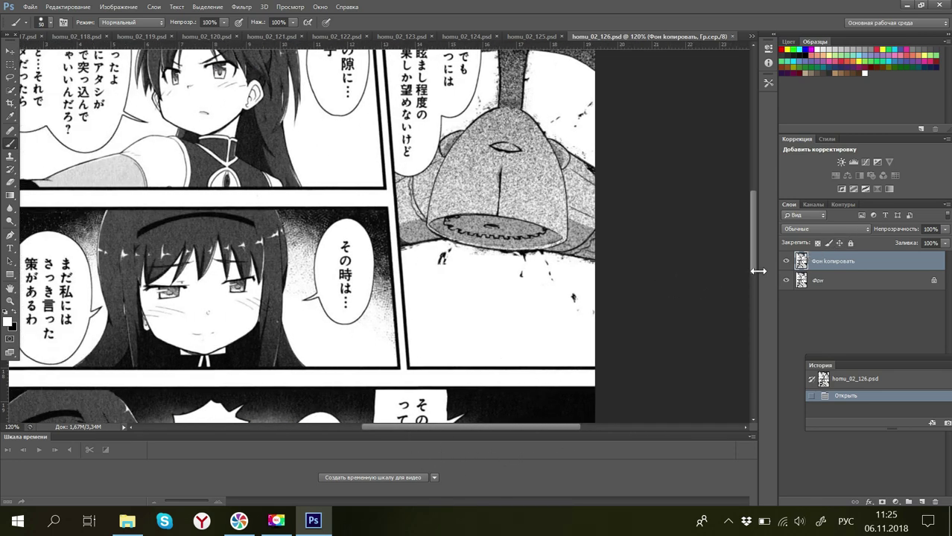
{"action": "left_click_drag", "start_coordinate": [754, 271], "coordinate": [748, 171]}
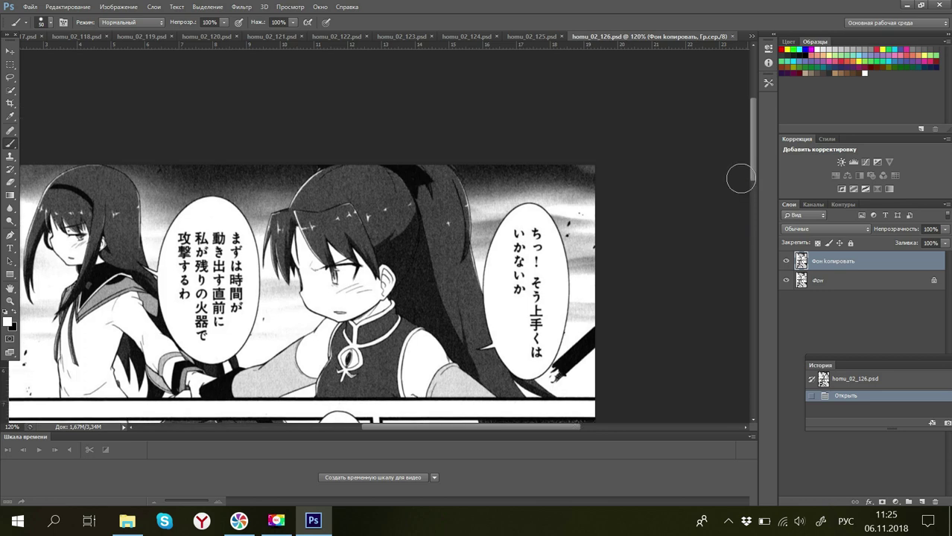
{"action": "mouse_move", "coordinate": [530, 233]}
{"action": "left_mouse_down"}
{"action": "mouse_move", "coordinate": [521, 237]}
{"action": "mouse_move", "coordinate": [525, 281]}
{"action": "mouse_move", "coordinate": [536, 288]}
{"action": "mouse_move", "coordinate": [530, 350]}
{"action": "left_mouse_up"}
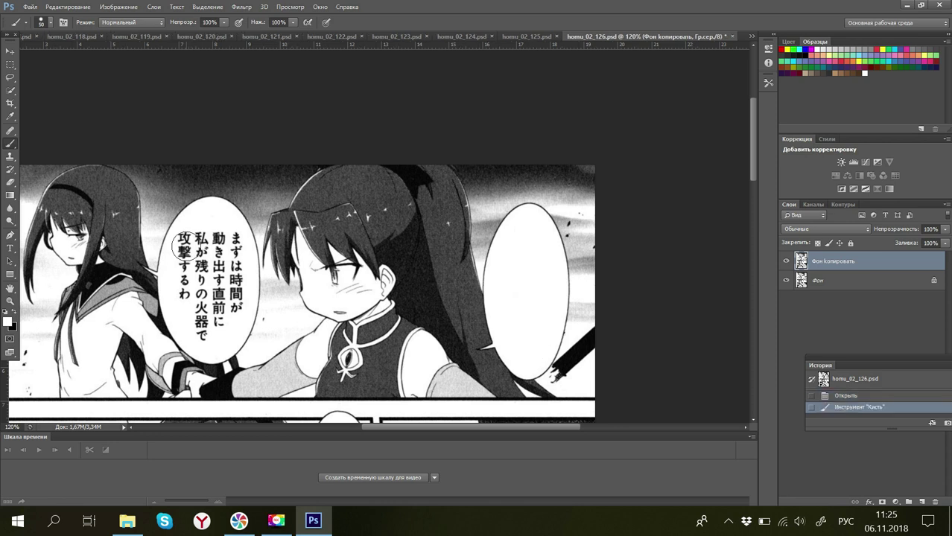
{"action": "mouse_move", "coordinate": [186, 240]}
{"action": "left_mouse_down"}
{"action": "mouse_move", "coordinate": [239, 252]}
{"action": "mouse_move", "coordinate": [196, 270]}
{"action": "mouse_move", "coordinate": [183, 257]}
{"action": "mouse_move", "coordinate": [186, 292]}
{"action": "mouse_move", "coordinate": [237, 273]}
{"action": "mouse_move", "coordinate": [228, 310]}
{"action": "mouse_move", "coordinate": [206, 307]}
{"action": "mouse_move", "coordinate": [203, 322]}
{"action": "mouse_move", "coordinate": [212, 321]}
{"action": "left_mouse_up"}
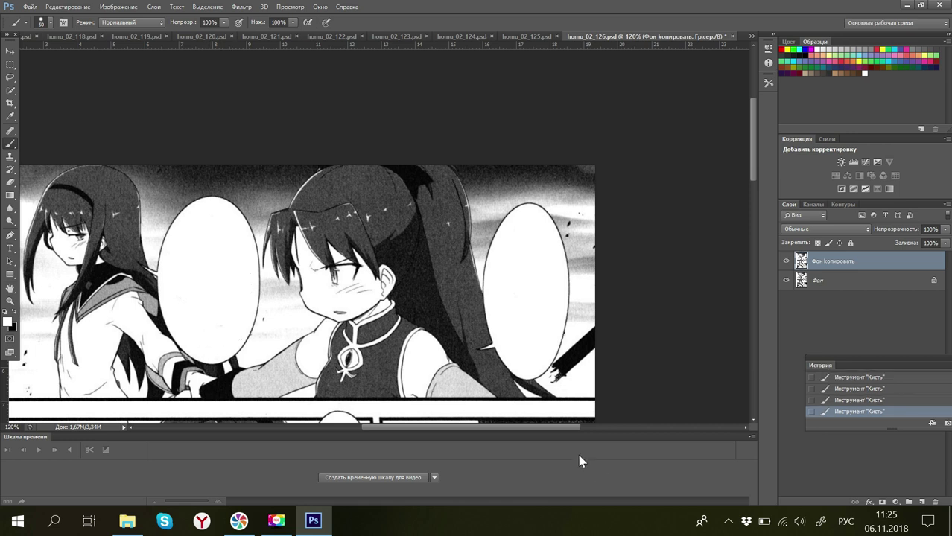
Step: Paint white over all text in the three speech bubbles across the second row of panels
{"action": "left_click_drag", "start_coordinate": [549, 432], "coordinate": [444, 468]}
{"action": "scroll", "coordinate": [522, 298], "scroll_direction": "right", "scroll_amount": 1}
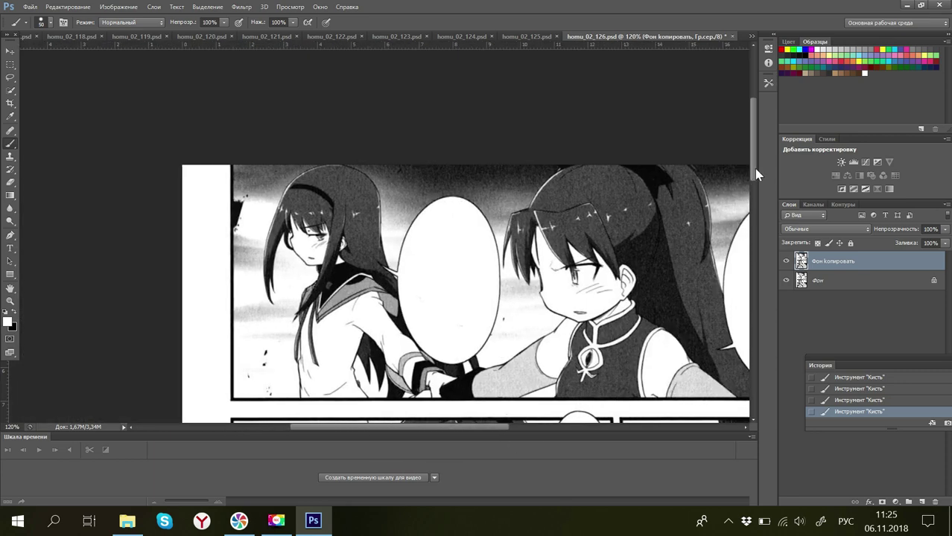
{"action": "left_click_drag", "start_coordinate": [755, 173], "coordinate": [785, 230]}
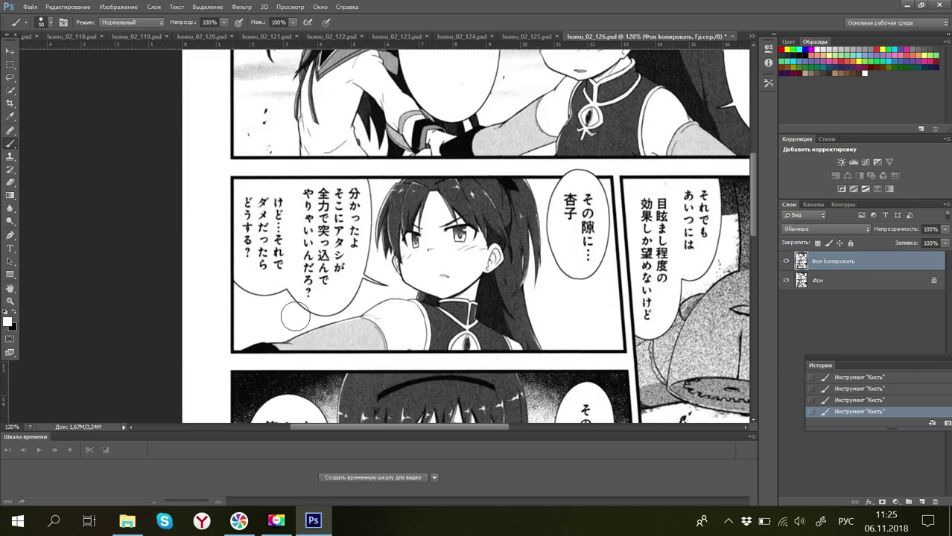
{"action": "mouse_move", "coordinate": [254, 209]}
{"action": "left_mouse_down"}
{"action": "mouse_move", "coordinate": [276, 209]}
{"action": "mouse_move", "coordinate": [276, 221]}
{"action": "mouse_move", "coordinate": [258, 221]}
{"action": "mouse_move", "coordinate": [253, 245]}
{"action": "mouse_move", "coordinate": [275, 257]}
{"action": "mouse_move", "coordinate": [307, 196]}
{"action": "mouse_move", "coordinate": [351, 197]}
{"action": "mouse_move", "coordinate": [348, 247]}
{"action": "mouse_move", "coordinate": [324, 220]}
{"action": "mouse_move", "coordinate": [311, 220]}
{"action": "mouse_move", "coordinate": [315, 290]}
{"action": "mouse_move", "coordinate": [320, 253]}
{"action": "left_mouse_up"}
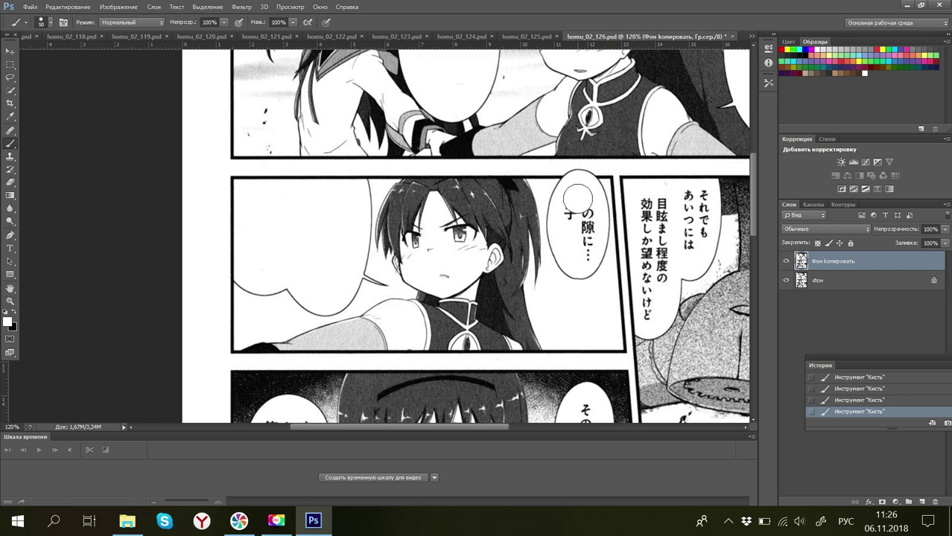
{"action": "mouse_move", "coordinate": [577, 199]}
{"action": "left_mouse_down"}
{"action": "mouse_move", "coordinate": [570, 221]}
{"action": "mouse_move", "coordinate": [585, 225]}
{"action": "mouse_move", "coordinate": [580, 258]}
{"action": "left_mouse_up"}
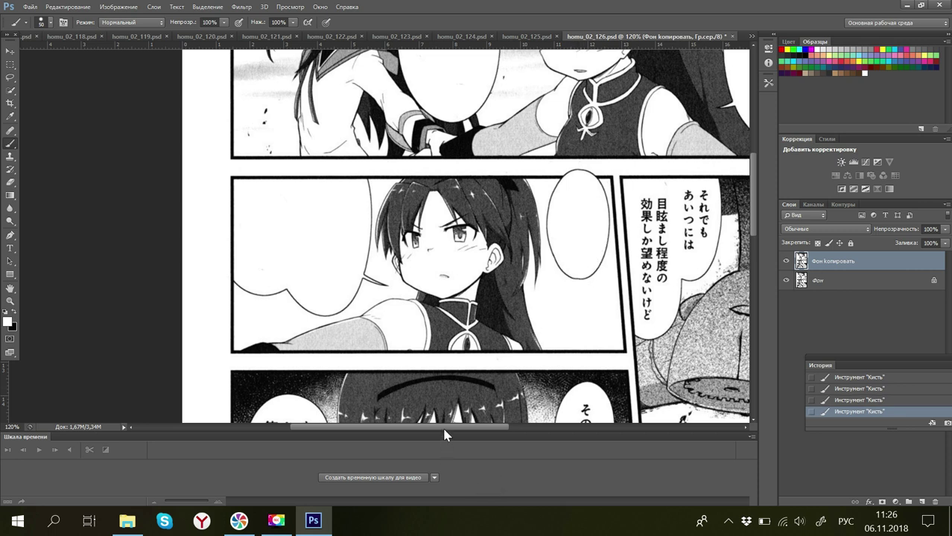
{"action": "left_click_drag", "start_coordinate": [444, 430], "coordinate": [506, 442]}
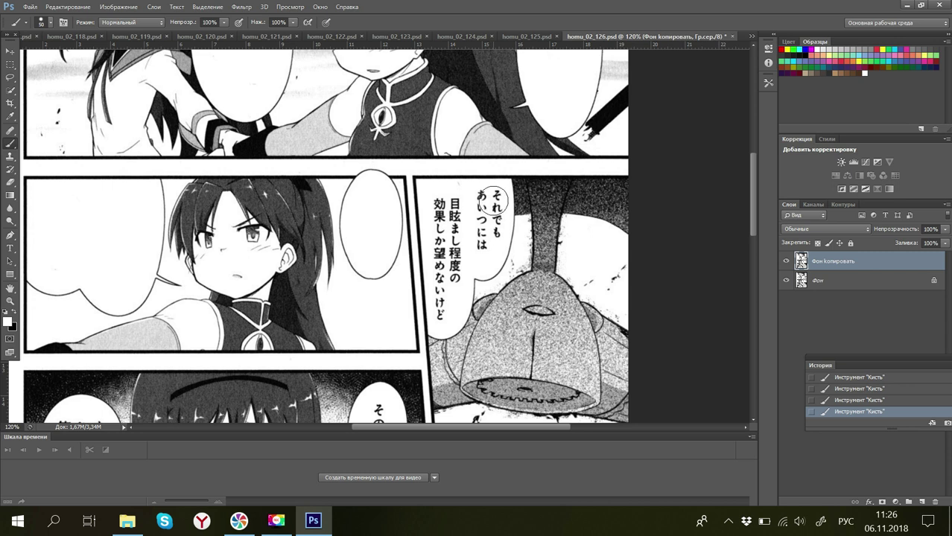
{"action": "mouse_move", "coordinate": [495, 197]}
{"action": "left_mouse_down"}
{"action": "mouse_move", "coordinate": [483, 202]}
{"action": "mouse_move", "coordinate": [494, 226]}
{"action": "mouse_move", "coordinate": [479, 237]}
{"action": "mouse_move", "coordinate": [444, 201]}
{"action": "mouse_move", "coordinate": [447, 316]}
{"action": "left_mouse_up"}
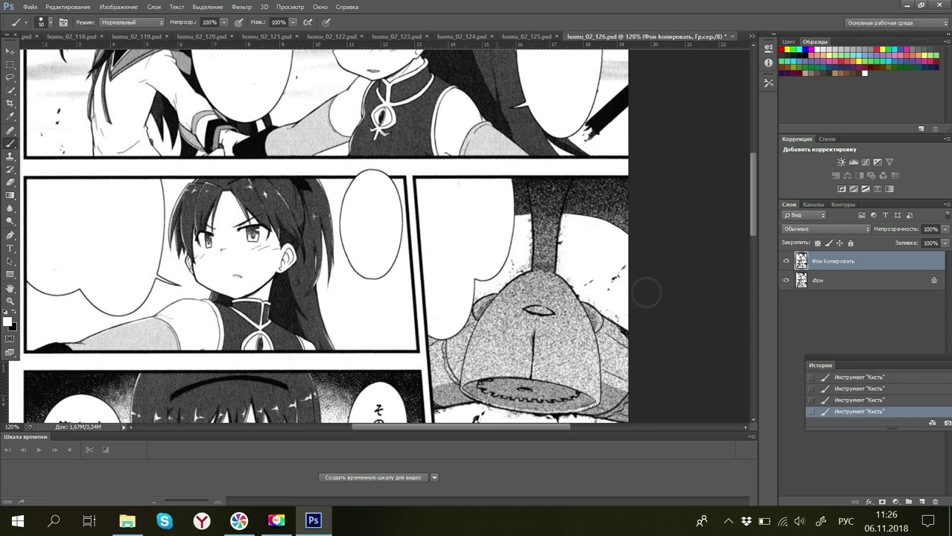
Step: Paint white over the text in both oval speech bubbles flanking the girl's face in the third-row panel
{"action": "left_click_drag", "start_coordinate": [759, 238], "coordinate": [766, 273]}
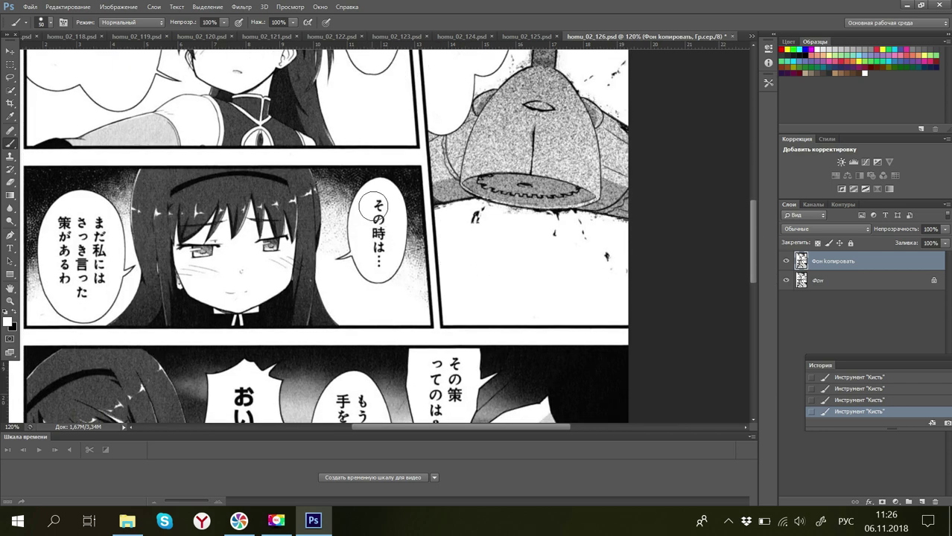
{"action": "mouse_move", "coordinate": [378, 210]}
{"action": "left_mouse_down"}
{"action": "mouse_move", "coordinate": [380, 202]}
{"action": "mouse_move", "coordinate": [378, 257]}
{"action": "left_mouse_up"}
{"action": "left_click_drag", "start_coordinate": [412, 431], "coordinate": [341, 444]}
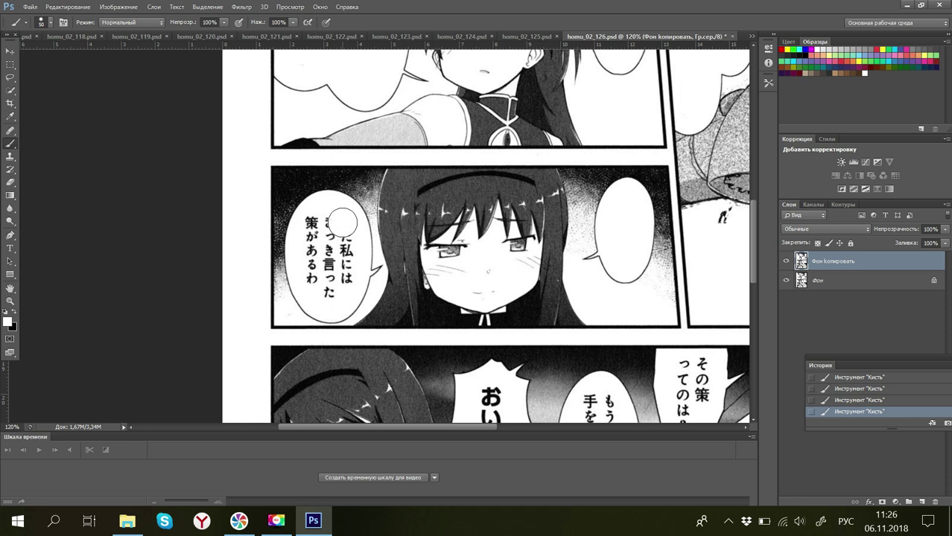
{"action": "mouse_move", "coordinate": [343, 222]}
{"action": "left_mouse_down"}
{"action": "mouse_move", "coordinate": [335, 292]}
{"action": "mouse_move", "coordinate": [311, 263]}
{"action": "mouse_move", "coordinate": [307, 229]}
{"action": "mouse_move", "coordinate": [326, 222]}
{"action": "mouse_move", "coordinate": [329, 253]}
{"action": "left_mouse_up"}
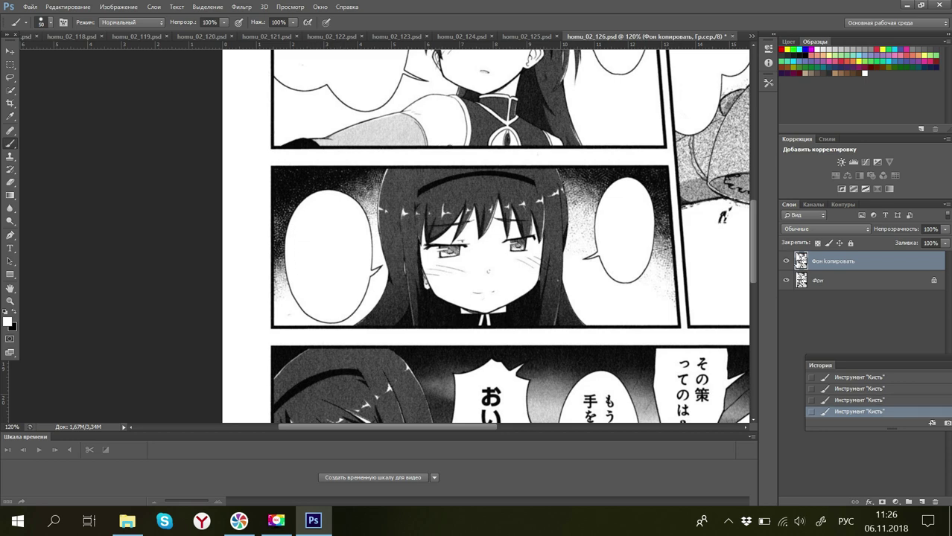
Step: Paint white over the text in the jagged, oval and angular speech bubbles of the lowest panel
{"action": "left_click_drag", "start_coordinate": [756, 272], "coordinate": [756, 311]}
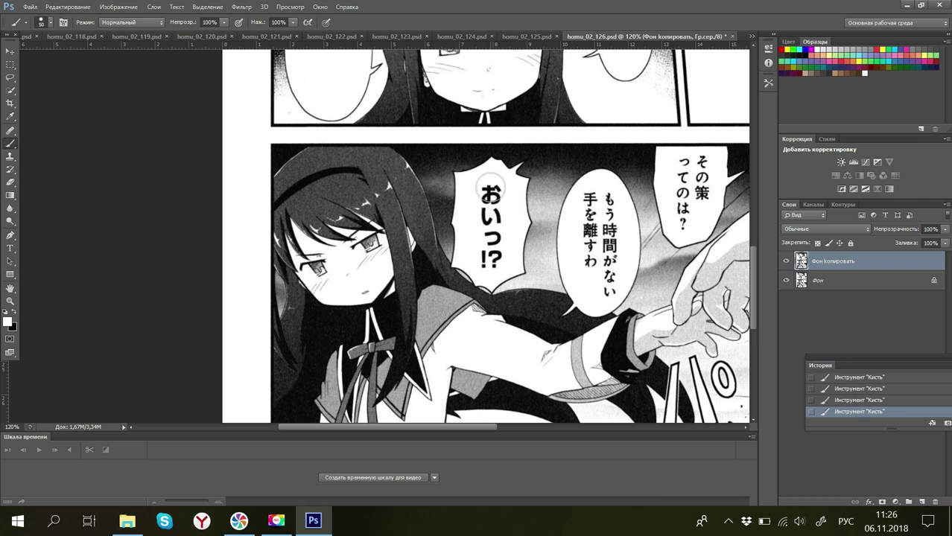
{"action": "mouse_move", "coordinate": [486, 179]}
{"action": "left_mouse_down"}
{"action": "mouse_move", "coordinate": [486, 255]}
{"action": "mouse_move", "coordinate": [493, 251]}
{"action": "mouse_move", "coordinate": [484, 251]}
{"action": "left_mouse_up"}
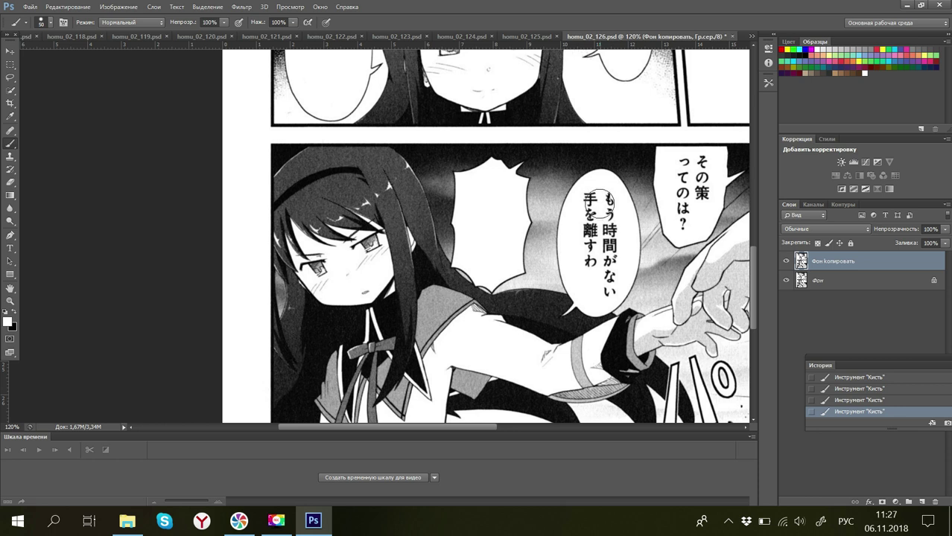
{"action": "mouse_move", "coordinate": [594, 198]}
{"action": "left_mouse_down"}
{"action": "mouse_move", "coordinate": [587, 227]}
{"action": "mouse_move", "coordinate": [593, 211]}
{"action": "mouse_move", "coordinate": [594, 246]}
{"action": "mouse_move", "coordinate": [598, 253]}
{"action": "mouse_move", "coordinate": [607, 231]}
{"action": "mouse_move", "coordinate": [609, 283]}
{"action": "left_mouse_up"}
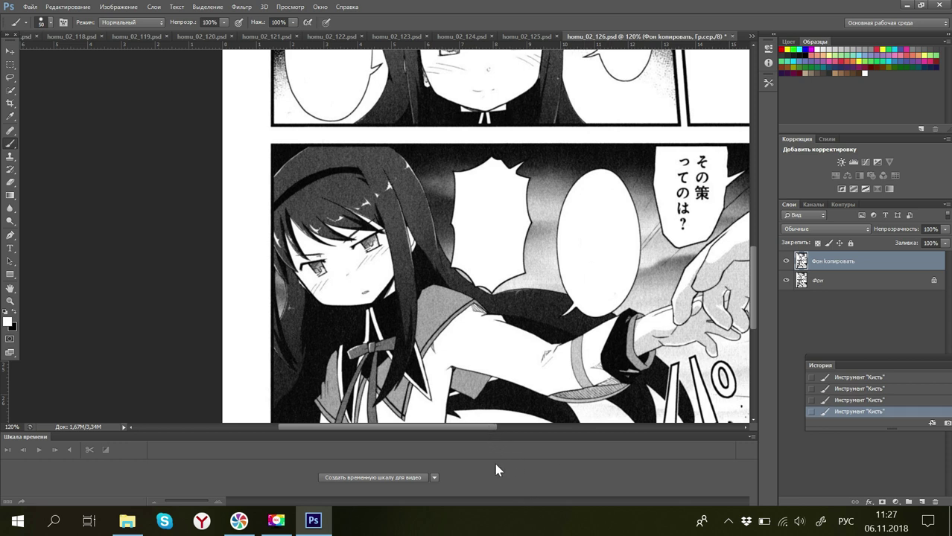
{"action": "left_click_drag", "start_coordinate": [485, 428], "coordinate": [546, 433]}
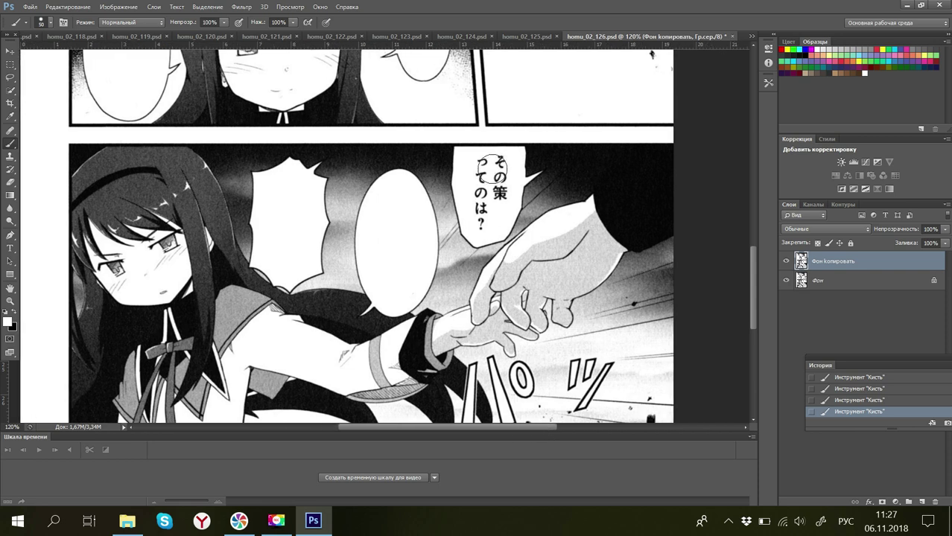
{"action": "mouse_move", "coordinate": [496, 167]}
{"action": "left_mouse_down"}
{"action": "mouse_move", "coordinate": [488, 216]}
{"action": "mouse_move", "coordinate": [480, 167]}
{"action": "mouse_move", "coordinate": [477, 175]}
{"action": "mouse_move", "coordinate": [482, 220]}
{"action": "left_mouse_up"}
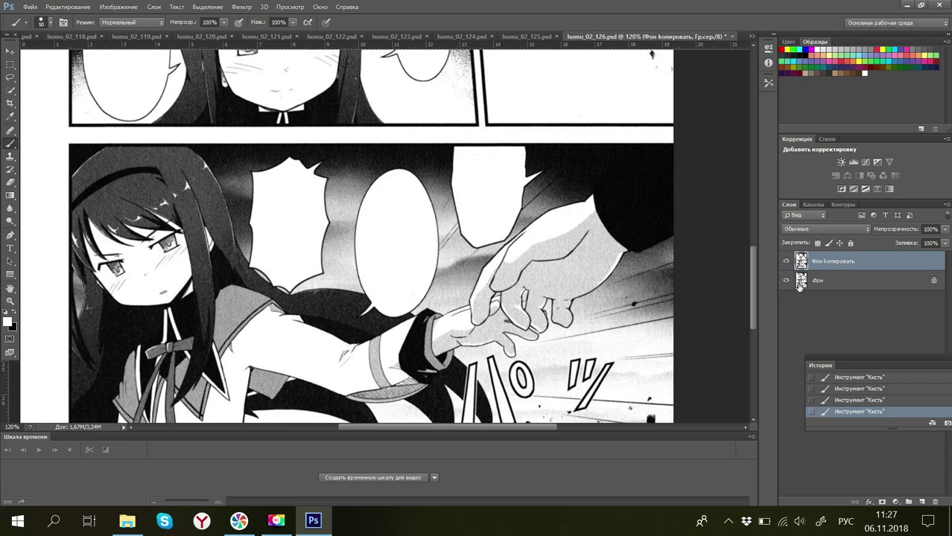
Step: Save homu_02_126.psd under its existing name and close it
{"action": "left_click_drag", "start_coordinate": [754, 308], "coordinate": [751, 358]}
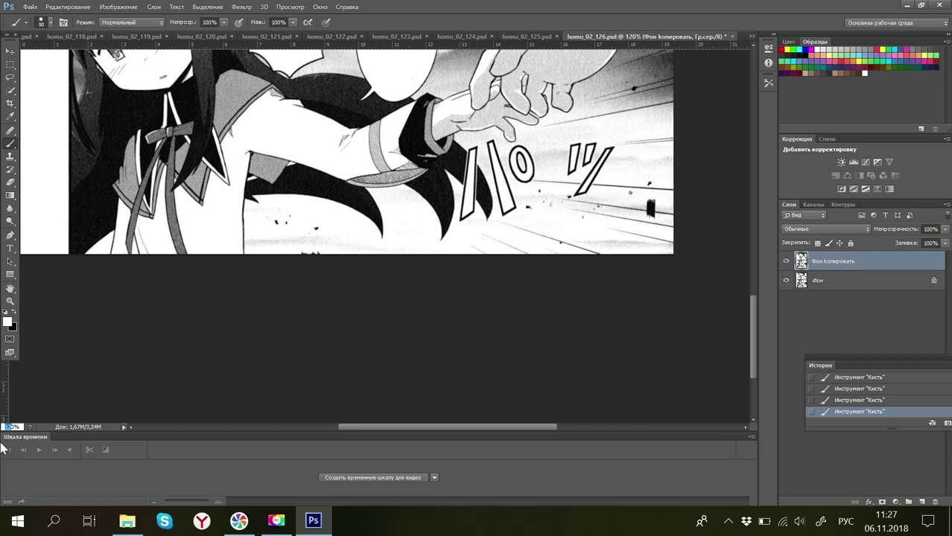
{"action": "type", "text": "3"}
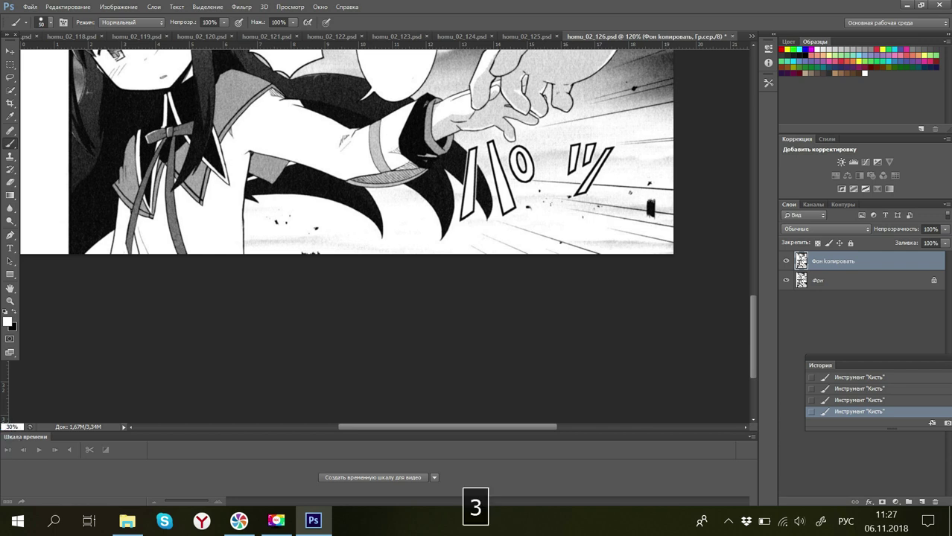
{"action": "type", "text": "0"}
{"action": "key", "text": "Return"}
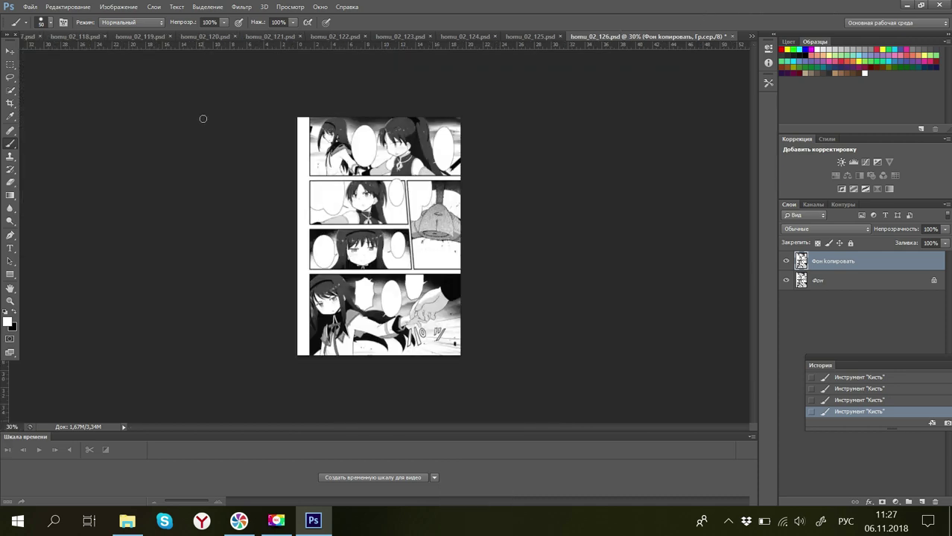
{"action": "left_click", "coordinate": [31, 8]}
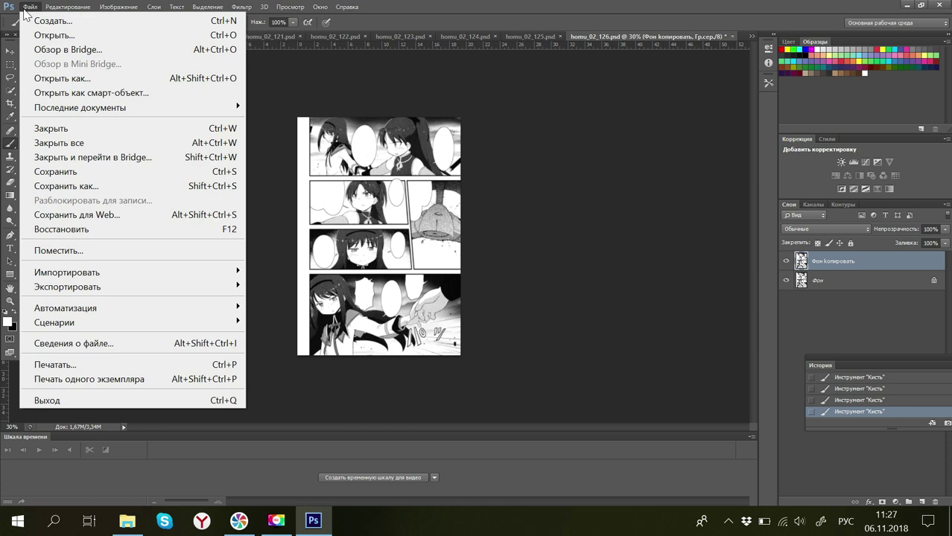
{"action": "left_click", "coordinate": [67, 169]}
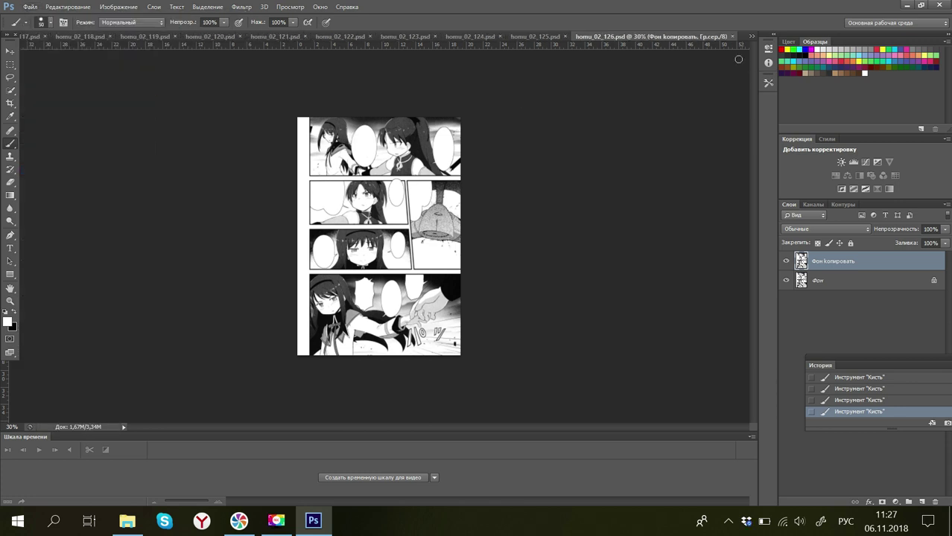
{"action": "key", "text": "ctrl+w"}
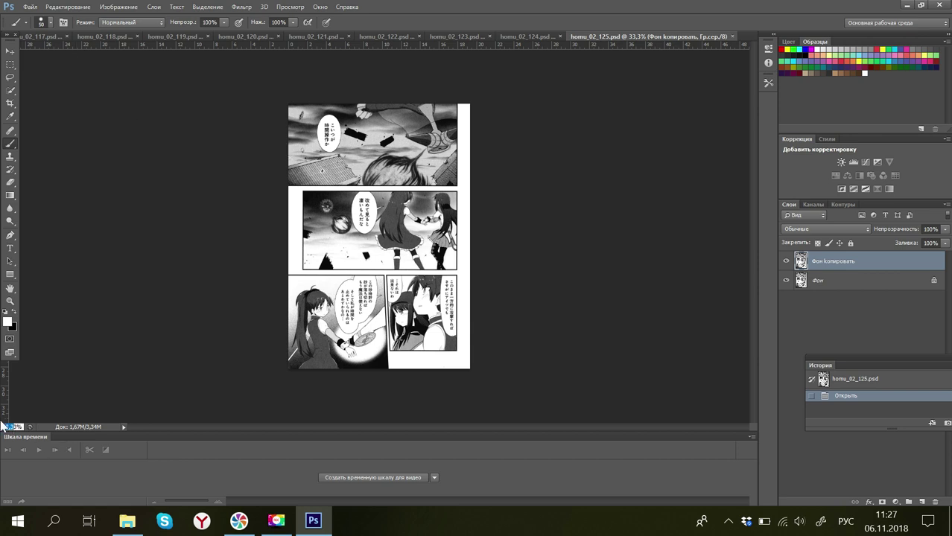
Step: In homu_02_125.psd, paint white over both text columns in the oval speech bubble of the uppermost panel
{"action": "type", "text": "2"}
{"action": "key", "text": "Return"}
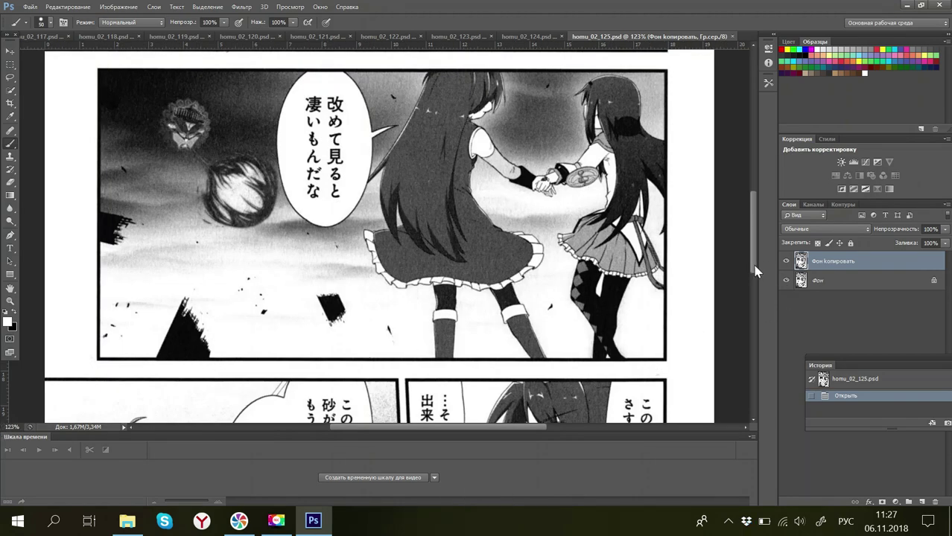
{"action": "mouse_move", "coordinate": [756, 271]}
{"action": "left_mouse_down"}
{"action": "mouse_move", "coordinate": [747, 157]}
{"action": "mouse_move", "coordinate": [749, 196]}
{"action": "left_mouse_up"}
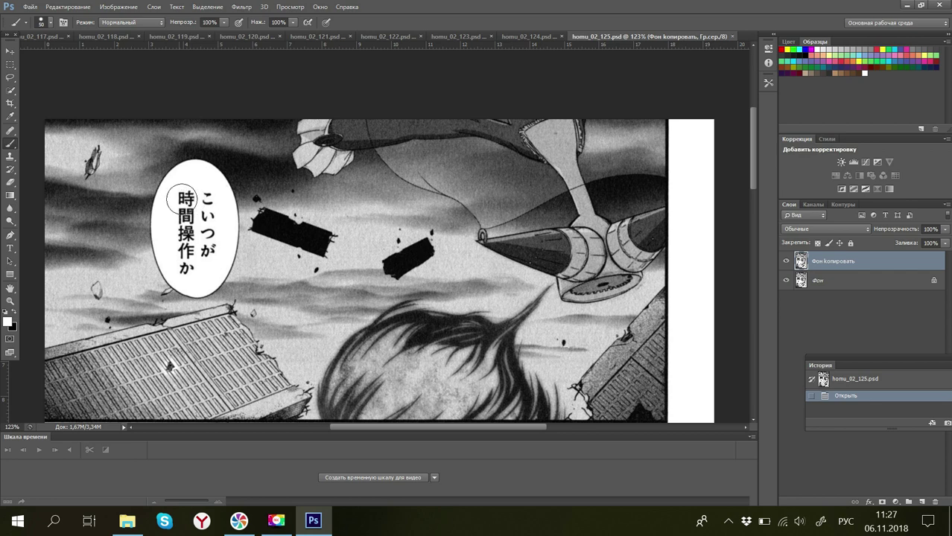
{"action": "mouse_move", "coordinate": [181, 199]}
{"action": "left_mouse_down"}
{"action": "mouse_move", "coordinate": [212, 199]}
{"action": "mouse_move", "coordinate": [198, 261]}
{"action": "mouse_move", "coordinate": [186, 257]}
{"action": "mouse_move", "coordinate": [194, 215]}
{"action": "left_mouse_up"}
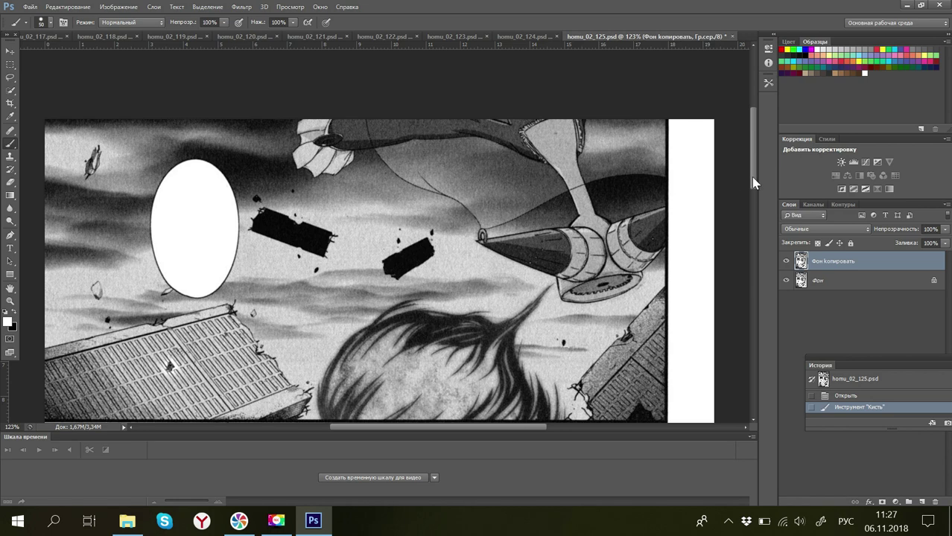
Step: Paint white over both text columns in the oval speech bubble of the middle panel
{"action": "left_click_drag", "start_coordinate": [751, 176], "coordinate": [760, 264]}
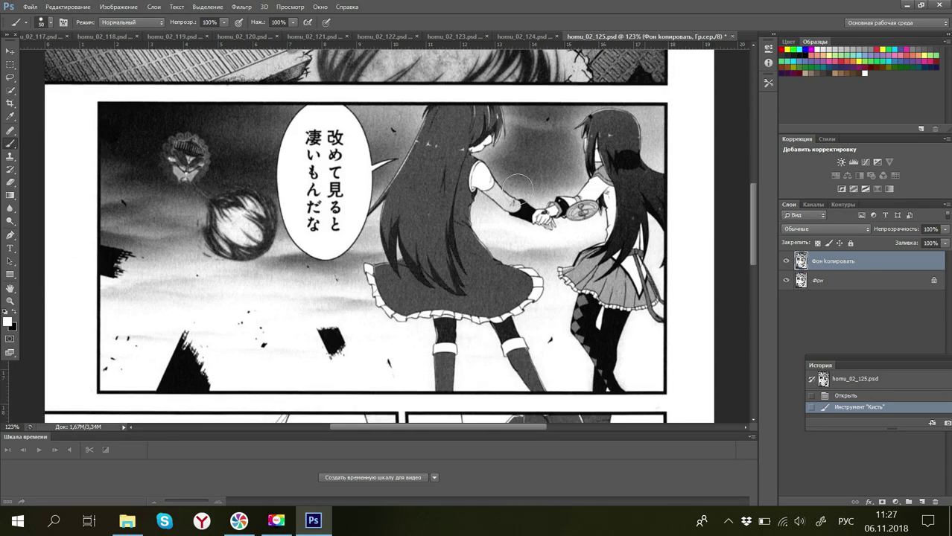
Step: Paint over the Japanese text in white in the middle panel's bubble and both bubbles of the bottom-right panel
{"action": "mouse_move", "coordinate": [335, 137]}
{"action": "left_mouse_down"}
{"action": "mouse_move", "coordinate": [330, 173]}
{"action": "mouse_move", "coordinate": [334, 145]}
{"action": "mouse_move", "coordinate": [337, 218]}
{"action": "mouse_move", "coordinate": [319, 221]}
{"action": "mouse_move", "coordinate": [313, 134]}
{"action": "left_mouse_up"}
{"action": "left_click_drag", "start_coordinate": [755, 229], "coordinate": [754, 285]}
{"action": "mouse_move", "coordinate": [646, 220]}
{"action": "left_mouse_down"}
{"action": "mouse_move", "coordinate": [638, 244]}
{"action": "mouse_move", "coordinate": [630, 217]}
{"action": "mouse_move", "coordinate": [642, 380]}
{"action": "left_mouse_up"}
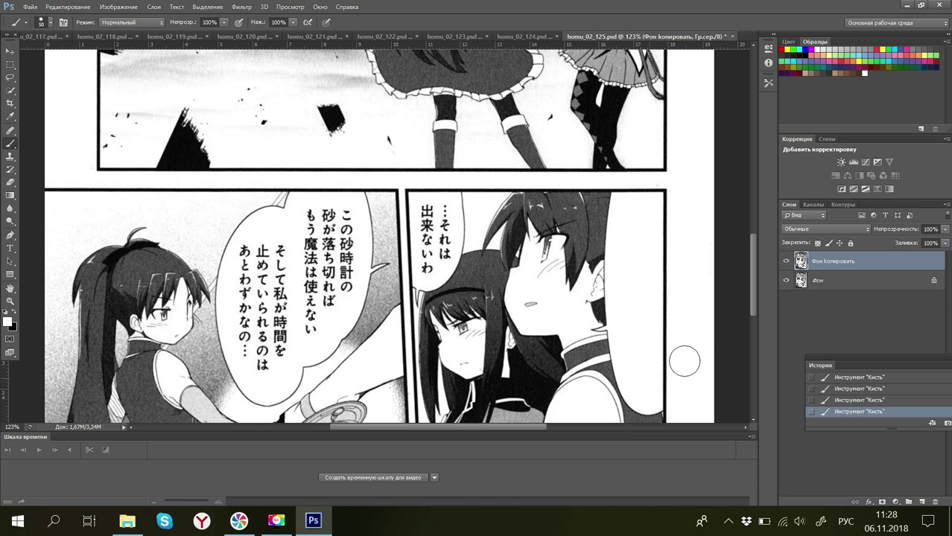
{"action": "scroll", "coordinate": [751, 290], "scroll_direction": "down", "scroll_amount": 2}
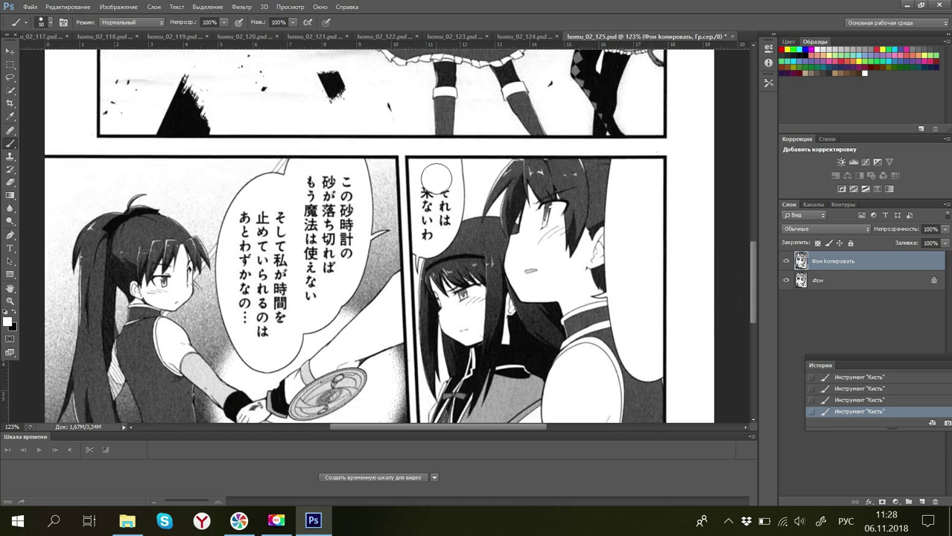
{"action": "mouse_move", "coordinate": [437, 178]}
{"action": "left_mouse_down"}
{"action": "mouse_move", "coordinate": [431, 226]}
{"action": "mouse_move", "coordinate": [434, 191]}
{"action": "mouse_move", "coordinate": [431, 232]}
{"action": "left_mouse_up"}
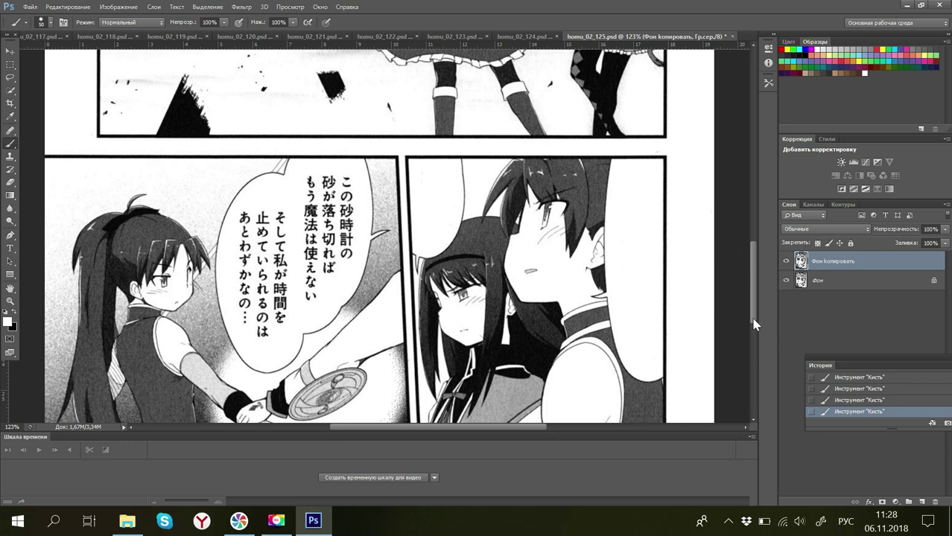
Step: Cover all the Japanese text in the bottom-left panel's large speech bubble with white brush strokes
{"action": "scroll", "coordinate": [754, 329], "scroll_direction": "down", "scroll_amount": 3}
{"action": "scroll", "coordinate": [754, 333], "scroll_direction": "up", "scroll_amount": 4}
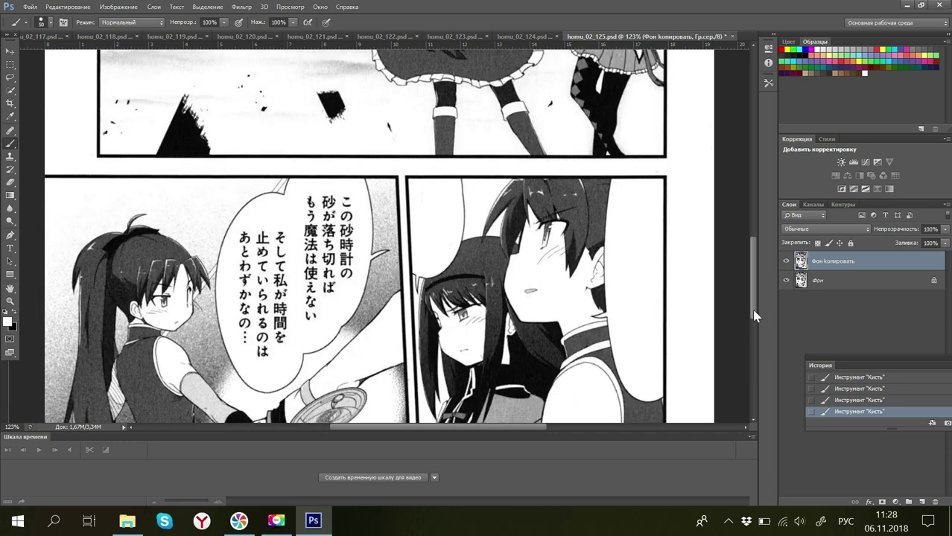
{"action": "mouse_move", "coordinate": [312, 248]}
{"action": "left_mouse_down"}
{"action": "mouse_move", "coordinate": [311, 217]}
{"action": "mouse_move", "coordinate": [338, 219]}
{"action": "mouse_move", "coordinate": [331, 234]}
{"action": "mouse_move", "coordinate": [339, 233]}
{"action": "mouse_move", "coordinate": [310, 251]}
{"action": "mouse_move", "coordinate": [345, 254]}
{"action": "mouse_move", "coordinate": [342, 293]}
{"action": "mouse_move", "coordinate": [338, 275]}
{"action": "mouse_move", "coordinate": [311, 281]}
{"action": "mouse_move", "coordinate": [312, 297]}
{"action": "mouse_move", "coordinate": [325, 303]}
{"action": "mouse_move", "coordinate": [307, 329]}
{"action": "left_mouse_up"}
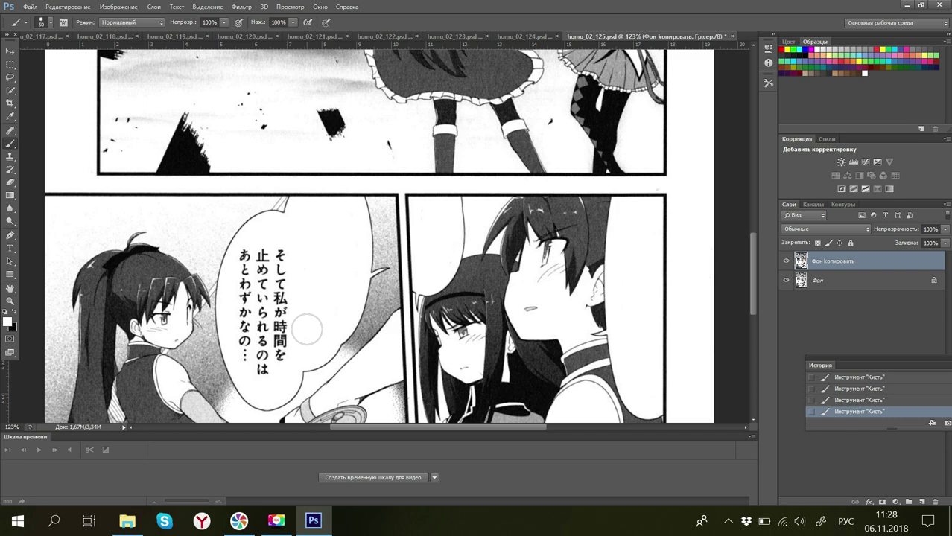
{"action": "mouse_move", "coordinate": [279, 251]}
{"action": "left_mouse_down"}
{"action": "mouse_move", "coordinate": [278, 354]}
{"action": "mouse_move", "coordinate": [263, 363]}
{"action": "mouse_move", "coordinate": [251, 346]}
{"action": "mouse_move", "coordinate": [255, 257]}
{"action": "left_mouse_up"}
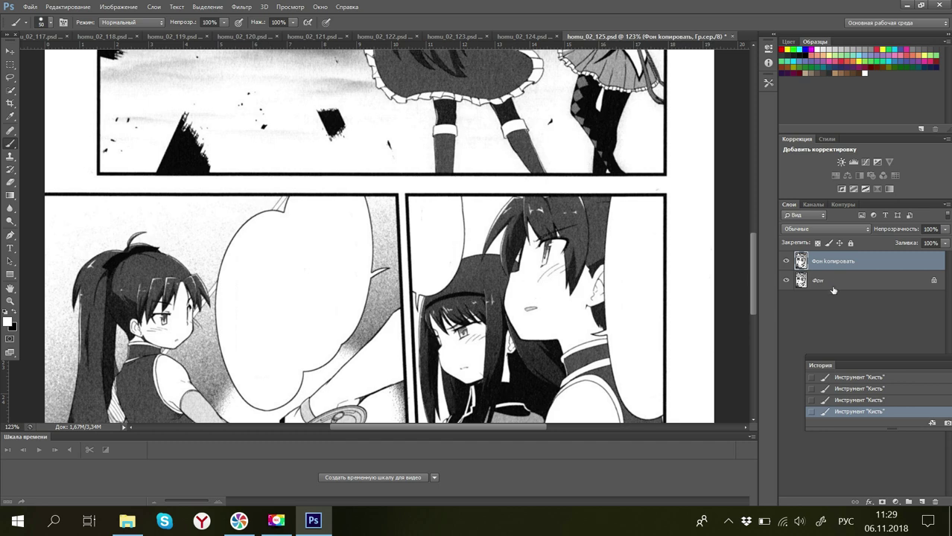
Step: Save the cleaned page homu_02_125.psd and close it
{"action": "left_click_drag", "start_coordinate": [754, 302], "coordinate": [763, 337]}
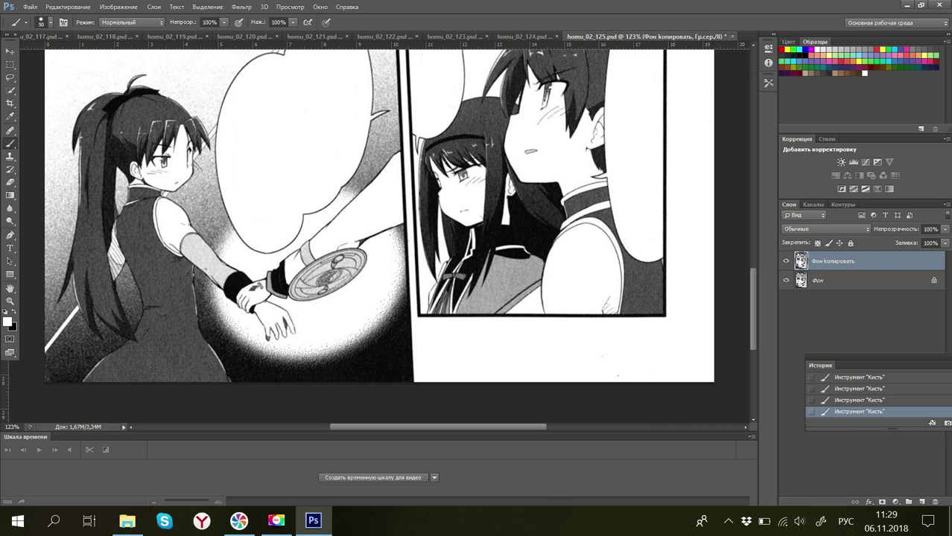
{"action": "left_click", "coordinate": [16, 427]}
{"action": "type", "text": "5"}
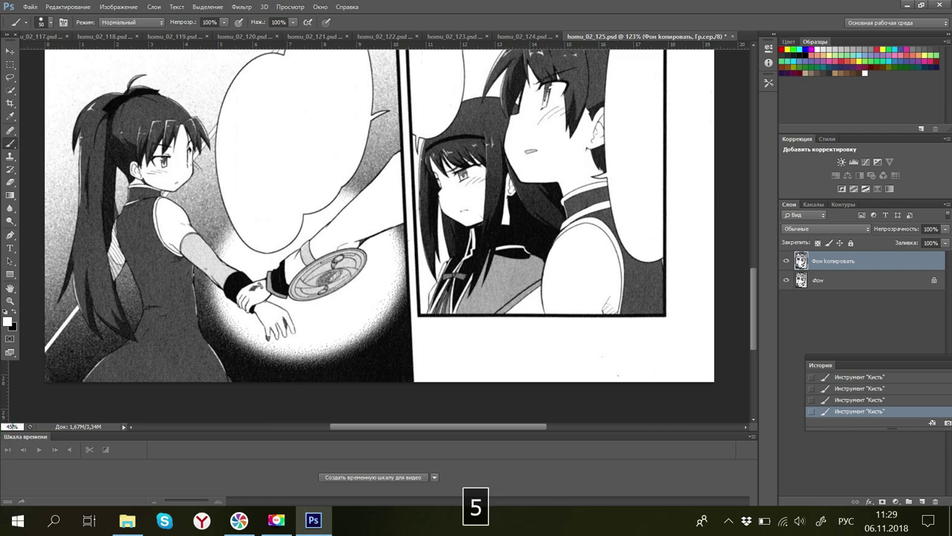
{"action": "key", "text": "Return"}
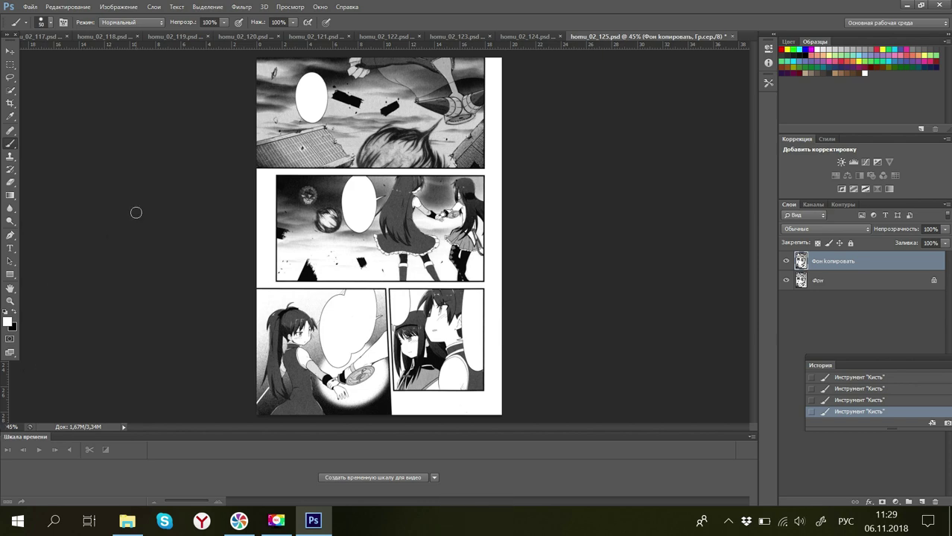
{"action": "left_click", "coordinate": [30, 7]}
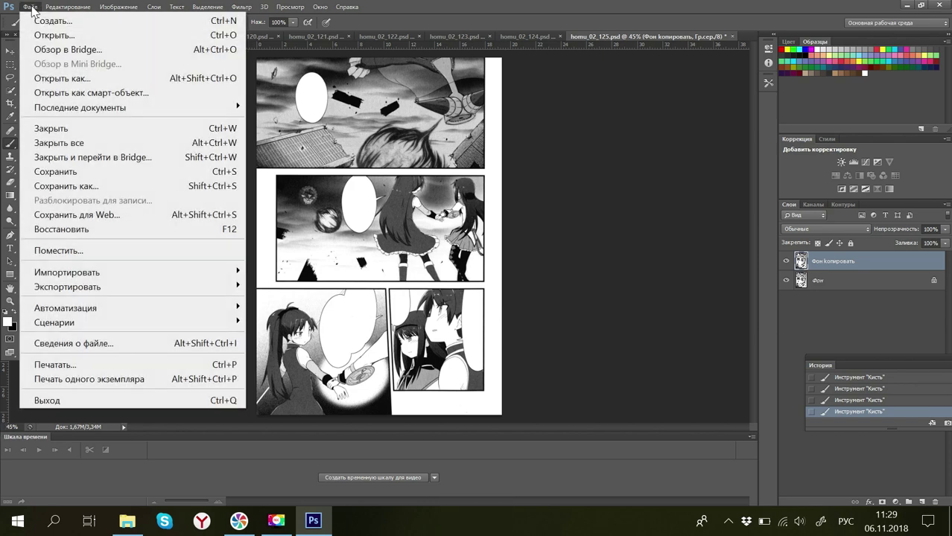
{"action": "left_click", "coordinate": [50, 171]}
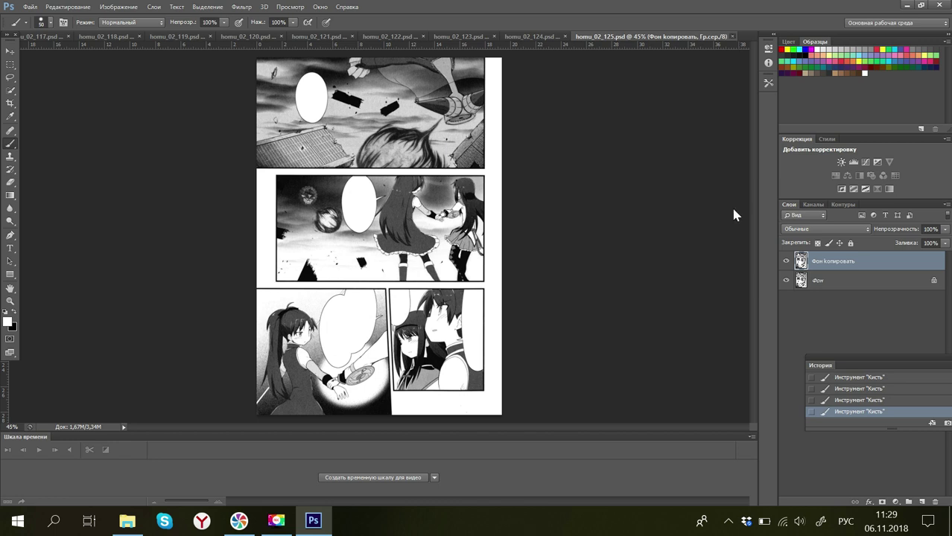
{"action": "key", "text": "ctrl+w"}
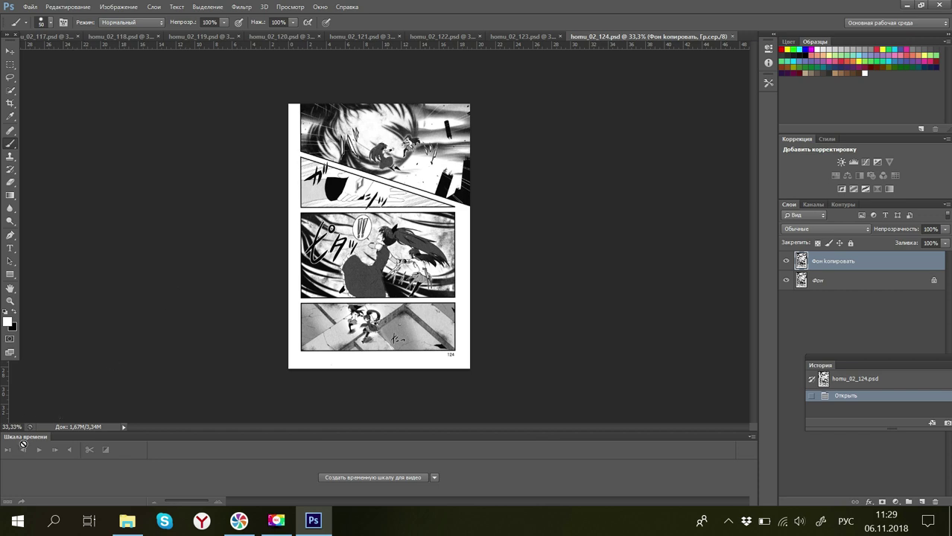
Step: Paint out the exclamation marks in the speech bubble of page 124's middle panel with the white Brush
{"action": "left_click", "coordinate": [11, 427]}
{"action": "type", "text": "120"}
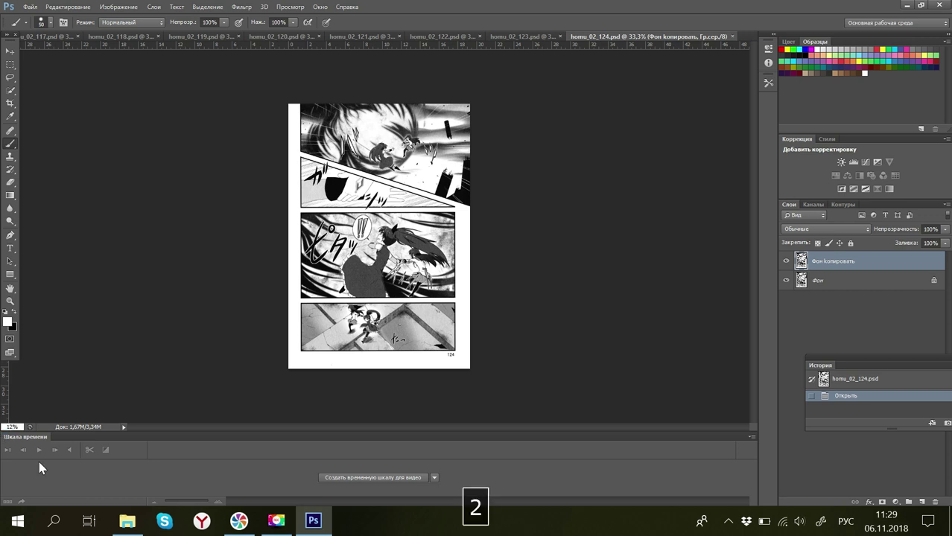
{"action": "key", "text": "Return"}
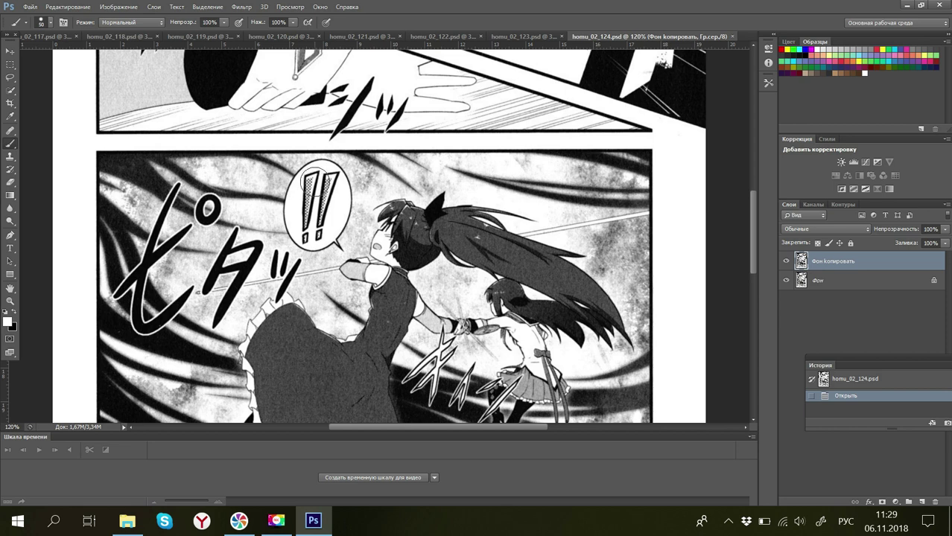
{"action": "mouse_move", "coordinate": [311, 184]}
{"action": "left_mouse_down"}
{"action": "mouse_move", "coordinate": [322, 191]}
{"action": "mouse_move", "coordinate": [312, 195]}
{"action": "mouse_move", "coordinate": [312, 236]}
{"action": "mouse_move", "coordinate": [311, 227]}
{"action": "left_mouse_up"}
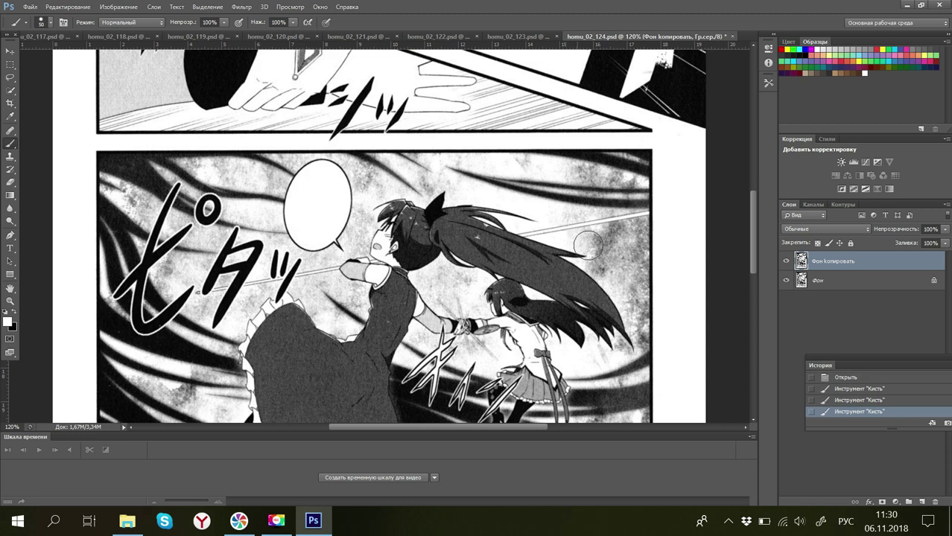
Step: Remove the sound-effect lettering from the grey floor in page 124's bottom panel with the Clone Stamp, sampling the texture just above it
{"action": "left_click_drag", "start_coordinate": [753, 261], "coordinate": [767, 330]}
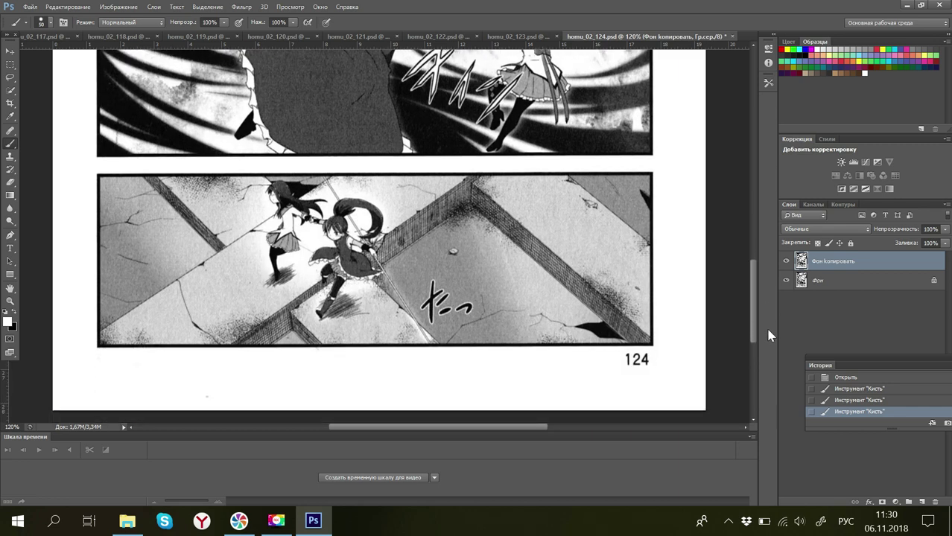
{"action": "left_click", "coordinate": [10, 156]}
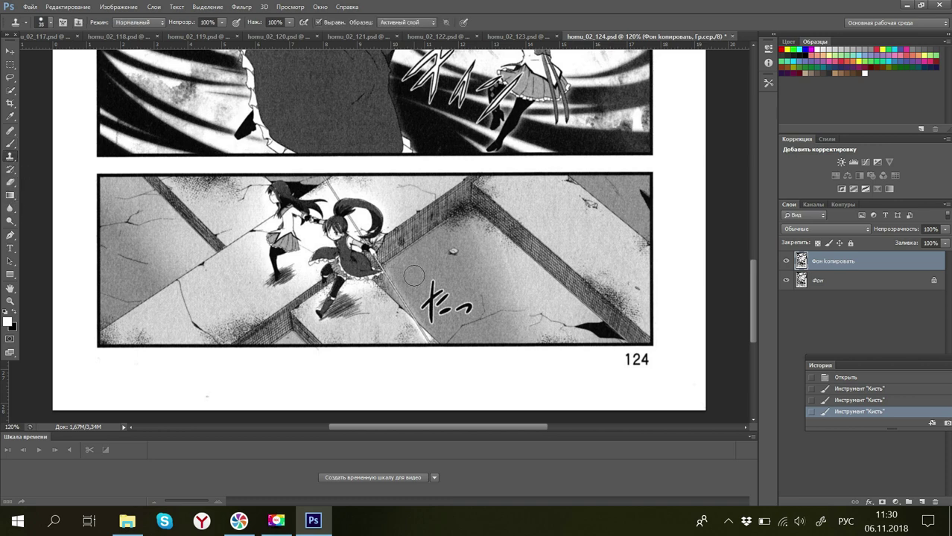
{"action": "left_click", "coordinate": [414, 275]}
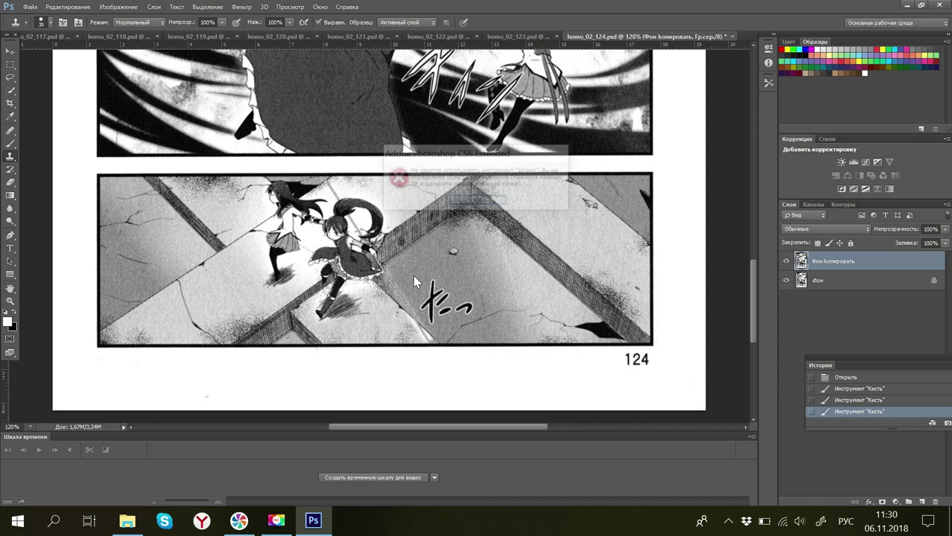
{"action": "left_click", "coordinate": [476, 202]}
{"action": "key", "text": "alt"}
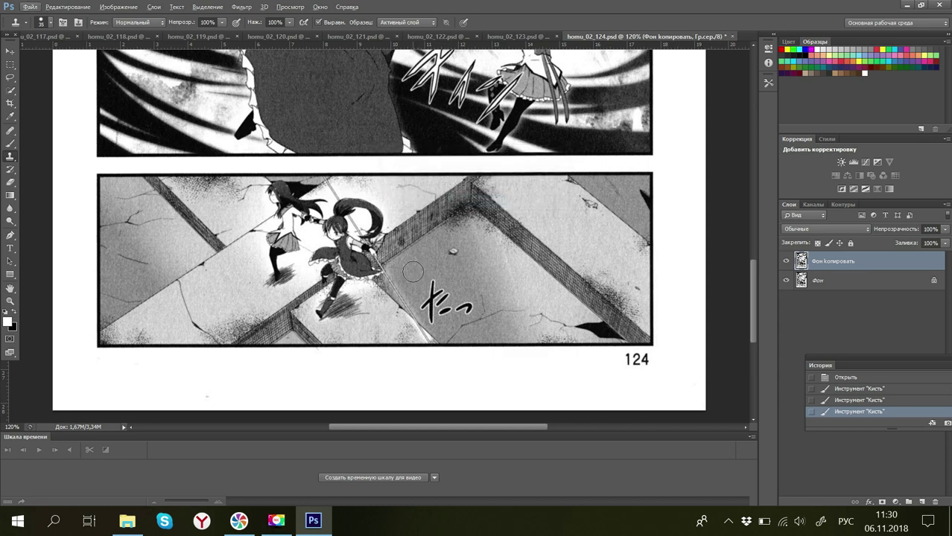
{"action": "left_click", "coordinate": [435, 273], "text": "alt"}
{"action": "mouse_move", "coordinate": [432, 281]}
{"action": "left_mouse_down"}
{"action": "mouse_move", "coordinate": [433, 316]}
{"action": "mouse_move", "coordinate": [440, 295]}
{"action": "left_mouse_up"}
{"action": "left_click", "coordinate": [433, 313]}
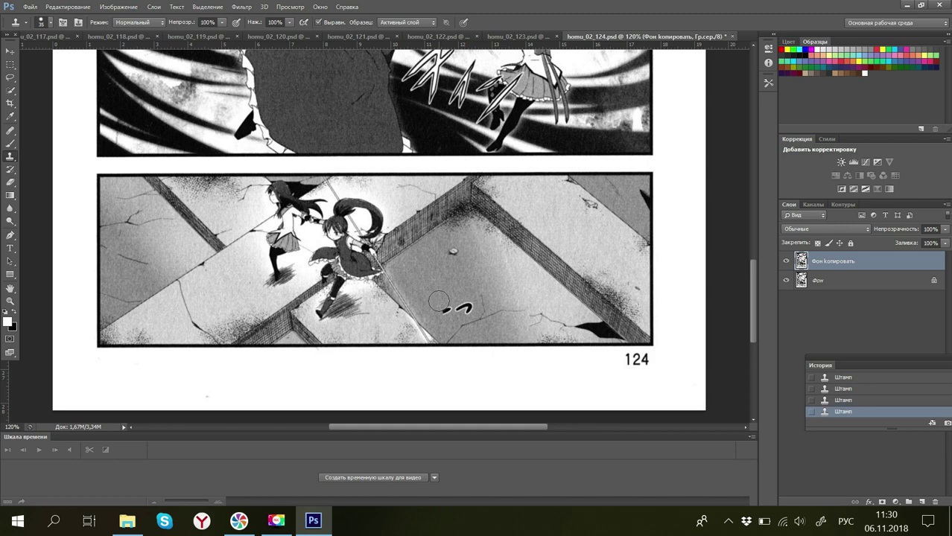
{"action": "left_click", "coordinate": [445, 309]}
{"action": "left_click", "coordinate": [458, 304]}
Step: Save the cleaned page homu_02_124.psd and close it
{"action": "left_click", "coordinate": [12, 428]}
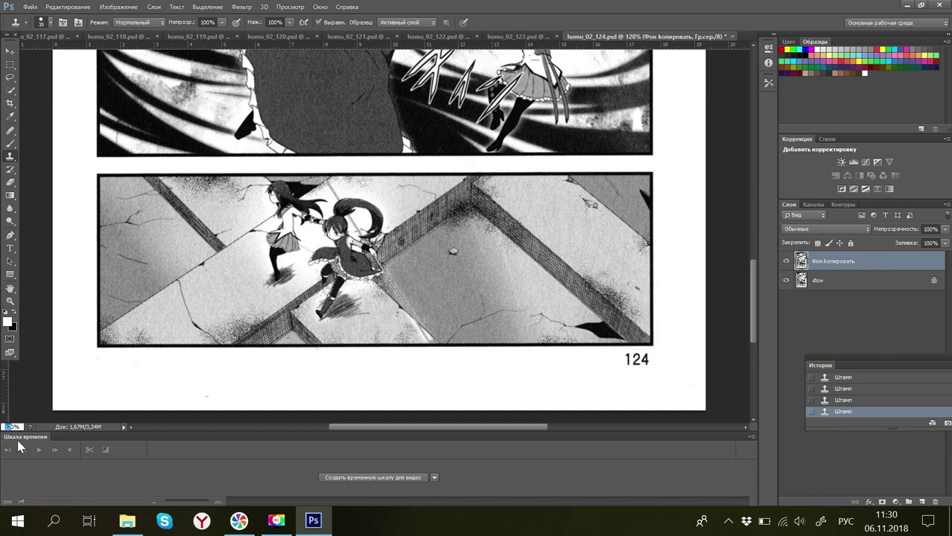
{"action": "type", "text": "40"}
{"action": "key", "text": "Return"}
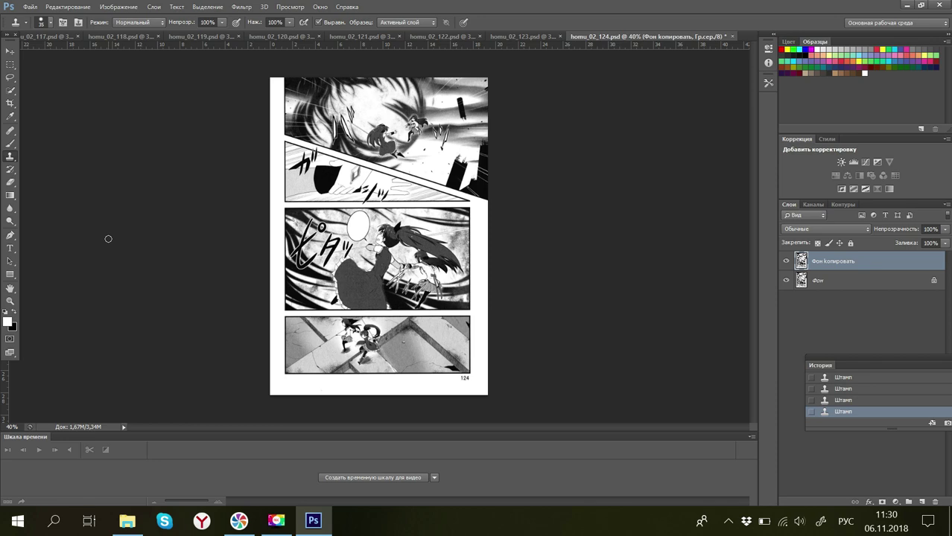
{"action": "left_click", "coordinate": [30, 7]}
{"action": "left_click", "coordinate": [67, 171]}
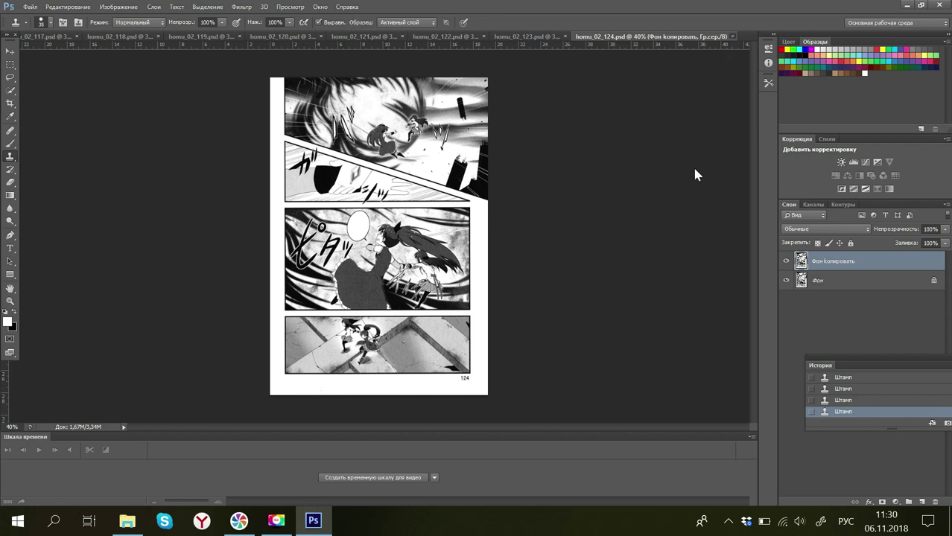
{"action": "key", "text": "ctrl+w"}
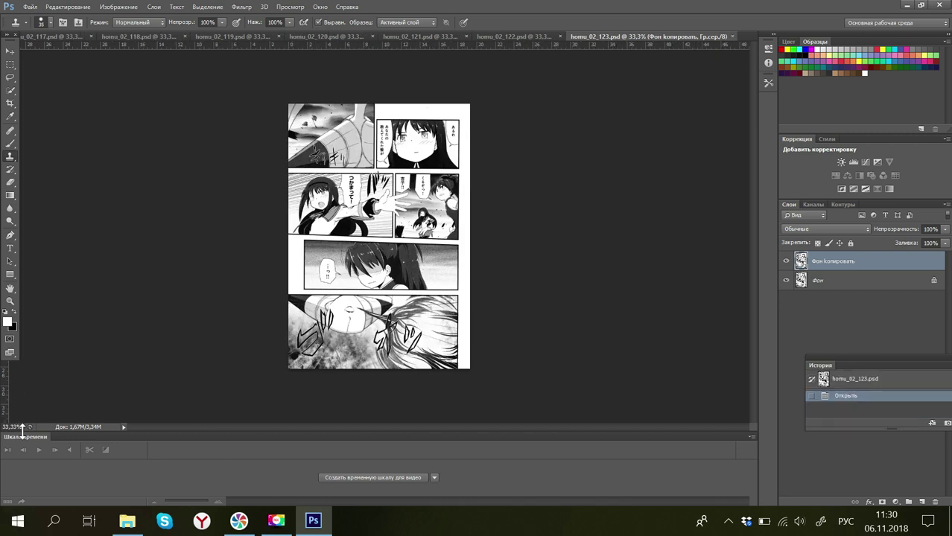
Step: Undock the Timeline panel and close it to free up workspace for the page
{"action": "mouse_move", "coordinate": [15, 432]}
{"action": "left_mouse_down"}
{"action": "mouse_move", "coordinate": [2, 414]}
{"action": "mouse_move", "coordinate": [1, 444]}
{"action": "mouse_move", "coordinate": [25, 436]}
{"action": "left_mouse_up"}
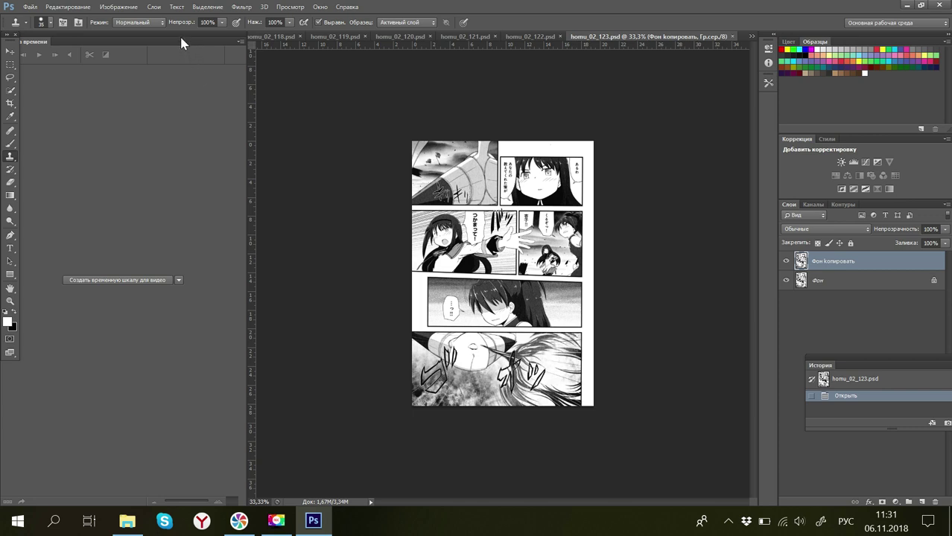
{"action": "left_click_drag", "start_coordinate": [179, 50], "coordinate": [192, 460]}
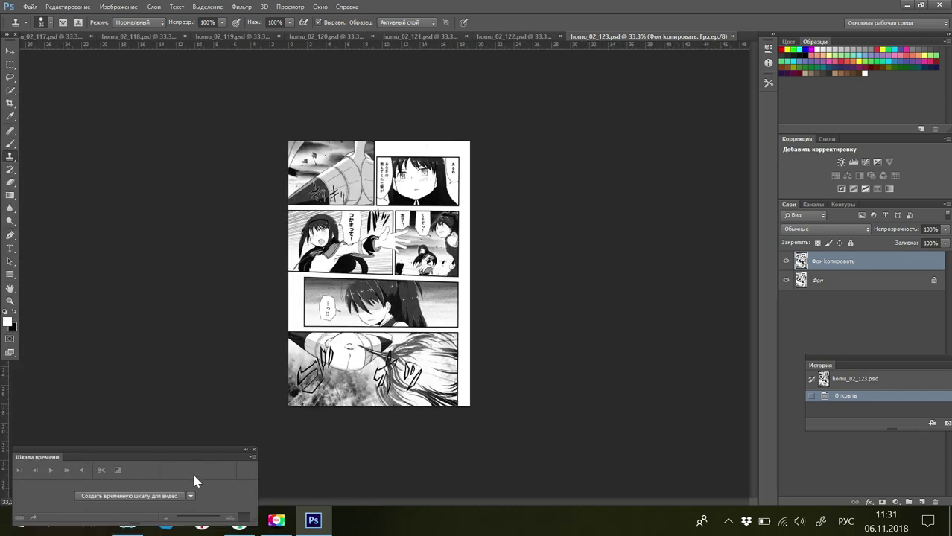
{"action": "left_click", "coordinate": [253, 451]}
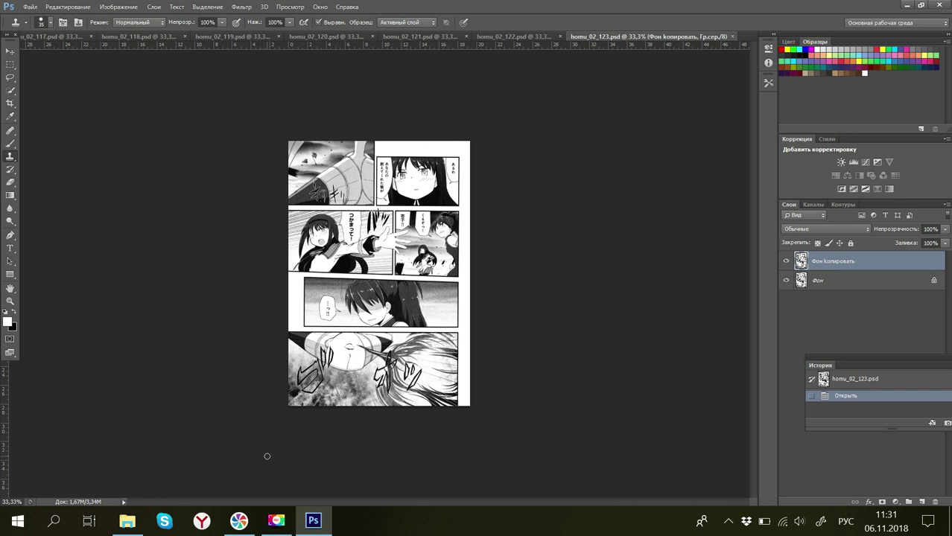
Step: Paint over the text in the right-hand speech bubble of page 123's top-right panel with the white Brush
{"action": "left_click_drag", "start_coordinate": [19, 501], "coordinate": [3, 497]}
{"action": "type", "text": "2"}
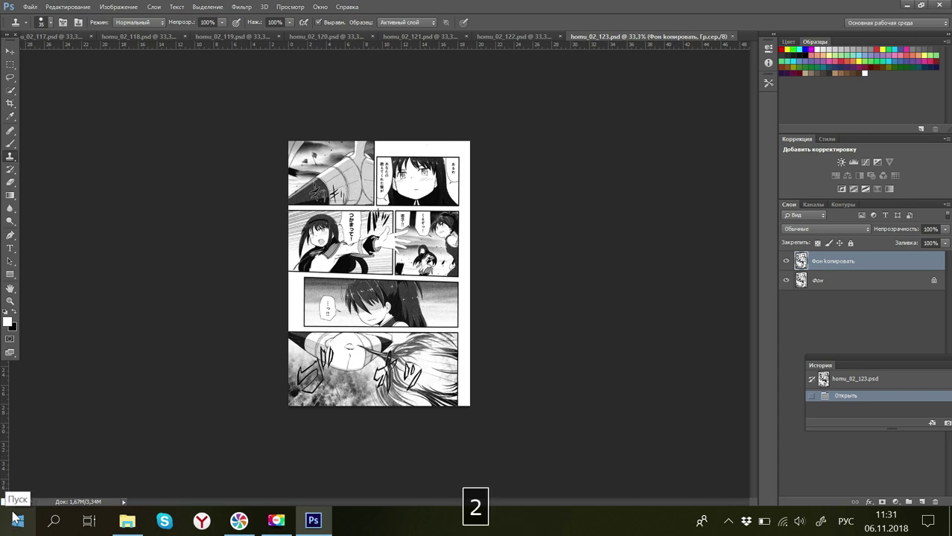
{"action": "type", "text": "0"}
{"action": "key", "text": "Return"}
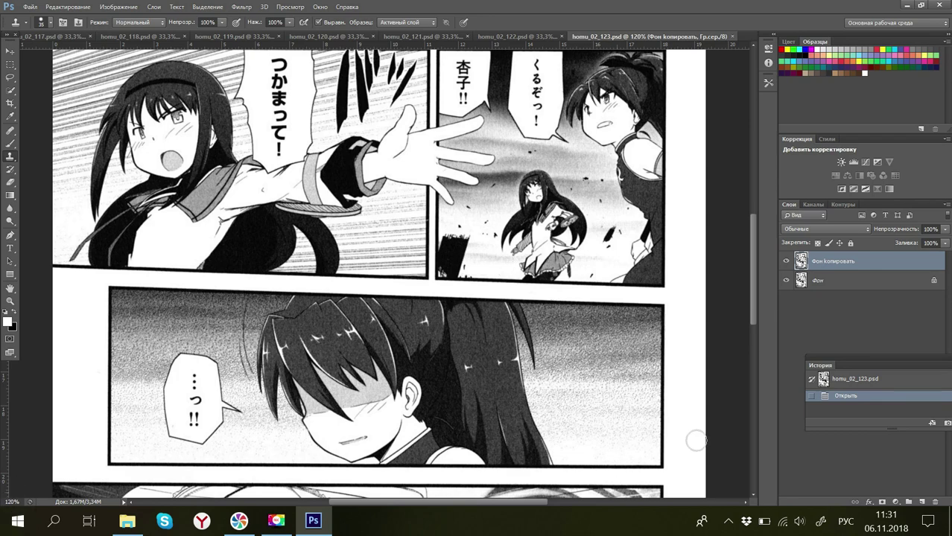
{"action": "left_click_drag", "start_coordinate": [751, 326], "coordinate": [774, 259]}
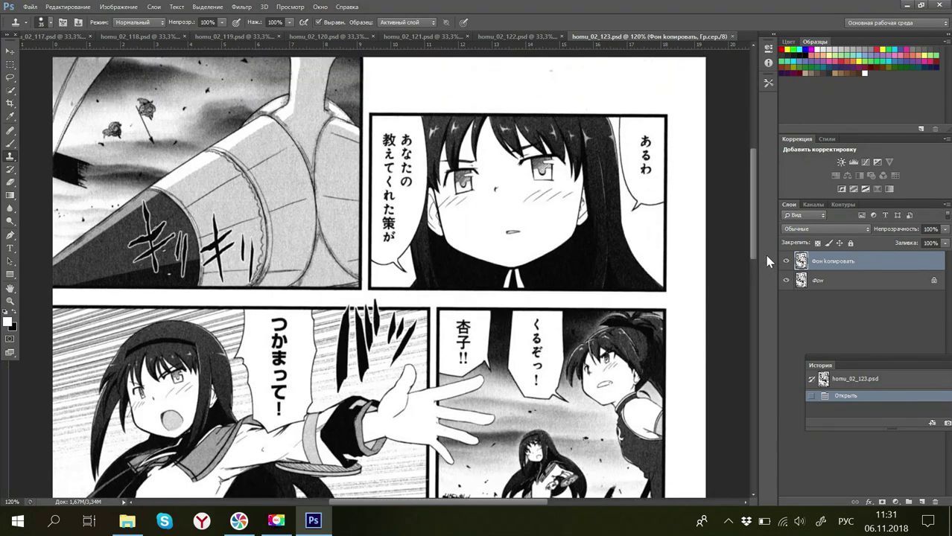
{"action": "left_click", "coordinate": [9, 145]}
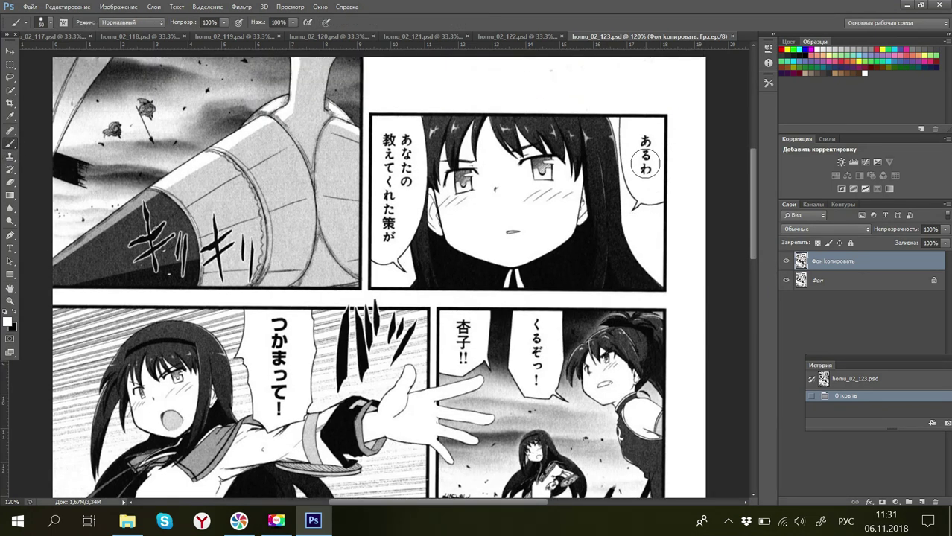
{"action": "left_click_drag", "start_coordinate": [645, 146], "coordinate": [645, 174]}
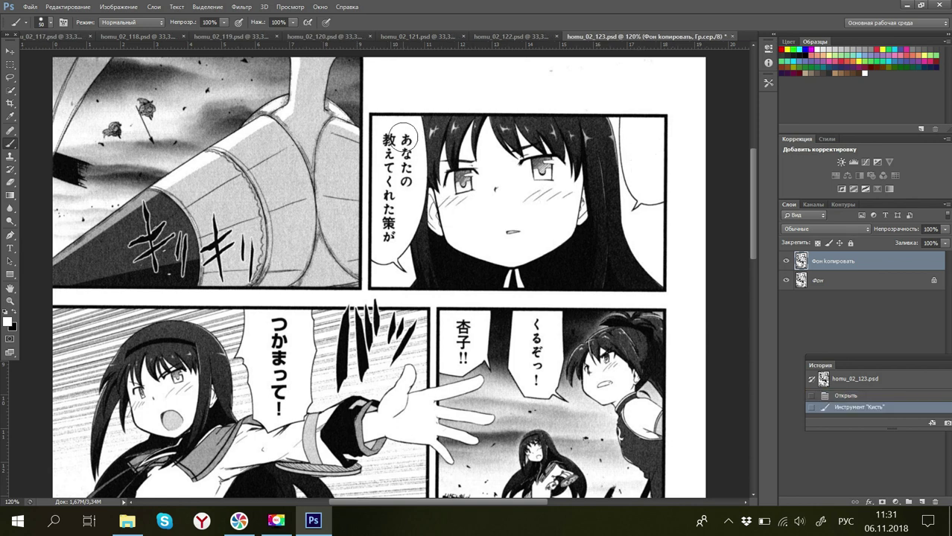
Step: Cover both columns of text in the left-hand speech bubble of the top-right panel with white
{"action": "left_click_drag", "start_coordinate": [403, 137], "coordinate": [401, 180]}
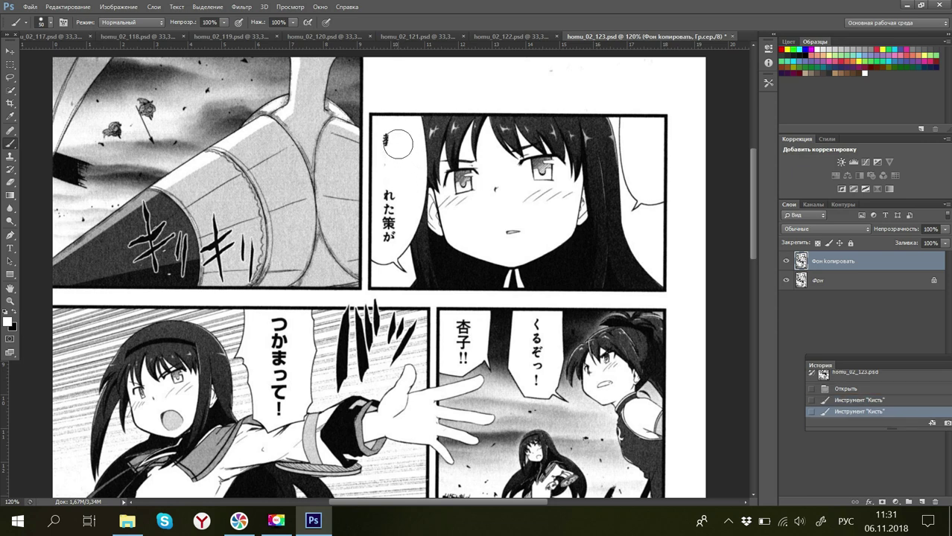
{"action": "left_click_drag", "start_coordinate": [394, 138], "coordinate": [390, 234]}
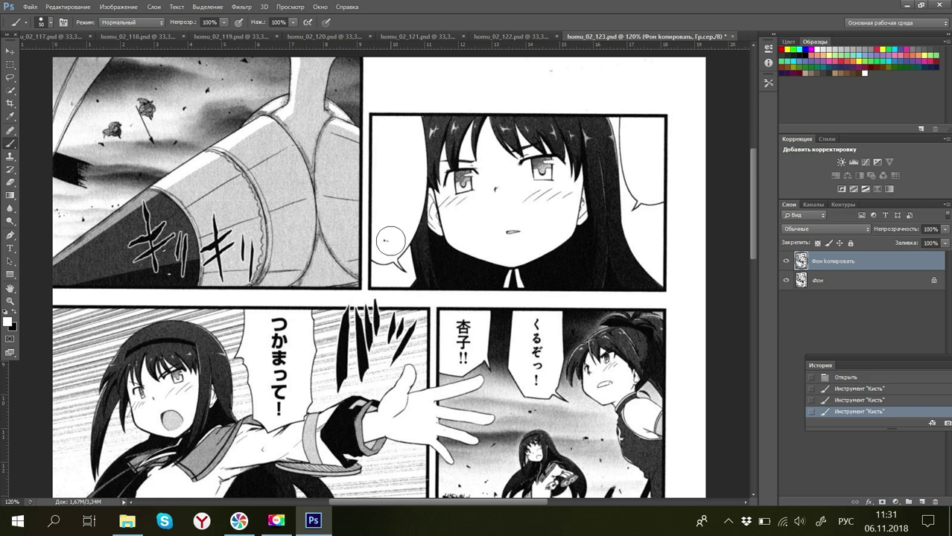
{"action": "left_click", "coordinate": [391, 238]}
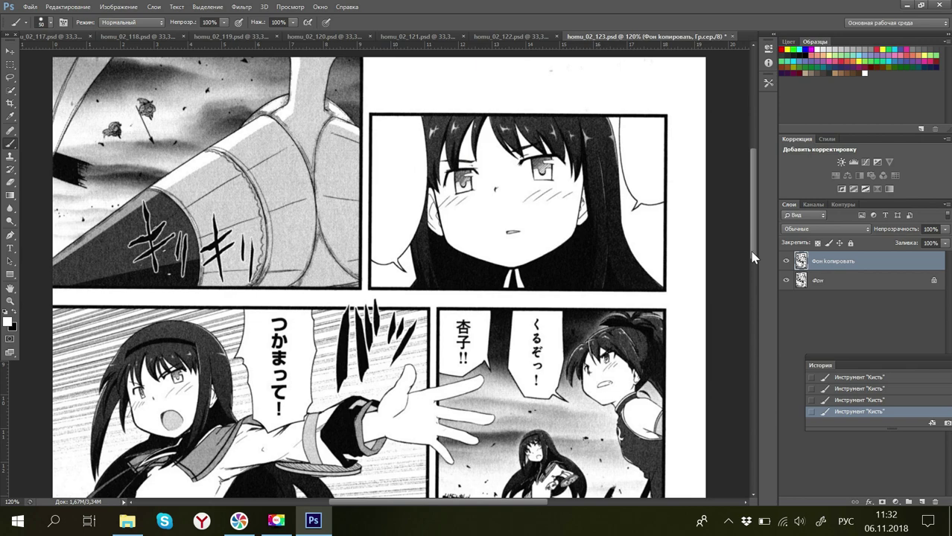
Step: Paint white over the text in the three speech bubbles of page 123's second row of panels
{"action": "left_click_drag", "start_coordinate": [753, 251], "coordinate": [747, 285]}
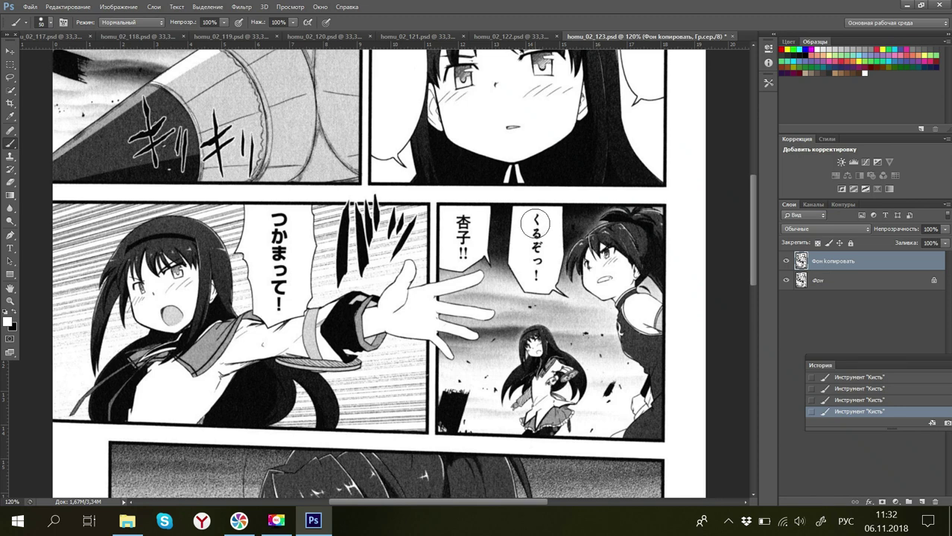
{"action": "left_click_drag", "start_coordinate": [535, 223], "coordinate": [539, 263]}
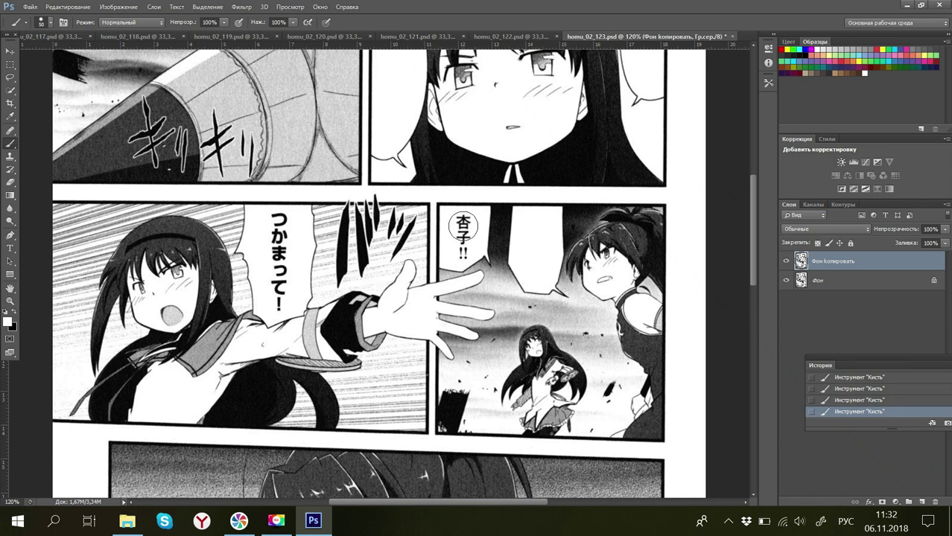
{"action": "left_click_drag", "start_coordinate": [463, 224], "coordinate": [460, 251]}
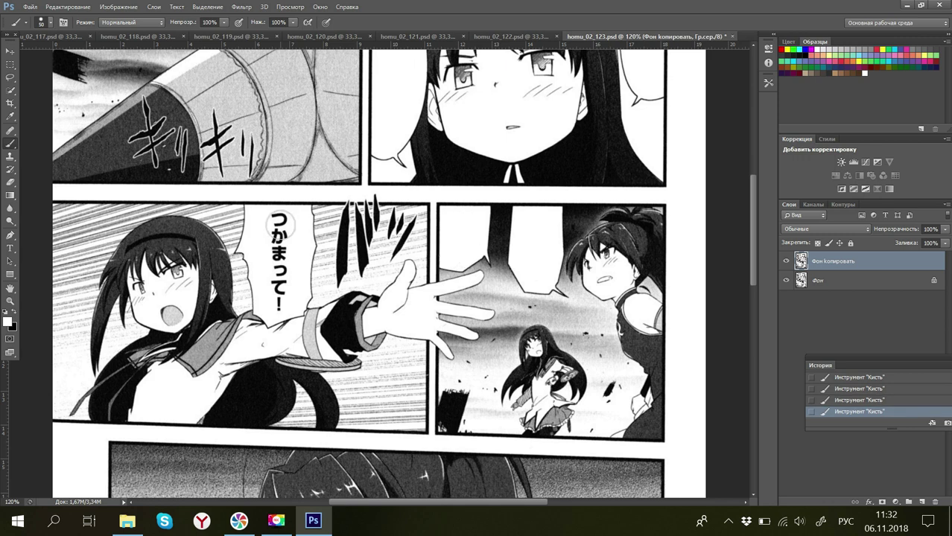
{"action": "mouse_move", "coordinate": [280, 222]}
{"action": "left_mouse_down"}
{"action": "mouse_move", "coordinate": [277, 300]}
{"action": "mouse_move", "coordinate": [282, 287]}
{"action": "left_mouse_up"}
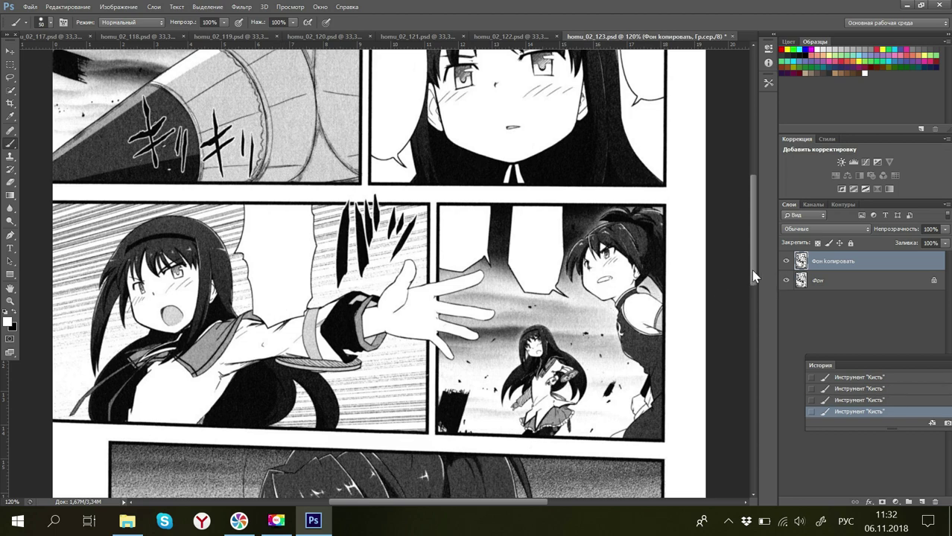
Step: Cover the text in the angular speech bubble of page 123's wide third-row panel with the white Brush
{"action": "left_click_drag", "start_coordinate": [754, 277], "coordinate": [758, 344]}
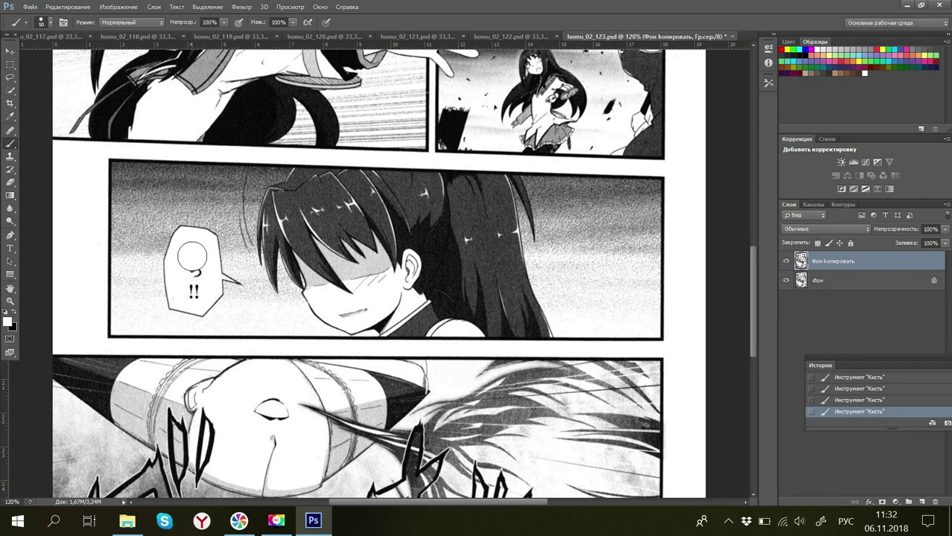
{"action": "left_click_drag", "start_coordinate": [193, 274], "coordinate": [195, 282]}
{"action": "left_click", "coordinate": [195, 289]}
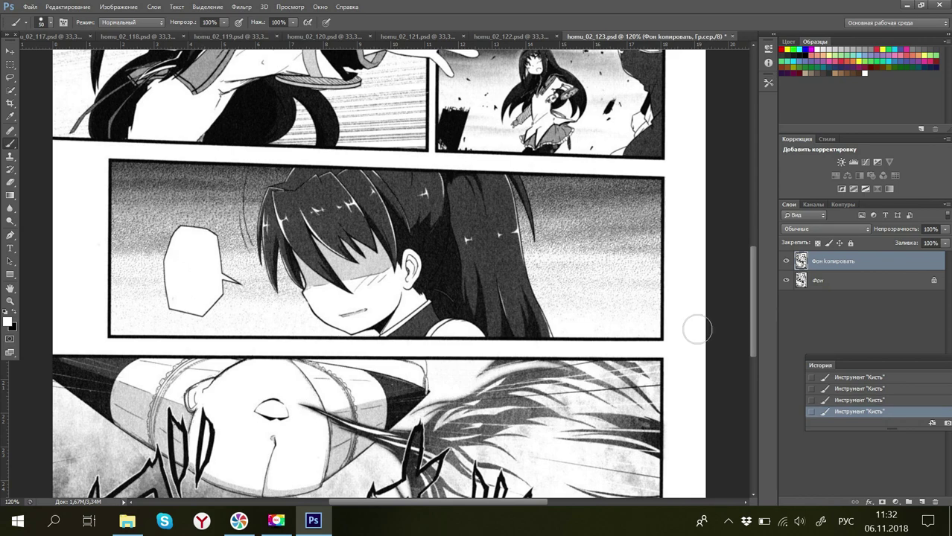
Step: Save the cleaned page homu_02_123.psd and close it
{"action": "left_click_drag", "start_coordinate": [755, 319], "coordinate": [767, 365]}
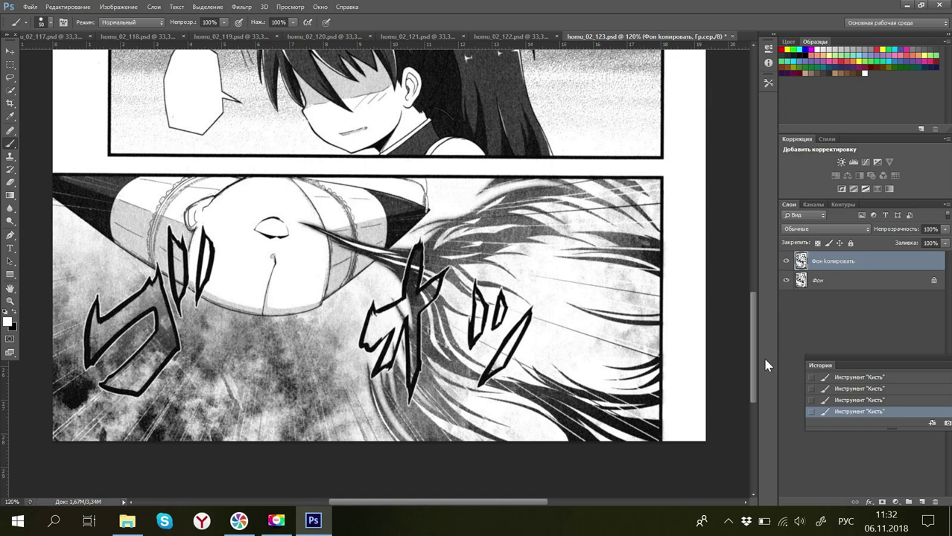
{"action": "mouse_move", "coordinate": [767, 365]}
{"action": "left_mouse_down"}
{"action": "mouse_move", "coordinate": [770, 378]}
{"action": "mouse_move", "coordinate": [765, 362]}
{"action": "left_mouse_up"}
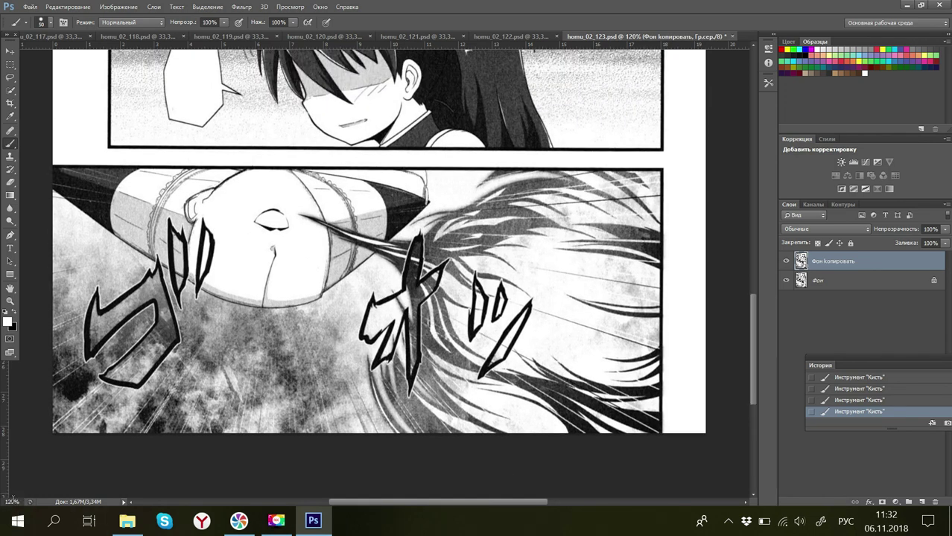
{"action": "left_click_drag", "start_coordinate": [12, 500], "coordinate": [2, 499]}
{"action": "type", "text": "34"}
{"action": "key", "text": "Return"}
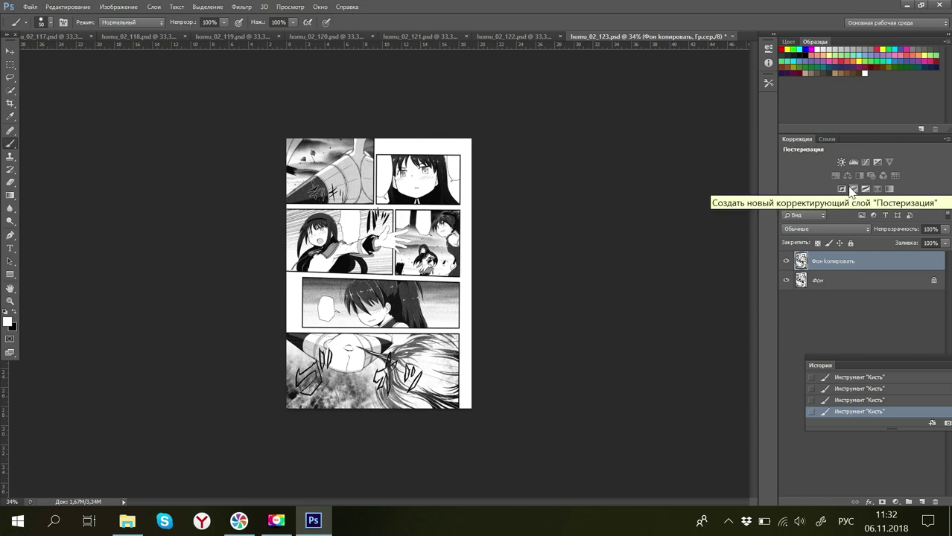
{"action": "left_click", "coordinate": [30, 7]}
{"action": "left_click", "coordinate": [41, 173]}
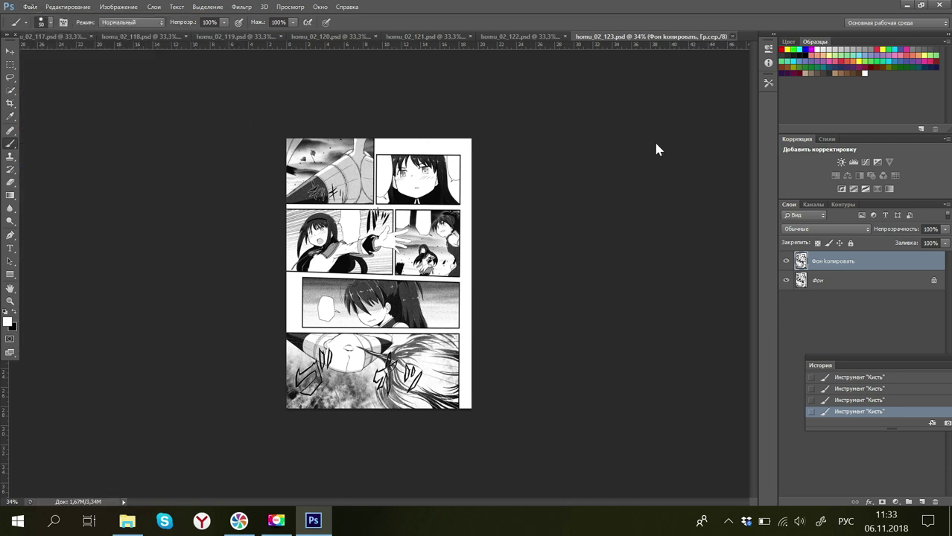
{"action": "key", "text": "ctrl+w"}
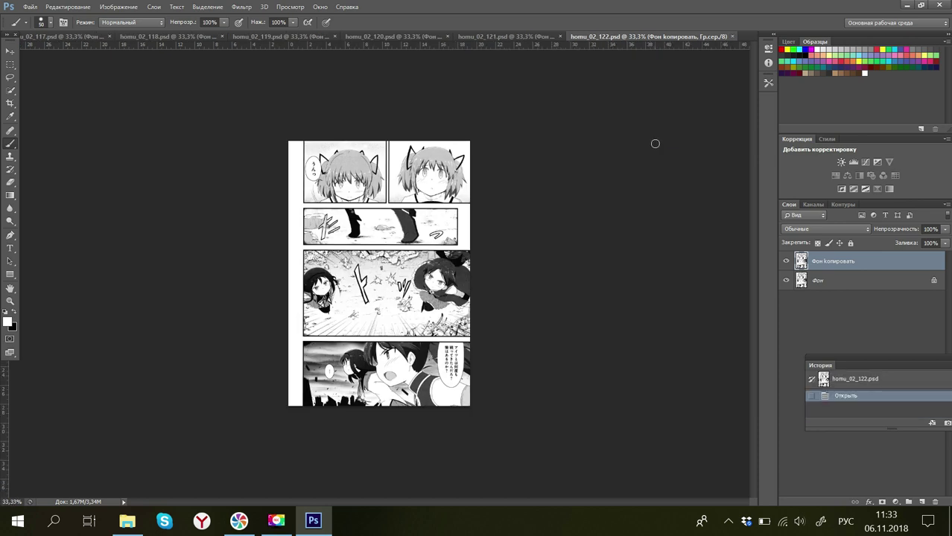
Step: Paint over the text in the oval speech bubble of page 122's top-left panel with the white Brush
{"action": "left_click", "coordinate": [15, 501]}
{"action": "type", "text": "123"}
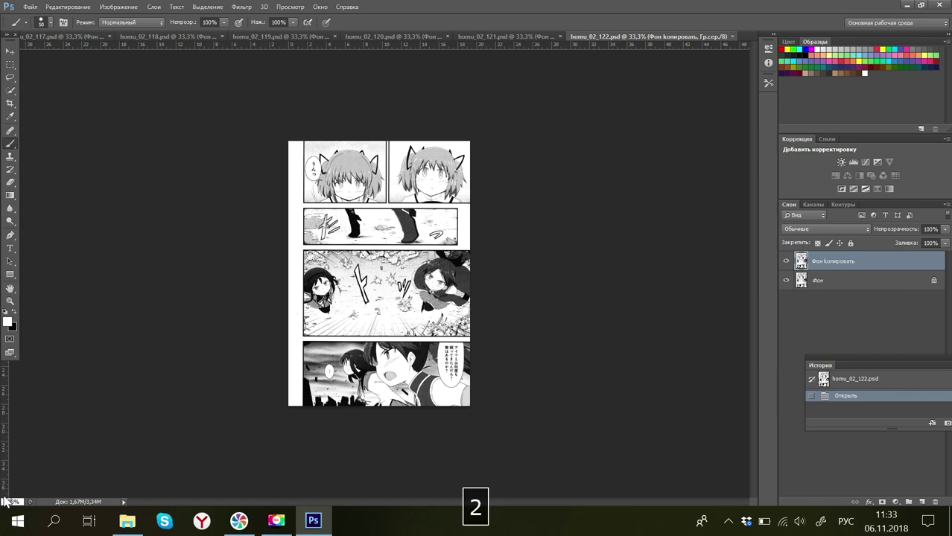
{"action": "key", "text": "Return"}
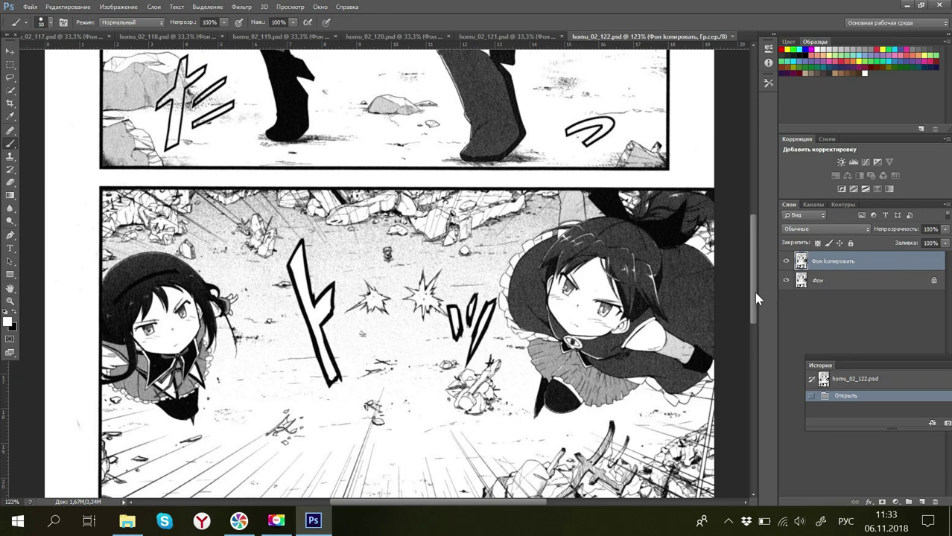
{"action": "left_click_drag", "start_coordinate": [753, 298], "coordinate": [760, 200]}
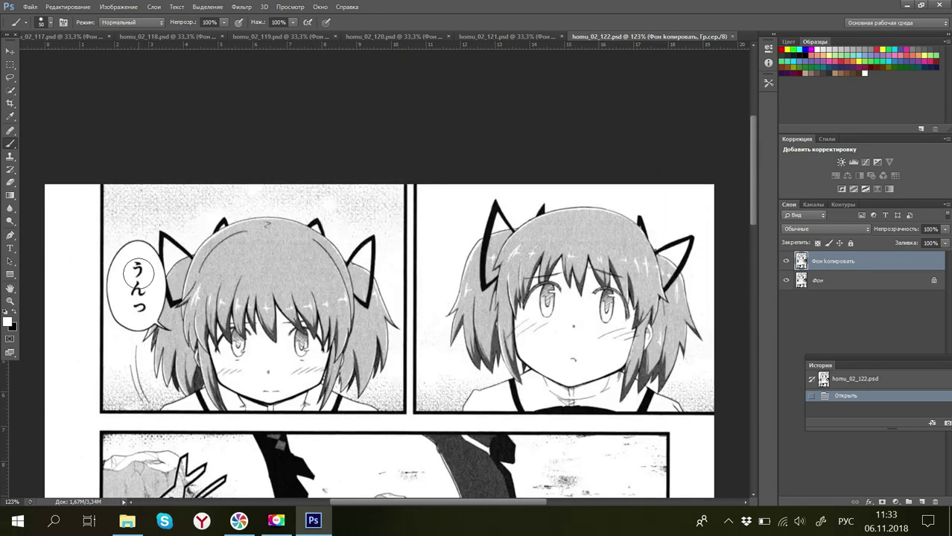
{"action": "left_click_drag", "start_coordinate": [136, 269], "coordinate": [142, 306]}
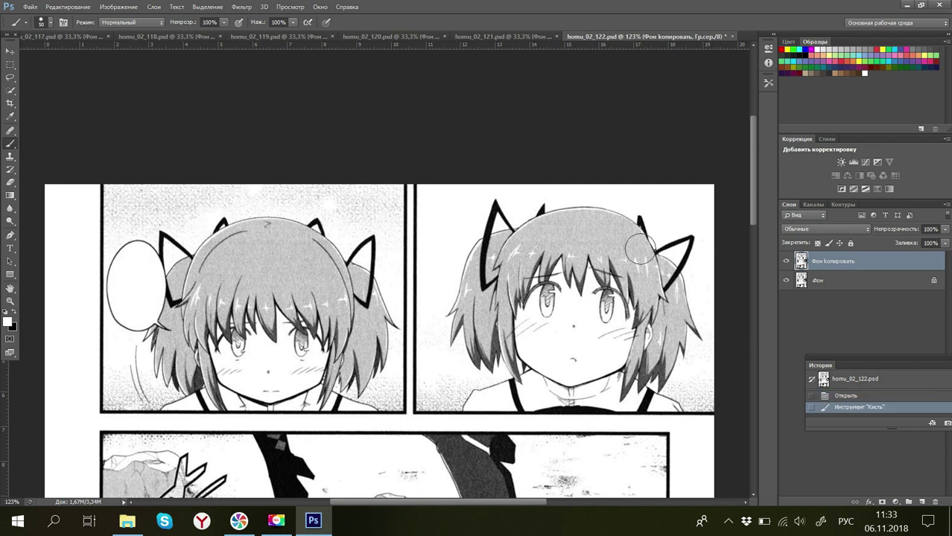
Step: Cover the text in the large oval bubble and the dots in the small bubble of page 122's bottom panel with white
{"action": "mouse_move", "coordinate": [752, 216]}
{"action": "left_mouse_down"}
{"action": "mouse_move", "coordinate": [769, 314]}
{"action": "mouse_move", "coordinate": [760, 307]}
{"action": "mouse_move", "coordinate": [756, 328]}
{"action": "mouse_move", "coordinate": [767, 387]}
{"action": "left_mouse_up"}
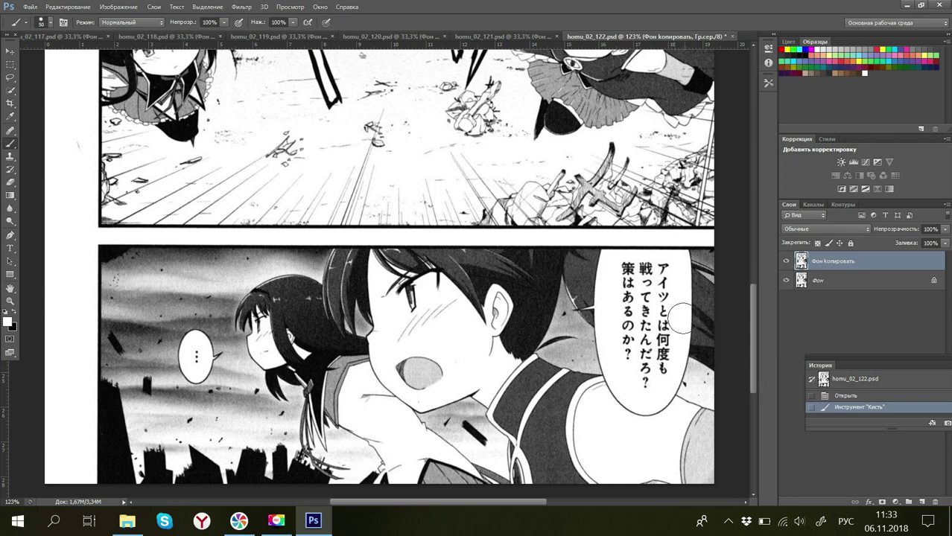
{"action": "mouse_move", "coordinate": [661, 267]}
{"action": "left_mouse_down"}
{"action": "mouse_move", "coordinate": [628, 273]}
{"action": "mouse_move", "coordinate": [657, 288]}
{"action": "mouse_move", "coordinate": [635, 301]}
{"action": "mouse_move", "coordinate": [657, 308]}
{"action": "mouse_move", "coordinate": [661, 326]}
{"action": "mouse_move", "coordinate": [660, 363]}
{"action": "mouse_move", "coordinate": [646, 383]}
{"action": "mouse_move", "coordinate": [631, 327]}
{"action": "left_mouse_up"}
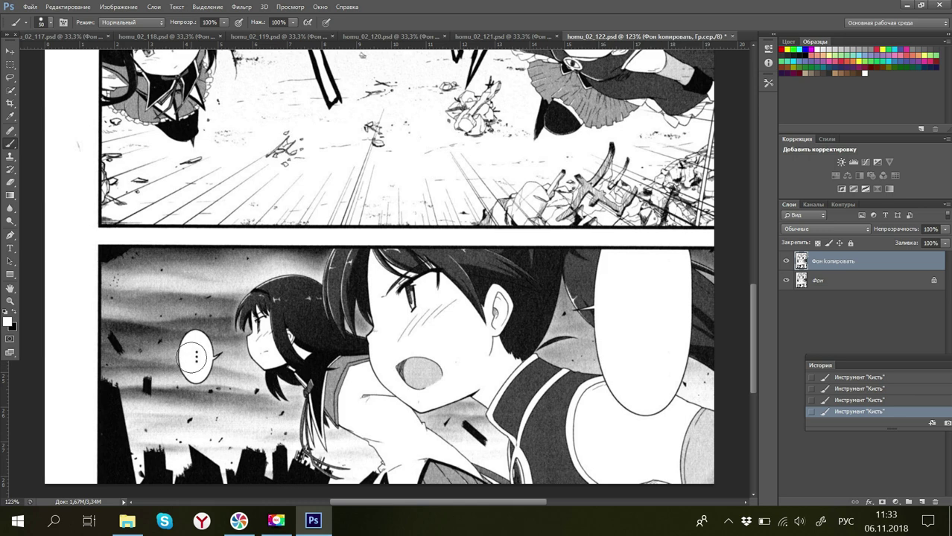
{"action": "left_click", "coordinate": [196, 358]}
Step: Save the cleaned page homu_02_122.psd and close it
{"action": "left_click_drag", "start_coordinate": [754, 362], "coordinate": [754, 391]}
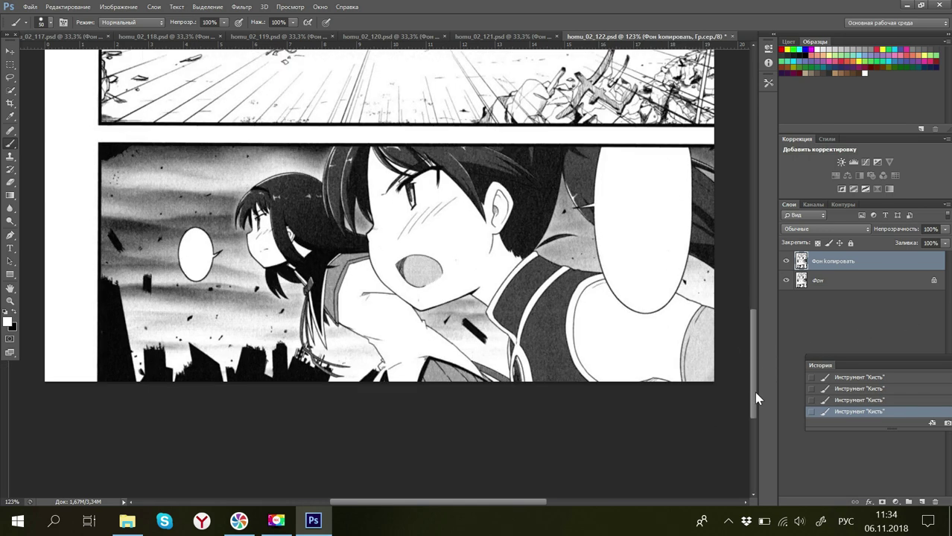
{"action": "left_click", "coordinate": [12, 500]}
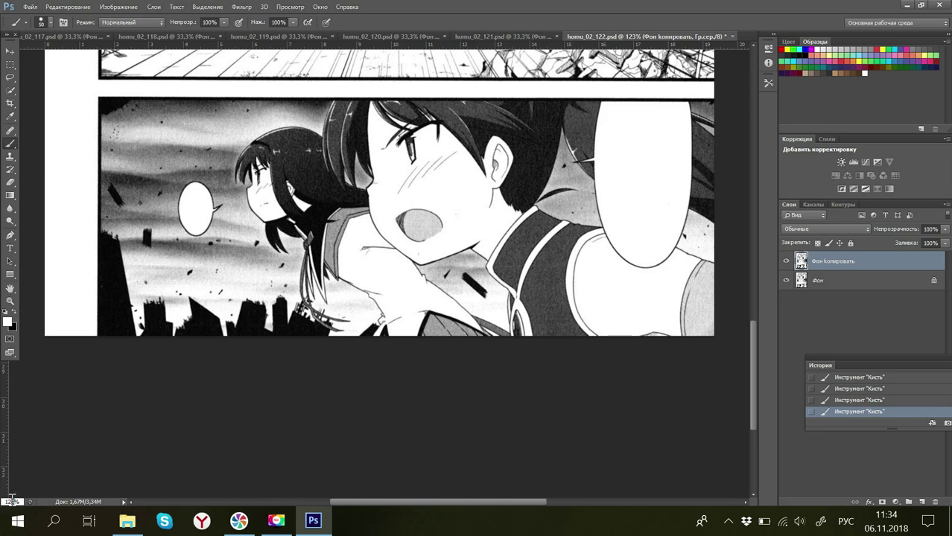
{"action": "type", "text": "45"}
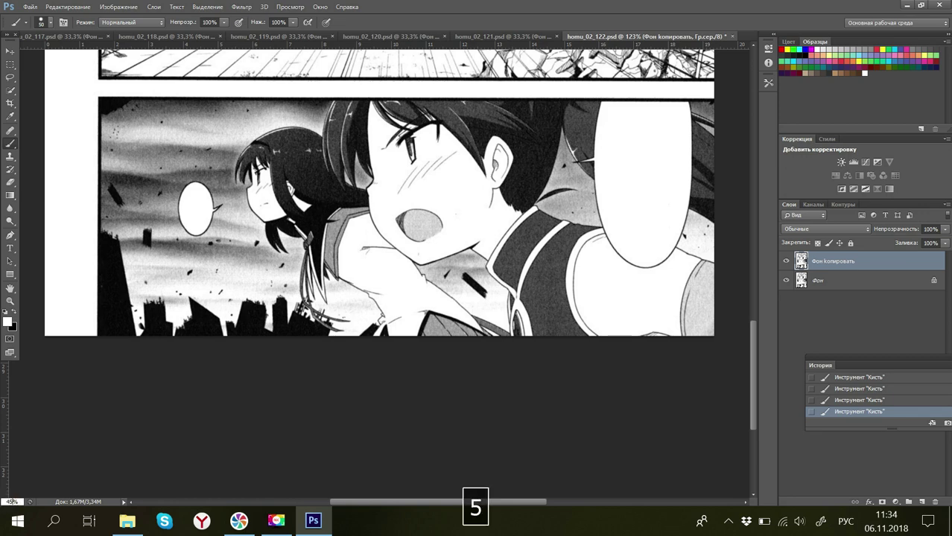
{"action": "key", "text": "Return"}
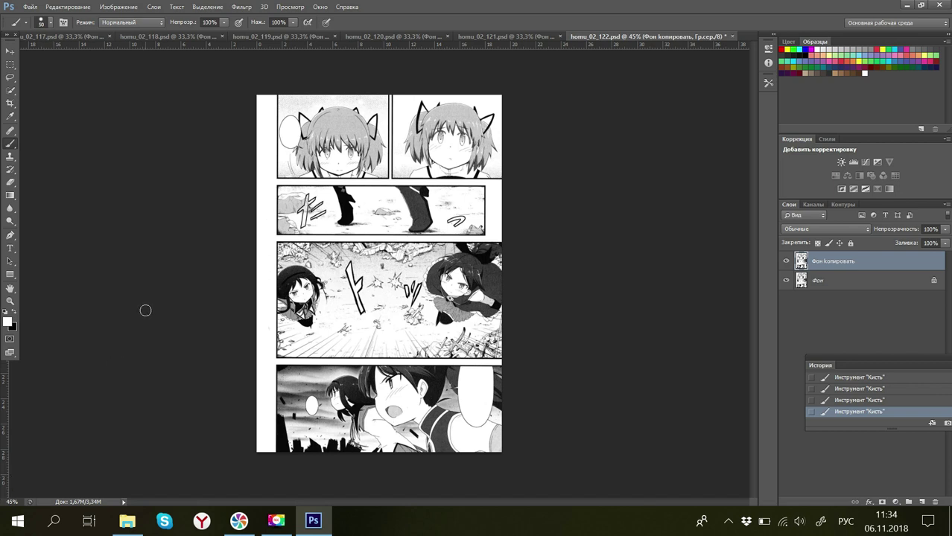
{"action": "left_click", "coordinate": [29, 7]}
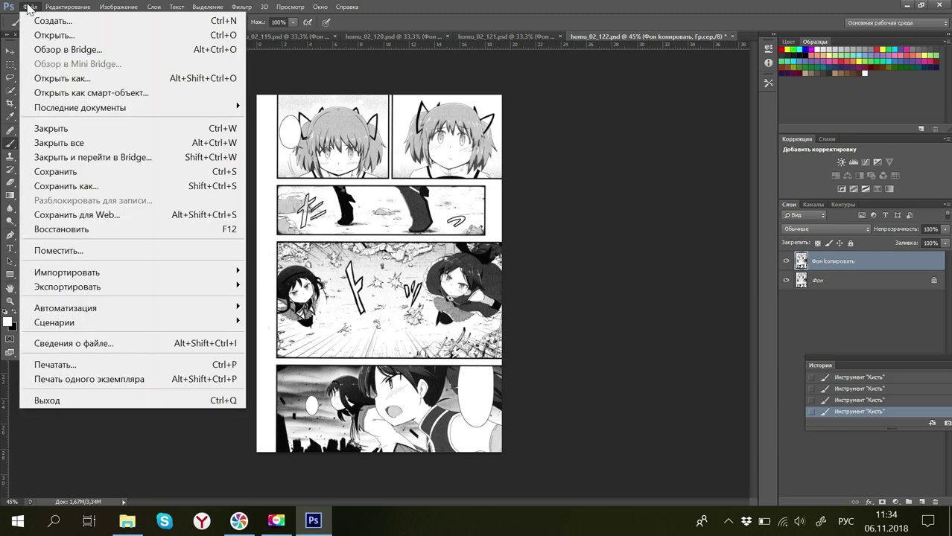
{"action": "left_click", "coordinate": [50, 171]}
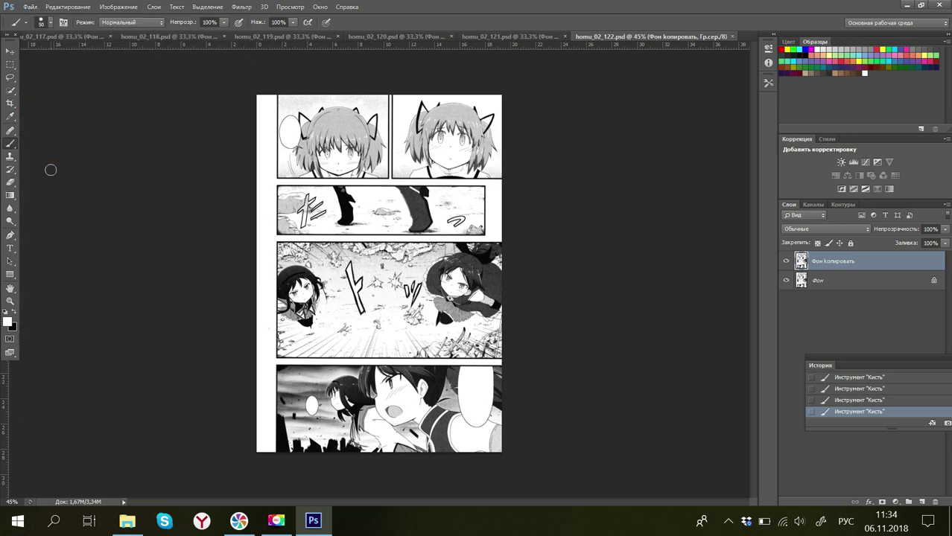
{"action": "left_click", "coordinate": [733, 36]}
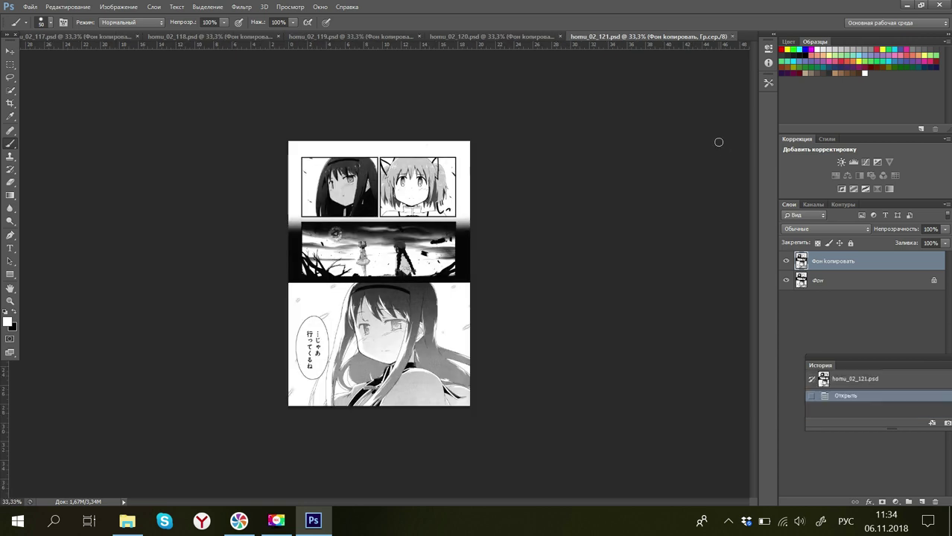
Step: Paint over both columns of text in the oval speech bubble of page 121's bottom panel with the white Brush
{"action": "left_click", "coordinate": [20, 502]}
{"action": "type", "text": "120"}
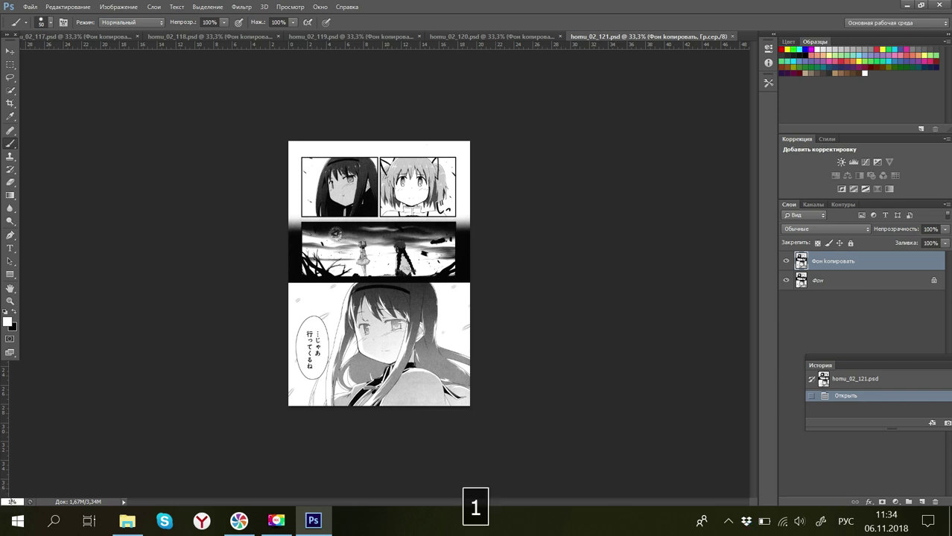
{"action": "key", "text": "Return"}
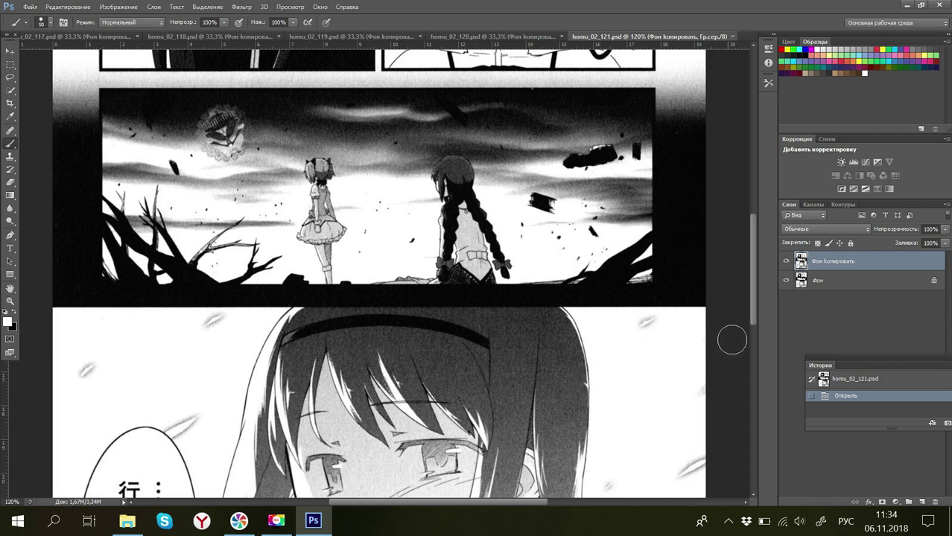
{"action": "left_click_drag", "start_coordinate": [751, 322], "coordinate": [751, 262]}
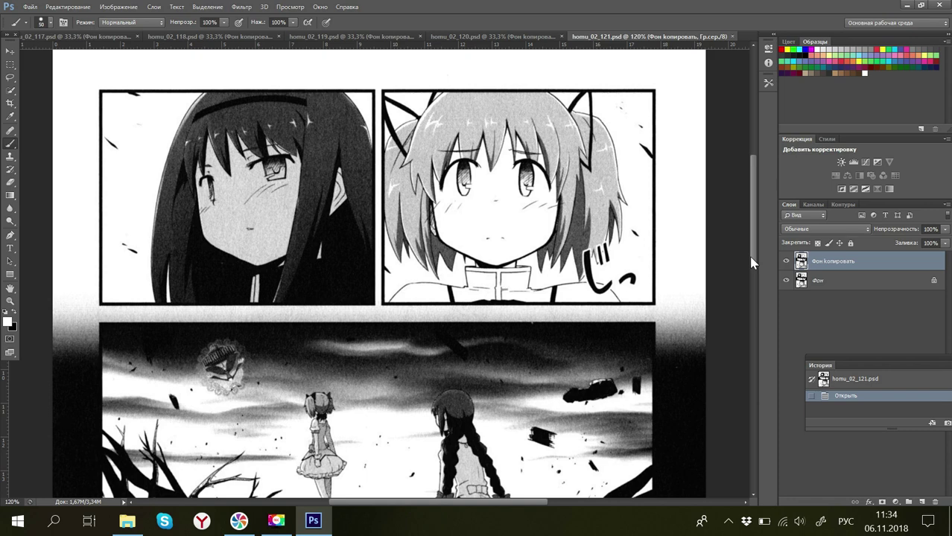
{"action": "left_click_drag", "start_coordinate": [751, 263], "coordinate": [780, 383]}
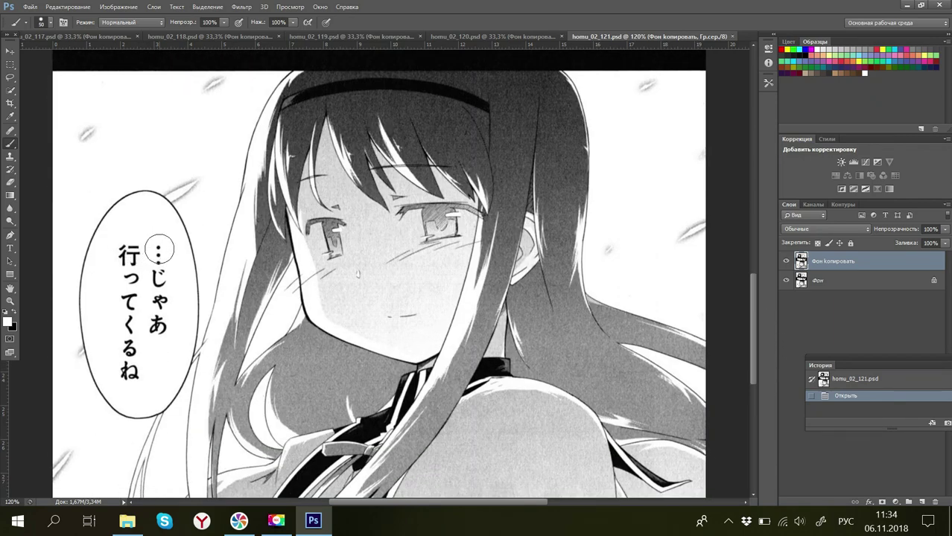
{"action": "left_click_drag", "start_coordinate": [154, 244], "coordinate": [154, 337]}
{"action": "mouse_move", "coordinate": [117, 253]}
{"action": "left_mouse_down"}
{"action": "mouse_move", "coordinate": [132, 272]}
{"action": "mouse_move", "coordinate": [123, 362]}
{"action": "mouse_move", "coordinate": [132, 372]}
{"action": "left_mouse_up"}
{"action": "left_click", "coordinate": [129, 368]}
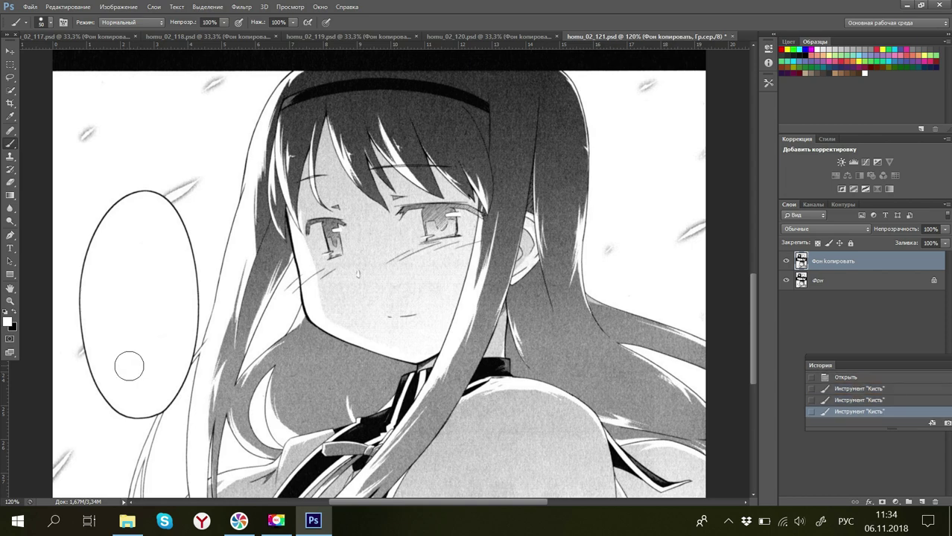
{"action": "left_click", "coordinate": [127, 372]}
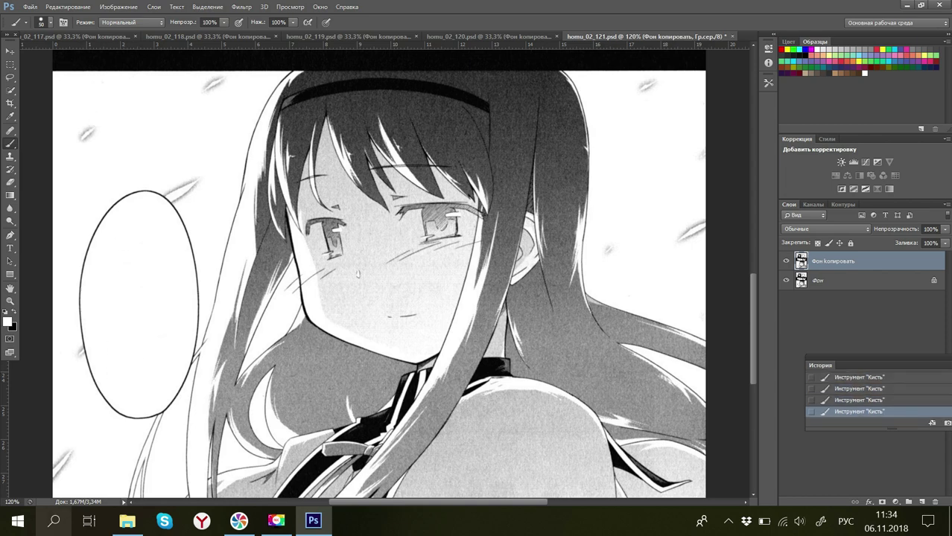
Step: Save the cleaned page homu_02_121.psd and close it
{"action": "left_click", "coordinate": [12, 501]}
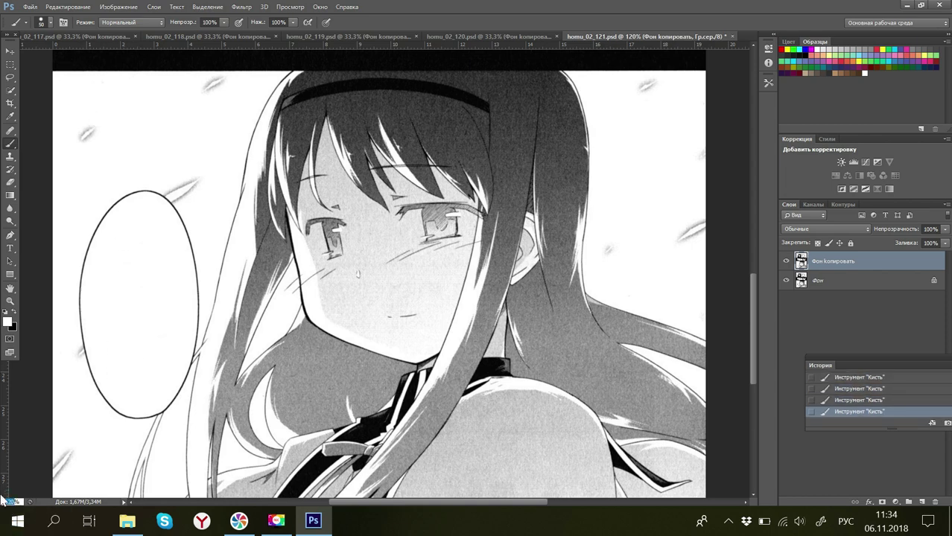
{"action": "type", "text": "45"}
{"action": "key", "text": "Return"}
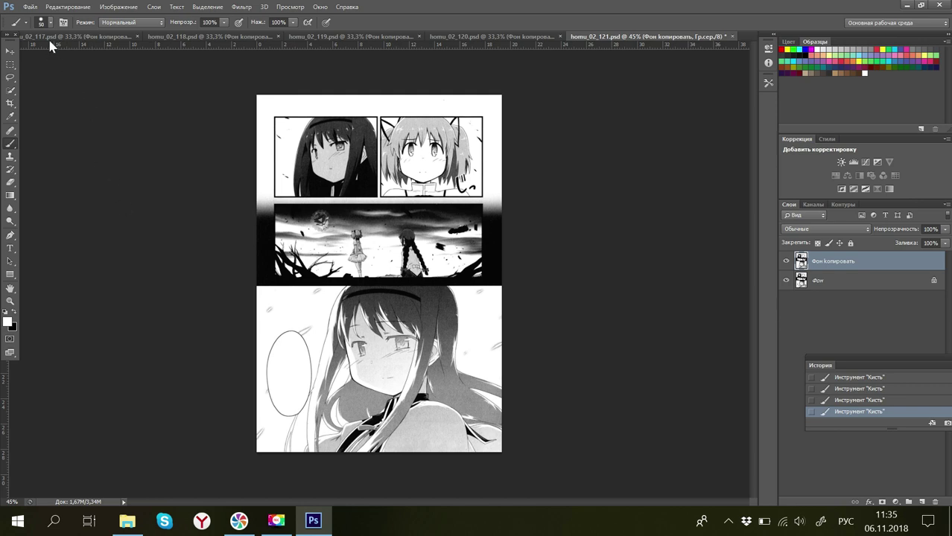
{"action": "left_click", "coordinate": [29, 6]}
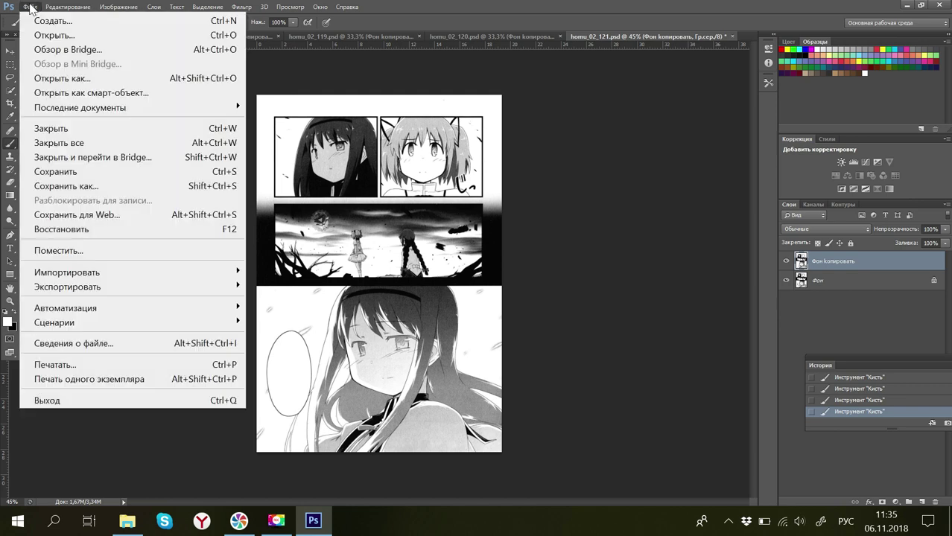
{"action": "left_click", "coordinate": [57, 176]}
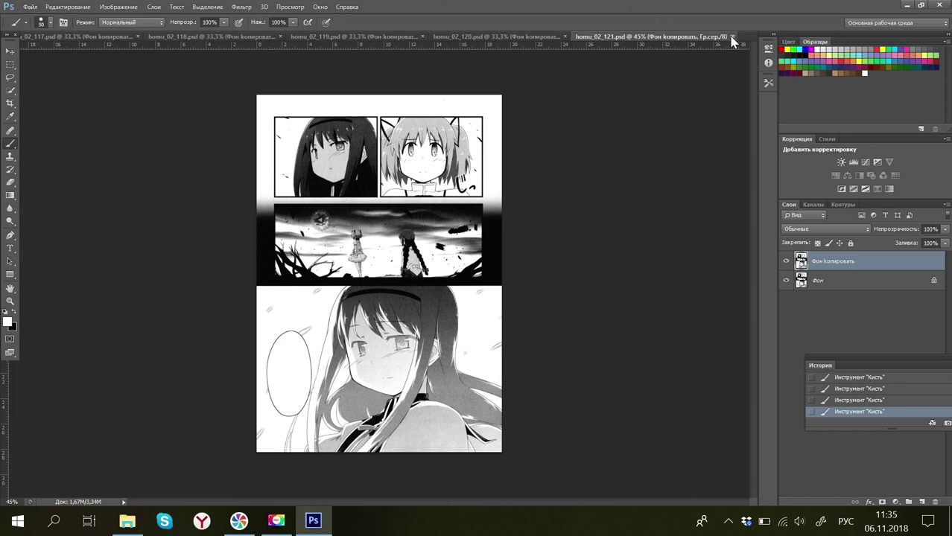
{"action": "key", "text": "ctrl+w"}
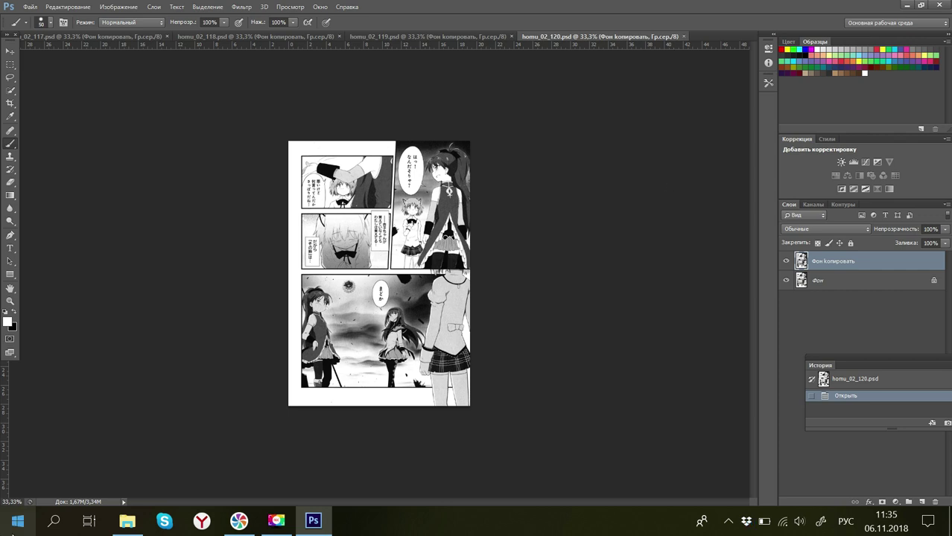
Step: Paint over the text in the large oval bubble and the top-left panel's bubble on page 120 with the white Brush
{"action": "left_click", "coordinate": [3, 499]}
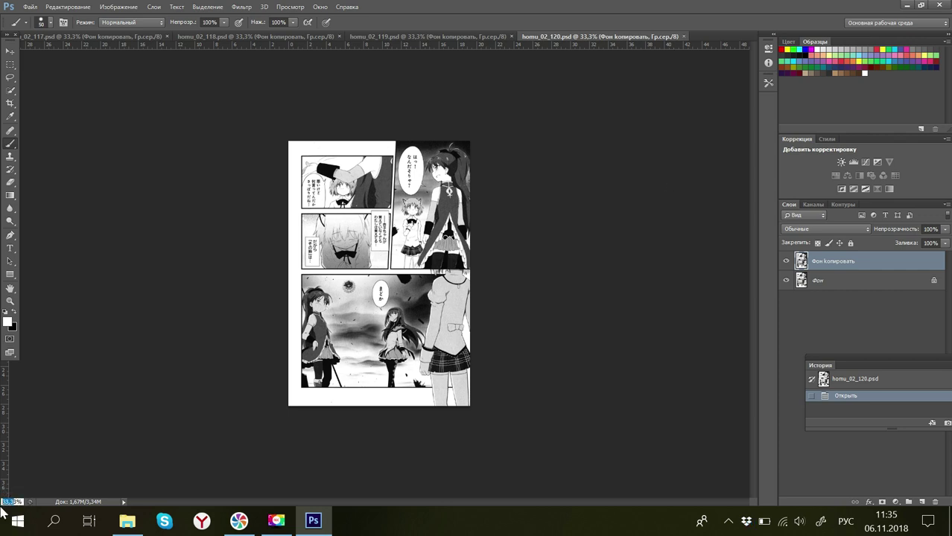
{"action": "type", "text": "123"}
{"action": "key", "text": "Return"}
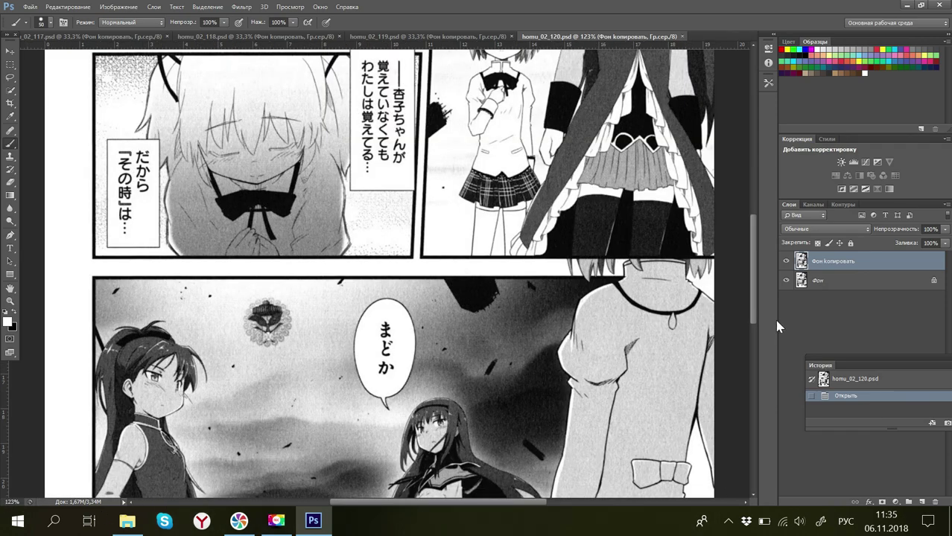
{"action": "left_click_drag", "start_coordinate": [754, 318], "coordinate": [754, 243]}
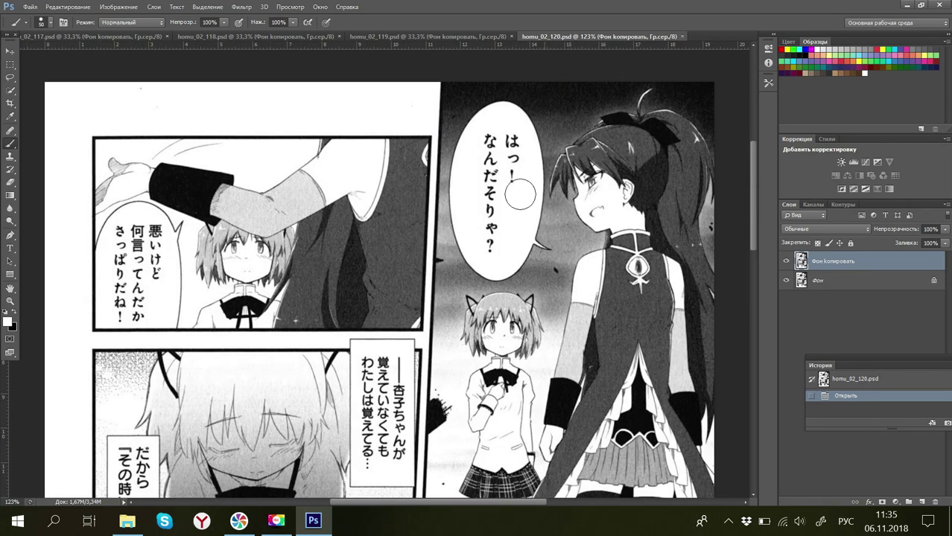
{"action": "mouse_move", "coordinate": [514, 134]}
{"action": "left_mouse_down"}
{"action": "mouse_move", "coordinate": [510, 172]}
{"action": "mouse_move", "coordinate": [494, 138]}
{"action": "mouse_move", "coordinate": [489, 247]}
{"action": "left_mouse_up"}
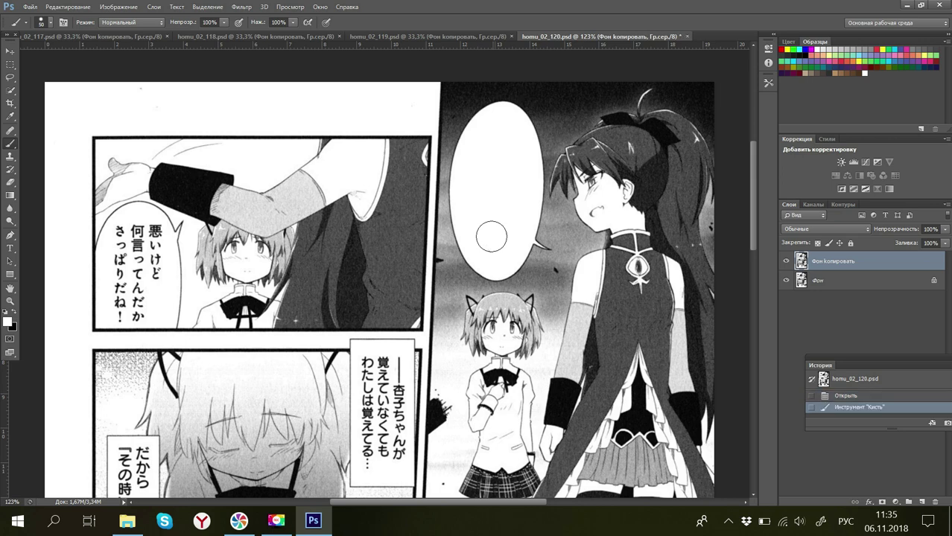
{"action": "mouse_move", "coordinate": [155, 222]}
{"action": "left_mouse_down"}
{"action": "mouse_move", "coordinate": [155, 272]}
{"action": "mouse_move", "coordinate": [122, 232]}
{"action": "mouse_move", "coordinate": [127, 298]}
{"action": "mouse_move", "coordinate": [135, 295]}
{"action": "mouse_move", "coordinate": [119, 293]}
{"action": "left_mouse_up"}
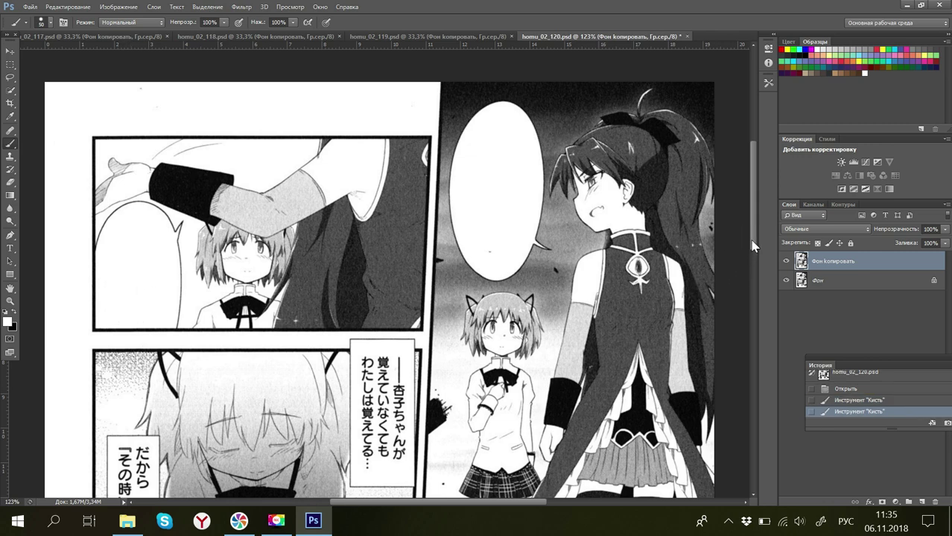
Step: Cover the text in both rectangular caption boxes of page 120's middle-left panel with white, undoing the misplaced stroke
{"action": "scroll", "coordinate": [759, 259], "scroll_direction": "down", "scroll_amount": 3}
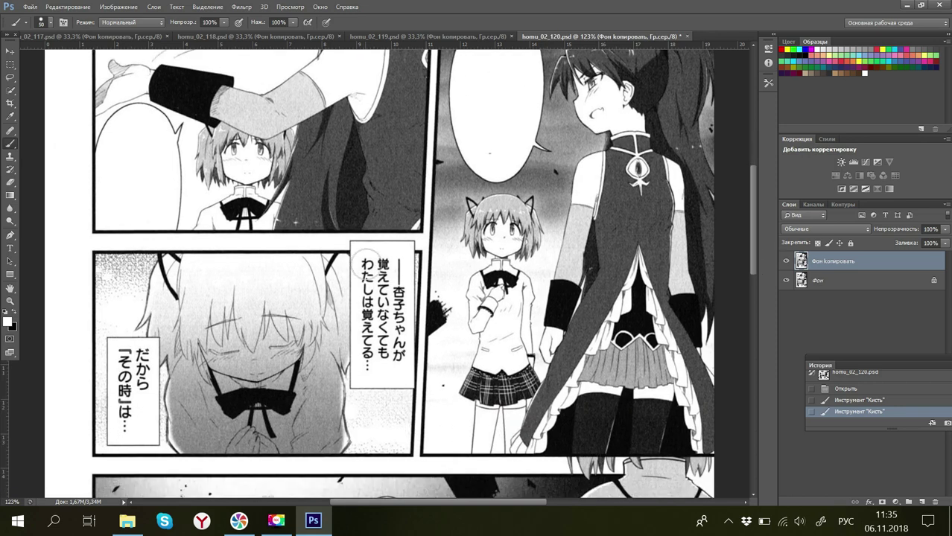
{"action": "mouse_move", "coordinate": [363, 255]}
{"action": "left_mouse_down"}
{"action": "mouse_move", "coordinate": [395, 269]}
{"action": "mouse_move", "coordinate": [387, 294]}
{"action": "left_mouse_up"}
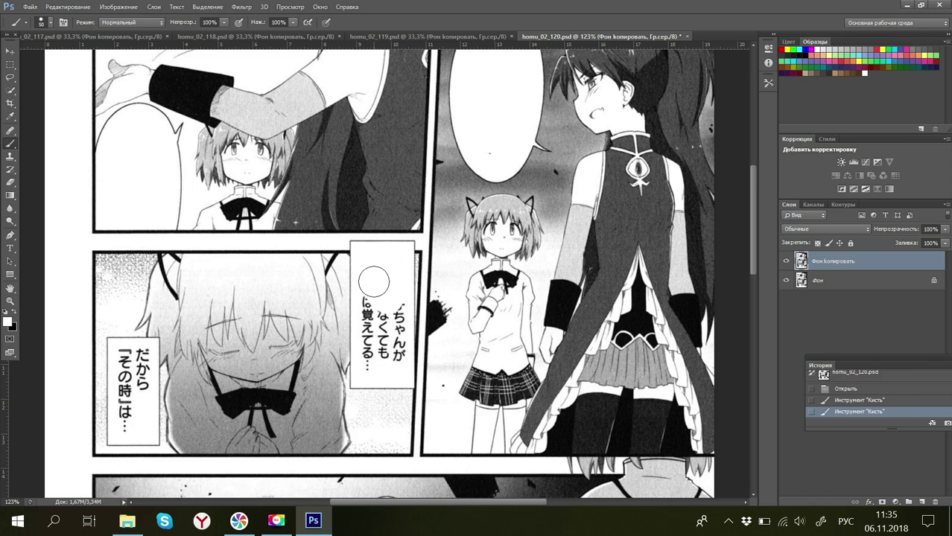
{"action": "mouse_move", "coordinate": [377, 284]}
{"action": "left_mouse_down"}
{"action": "mouse_move", "coordinate": [375, 313]}
{"action": "mouse_move", "coordinate": [380, 328]}
{"action": "mouse_move", "coordinate": [389, 304]}
{"action": "mouse_move", "coordinate": [394, 339]}
{"action": "mouse_move", "coordinate": [375, 361]}
{"action": "mouse_move", "coordinate": [376, 325]}
{"action": "left_mouse_up"}
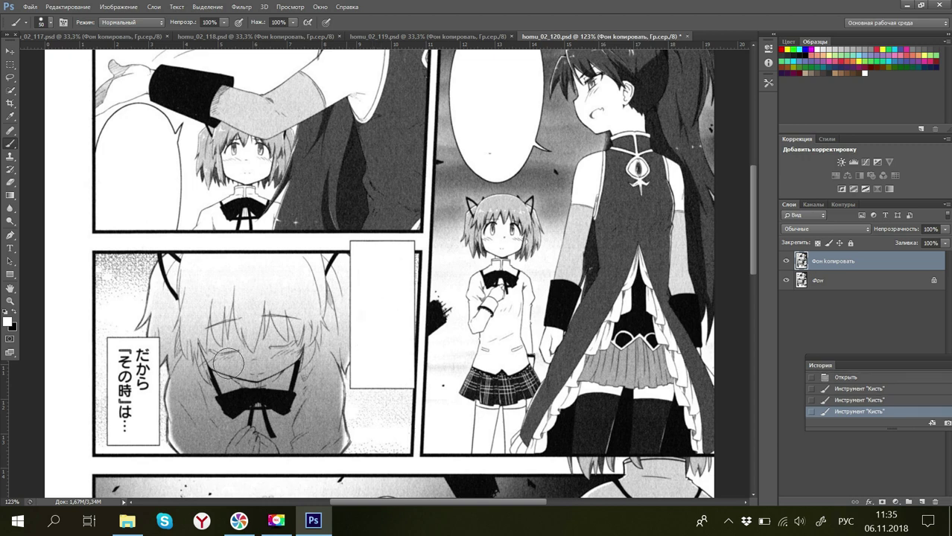
{"action": "left_click_drag", "start_coordinate": [128, 357], "coordinate": [128, 354]}
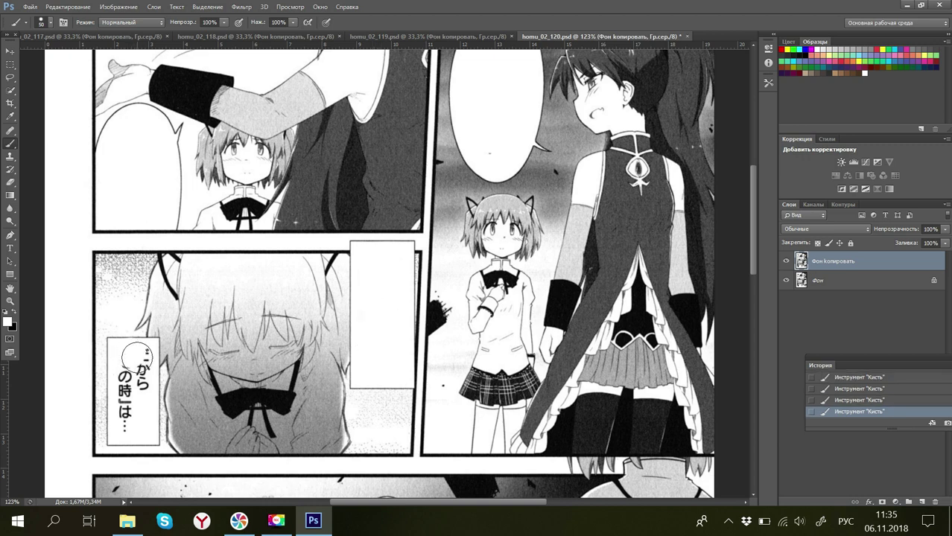
{"action": "left_click", "coordinate": [853, 400]}
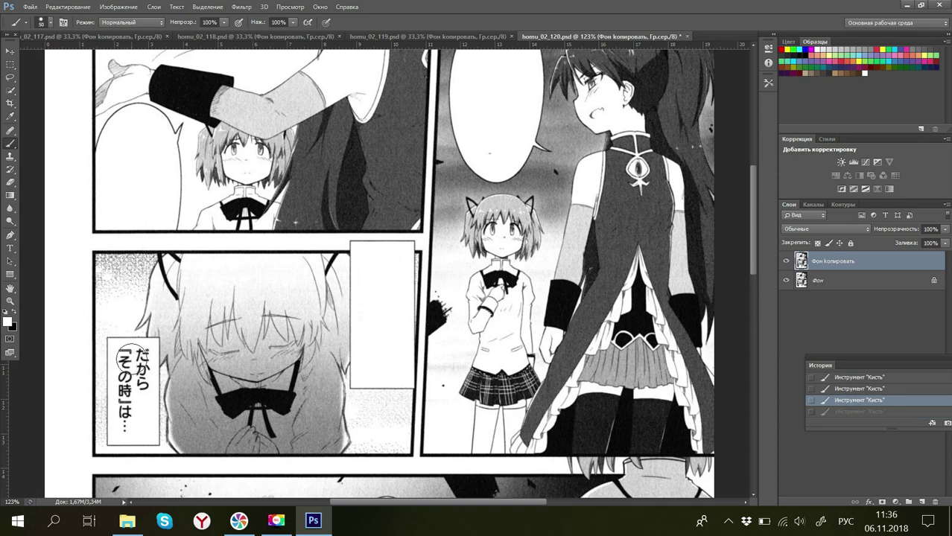
{"action": "mouse_move", "coordinate": [128, 360]}
{"action": "left_mouse_down"}
{"action": "mouse_move", "coordinate": [126, 395]}
{"action": "mouse_move", "coordinate": [129, 357]}
{"action": "mouse_move", "coordinate": [129, 410]}
{"action": "left_mouse_up"}
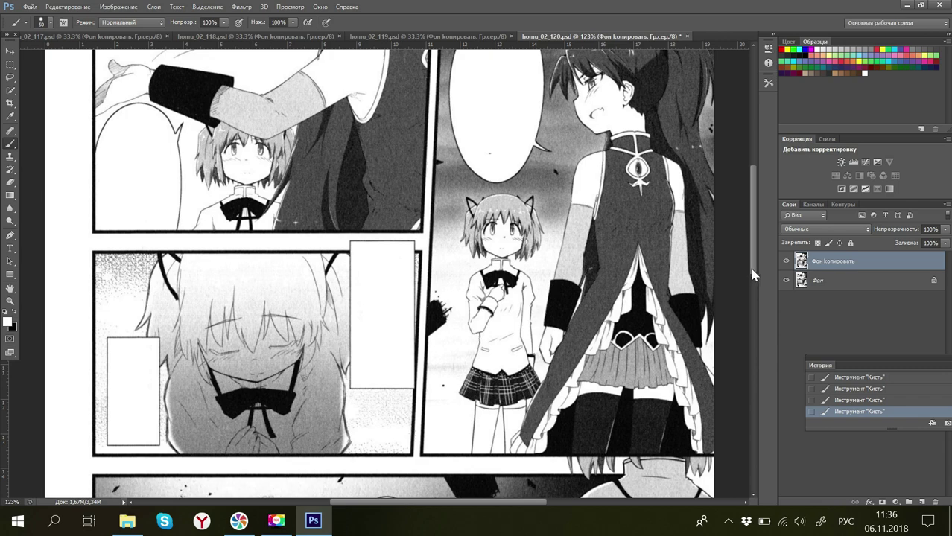
Step: Paint out the text in the small oval bubble of page 120's bottom panel with white
{"action": "left_click_drag", "start_coordinate": [753, 272], "coordinate": [757, 348]}
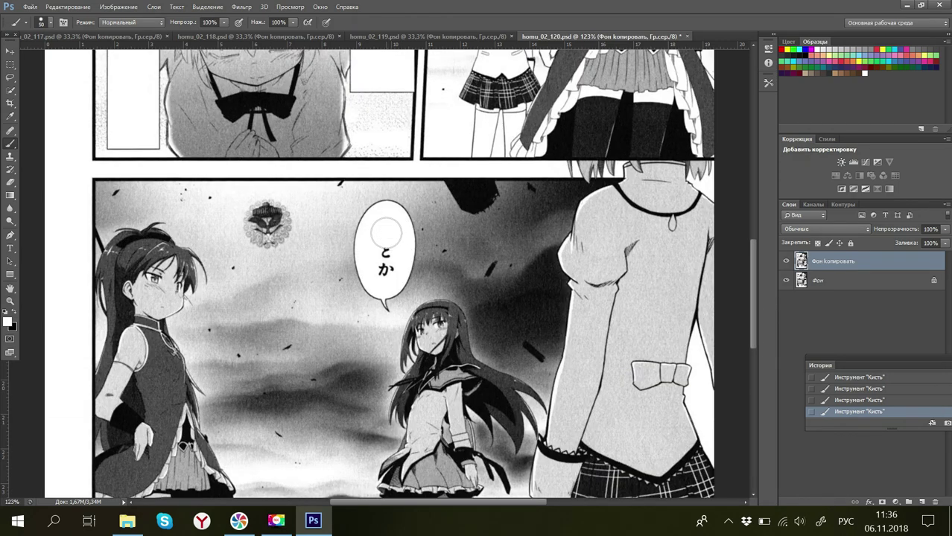
{"action": "left_click_drag", "start_coordinate": [385, 233], "coordinate": [384, 265]}
{"action": "left_click_drag", "start_coordinate": [753, 350], "coordinate": [758, 405]}
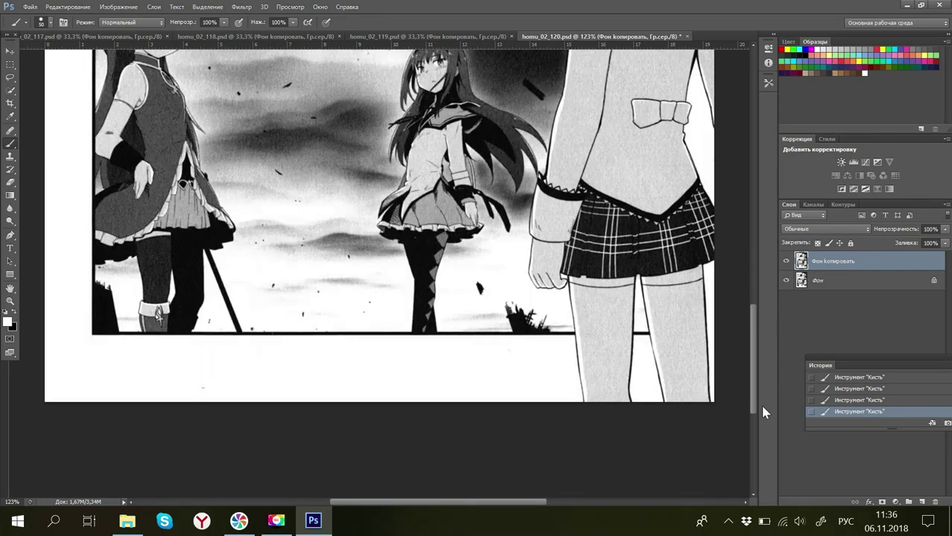
Step: Check the whole page at 53% zoom, save homu_02_120.psd and close it
{"action": "left_click", "coordinate": [3, 500]}
{"action": "type", "text": "53"}
{"action": "key", "text": "Return"}
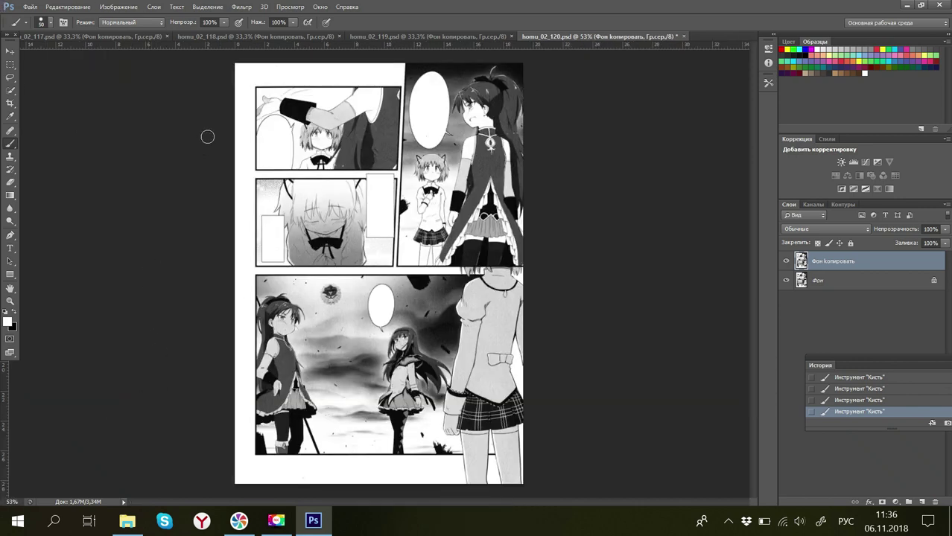
{"action": "left_click", "coordinate": [30, 7]}
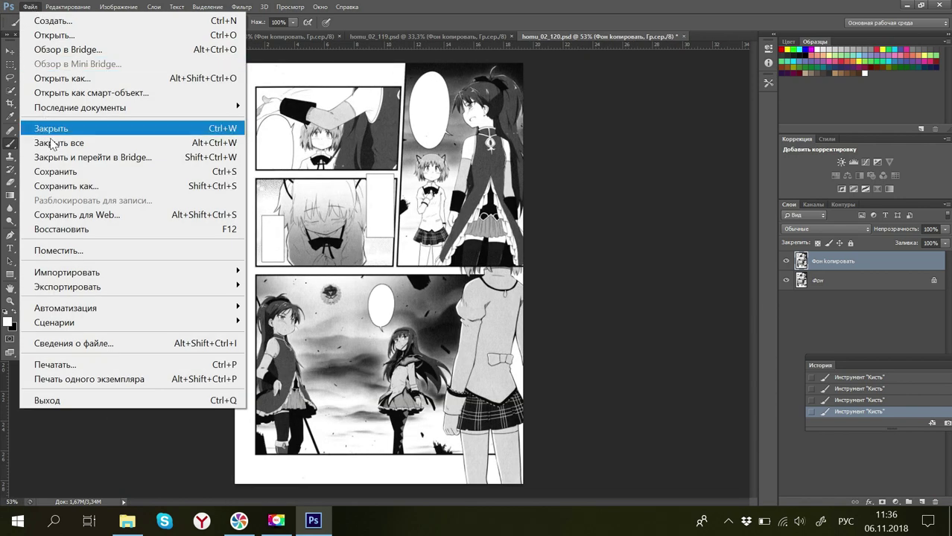
{"action": "left_click", "coordinate": [52, 176]}
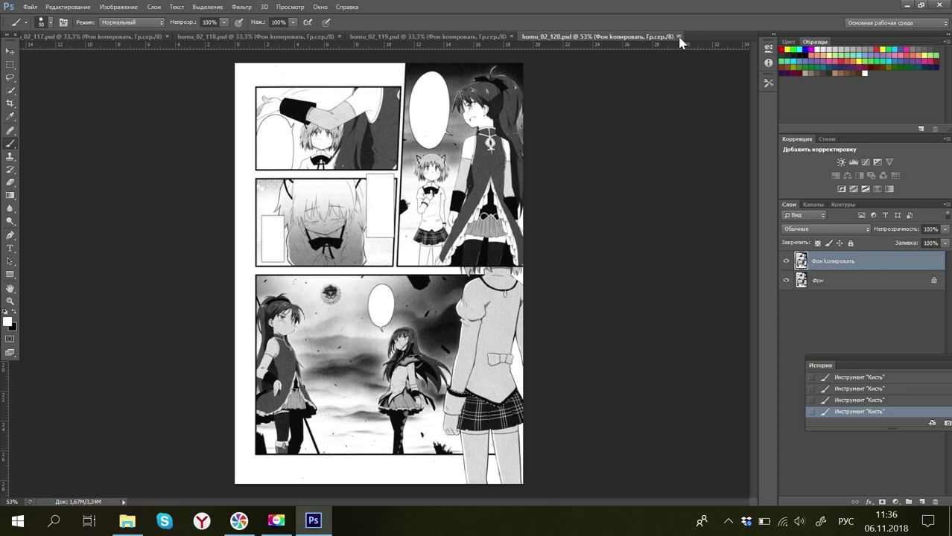
{"action": "key", "text": "ctrl+w"}
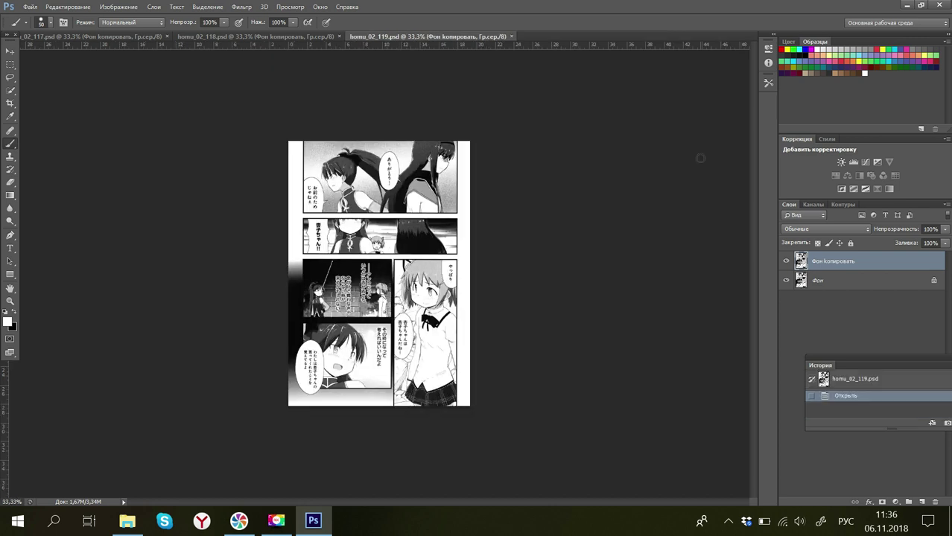
Step: Paint over the text in both speech bubbles of page 119's top panel with the white Brush
{"action": "left_click", "coordinate": [4, 500]}
{"action": "type", "text": "123"}
{"action": "key", "text": "Return"}
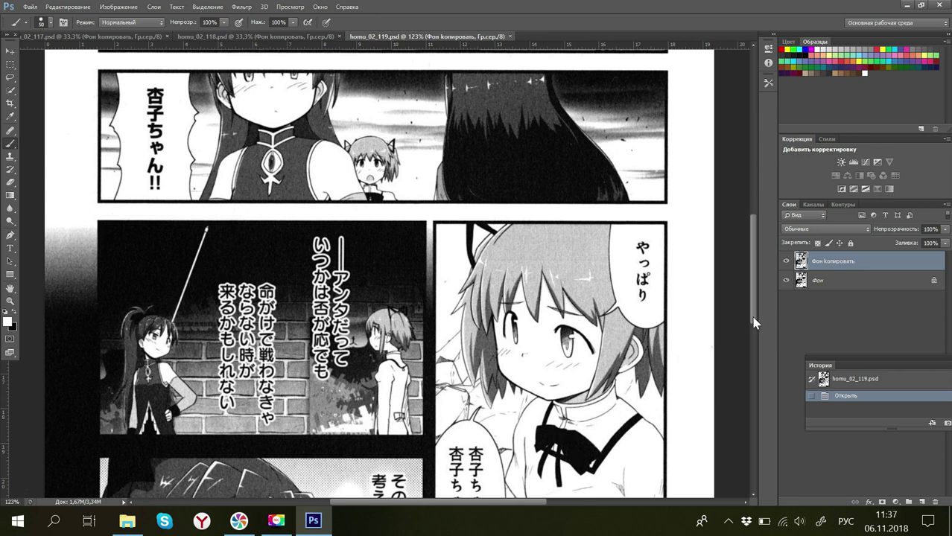
{"action": "scroll", "coordinate": [750, 296], "scroll_direction": "up", "scroll_amount": 10}
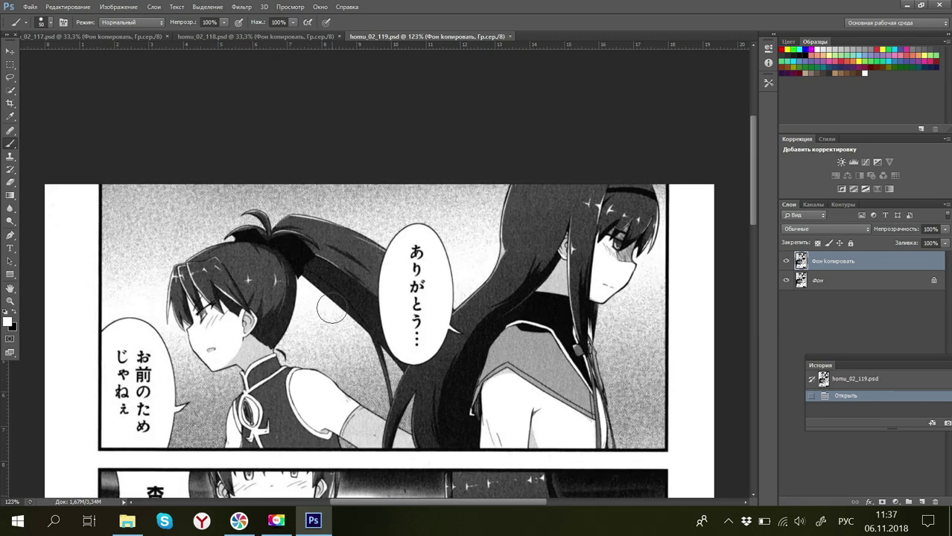
{"action": "left_click_drag", "start_coordinate": [416, 245], "coordinate": [415, 339]}
{"action": "mouse_move", "coordinate": [119, 367]}
{"action": "left_mouse_down"}
{"action": "mouse_move", "coordinate": [128, 377]}
{"action": "mouse_move", "coordinate": [126, 402]}
{"action": "mouse_move", "coordinate": [137, 393]}
{"action": "mouse_move", "coordinate": [141, 415]}
{"action": "mouse_move", "coordinate": [135, 423]}
{"action": "mouse_move", "coordinate": [134, 400]}
{"action": "left_mouse_up"}
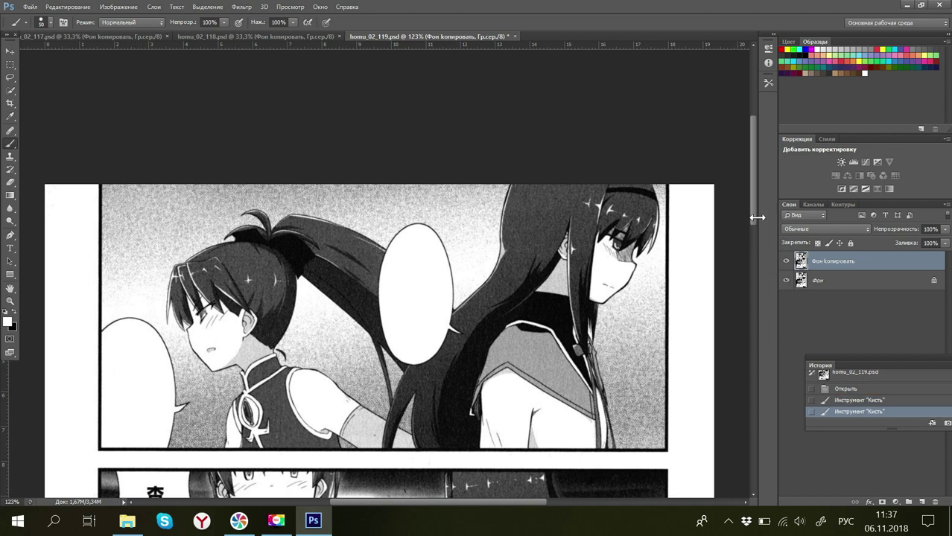
Step: Cover the bold text in the jagged speech bubble of page 119's second panel with white
{"action": "scroll", "coordinate": [756, 216], "scroll_direction": "down", "scroll_amount": 1}
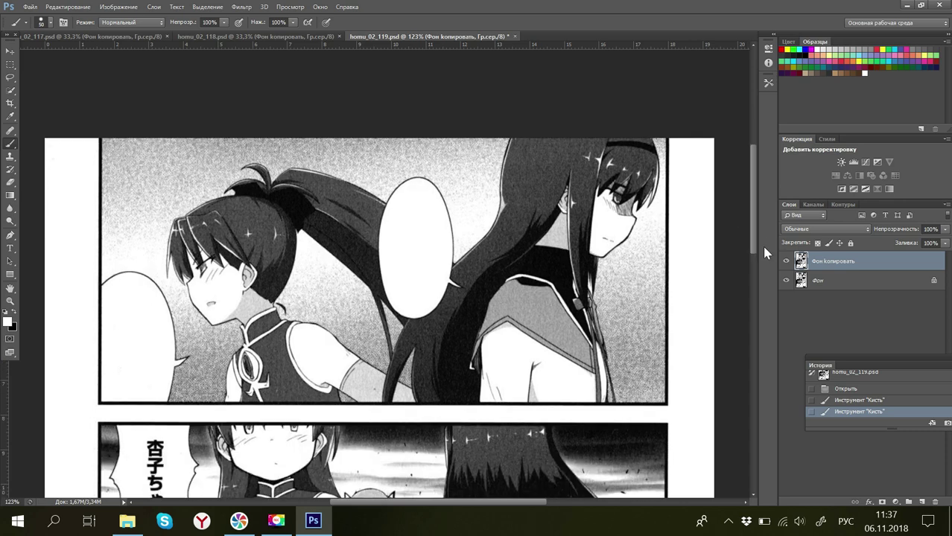
{"action": "scroll", "coordinate": [762, 246], "scroll_direction": "down", "scroll_amount": 4}
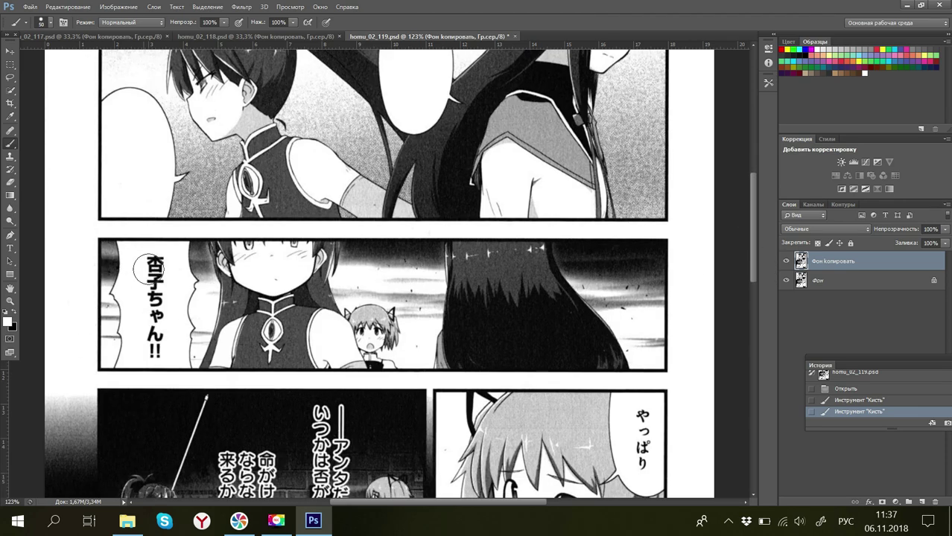
{"action": "mouse_move", "coordinate": [147, 258]}
{"action": "left_mouse_down"}
{"action": "mouse_move", "coordinate": [156, 274]}
{"action": "mouse_move", "coordinate": [153, 351]}
{"action": "left_mouse_up"}
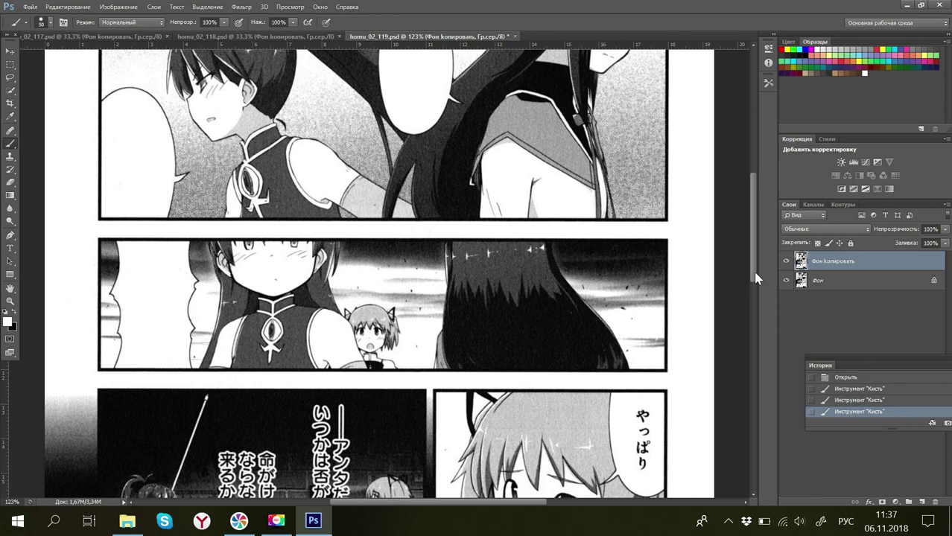
Step: Paint out the text in the upper corner bubble and the lower oval bubble of page 119's tall right-hand panel
{"action": "left_click_drag", "start_coordinate": [755, 278], "coordinate": [755, 316]}
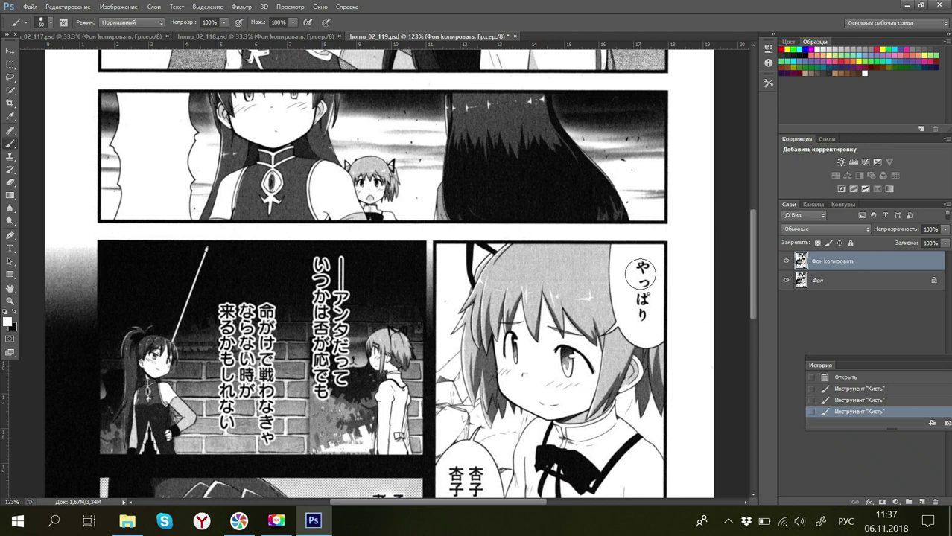
{"action": "left_click_drag", "start_coordinate": [641, 273], "coordinate": [643, 316]}
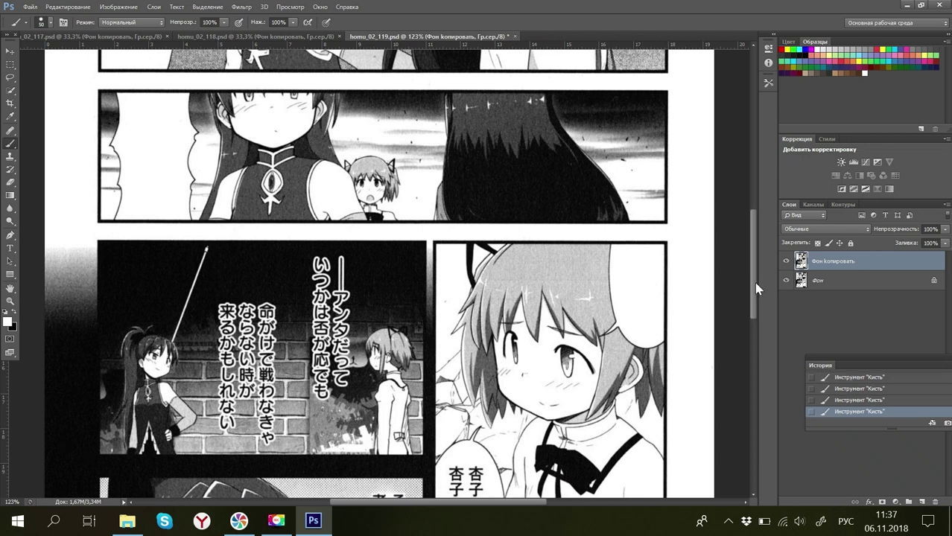
{"action": "left_click_drag", "start_coordinate": [754, 282], "coordinate": [758, 330]}
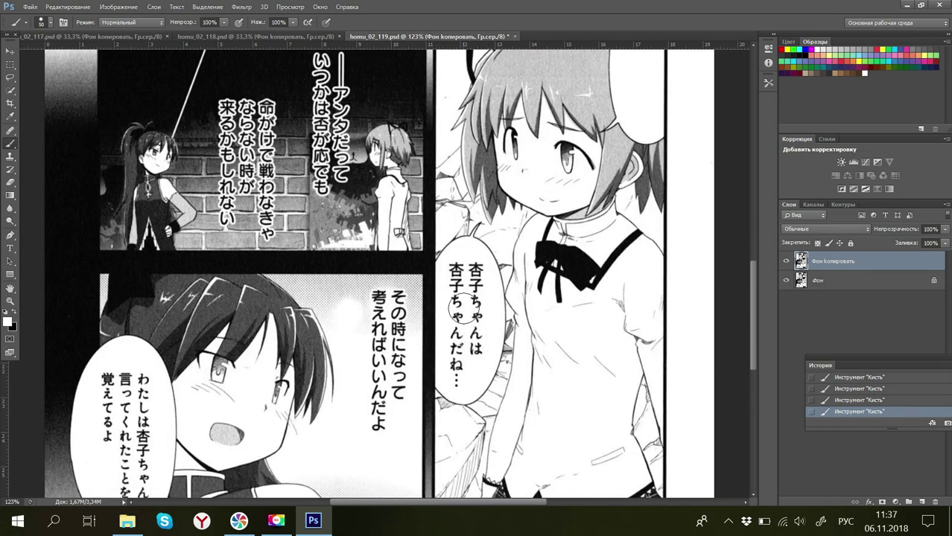
{"action": "mouse_move", "coordinate": [470, 265]}
{"action": "left_mouse_down"}
{"action": "mouse_move", "coordinate": [475, 345]}
{"action": "mouse_move", "coordinate": [458, 372]}
{"action": "left_mouse_up"}
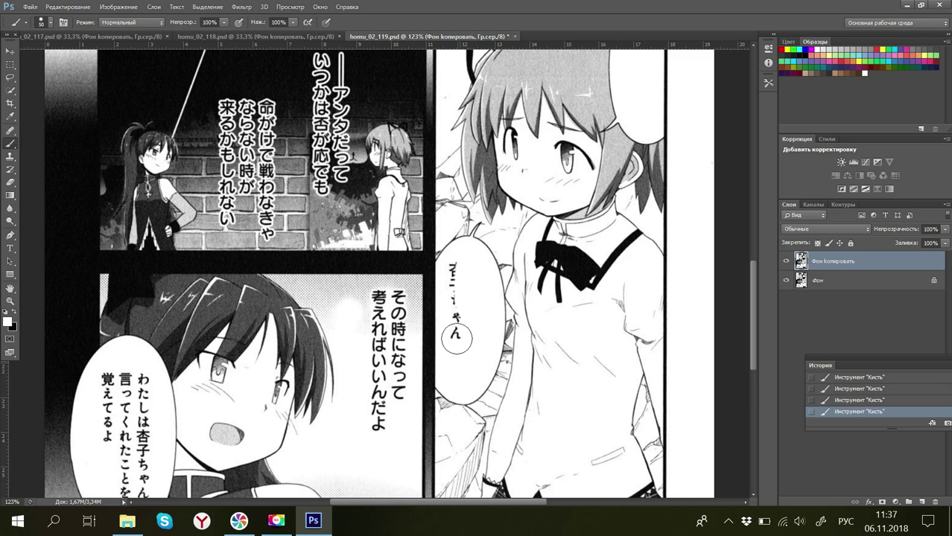
{"action": "mouse_move", "coordinate": [457, 339]}
{"action": "left_mouse_down"}
{"action": "mouse_move", "coordinate": [459, 269]}
{"action": "mouse_move", "coordinate": [471, 295]}
{"action": "left_mouse_up"}
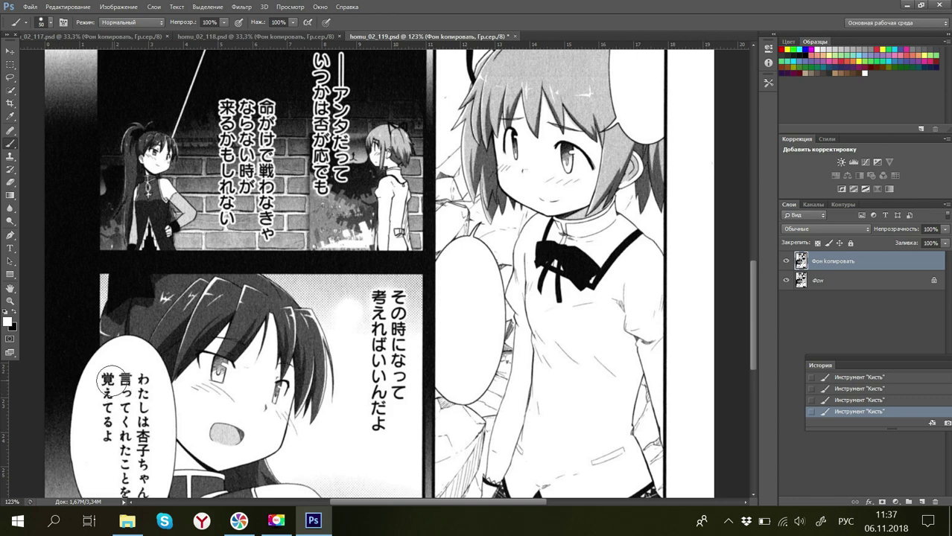
Step: Cover all three columns of text in the oval bubble of page 119's bottom-left panel with white
{"action": "mouse_move", "coordinate": [112, 382]}
{"action": "left_mouse_down"}
{"action": "mouse_move", "coordinate": [144, 381]}
{"action": "mouse_move", "coordinate": [138, 396]}
{"action": "mouse_move", "coordinate": [112, 403]}
{"action": "mouse_move", "coordinate": [115, 421]}
{"action": "mouse_move", "coordinate": [137, 413]}
{"action": "mouse_move", "coordinate": [115, 435]}
{"action": "mouse_move", "coordinate": [138, 432]}
{"action": "mouse_move", "coordinate": [133, 423]}
{"action": "left_mouse_up"}
{"action": "scroll", "coordinate": [127, 414], "scroll_direction": "down", "scroll_amount": 2}
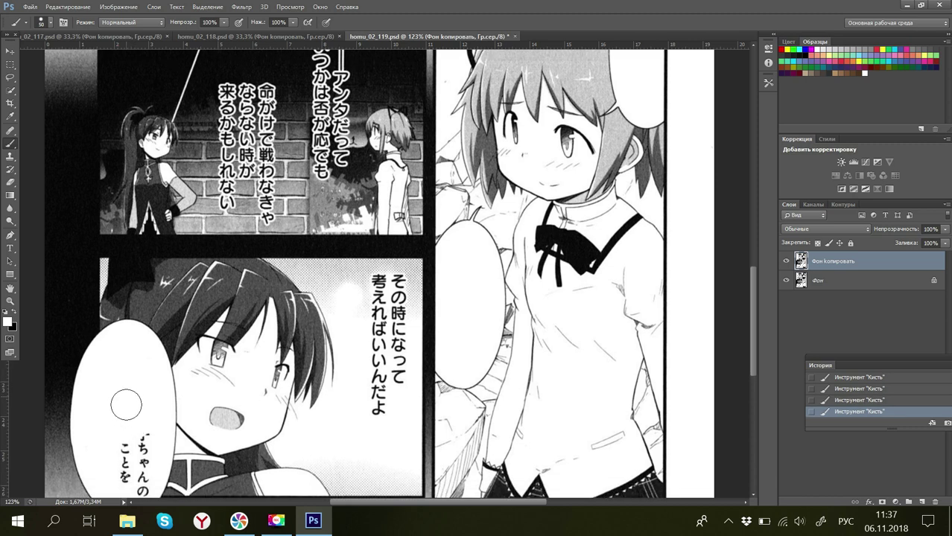
{"action": "scroll", "coordinate": [125, 404], "scroll_direction": "down", "scroll_amount": 5}
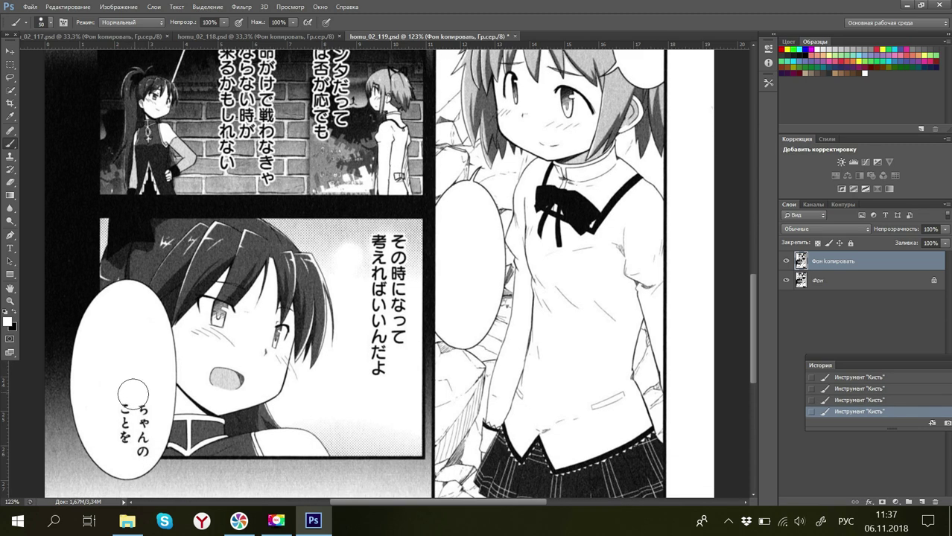
{"action": "mouse_move", "coordinate": [132, 394]}
{"action": "left_mouse_down"}
{"action": "mouse_move", "coordinate": [123, 399]}
{"action": "mouse_move", "coordinate": [138, 408]}
{"action": "mouse_move", "coordinate": [129, 436]}
{"action": "mouse_move", "coordinate": [140, 446]}
{"action": "mouse_move", "coordinate": [131, 424]}
{"action": "left_mouse_up"}
Step: Paint white over the lower characters of the unboxed text beside the girl's face in page 119's bottom-left panel, and step back the last strokes
{"action": "mouse_move", "coordinate": [382, 370]}
{"action": "left_mouse_down"}
{"action": "mouse_move", "coordinate": [398, 327]}
{"action": "mouse_move", "coordinate": [382, 321]}
{"action": "mouse_move", "coordinate": [392, 297]}
{"action": "mouse_move", "coordinate": [387, 306]}
{"action": "mouse_move", "coordinate": [381, 298]}
{"action": "mouse_move", "coordinate": [374, 326]}
{"action": "left_mouse_up"}
{"action": "left_click", "coordinate": [839, 389]}
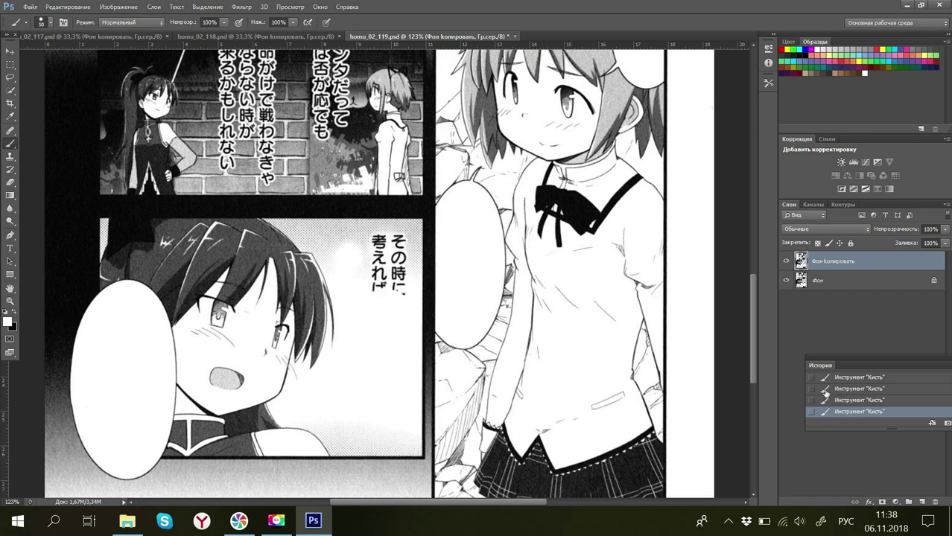
Step: Clone the light background over the middle characters of the bottom-left panel's unboxed text with the Clone Stamp, and step back the last stamps
{"action": "left_click", "coordinate": [10, 156]}
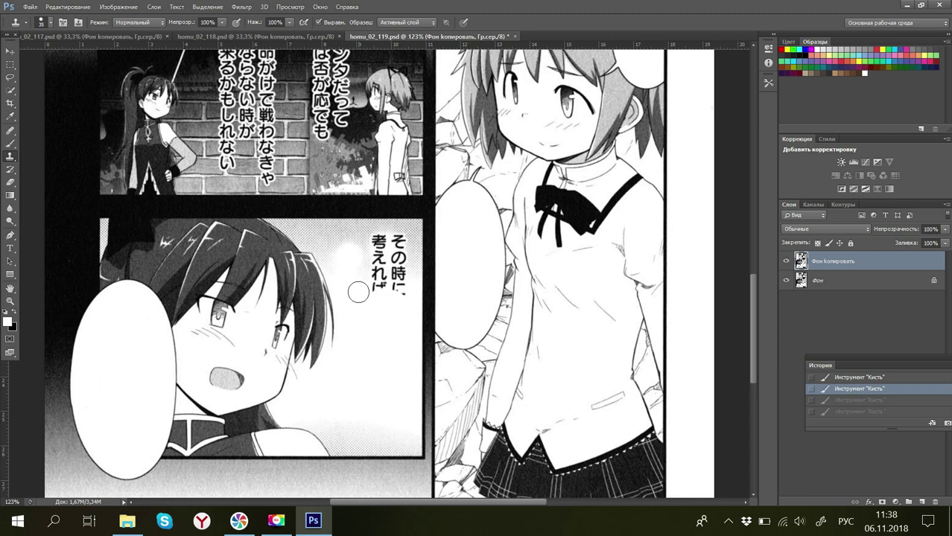
{"action": "left_click", "coordinate": [359, 292], "text": "alt"}
{"action": "left_click", "coordinate": [376, 288]}
{"action": "left_click", "coordinate": [401, 291]}
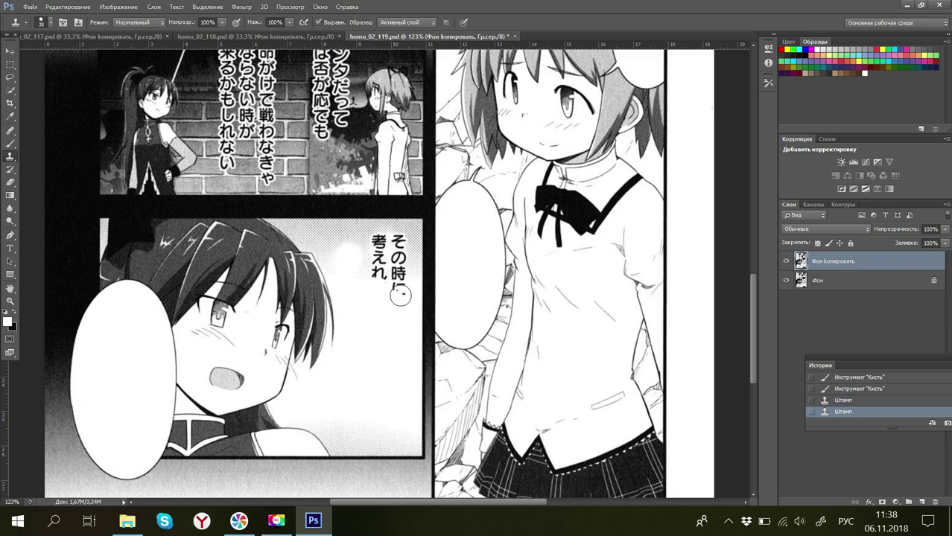
{"action": "left_click", "coordinate": [399, 282]}
{"action": "left_click", "coordinate": [400, 296]}
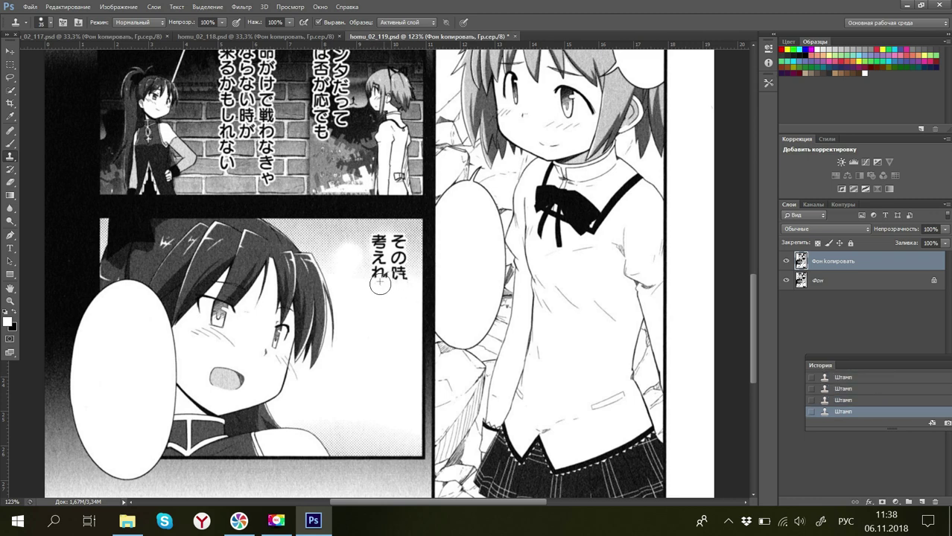
{"action": "left_click", "coordinate": [379, 282]}
{"action": "left_click", "coordinate": [397, 275]}
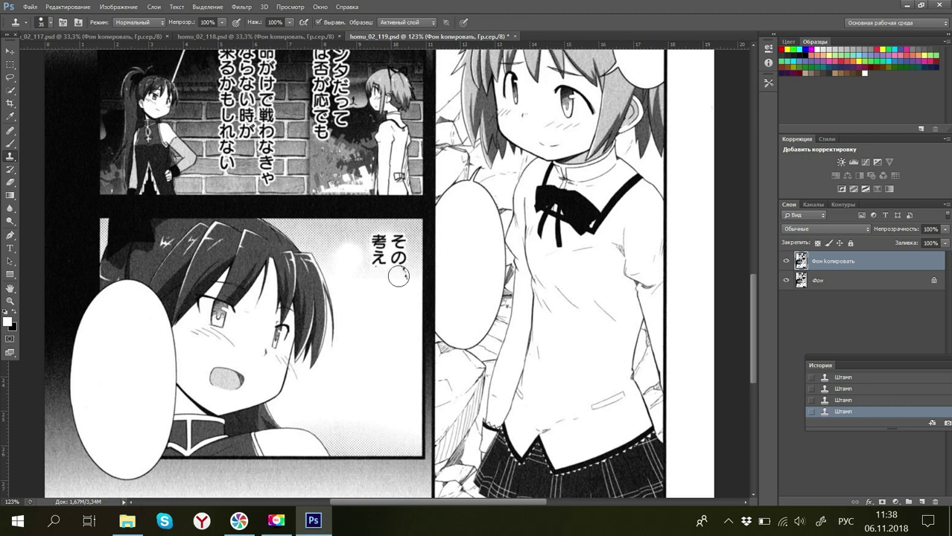
{"action": "left_click", "coordinate": [377, 267]}
{"action": "left_click", "coordinate": [841, 390]}
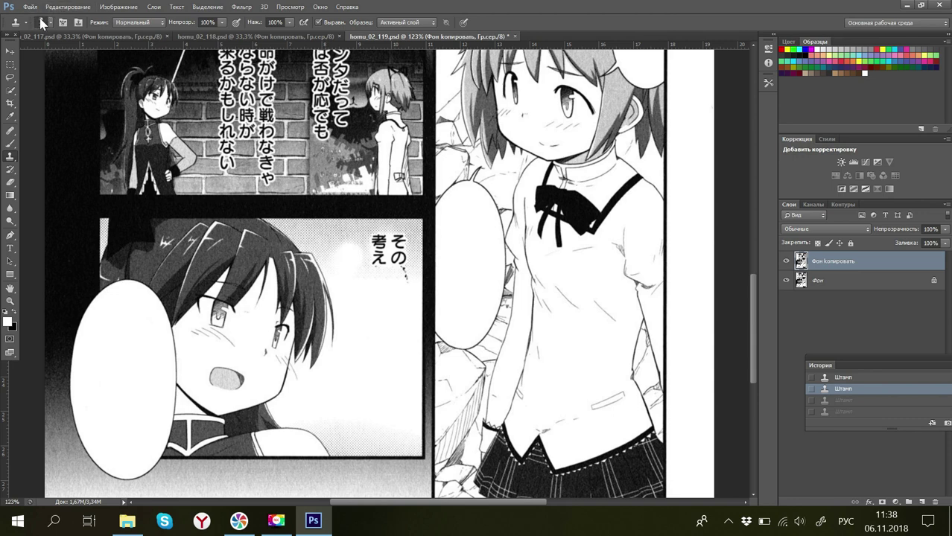
Step: Reduce the Clone Stamp to 20 px and clone the dotted background over the remaining characters of the bottom-left panel's right text column
{"action": "key", "text": "bracketleft"}
{"action": "left_click", "coordinate": [403, 259], "text": "alt"}
{"action": "left_click", "coordinate": [395, 258]}
{"action": "left_click", "coordinate": [387, 259]}
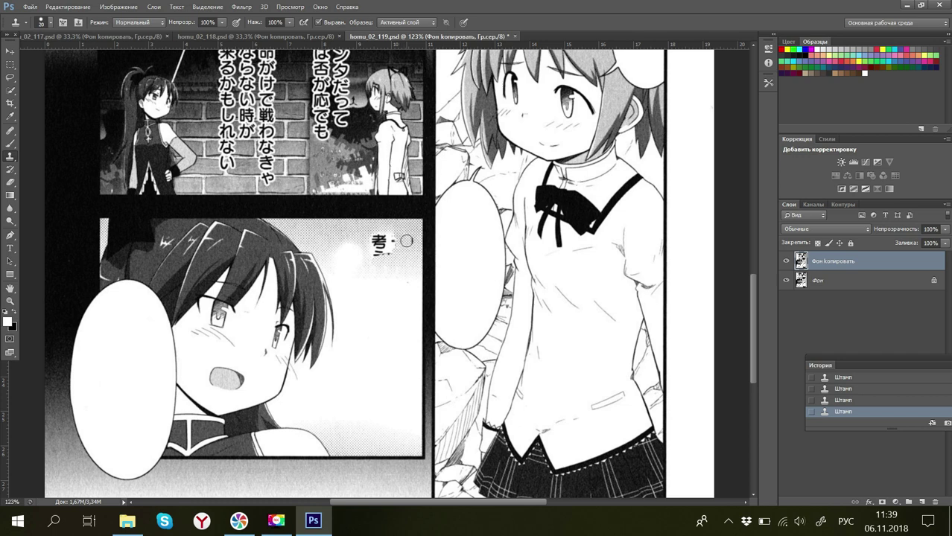
{"action": "left_click", "coordinate": [840, 400]}
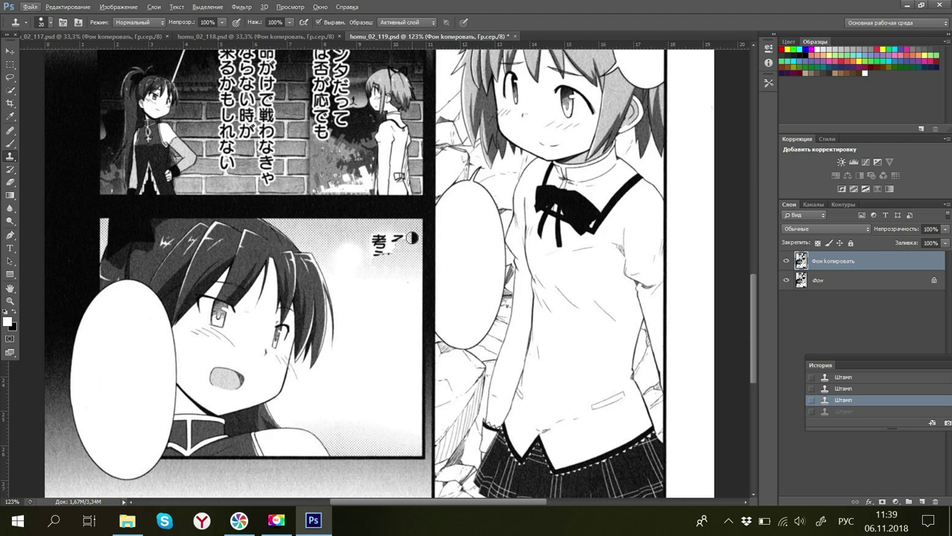
{"action": "left_click", "coordinate": [411, 238], "text": "alt"}
{"action": "left_click_drag", "start_coordinate": [411, 238], "coordinate": [395, 238]}
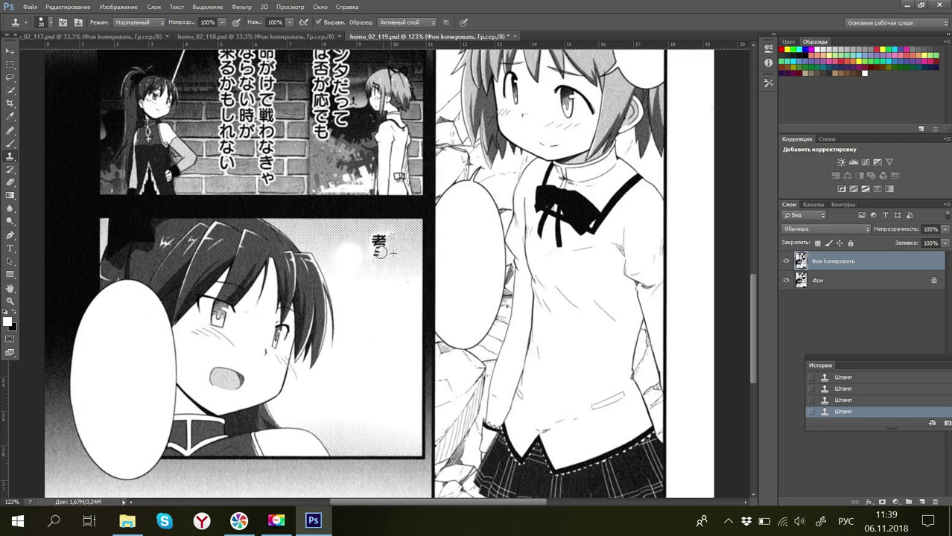
Step: Clone away the last characters of the bottom-left panel's left text column, resampling the dotted background after stepping back faulty stamps
{"action": "left_click_drag", "start_coordinate": [376, 250], "coordinate": [378, 241]}
{"action": "left_click", "coordinate": [837, 401]}
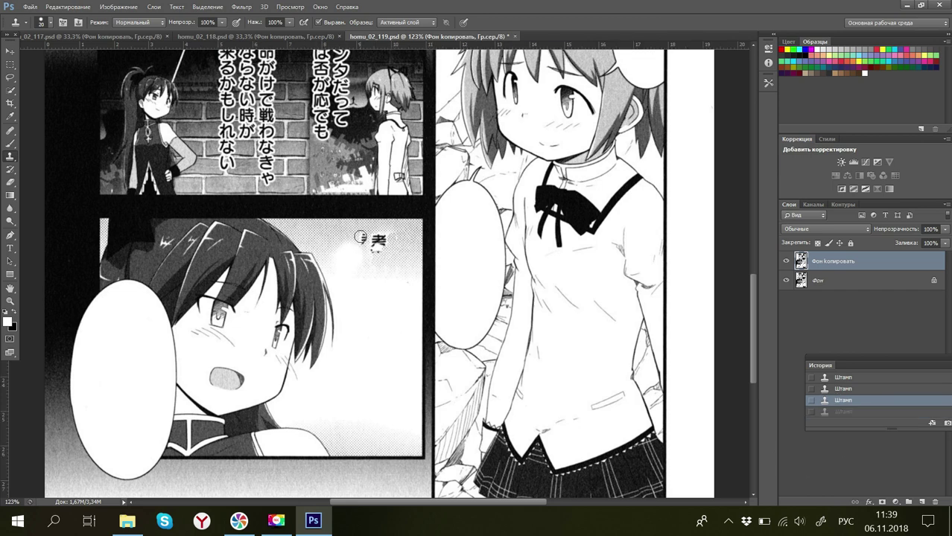
{"action": "key", "text": "alt"}
{"action": "key", "text": "alt"}
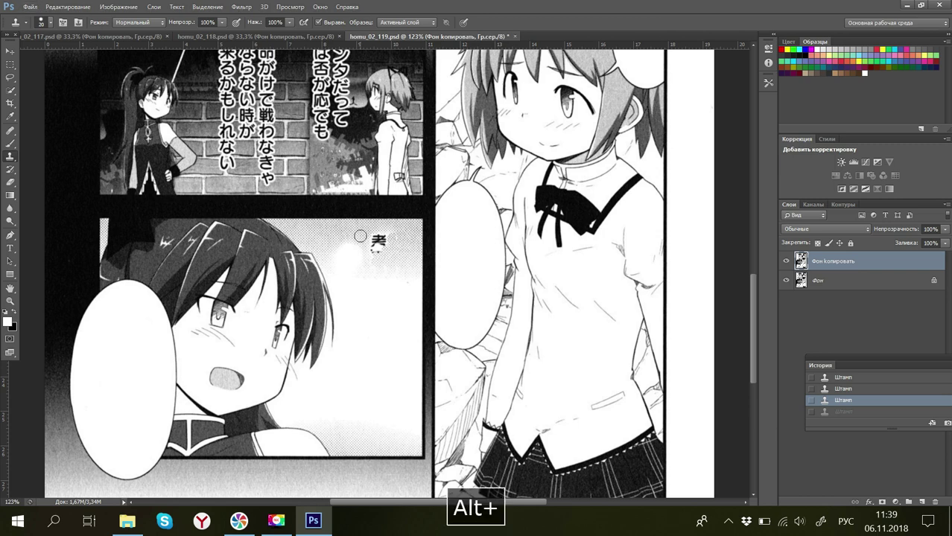
{"action": "left_click", "coordinate": [375, 239]}
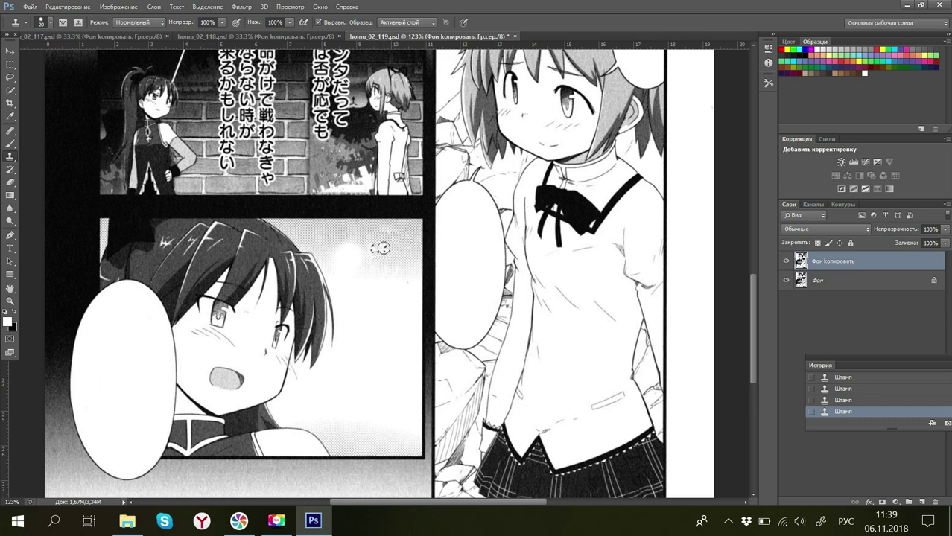
{"action": "left_click", "coordinate": [857, 401]}
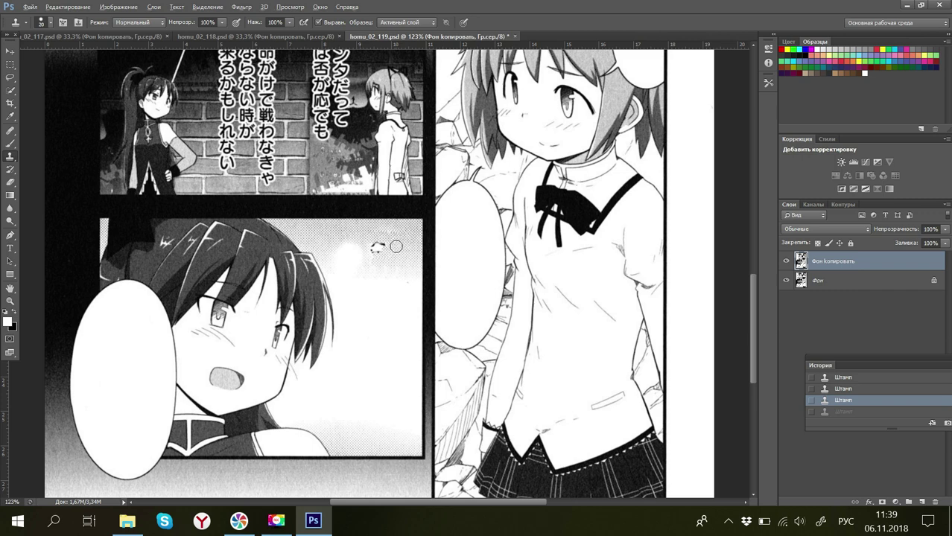
{"action": "left_click", "coordinate": [384, 248], "text": "alt"}
{"action": "left_click", "coordinate": [374, 246]}
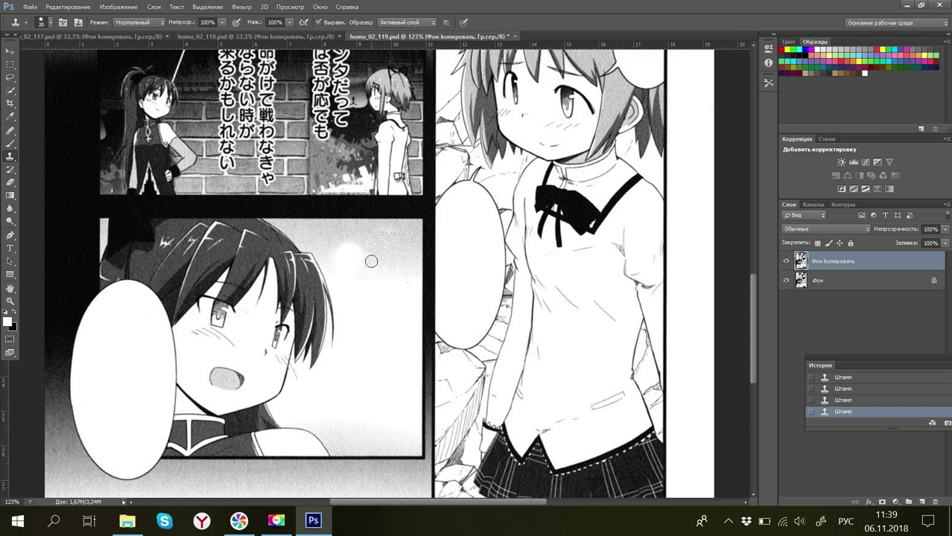
Step: Clone the dark background over the upper characters of the right-hand text block in page 119's night panel with the brick wall
{"action": "scroll", "coordinate": [413, 261], "scroll_direction": "up", "scroll_amount": 2}
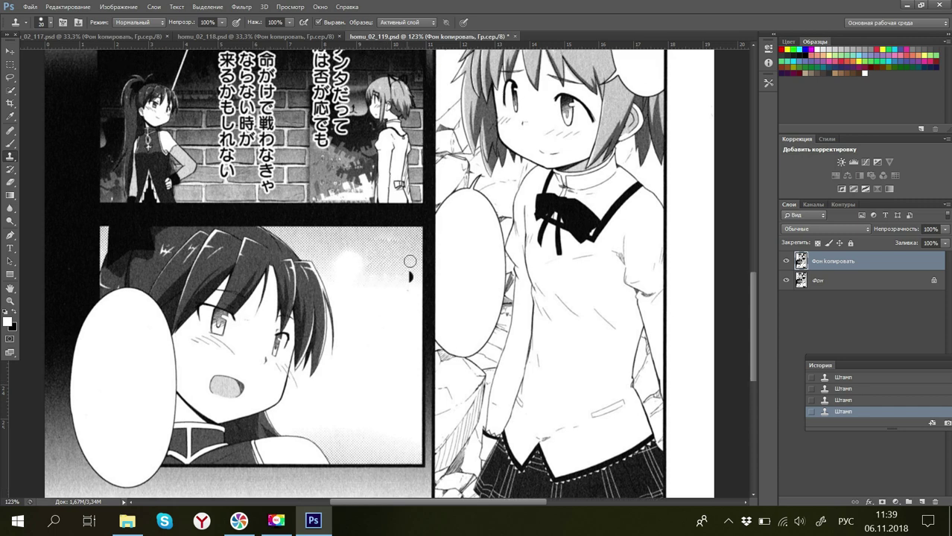
{"action": "scroll", "coordinate": [414, 259], "scroll_direction": "up", "scroll_amount": 2}
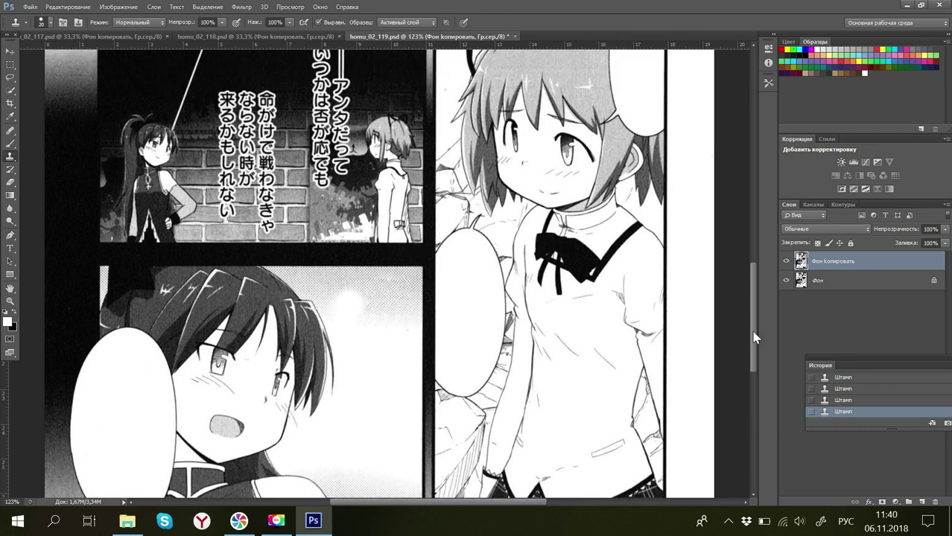
{"action": "left_click_drag", "start_coordinate": [753, 347], "coordinate": [754, 301]}
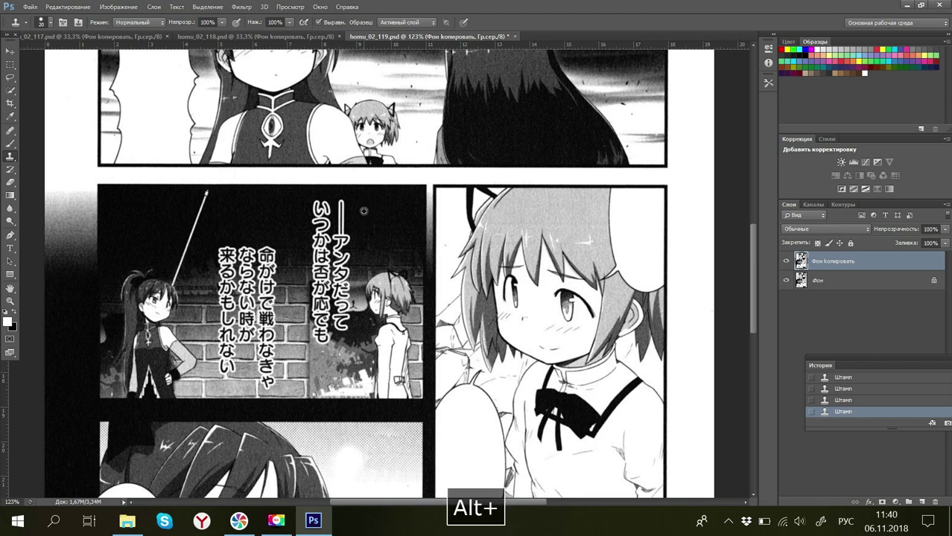
{"action": "left_click", "coordinate": [342, 203], "text": "alt"}
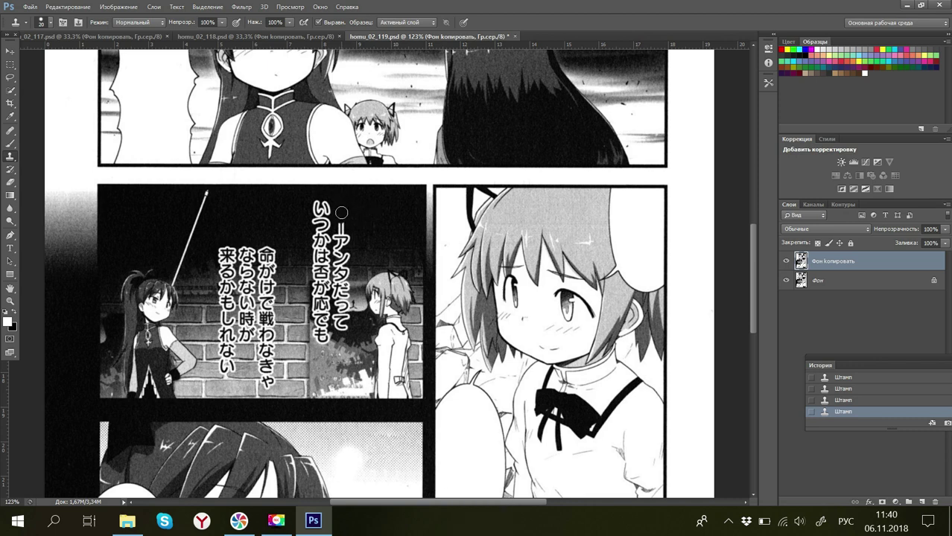
{"action": "left_click_drag", "start_coordinate": [341, 213], "coordinate": [341, 227]}
{"action": "left_click", "coordinate": [326, 213]}
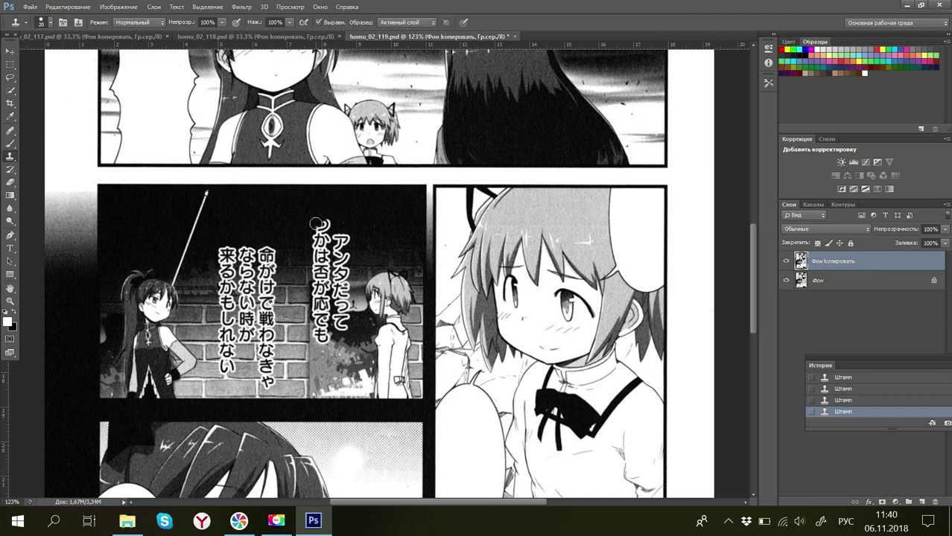
{"action": "left_click_drag", "start_coordinate": [316, 224], "coordinate": [327, 221]}
{"action": "key", "text": "alt"}
{"action": "mouse_move", "coordinate": [313, 237]}
{"action": "left_mouse_down"}
{"action": "mouse_move", "coordinate": [346, 238]}
{"action": "mouse_move", "coordinate": [315, 246]}
{"action": "mouse_move", "coordinate": [326, 246]}
{"action": "mouse_move", "coordinate": [318, 253]}
{"action": "left_mouse_up"}
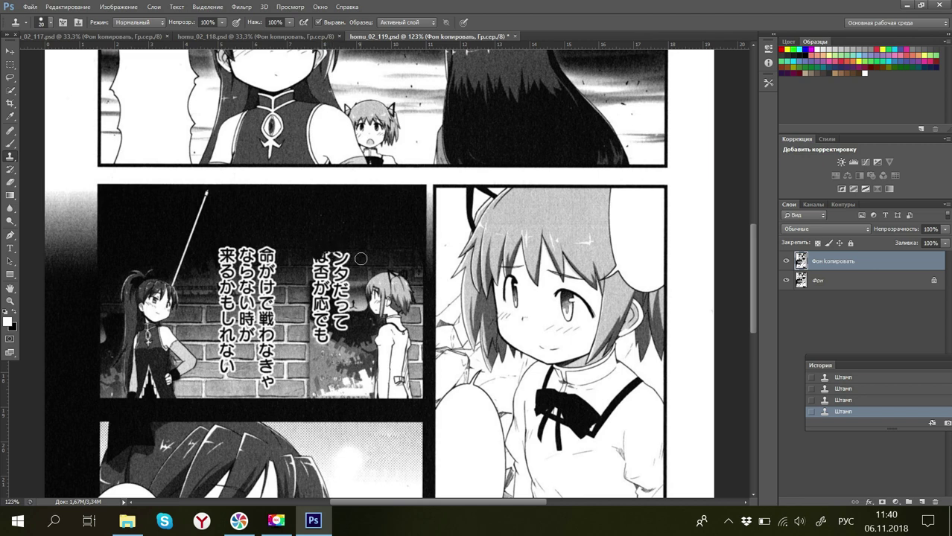
{"action": "left_click", "coordinate": [350, 259], "text": "alt"}
{"action": "mouse_move", "coordinate": [343, 259]}
{"action": "left_mouse_down"}
{"action": "mouse_move", "coordinate": [333, 251]}
{"action": "mouse_move", "coordinate": [317, 259]}
{"action": "left_mouse_up"}
Step: Clone the black background over the top characters of all three columns in the brick-wall panel's left-hand text block
{"action": "left_click", "coordinate": [285, 254], "text": "alt"}
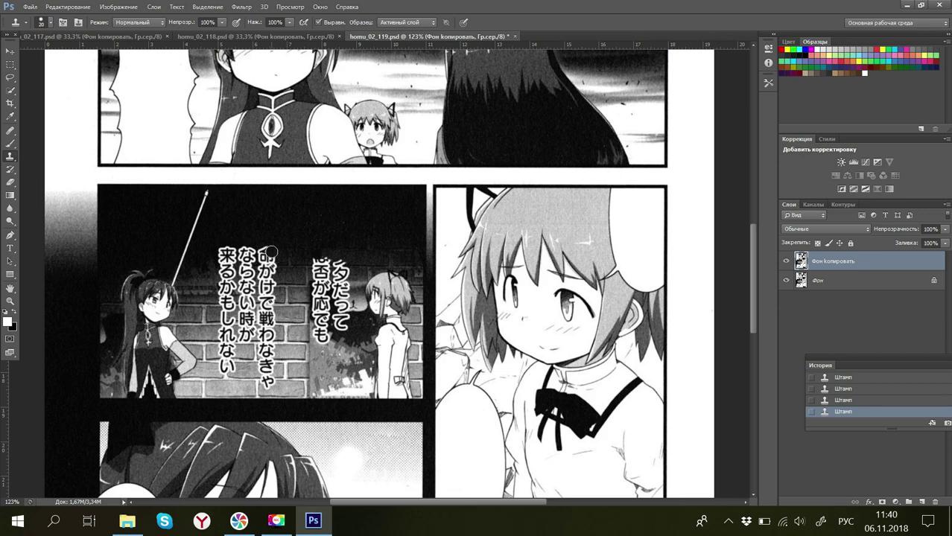
{"action": "left_click", "coordinate": [269, 251]}
{"action": "left_click_drag", "start_coordinate": [269, 251], "coordinate": [241, 252]}
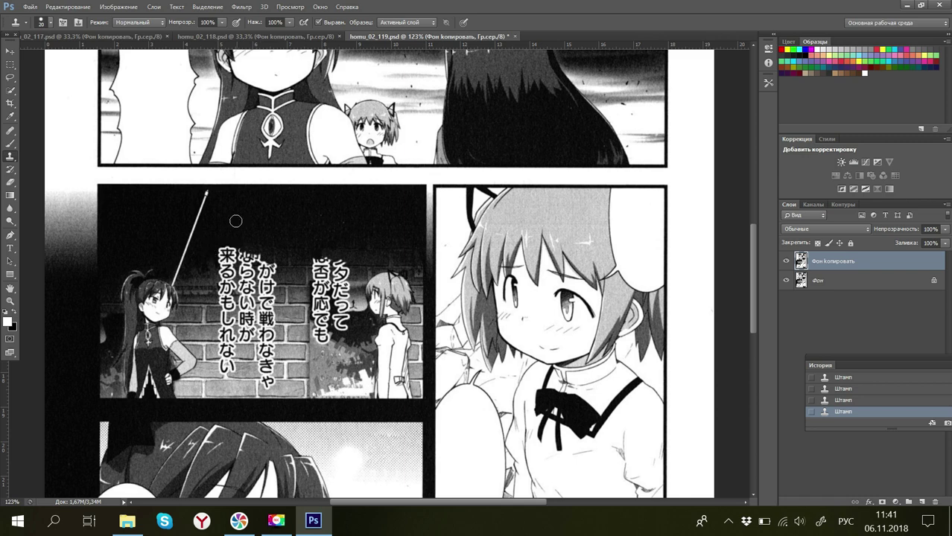
{"action": "key", "text": "alt"}
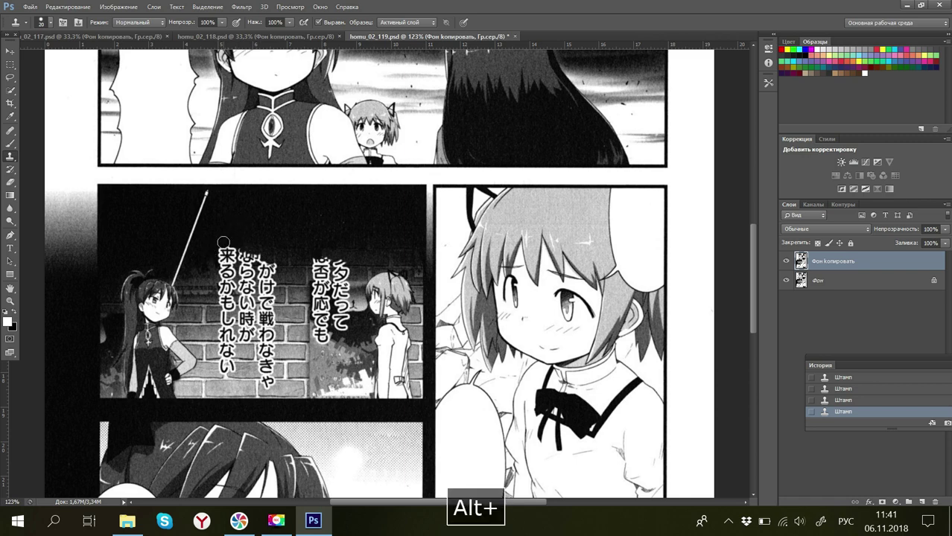
{"action": "mouse_move", "coordinate": [226, 249]}
{"action": "left_mouse_down"}
{"action": "mouse_move", "coordinate": [234, 249]}
{"action": "mouse_move", "coordinate": [222, 257]}
{"action": "mouse_move", "coordinate": [242, 250]}
{"action": "mouse_move", "coordinate": [222, 261]}
{"action": "mouse_move", "coordinate": [255, 257]}
{"action": "mouse_move", "coordinate": [238, 259]}
{"action": "left_mouse_up"}
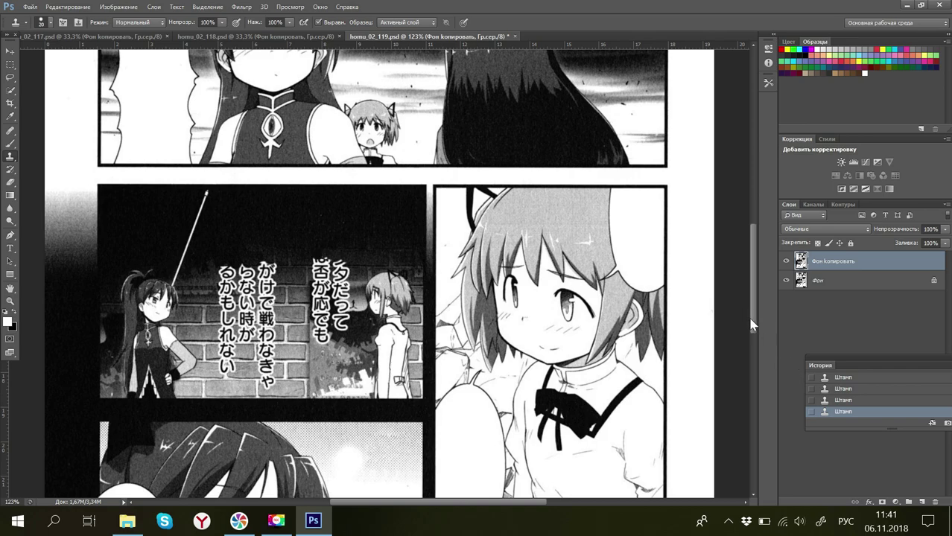
Step: Save homu_02_119.psd and close it
{"action": "left_click_drag", "start_coordinate": [752, 321], "coordinate": [775, 268]}
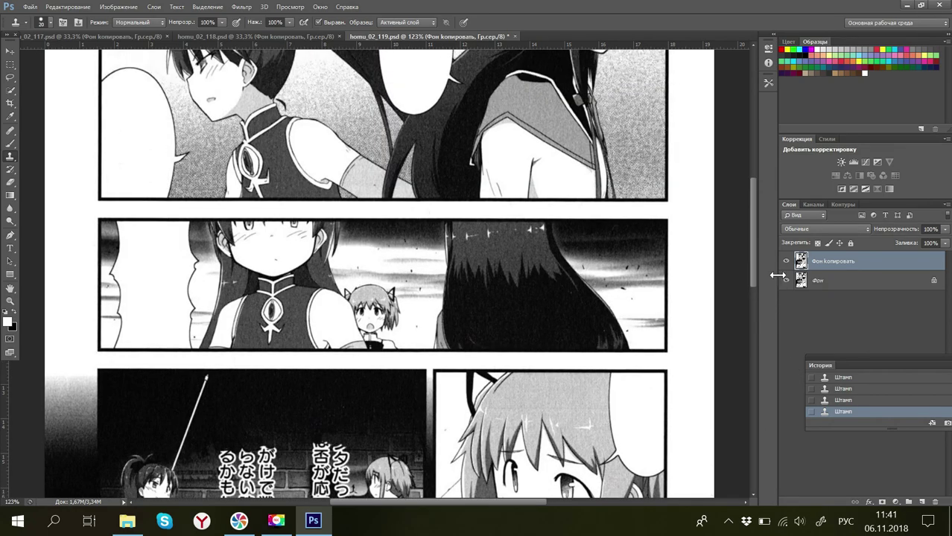
{"action": "left_click", "coordinate": [13, 501]}
{"action": "type", "text": "45"}
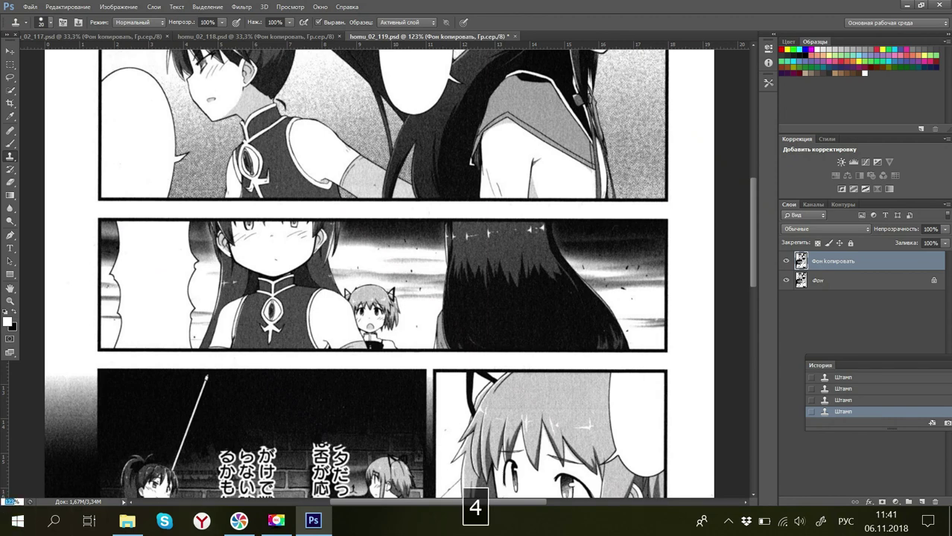
{"action": "key", "text": "Return"}
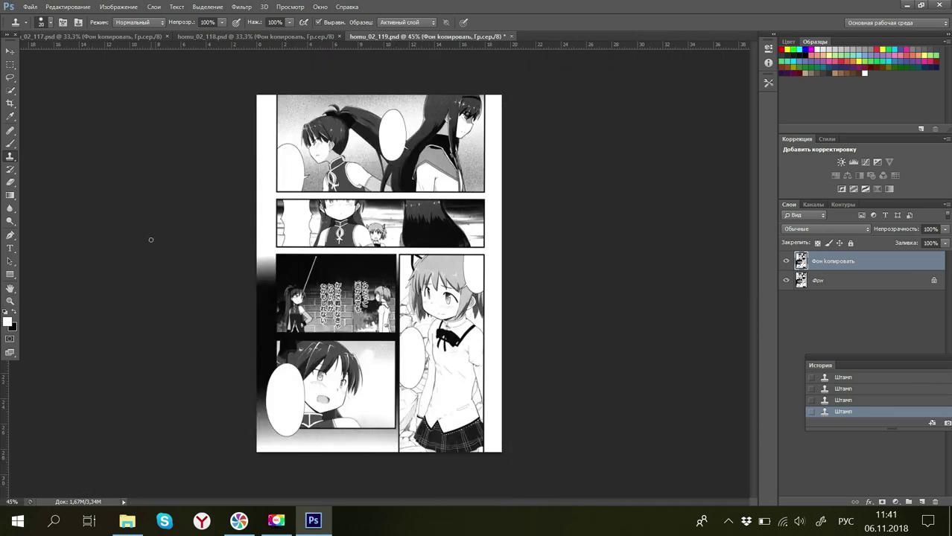
{"action": "left_click", "coordinate": [29, 7]}
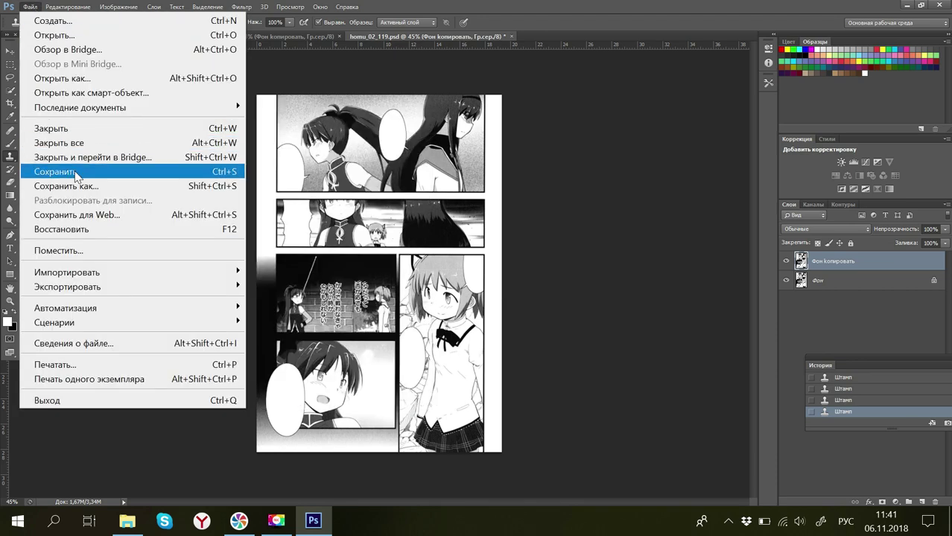
{"action": "left_click", "coordinate": [76, 173]}
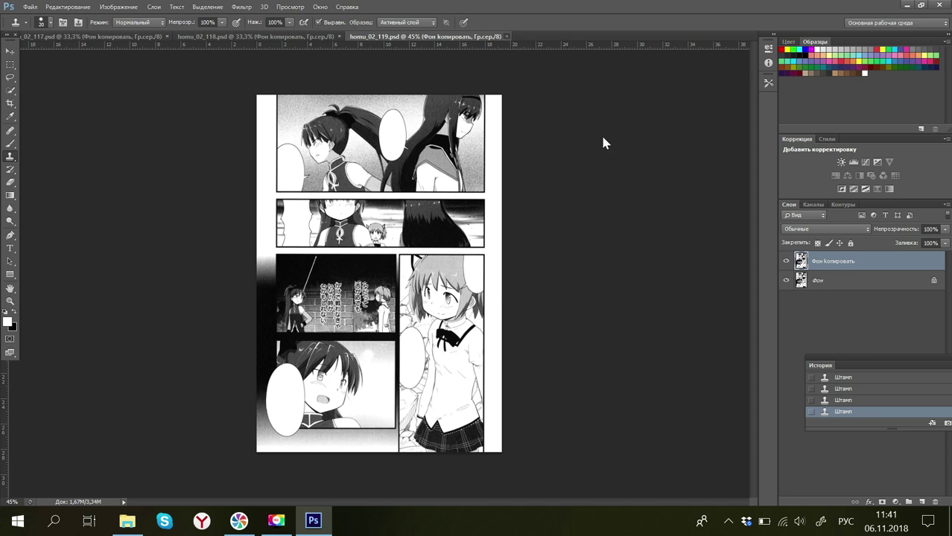
{"action": "key", "text": "ctrl+w"}
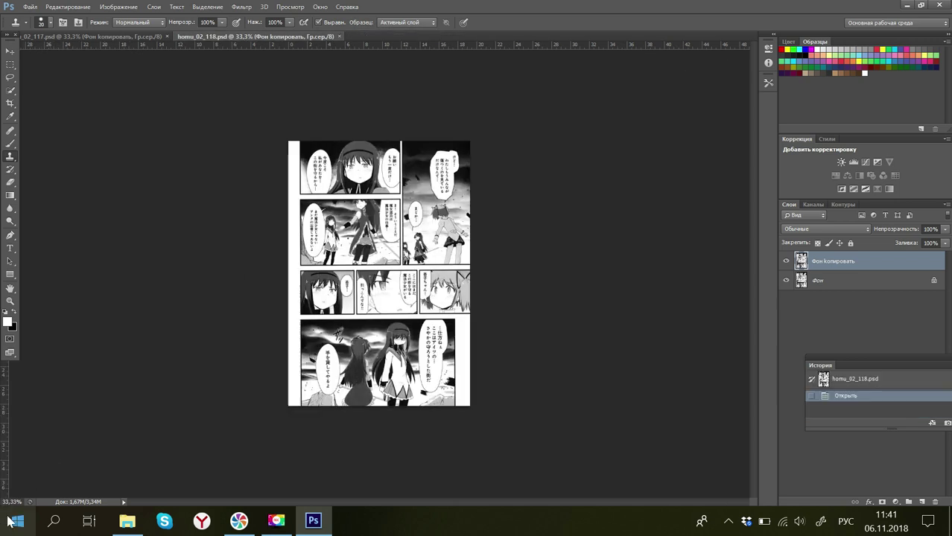
Step: At 123% zoom, brush white over the text in page 118's third-row first panel bubble and the middle panel's left bubble
{"action": "left_click", "coordinate": [8, 503]}
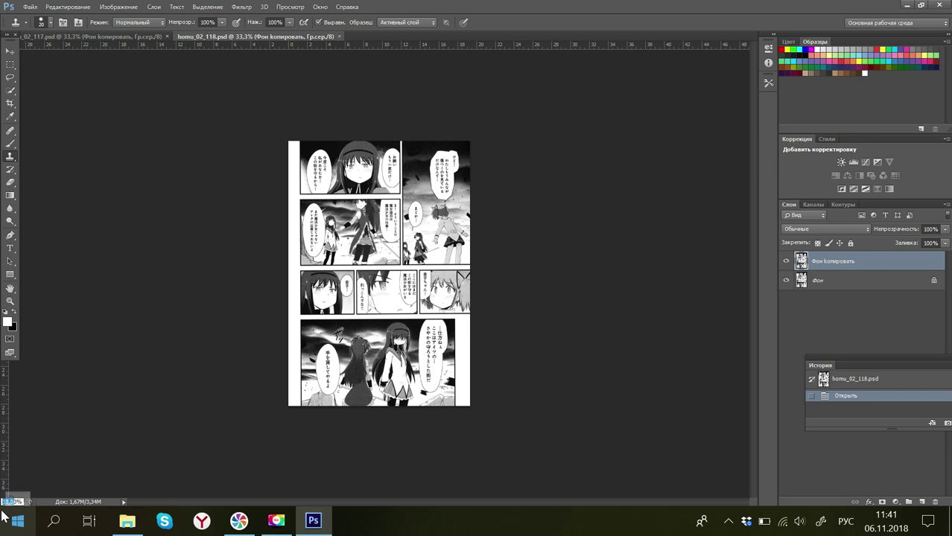
{"action": "type", "text": "123"}
{"action": "key", "text": "Return"}
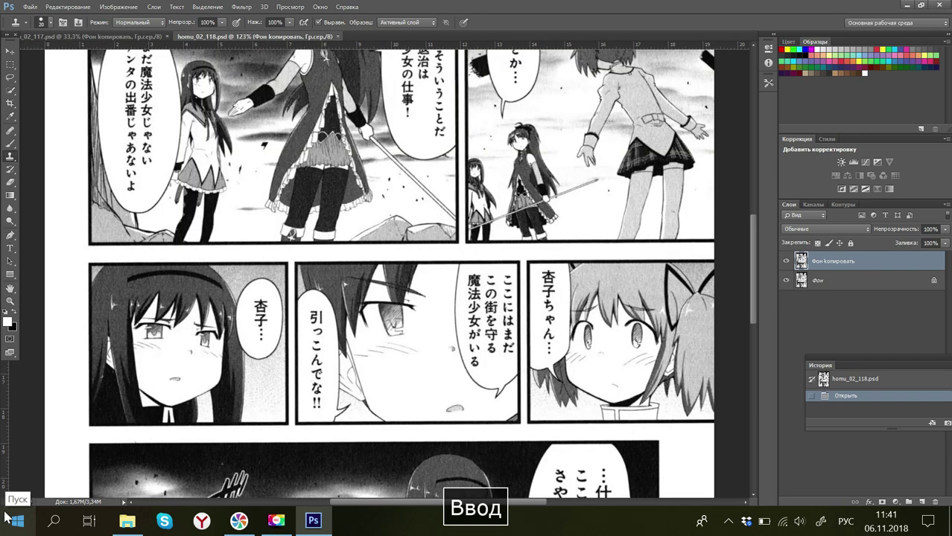
{"action": "left_click", "coordinate": [11, 143]}
{"action": "left_click_drag", "start_coordinate": [256, 296], "coordinate": [261, 337]}
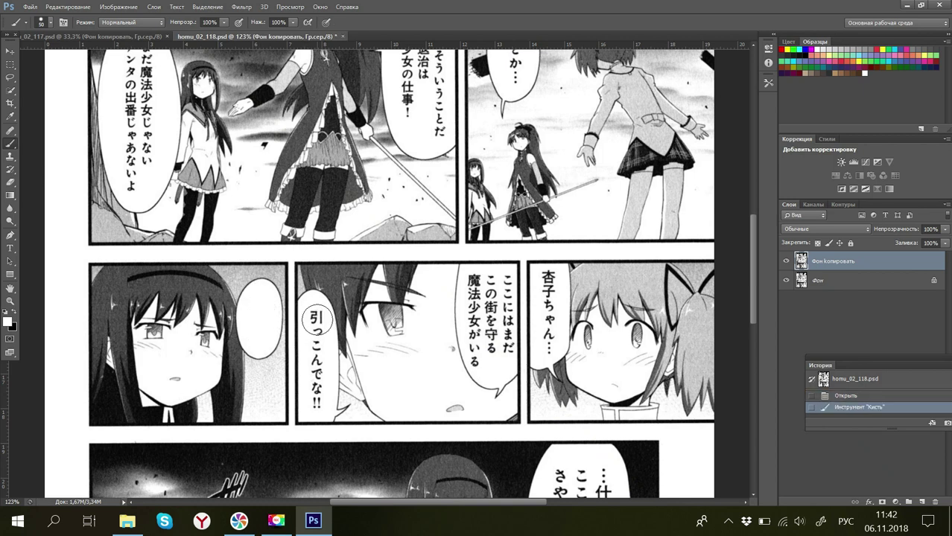
{"action": "left_click_drag", "start_coordinate": [317, 320], "coordinate": [318, 398]}
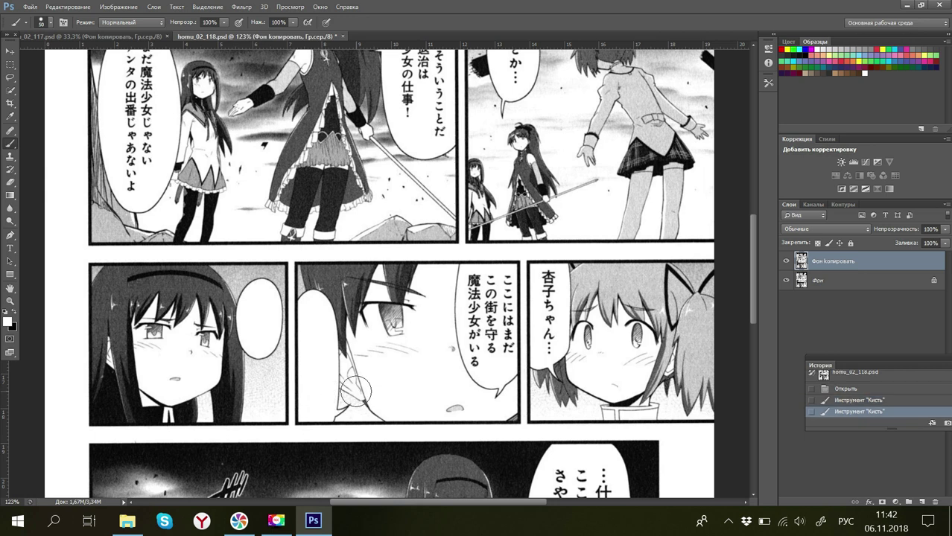
Step: Brush white over the text in the third row's remaining two bubbles: the middle panel's right one and the last panel's
{"action": "mouse_move", "coordinate": [484, 282]}
{"action": "left_mouse_down"}
{"action": "mouse_move", "coordinate": [471, 287]}
{"action": "mouse_move", "coordinate": [499, 288]}
{"action": "mouse_move", "coordinate": [499, 322]}
{"action": "left_mouse_up"}
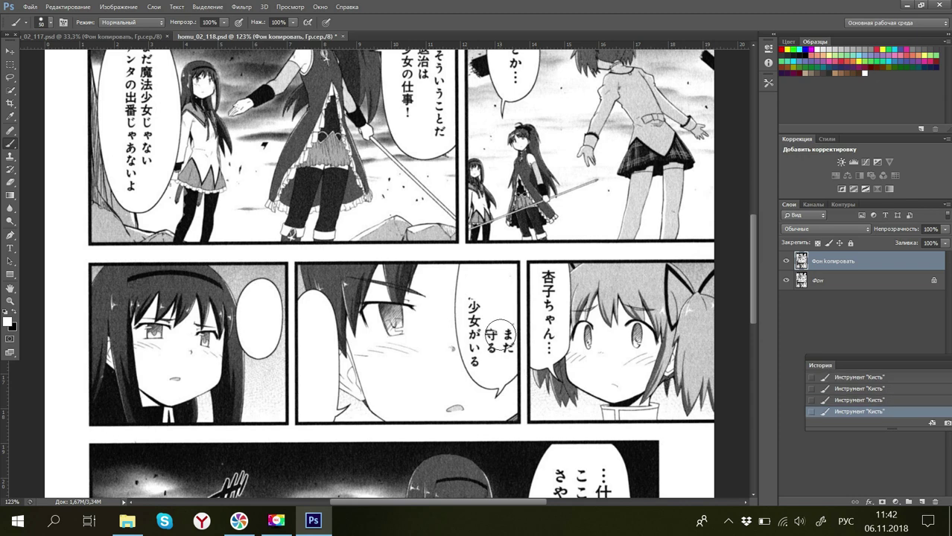
{"action": "left_click", "coordinate": [499, 332]}
{"action": "mouse_move", "coordinate": [500, 332]}
{"action": "left_mouse_down"}
{"action": "mouse_move", "coordinate": [490, 347]}
{"action": "mouse_move", "coordinate": [508, 348]}
{"action": "mouse_move", "coordinate": [483, 359]}
{"action": "mouse_move", "coordinate": [476, 303]}
{"action": "left_mouse_up"}
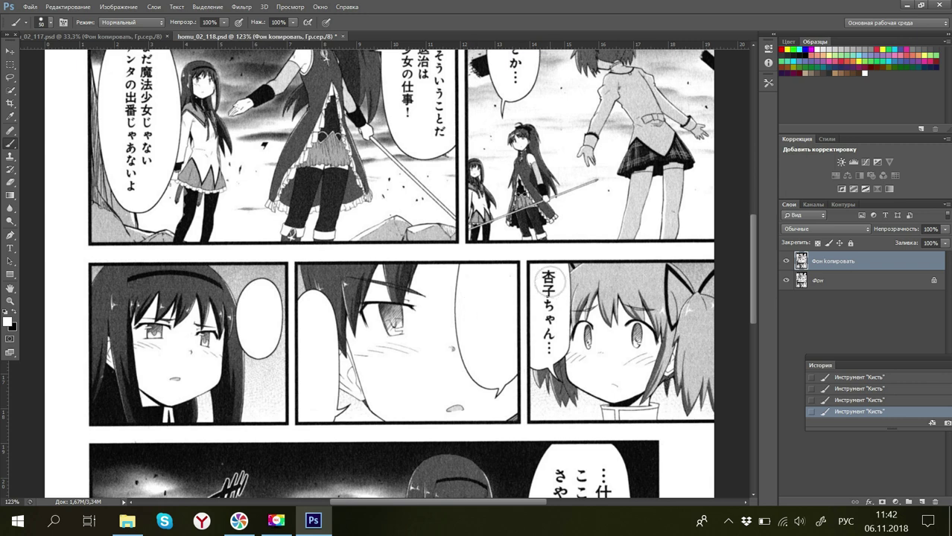
{"action": "left_click_drag", "start_coordinate": [550, 280], "coordinate": [549, 339]}
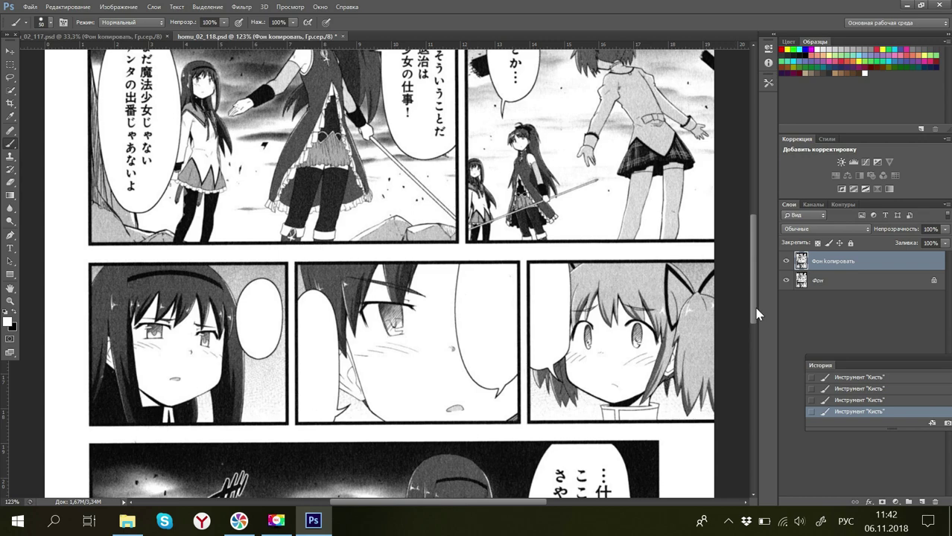
Step: Paint out the text in both bubbles of the tall upper-right panel on page 118 with the white brush
{"action": "left_click_drag", "start_coordinate": [757, 314], "coordinate": [754, 236]}
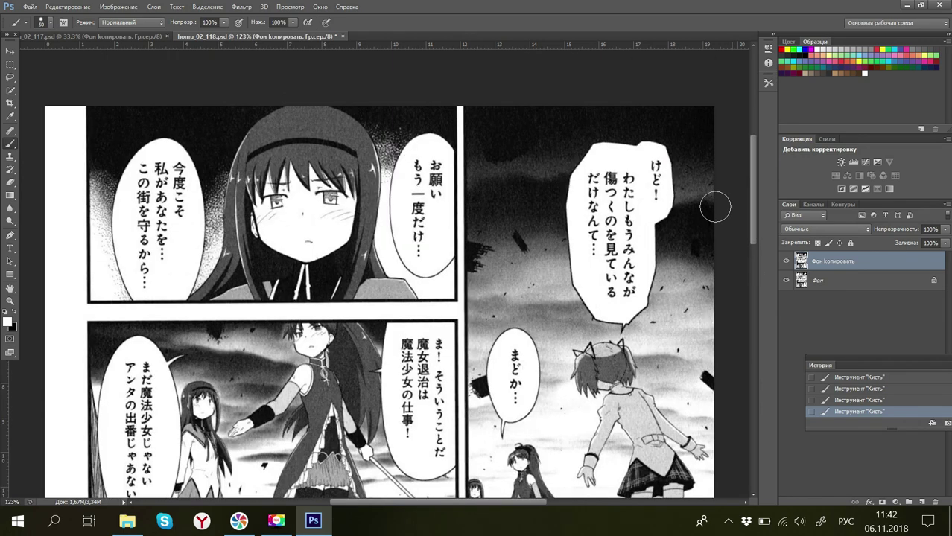
{"action": "mouse_move", "coordinate": [651, 171]}
{"action": "left_mouse_down"}
{"action": "mouse_move", "coordinate": [646, 194]}
{"action": "mouse_move", "coordinate": [616, 180]}
{"action": "mouse_move", "coordinate": [596, 191]}
{"action": "mouse_move", "coordinate": [628, 217]}
{"action": "mouse_move", "coordinate": [596, 227]}
{"action": "mouse_move", "coordinate": [603, 249]}
{"action": "mouse_move", "coordinate": [628, 235]}
{"action": "mouse_move", "coordinate": [624, 282]}
{"action": "mouse_move", "coordinate": [611, 289]}
{"action": "mouse_move", "coordinate": [609, 261]}
{"action": "mouse_move", "coordinate": [612, 279]}
{"action": "left_mouse_up"}
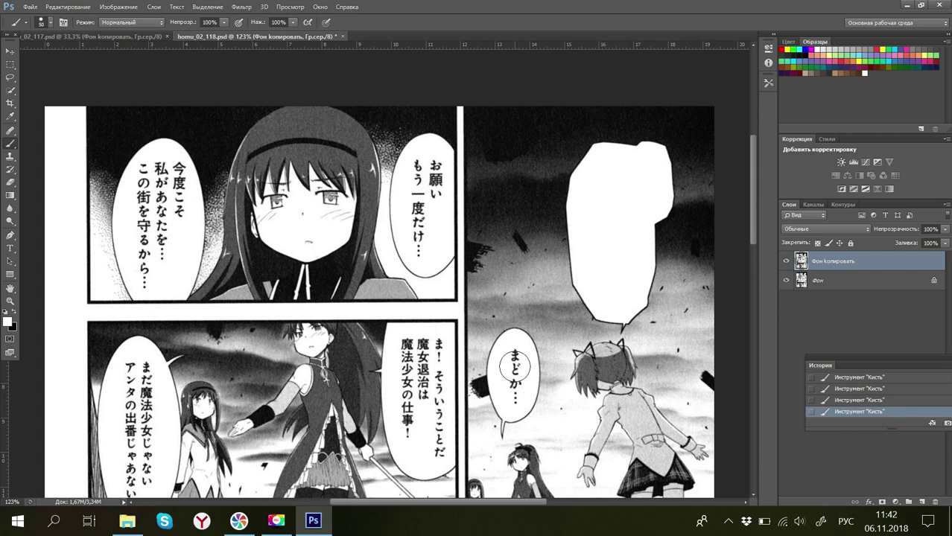
{"action": "mouse_move", "coordinate": [520, 356]}
{"action": "left_mouse_down"}
{"action": "mouse_move", "coordinate": [514, 351]}
{"action": "mouse_move", "coordinate": [514, 393]}
{"action": "left_mouse_up"}
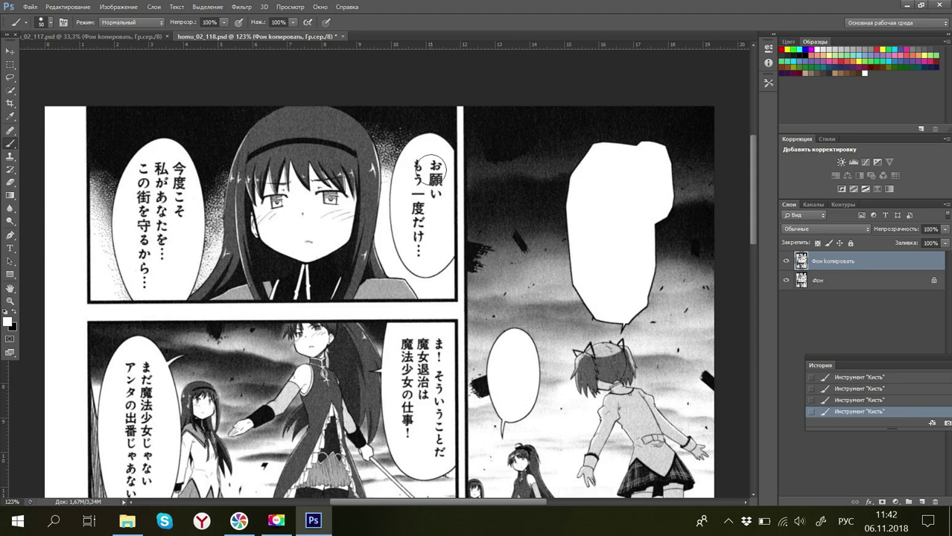
Step: Paint out the text in both bubbles of the upper-left close-up panel, stepping back and repainting part of the left one
{"action": "left_click_drag", "start_coordinate": [432, 170], "coordinate": [417, 247]}
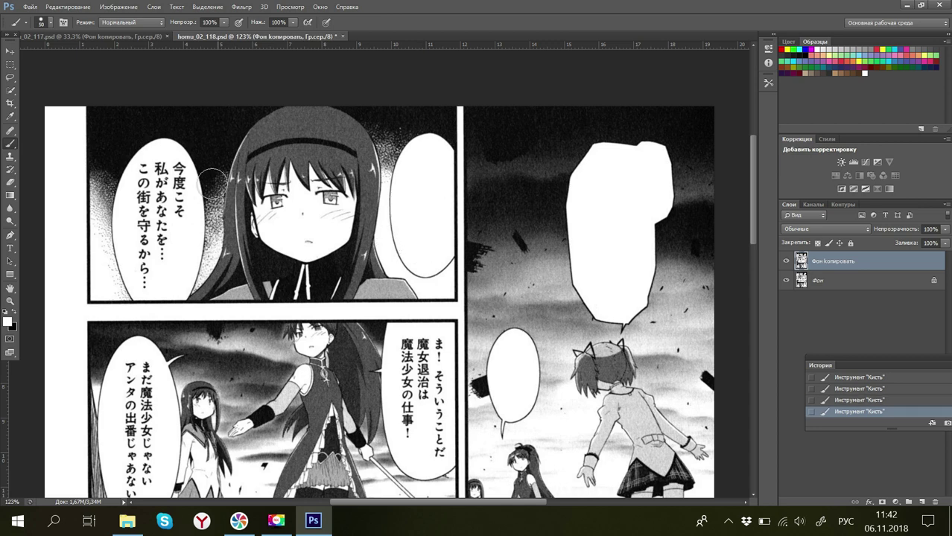
{"action": "mouse_move", "coordinate": [143, 172]}
{"action": "left_mouse_down"}
{"action": "mouse_move", "coordinate": [164, 158]}
{"action": "mouse_move", "coordinate": [171, 171]}
{"action": "mouse_move", "coordinate": [159, 197]}
{"action": "mouse_move", "coordinate": [140, 187]}
{"action": "mouse_move", "coordinate": [161, 233]}
{"action": "mouse_move", "coordinate": [159, 253]}
{"action": "mouse_move", "coordinate": [146, 228]}
{"action": "mouse_move", "coordinate": [148, 287]}
{"action": "mouse_move", "coordinate": [150, 274]}
{"action": "left_mouse_up"}
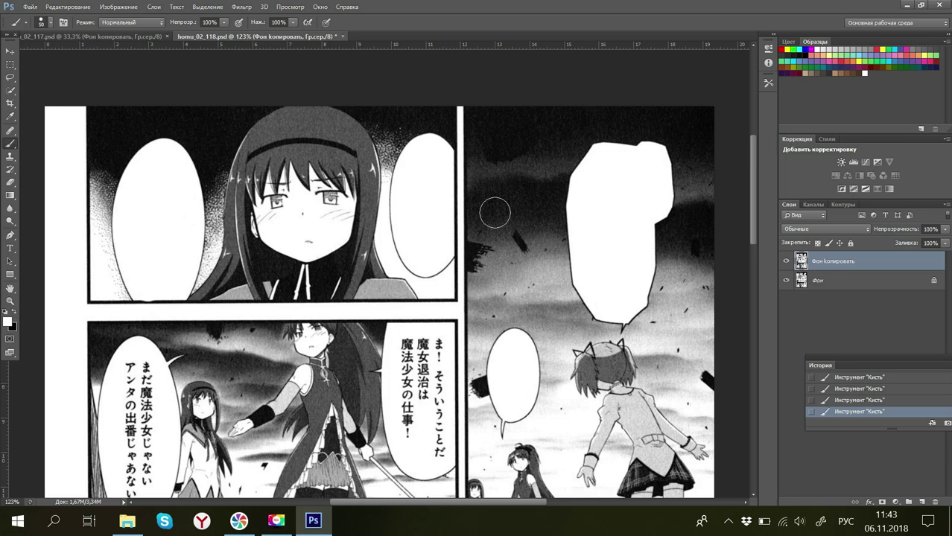
{"action": "left_click", "coordinate": [888, 403]}
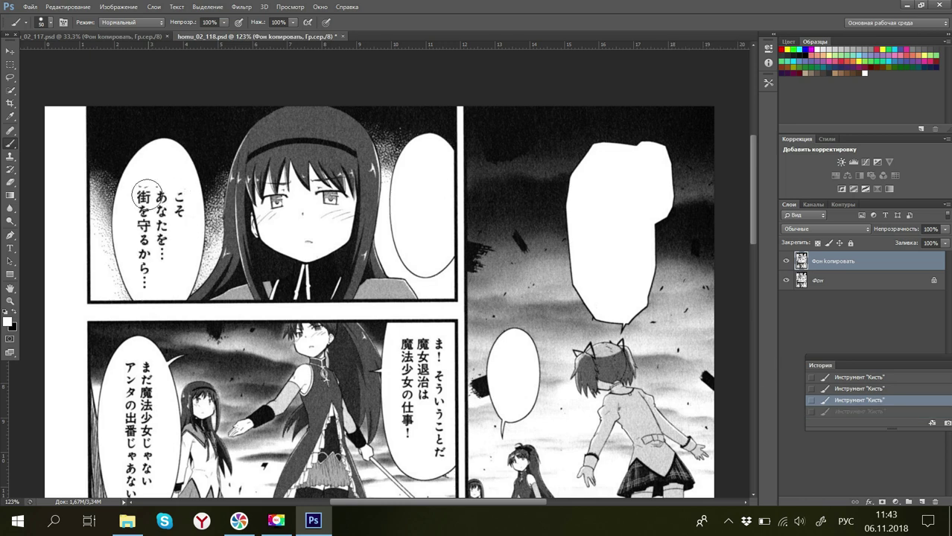
{"action": "left_click", "coordinate": [155, 195]}
{"action": "mouse_move", "coordinate": [154, 195]}
{"action": "left_mouse_down"}
{"action": "mouse_move", "coordinate": [172, 200]}
{"action": "mouse_move", "coordinate": [172, 188]}
{"action": "mouse_move", "coordinate": [176, 200]}
{"action": "mouse_move", "coordinate": [173, 215]}
{"action": "mouse_move", "coordinate": [156, 216]}
{"action": "mouse_move", "coordinate": [151, 205]}
{"action": "mouse_move", "coordinate": [146, 224]}
{"action": "mouse_move", "coordinate": [160, 232]}
{"action": "mouse_move", "coordinate": [149, 279]}
{"action": "mouse_move", "coordinate": [140, 242]}
{"action": "left_mouse_up"}
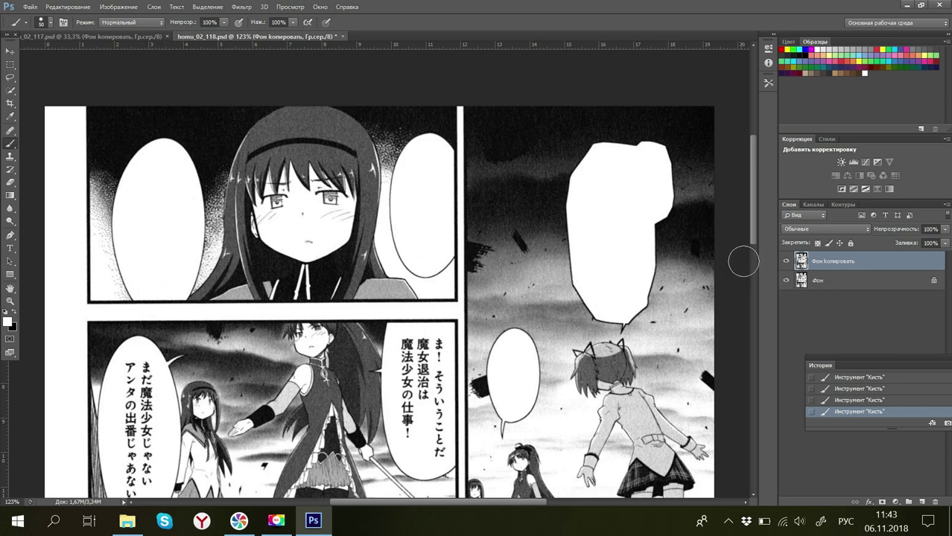
Step: Cover the text with white in both bubbles of the second-row panel where the girl with the spear reaches out
{"action": "scroll", "coordinate": [756, 253], "scroll_direction": "down", "scroll_amount": 3}
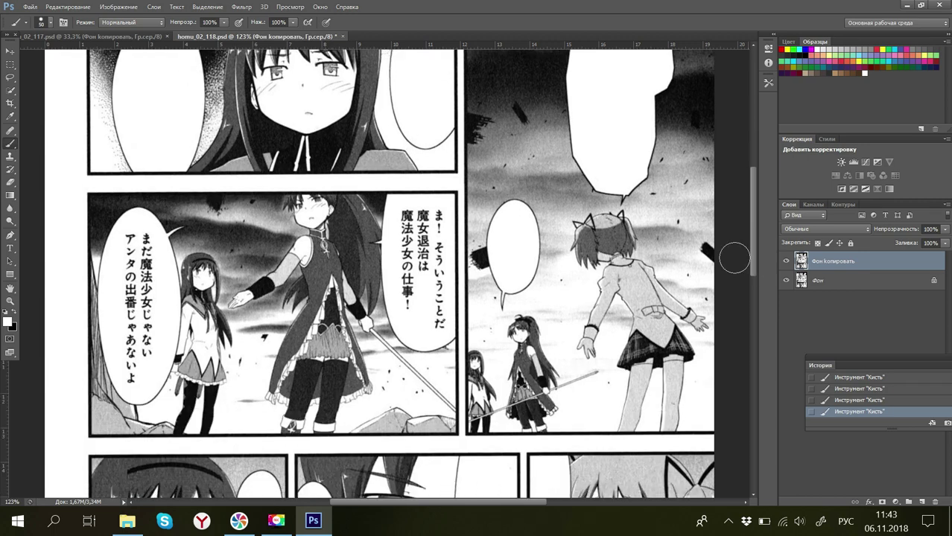
{"action": "mouse_move", "coordinate": [437, 220]}
{"action": "left_mouse_down"}
{"action": "mouse_move", "coordinate": [429, 242]}
{"action": "mouse_move", "coordinate": [408, 218]}
{"action": "mouse_move", "coordinate": [406, 302]}
{"action": "mouse_move", "coordinate": [428, 250]}
{"action": "mouse_move", "coordinate": [434, 321]}
{"action": "left_mouse_up"}
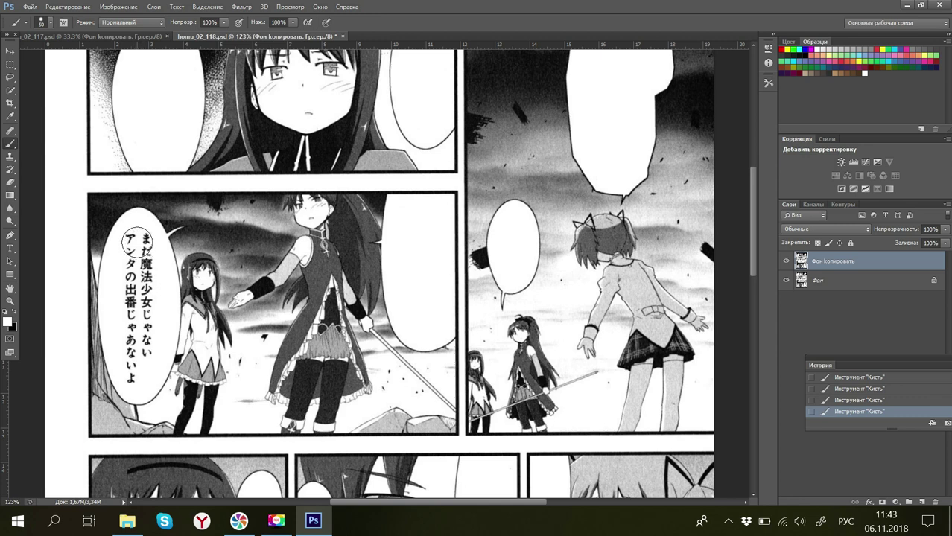
{"action": "mouse_move", "coordinate": [137, 242]}
{"action": "left_mouse_down"}
{"action": "mouse_move", "coordinate": [145, 285]}
{"action": "mouse_move", "coordinate": [132, 295]}
{"action": "mouse_move", "coordinate": [143, 302]}
{"action": "mouse_move", "coordinate": [134, 308]}
{"action": "mouse_move", "coordinate": [143, 319]}
{"action": "mouse_move", "coordinate": [132, 346]}
{"action": "mouse_move", "coordinate": [132, 371]}
{"action": "left_mouse_up"}
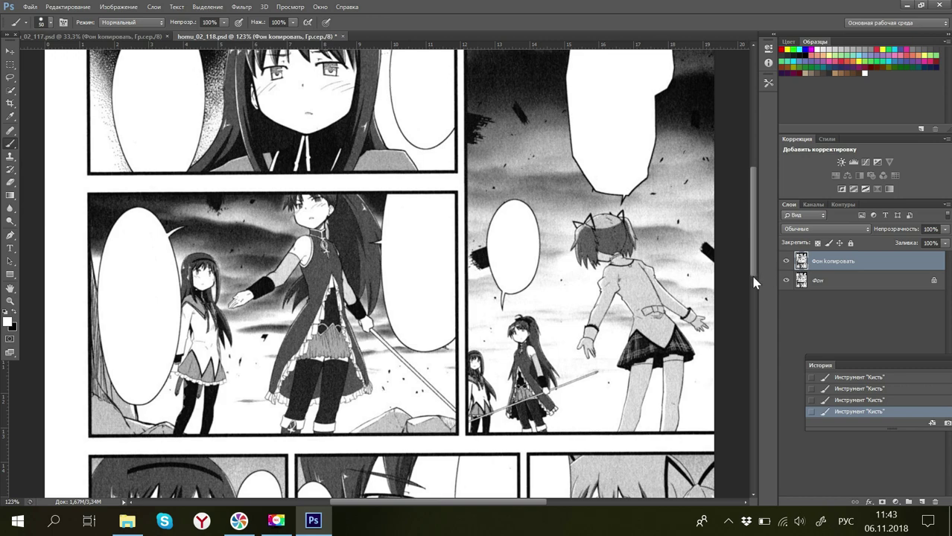
Step: Cover the text with white in the large right bubble and the oval left bubble of page 118's bottom panel
{"action": "scroll", "coordinate": [752, 277], "scroll_direction": "down", "scroll_amount": 3}
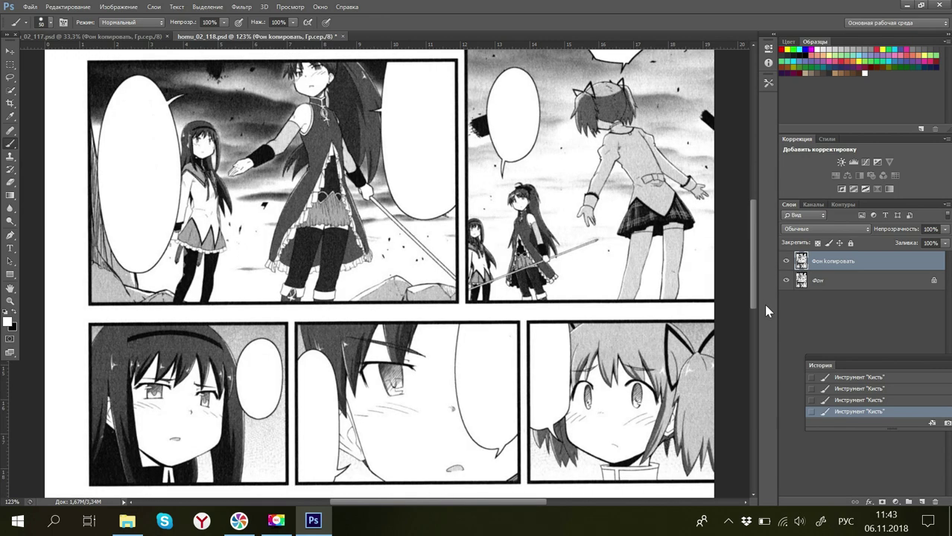
{"action": "left_click_drag", "start_coordinate": [764, 304], "coordinate": [788, 378]}
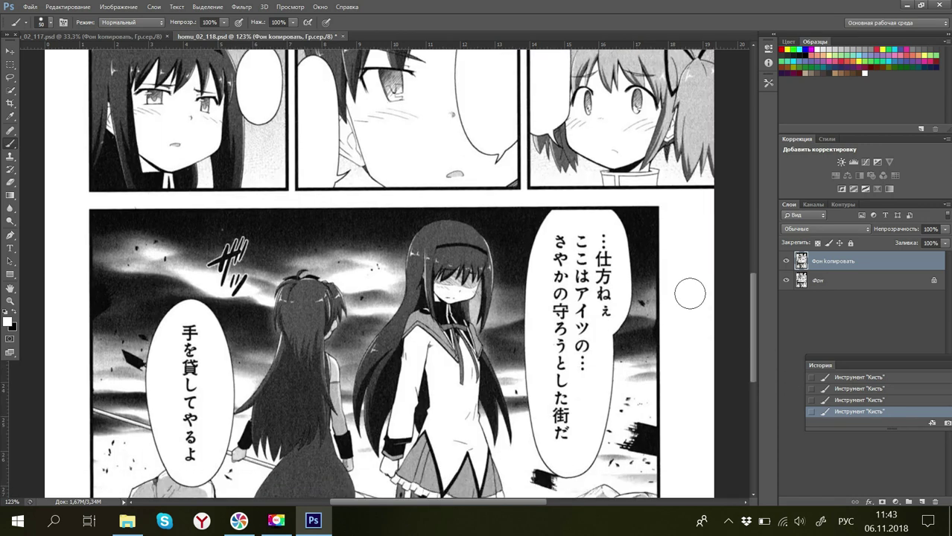
{"action": "mouse_move", "coordinate": [599, 240]}
{"action": "left_mouse_down"}
{"action": "mouse_move", "coordinate": [597, 308]}
{"action": "mouse_move", "coordinate": [581, 247]}
{"action": "mouse_move", "coordinate": [565, 243]}
{"action": "mouse_move", "coordinate": [570, 341]}
{"action": "mouse_move", "coordinate": [563, 328]}
{"action": "mouse_move", "coordinate": [582, 351]}
{"action": "mouse_move", "coordinate": [577, 365]}
{"action": "mouse_move", "coordinate": [563, 356]}
{"action": "mouse_move", "coordinate": [561, 432]}
{"action": "left_mouse_up"}
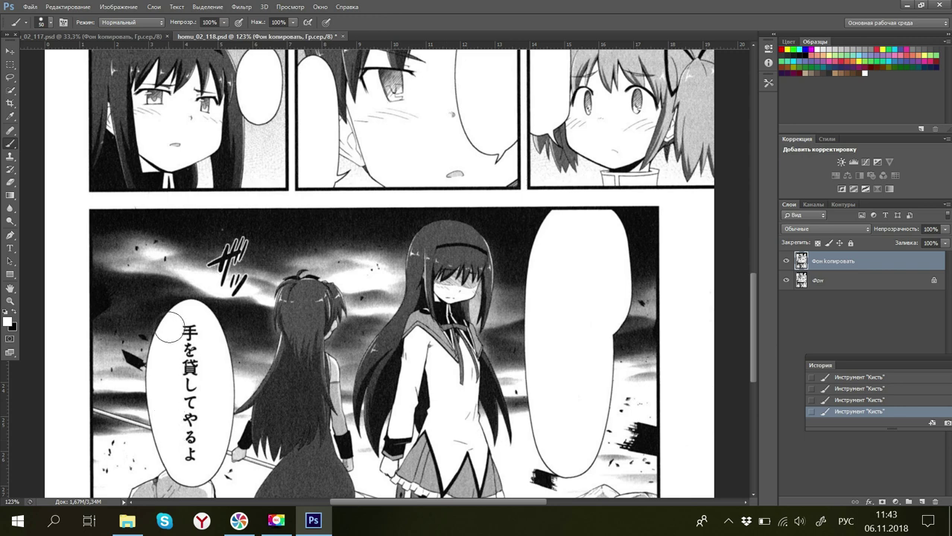
{"action": "left_click_drag", "start_coordinate": [190, 334], "coordinate": [190, 452]}
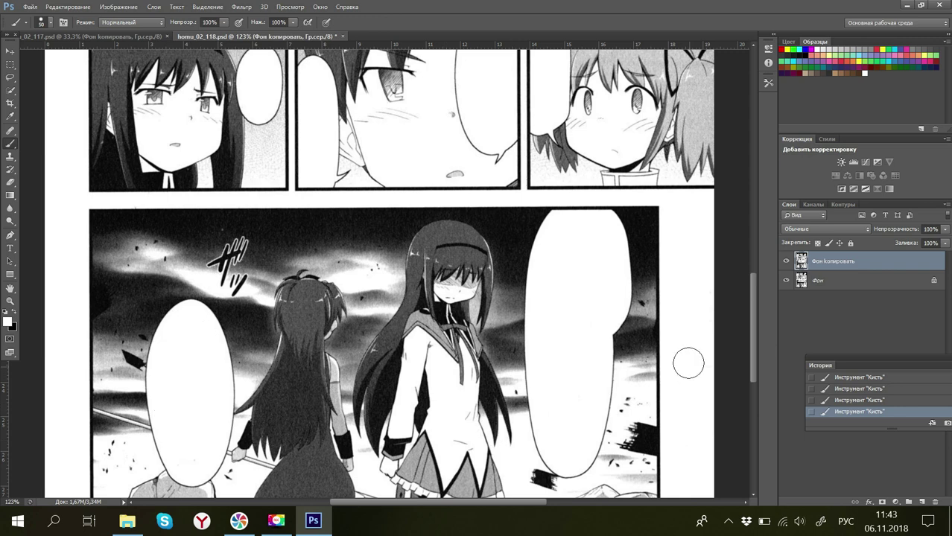
Step: View the whole page at 45%, save homu_02_118.psd and close it
{"action": "scroll", "coordinate": [756, 376], "scroll_direction": "down", "scroll_amount": 3}
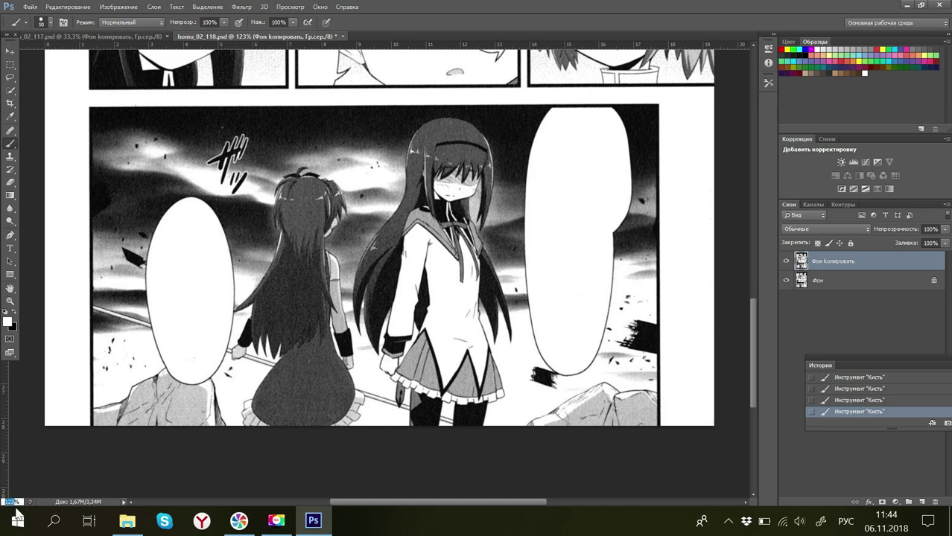
{"action": "type", "text": "45"}
{"action": "key", "text": "Return"}
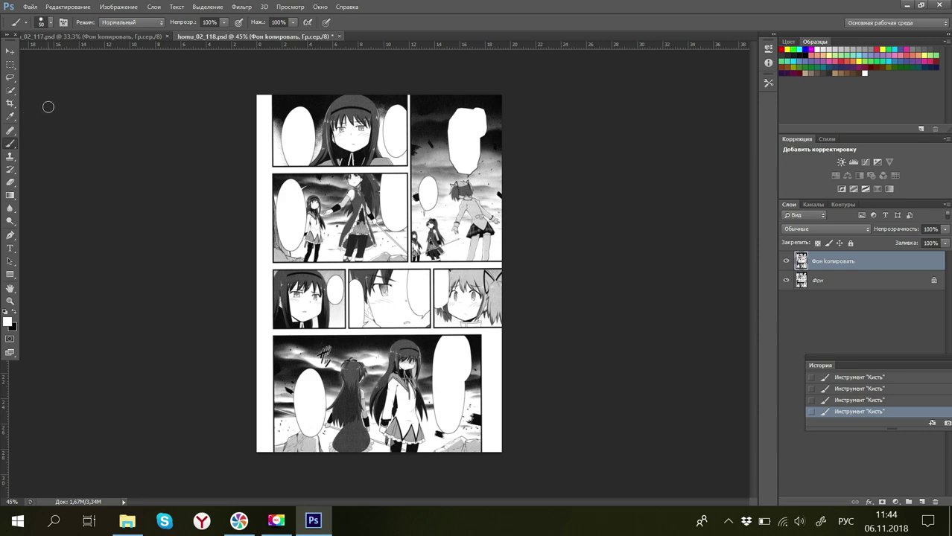
{"action": "left_click", "coordinate": [31, 7]}
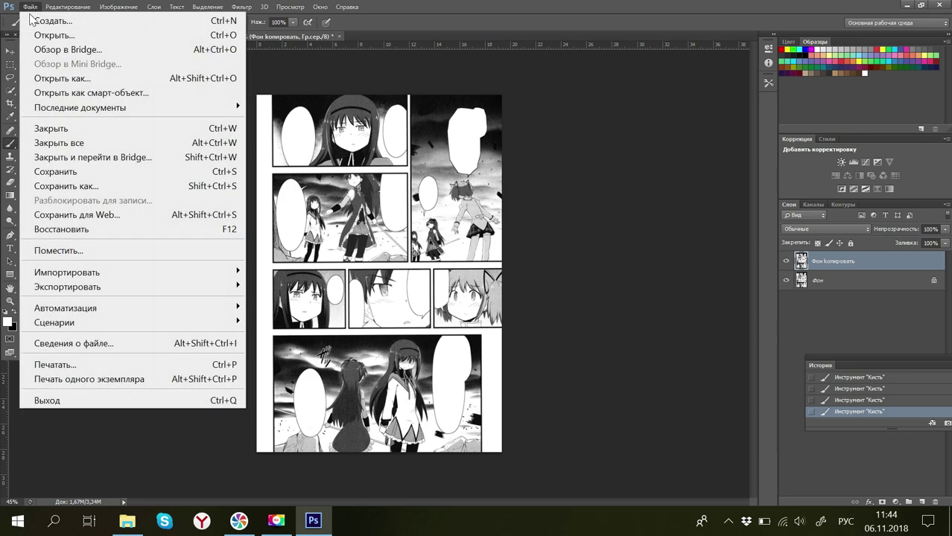
{"action": "left_click", "coordinate": [77, 172]}
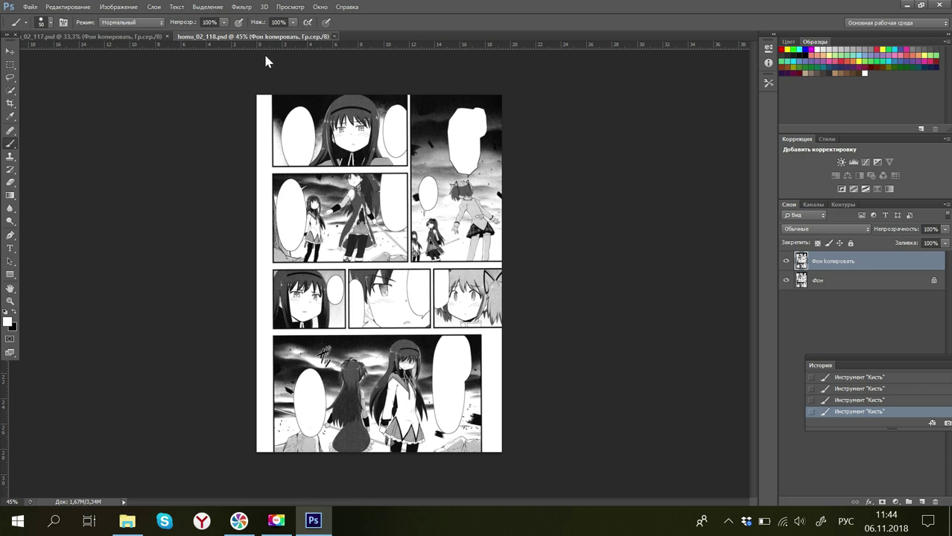
{"action": "key", "text": "ctrl+w"}
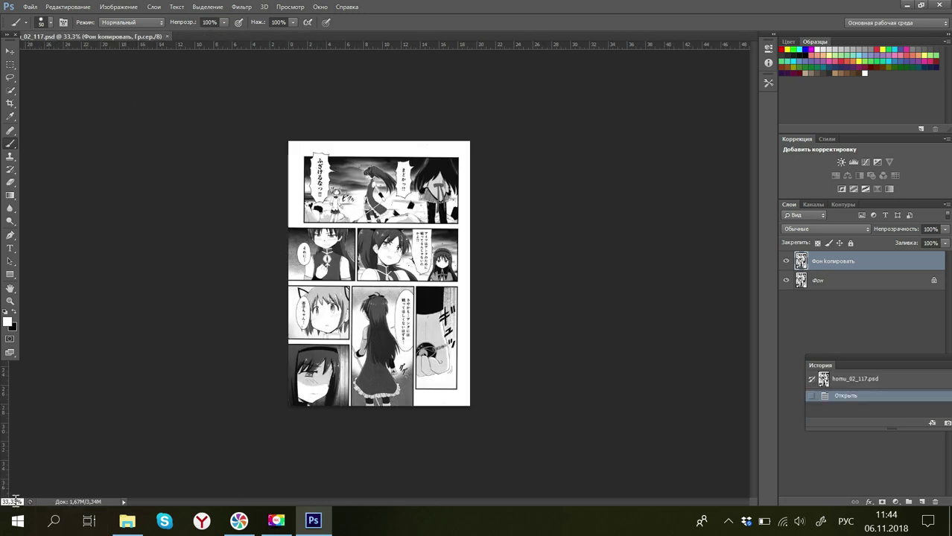
Step: At 123% zoom, brush white over the text in both jagged bubbles of the top panel in homu_02_117.psd
{"action": "type", "text": "12"}
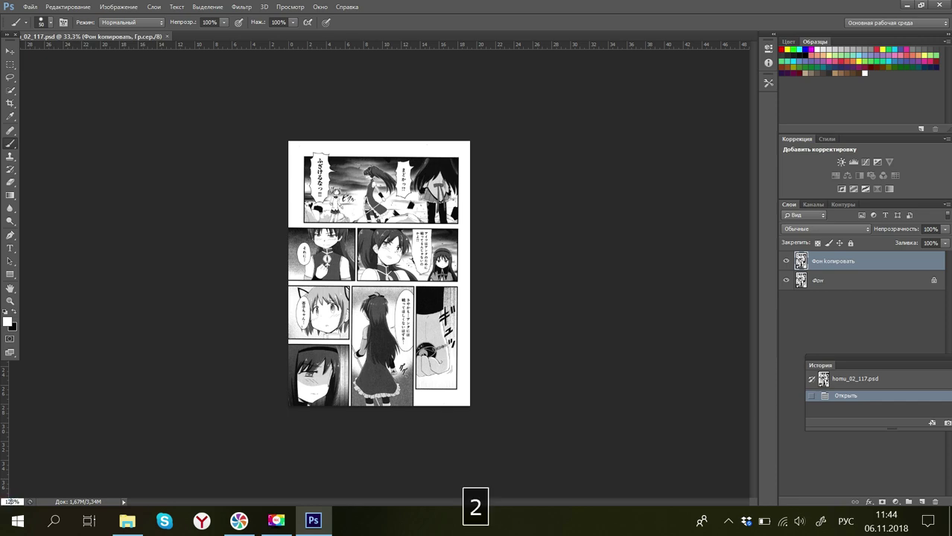
{"action": "type", "text": "3"}
{"action": "key", "text": "Return"}
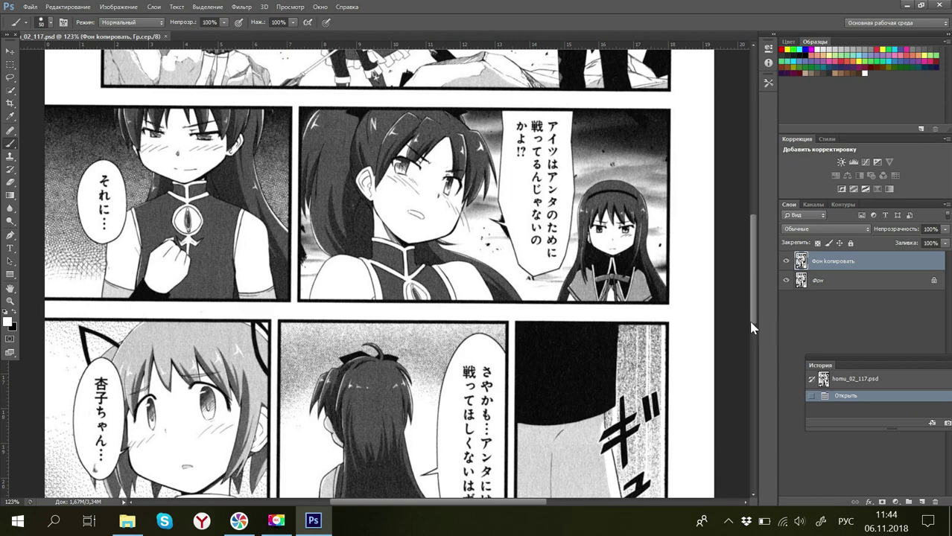
{"action": "left_click_drag", "start_coordinate": [752, 328], "coordinate": [763, 251]}
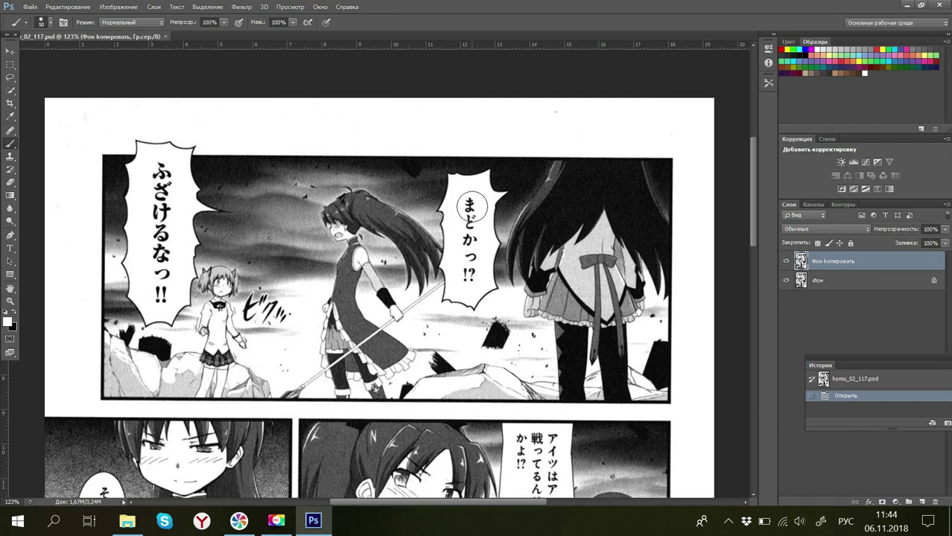
{"action": "left_click_drag", "start_coordinate": [472, 205], "coordinate": [469, 274]}
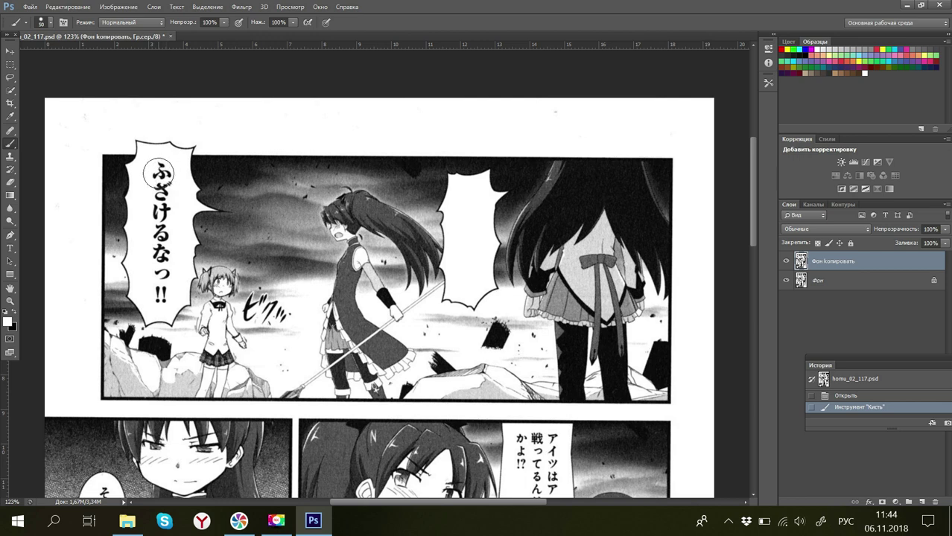
{"action": "left_click_drag", "start_coordinate": [159, 173], "coordinate": [158, 296]}
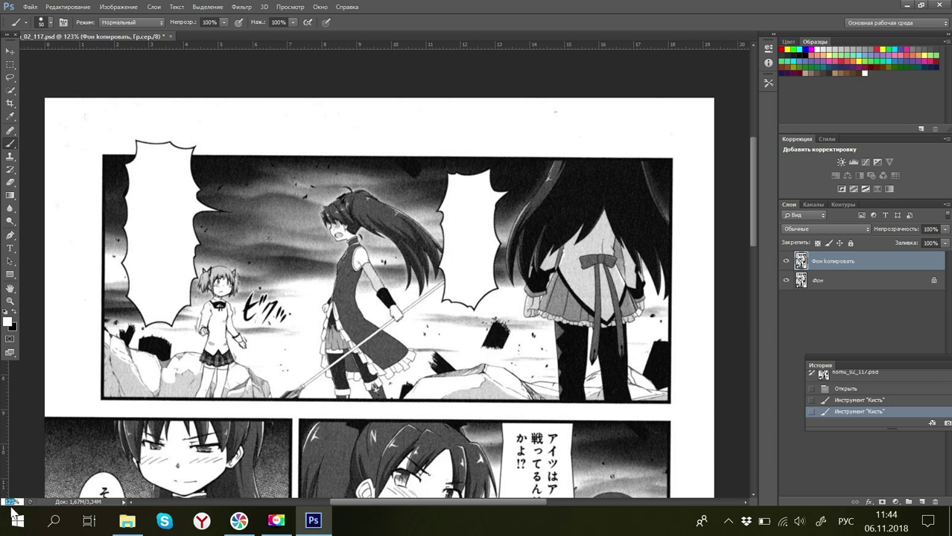
Step: At 250% zoom, clone clean background over the ク and the trailing dots of the sound effect beside the pigtailed girl
{"action": "type", "text": "2"}
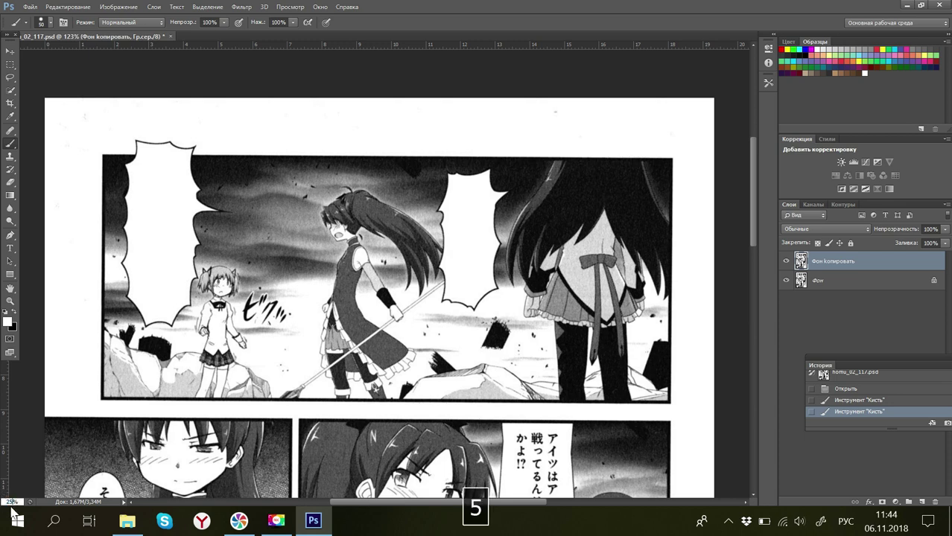
{"action": "type", "text": "50"}
{"action": "key", "text": "Return"}
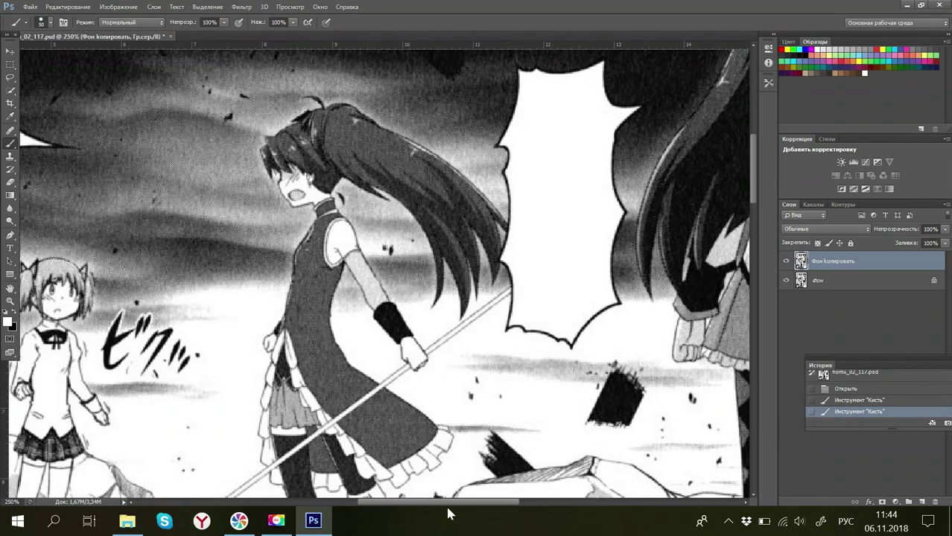
{"action": "left_click_drag", "start_coordinate": [414, 508], "coordinate": [363, 507]}
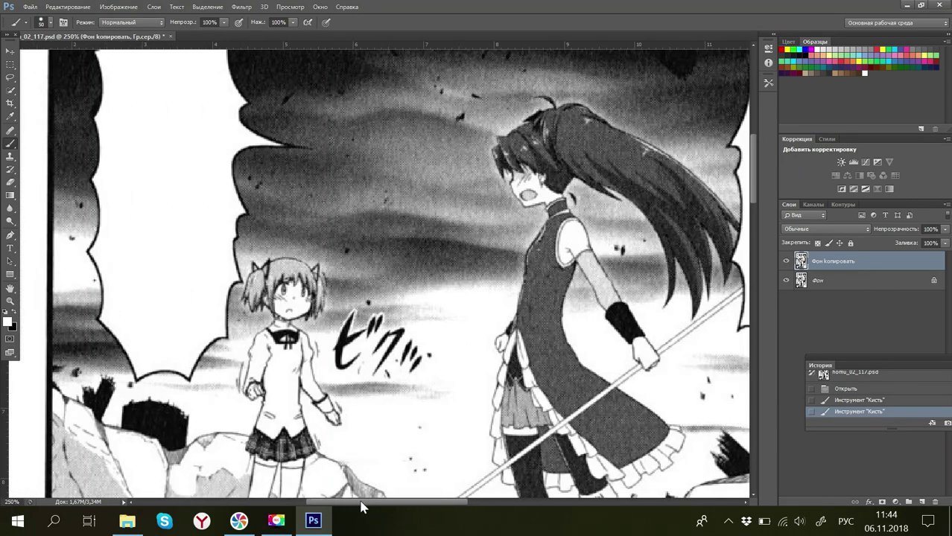
{"action": "left_click", "coordinate": [9, 158]}
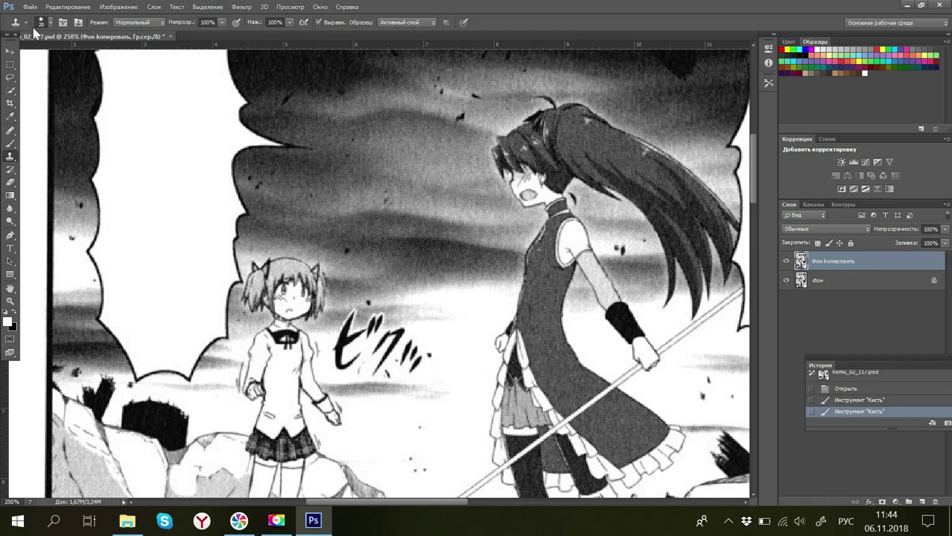
{"action": "left_click", "coordinate": [448, 374], "text": "alt"}
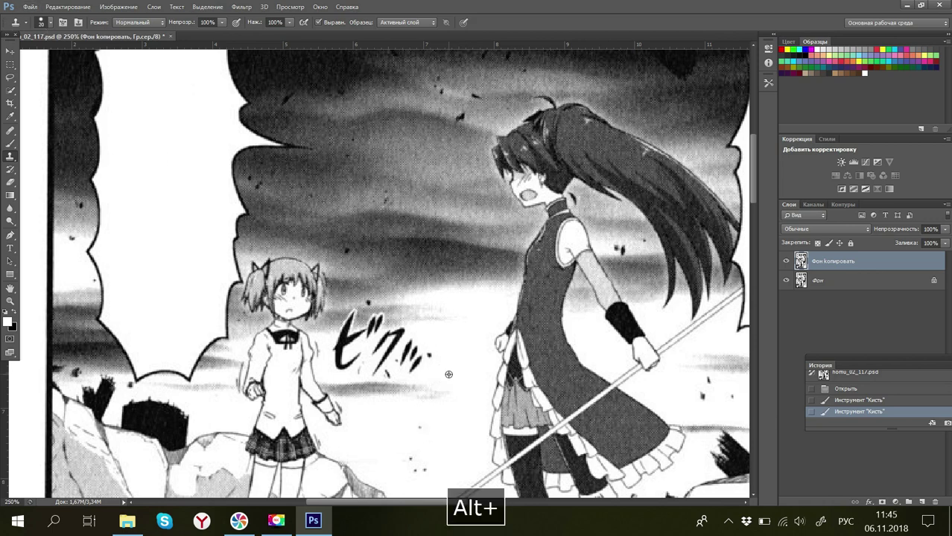
{"action": "left_click_drag", "start_coordinate": [429, 358], "coordinate": [410, 360]}
{"action": "left_click", "coordinate": [411, 357]}
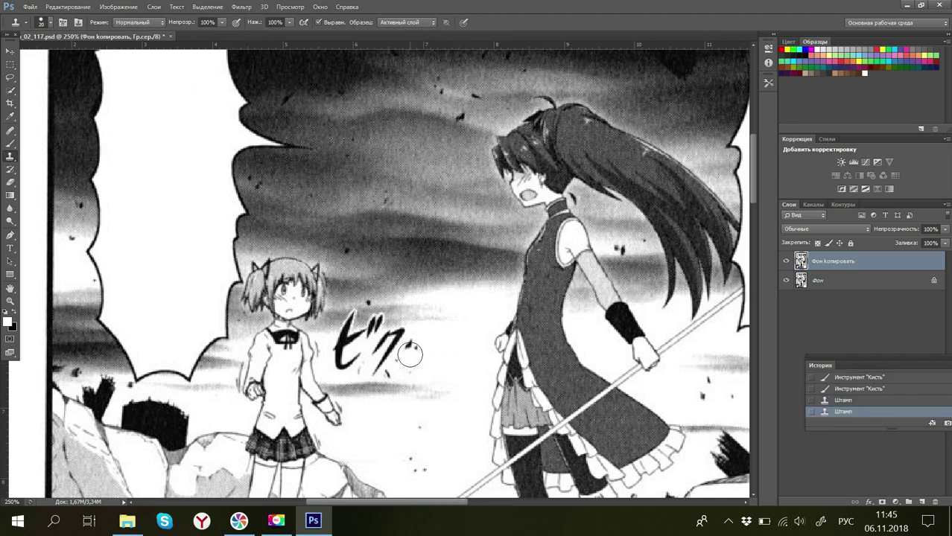
{"action": "left_click", "coordinate": [410, 356]}
{"action": "left_click", "coordinate": [396, 360]}
{"action": "mouse_move", "coordinate": [396, 359]}
{"action": "left_mouse_down"}
{"action": "mouse_move", "coordinate": [404, 337]}
{"action": "mouse_move", "coordinate": [376, 353]}
{"action": "left_mouse_up"}
{"action": "left_click", "coordinate": [377, 353]}
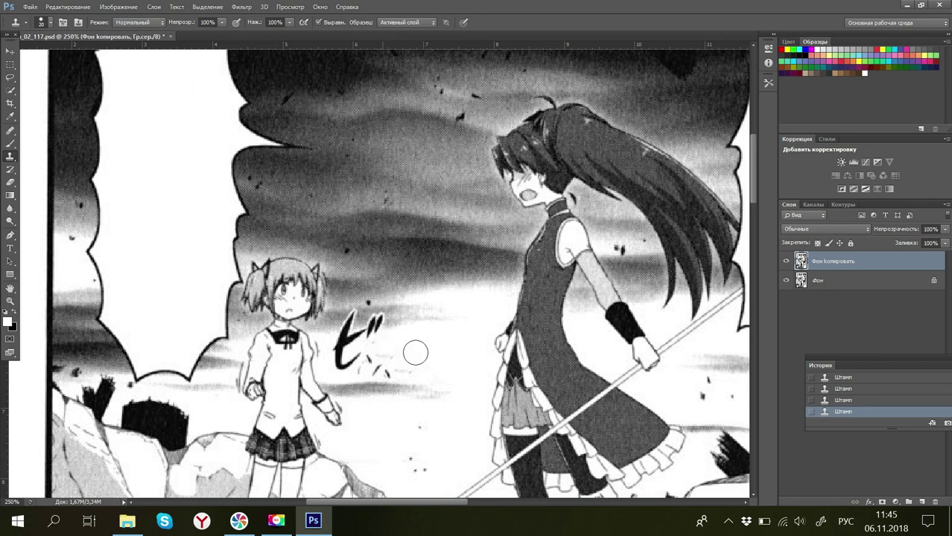
Step: Step back one stamp and clone out the leftover specks of the ク with a smaller Clone Stamp brush
{"action": "left_click", "coordinate": [842, 401]}
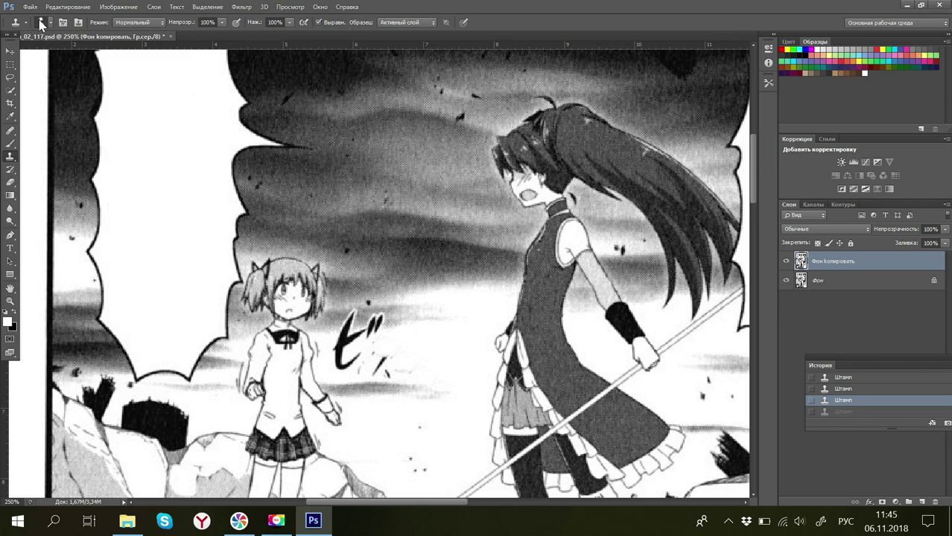
{"action": "key", "text": "bracketleft"}
{"action": "left_click", "coordinate": [373, 370]}
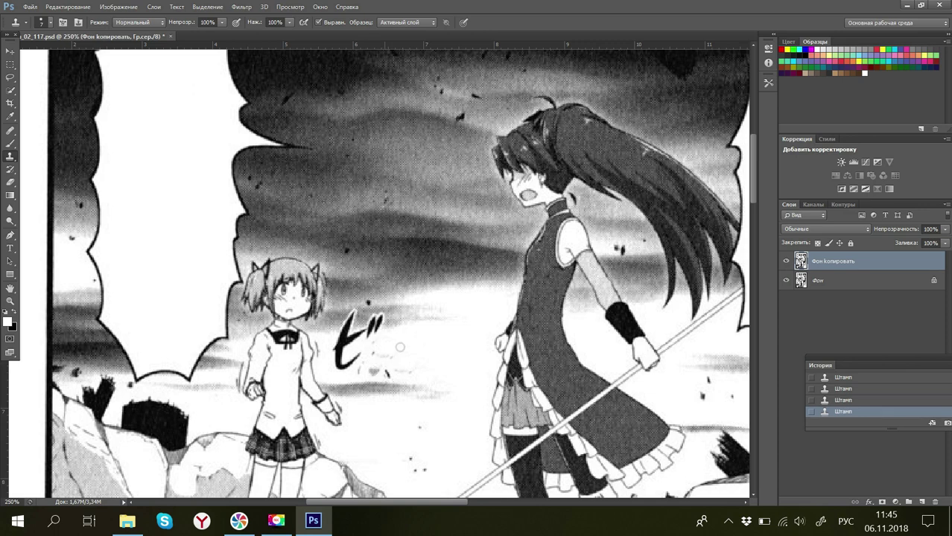
{"action": "left_click", "coordinate": [833, 401]}
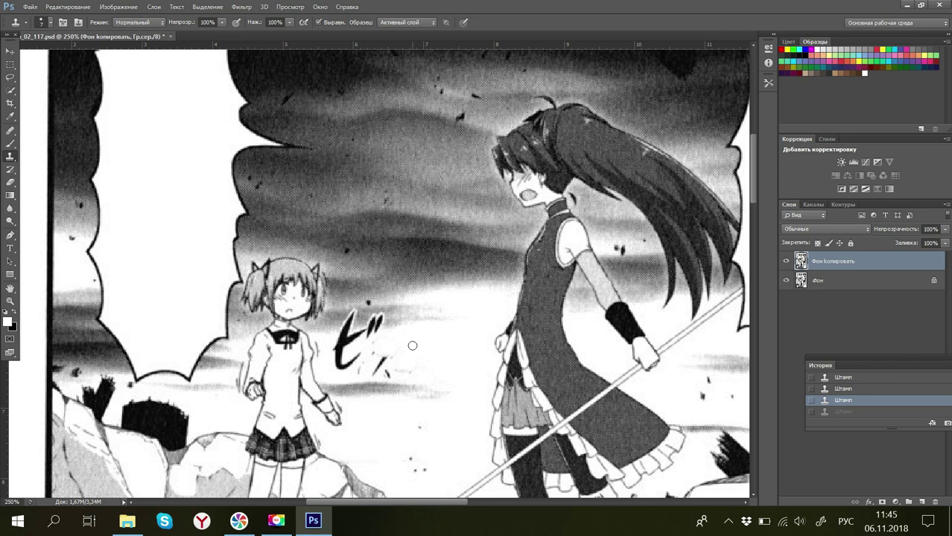
{"action": "key", "text": "alt"}
{"action": "left_click", "coordinate": [381, 362]}
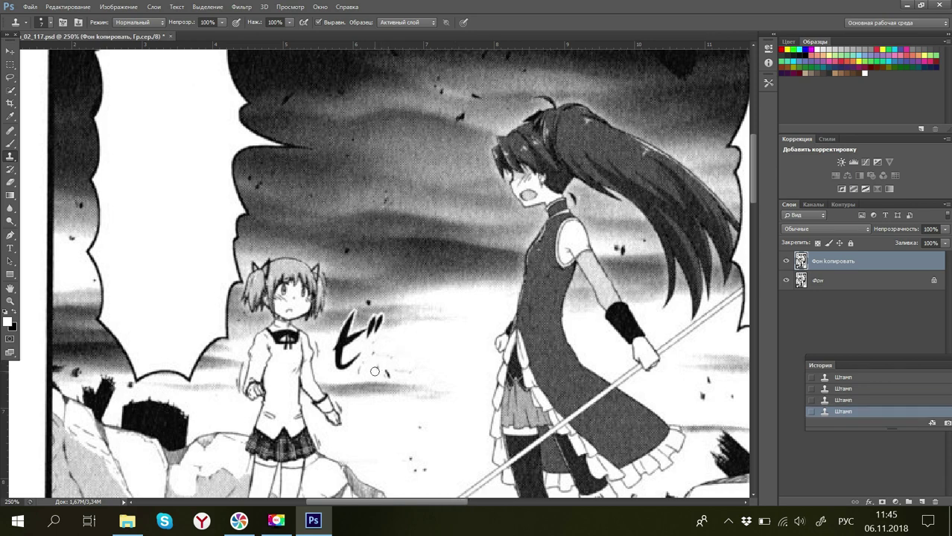
Step: Clone background over the lower curved stroke of the ビ character, reverting faulty stamps
{"action": "key", "text": "ctrl+z"}
{"action": "key", "text": "ctrl+z"}
{"action": "key", "text": "ctrl+z"}
{"action": "key", "text": "ctrl+z"}
{"action": "key", "text": "ctrl+z"}
{"action": "key", "text": "ctrl+z"}
{"action": "key", "text": "ctrl+z"}
{"action": "key", "text": "ctrl+z"}
{"action": "key", "text": "alt"}
{"action": "left_click", "coordinate": [343, 368], "text": "alt"}
{"action": "left_click", "coordinate": [830, 402]}
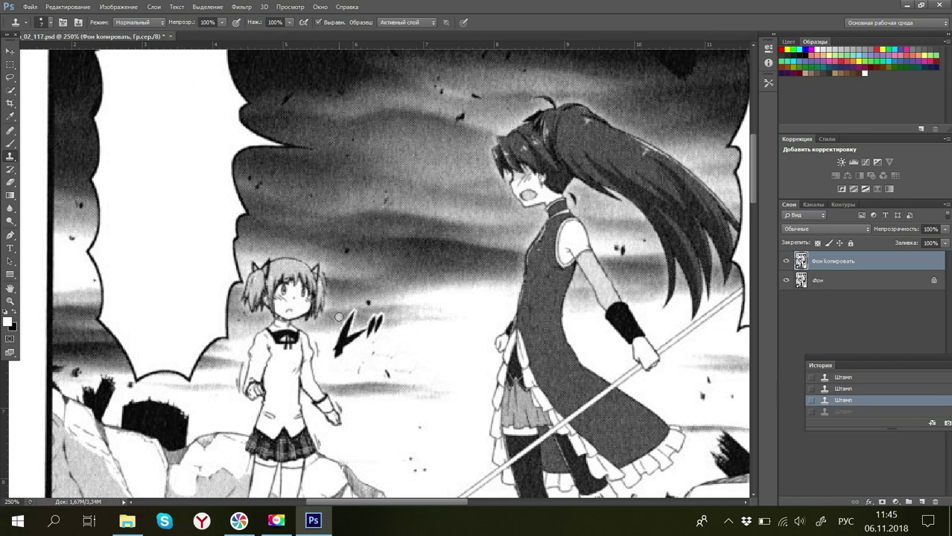
Step: Clone the sky shading over the upper tip of the remaining ビ stroke, stepping back through the history after faulty stamps
{"action": "left_click", "coordinate": [339, 317], "text": "alt"}
{"action": "left_click", "coordinate": [350, 316]}
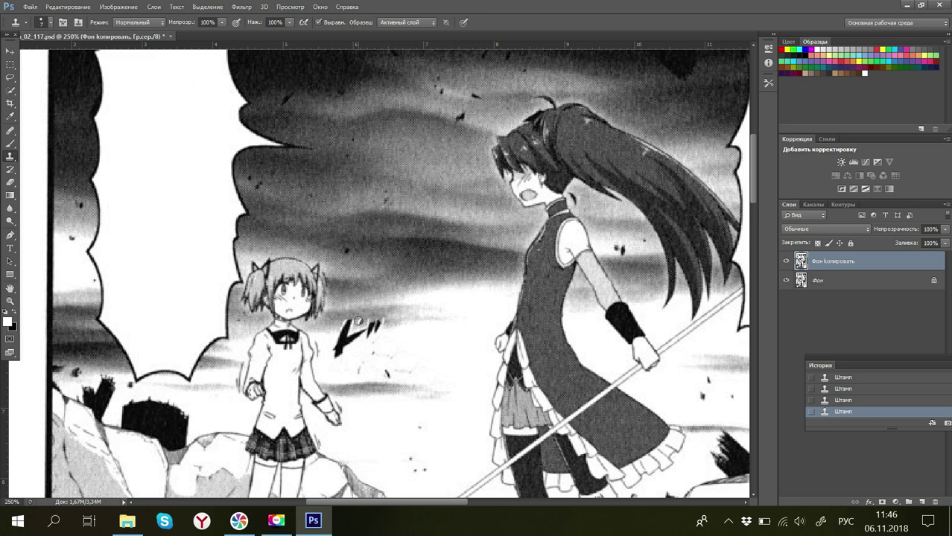
{"action": "key", "text": "alt"}
{"action": "left_click", "coordinate": [845, 389]}
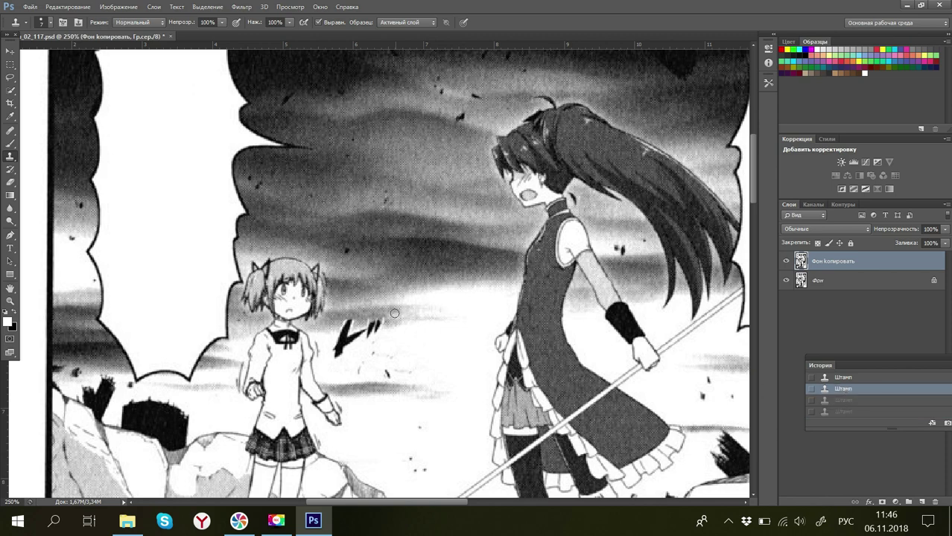
{"action": "key", "text": "alt"}
{"action": "left_click", "coordinate": [334, 323], "text": "alt"}
{"action": "left_click", "coordinate": [343, 322]}
{"action": "left_click", "coordinate": [349, 322]}
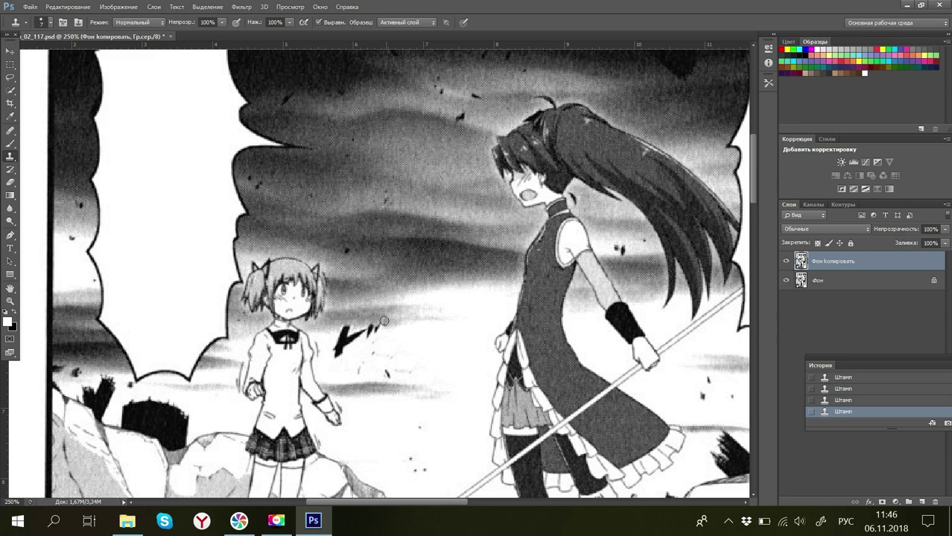
Step: Clone background over the two small dashes of the ビ and the upper part of its slanted stroke
{"action": "left_click", "coordinate": [334, 328], "text": "alt"}
{"action": "left_click", "coordinate": [368, 330]}
{"action": "left_click", "coordinate": [382, 325]}
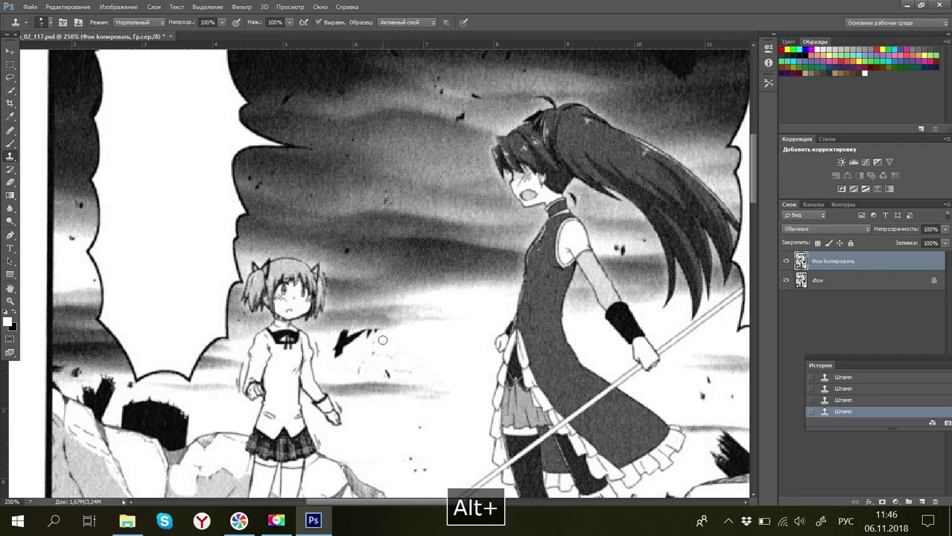
{"action": "left_click", "coordinate": [377, 337], "text": "alt"}
{"action": "left_click_drag", "start_coordinate": [371, 333], "coordinate": [346, 339]}
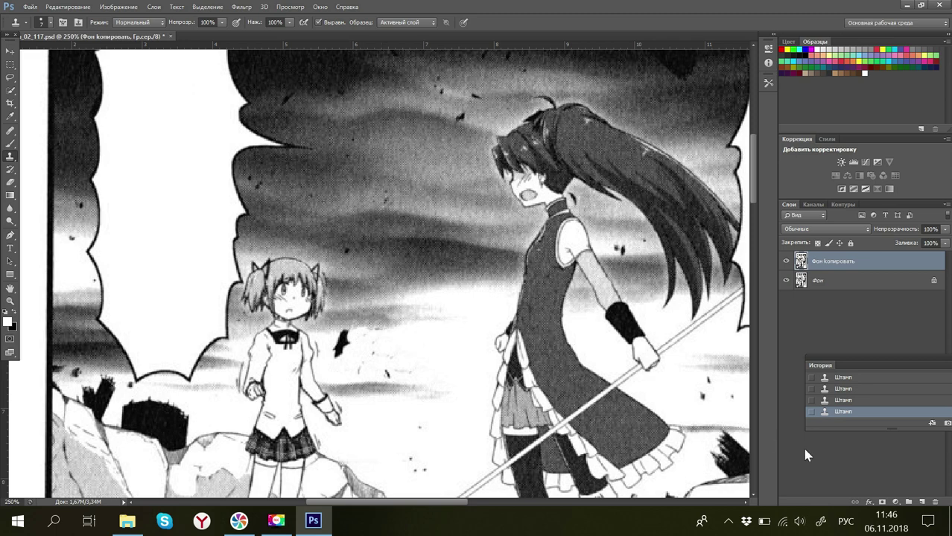
Step: Clone out the last black remnant of the ビ stroke beside the pigtailed girl, undoing stray stamps
{"action": "key", "text": "ctrl+z"}
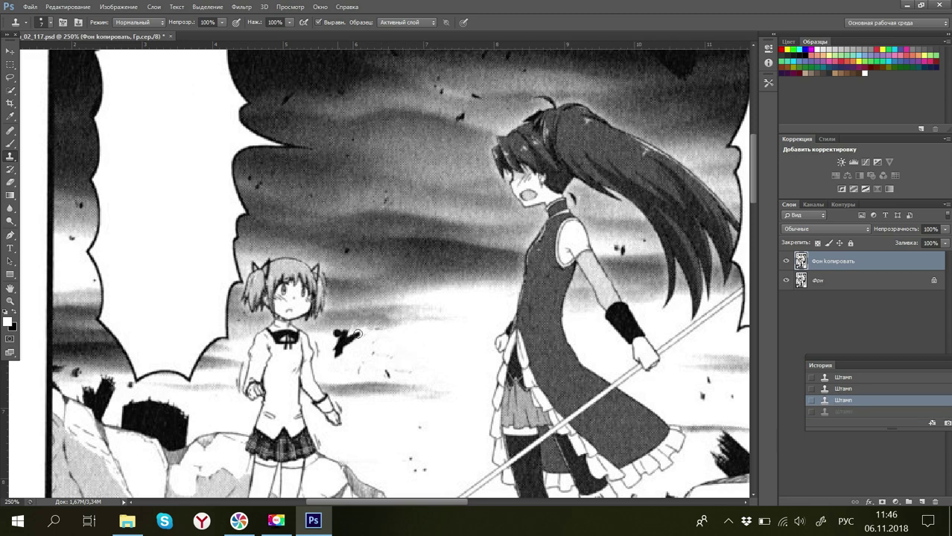
{"action": "left_click_drag", "start_coordinate": [358, 335], "coordinate": [357, 339]}
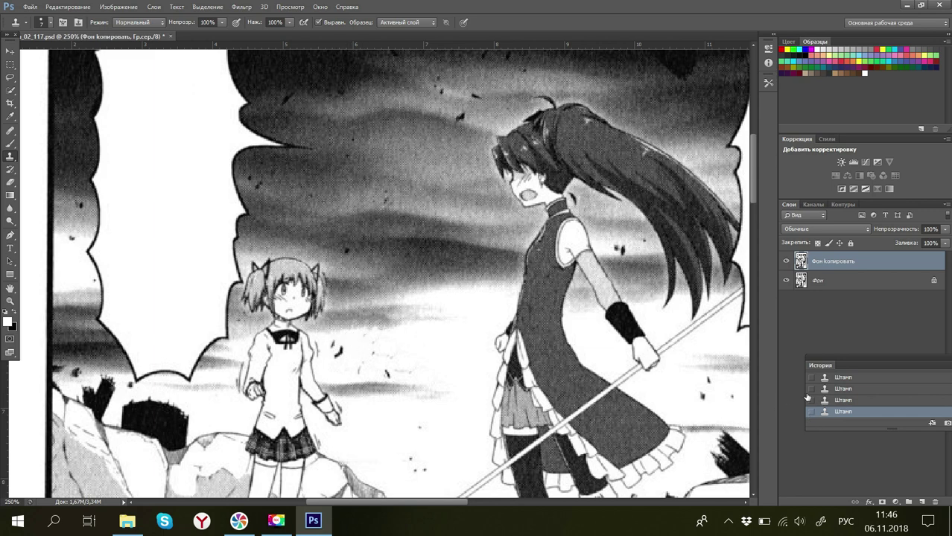
{"action": "key", "text": "ctrl+z"}
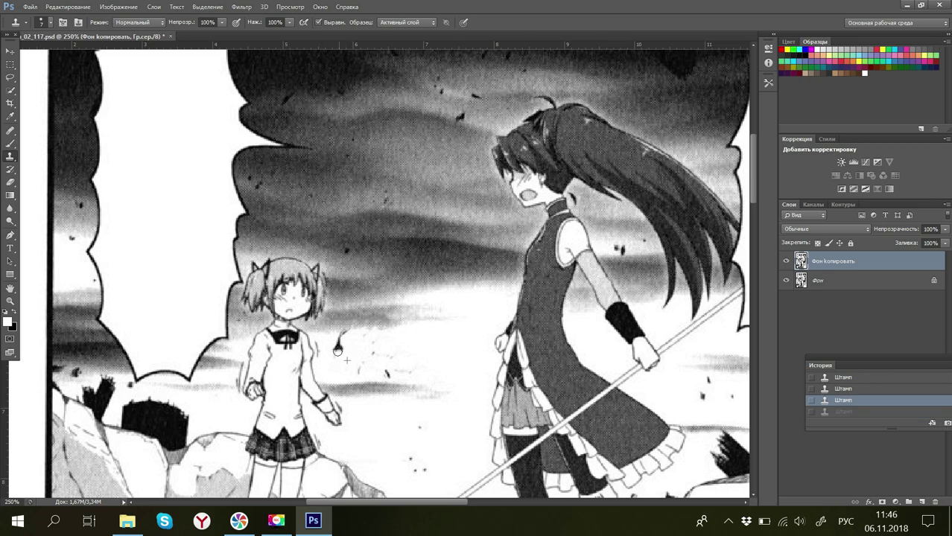
{"action": "left_click", "coordinate": [336, 347]}
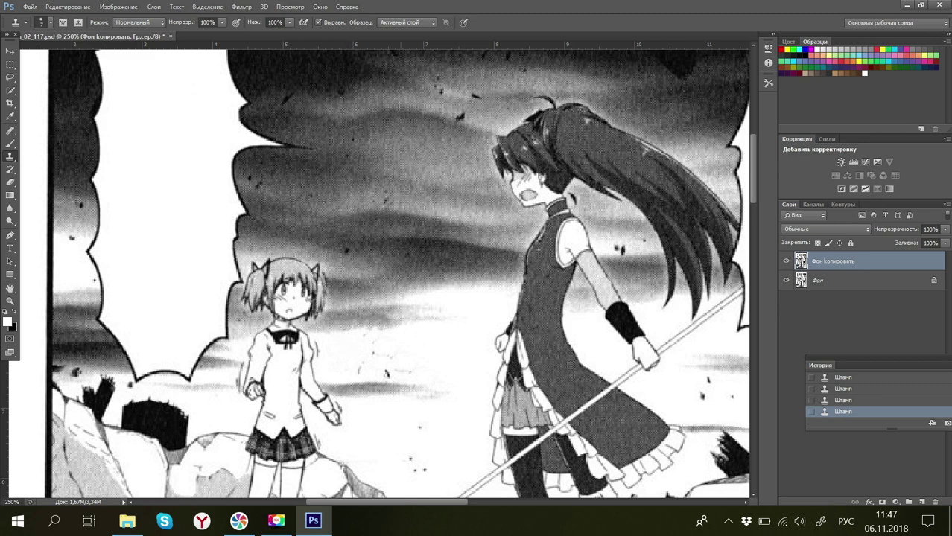
Step: Check the whole page at 40%, then brush white over the text in both second-row bubbles at 120% zoom
{"action": "left_click", "coordinate": [9, 502]}
{"action": "type", "text": "40"}
{"action": "key", "text": "Return"}
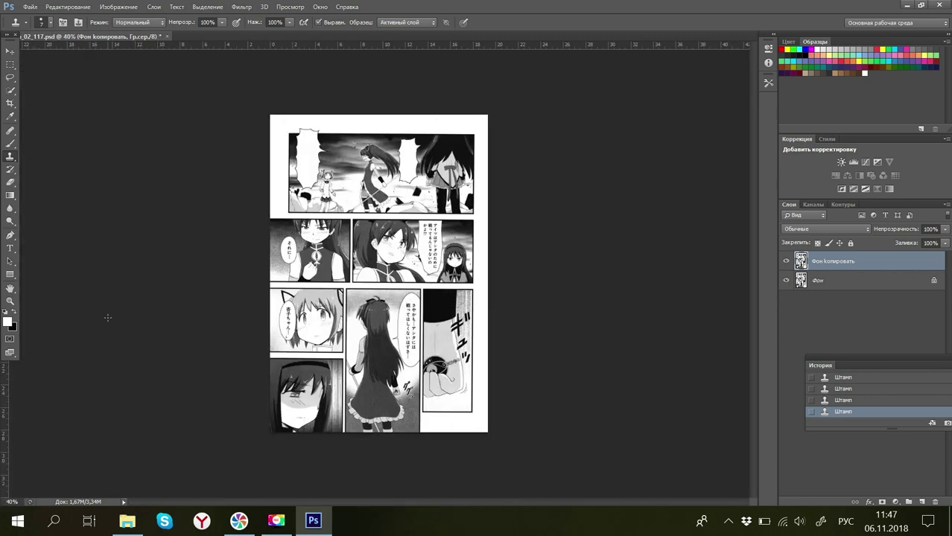
{"action": "left_click", "coordinate": [12, 502]}
{"action": "type", "text": "120"}
{"action": "key", "text": "Return"}
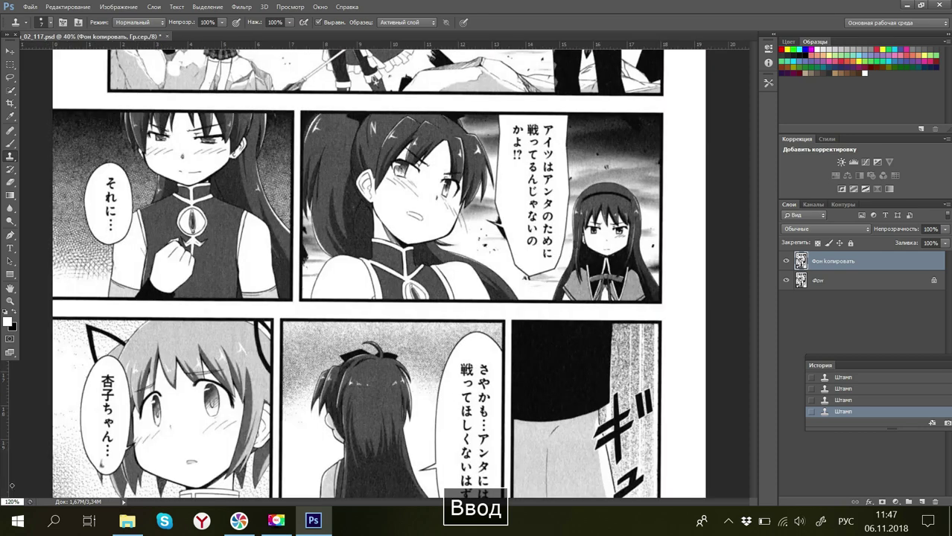
{"action": "left_click", "coordinate": [9, 146]}
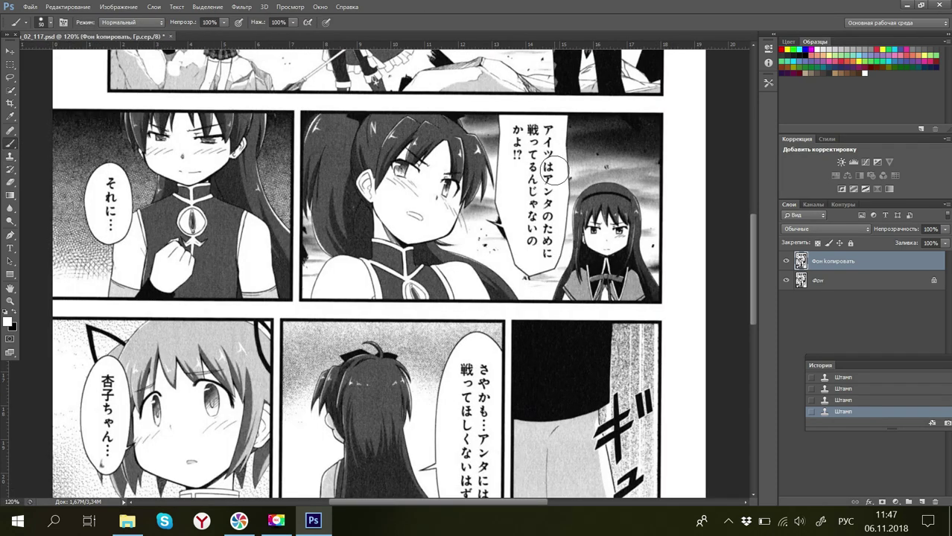
{"action": "mouse_move", "coordinate": [549, 143]}
{"action": "left_mouse_down"}
{"action": "mouse_move", "coordinate": [522, 136]}
{"action": "mouse_move", "coordinate": [520, 154]}
{"action": "mouse_move", "coordinate": [545, 160]}
{"action": "mouse_move", "coordinate": [533, 178]}
{"action": "mouse_move", "coordinate": [543, 195]}
{"action": "mouse_move", "coordinate": [533, 220]}
{"action": "mouse_move", "coordinate": [541, 214]}
{"action": "mouse_move", "coordinate": [531, 246]}
{"action": "left_mouse_up"}
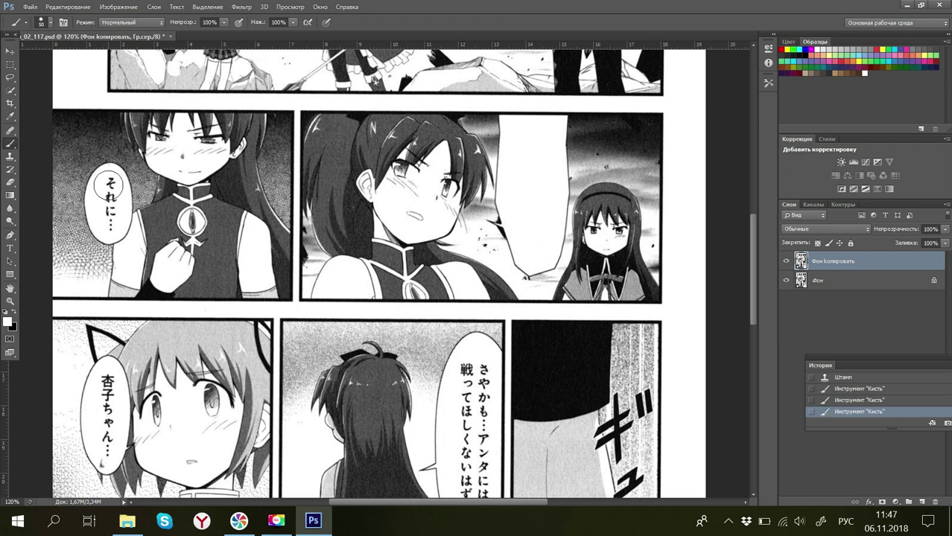
{"action": "left_click_drag", "start_coordinate": [109, 176], "coordinate": [111, 228]}
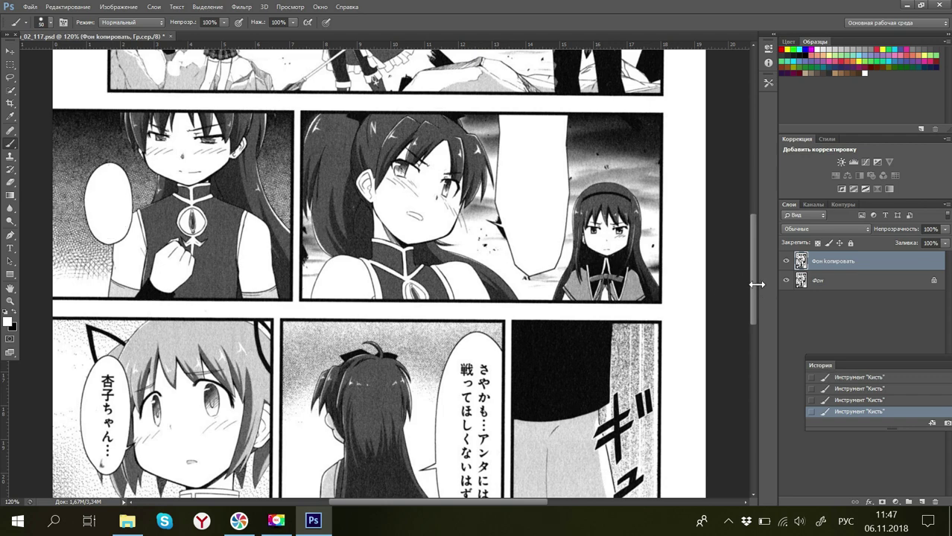
Step: Brush white over the text in the large oval bubble and the left bubble of the third row
{"action": "left_click_drag", "start_coordinate": [754, 290], "coordinate": [764, 328]}
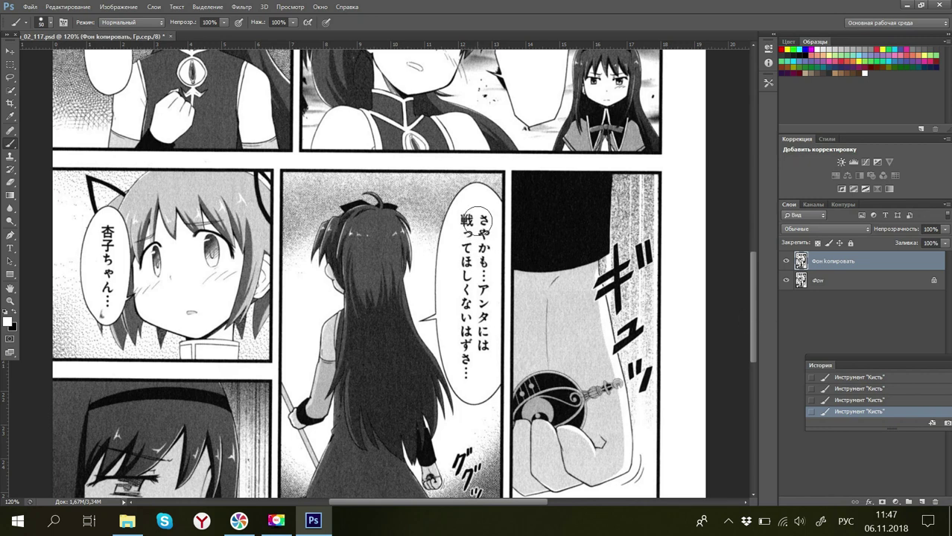
{"action": "mouse_move", "coordinate": [480, 220]}
{"action": "left_mouse_down"}
{"action": "mouse_move", "coordinate": [467, 221]}
{"action": "mouse_move", "coordinate": [465, 244]}
{"action": "mouse_move", "coordinate": [480, 227]}
{"action": "mouse_move", "coordinate": [464, 246]}
{"action": "mouse_move", "coordinate": [481, 338]}
{"action": "mouse_move", "coordinate": [468, 368]}
{"action": "mouse_move", "coordinate": [466, 324]}
{"action": "mouse_move", "coordinate": [454, 321]}
{"action": "left_mouse_up"}
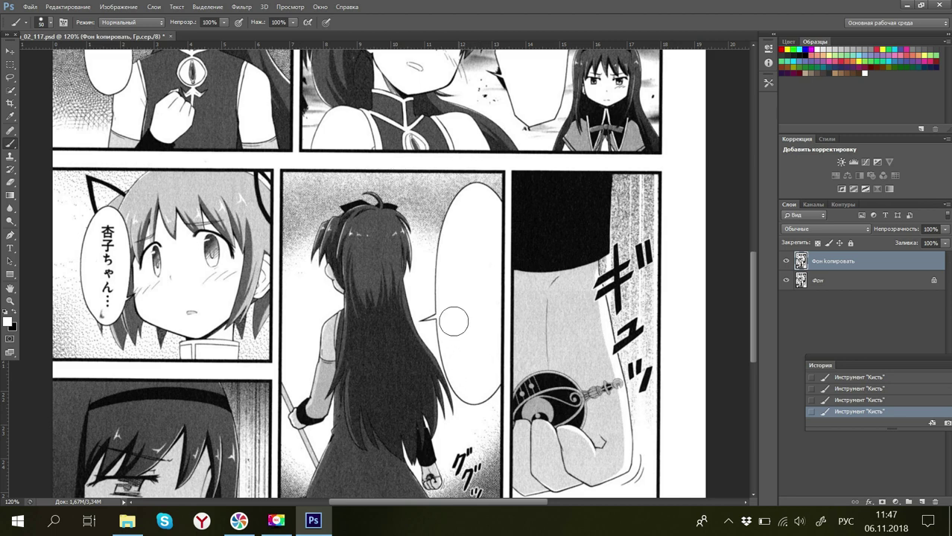
{"action": "left_click_drag", "start_coordinate": [107, 227], "coordinate": [104, 293]}
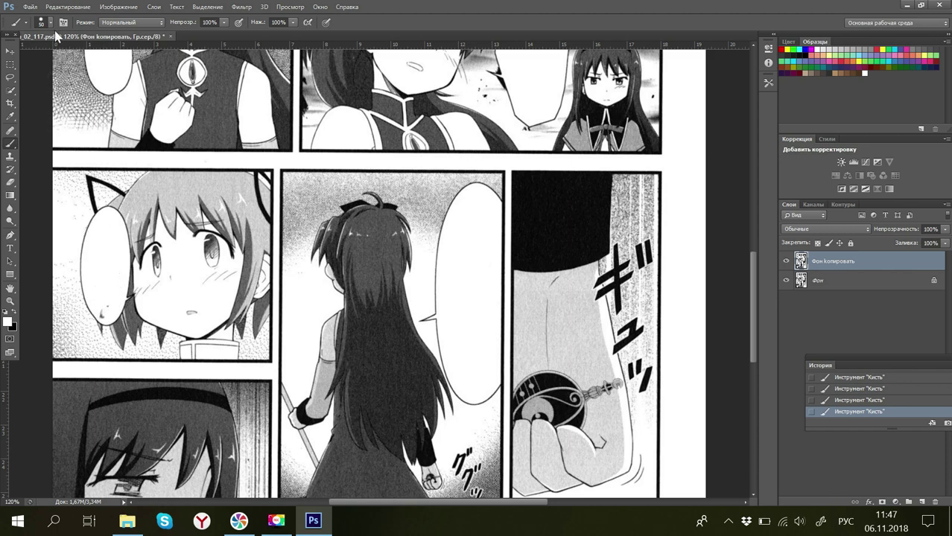
Step: Touch up the left third-row bubble with a 35 px brush and compare it with earlier history states, keeping the latest one
{"action": "key", "text": "bracketleft"}
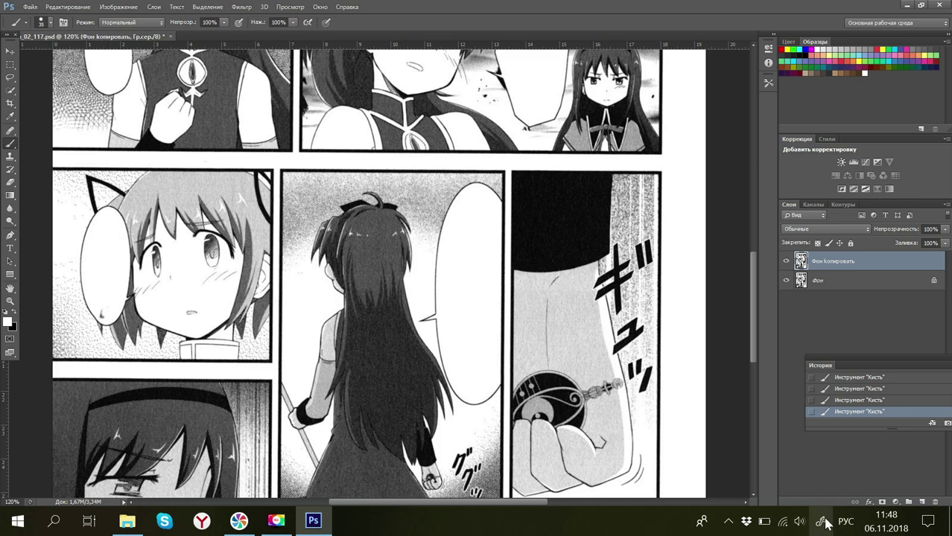
{"action": "left_click", "coordinate": [852, 379]}
{"action": "left_click", "coordinate": [852, 378]}
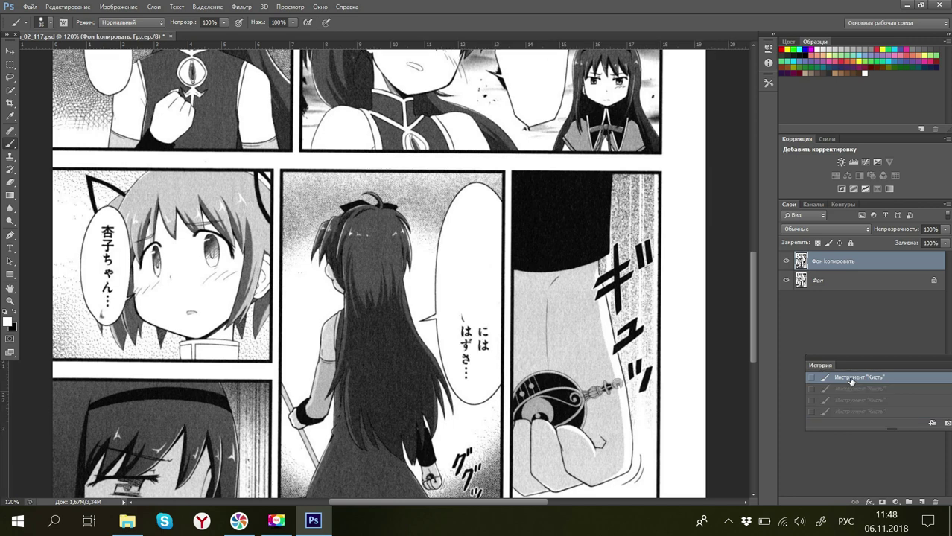
{"action": "left_click", "coordinate": [844, 400]}
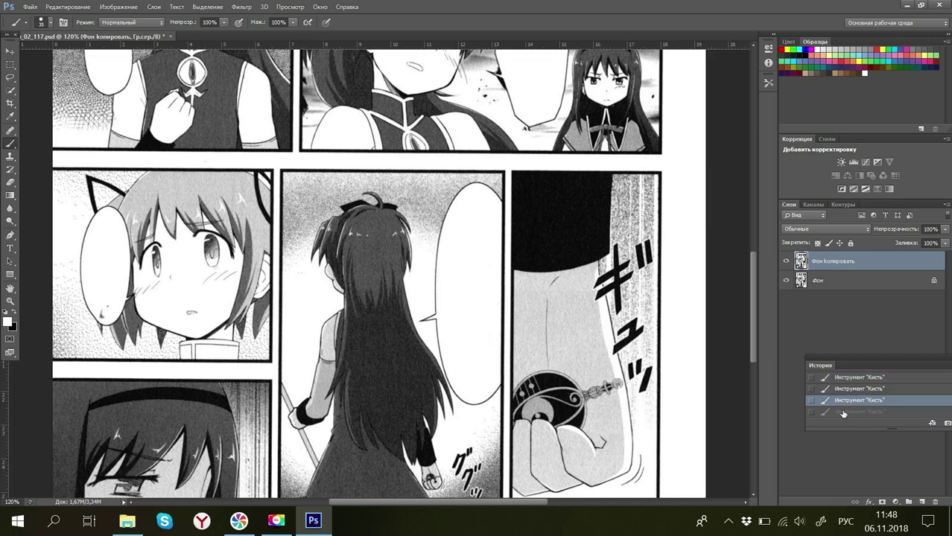
{"action": "left_click", "coordinate": [845, 412]}
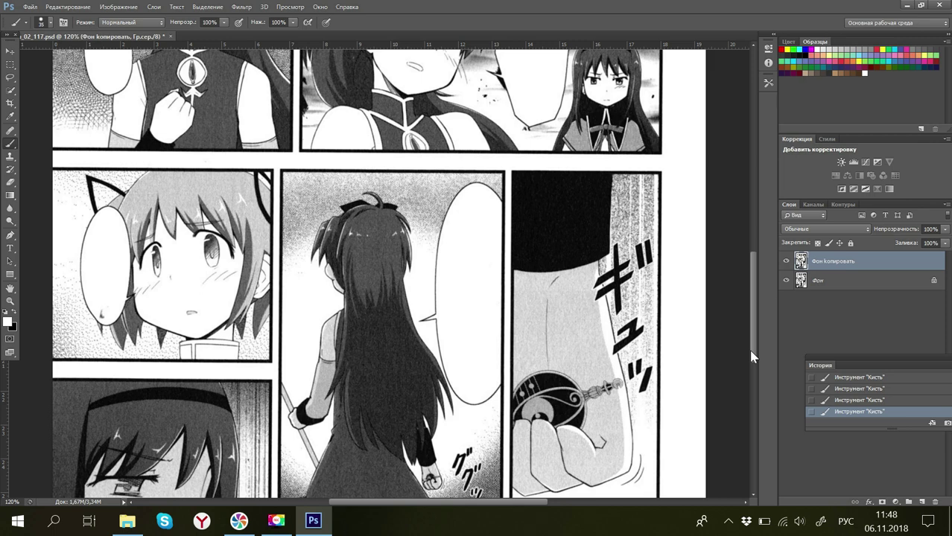
Step: At 300% zoom, use the Clone Stamp to cover the small ッ sound effect beside the long-haired girl's fist with dotted background
{"action": "left_click_drag", "start_coordinate": [751, 351], "coordinate": [768, 384]}
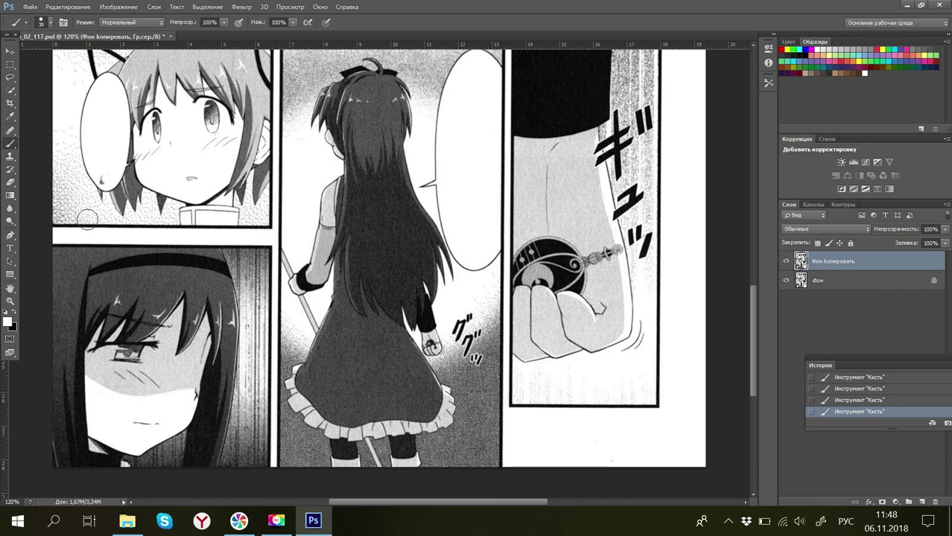
{"action": "left_click", "coordinate": [8, 156]}
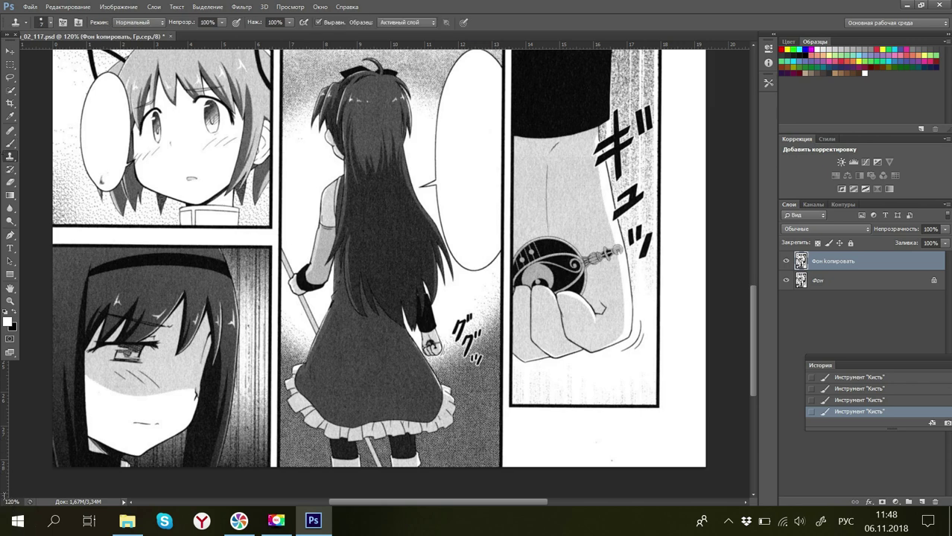
{"action": "left_click", "coordinate": [4, 501]}
{"action": "type", "text": "220"}
{"action": "key", "text": "Return"}
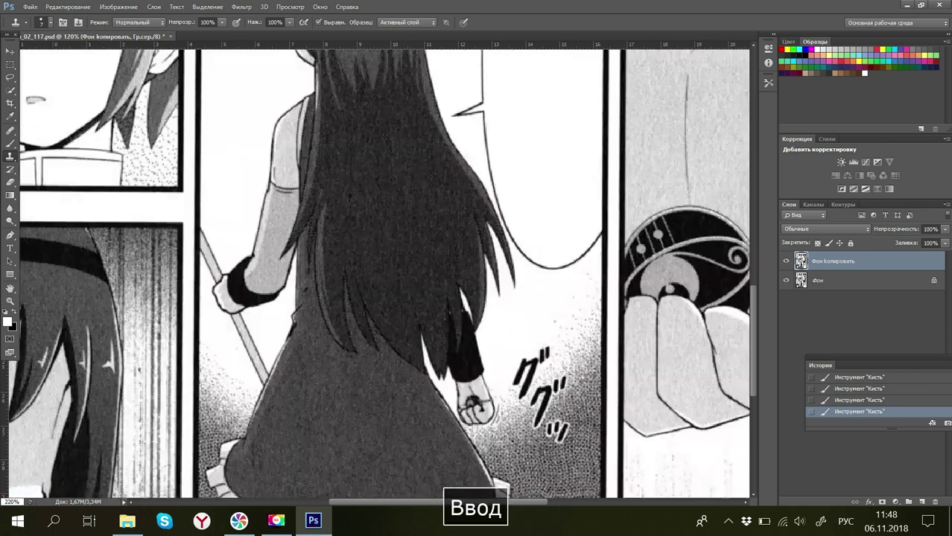
{"action": "left_click", "coordinate": [5, 503]}
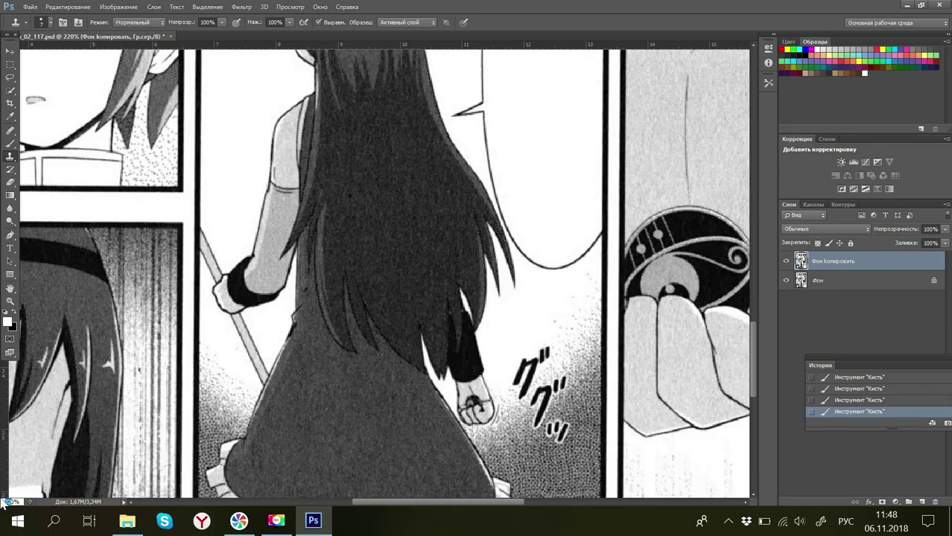
{"action": "type", "text": "300"}
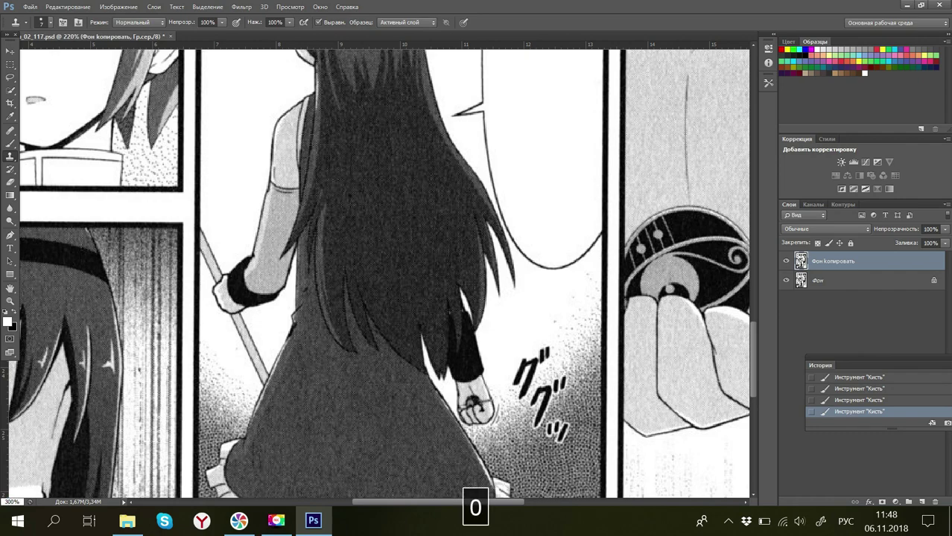
{"action": "key", "text": "Return"}
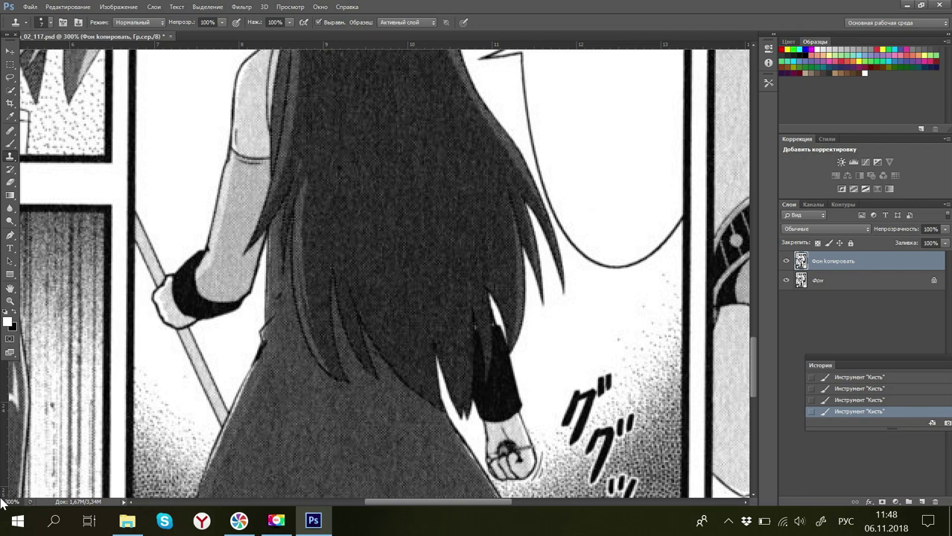
{"action": "scroll", "coordinate": [605, 370], "scroll_direction": "down", "scroll_amount": 3}
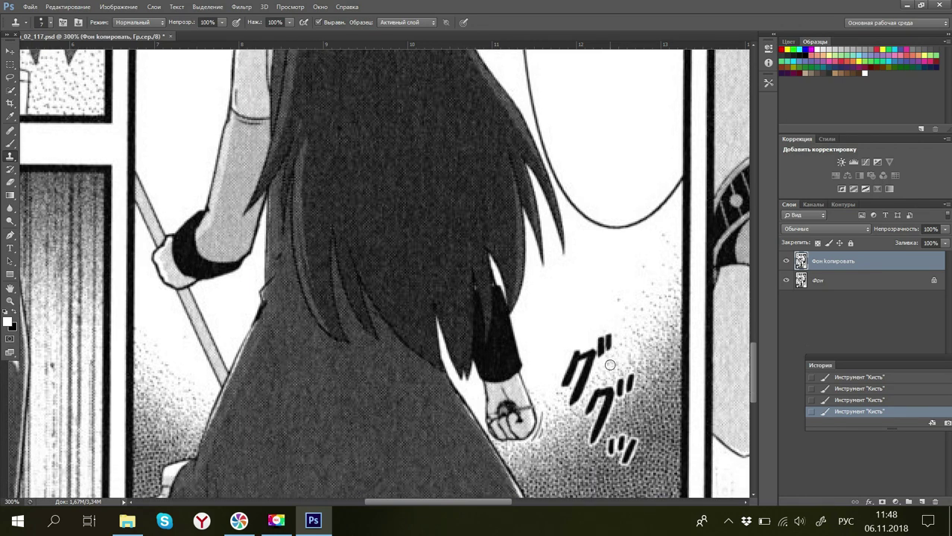
{"action": "scroll", "coordinate": [609, 365], "scroll_direction": "down", "scroll_amount": 3}
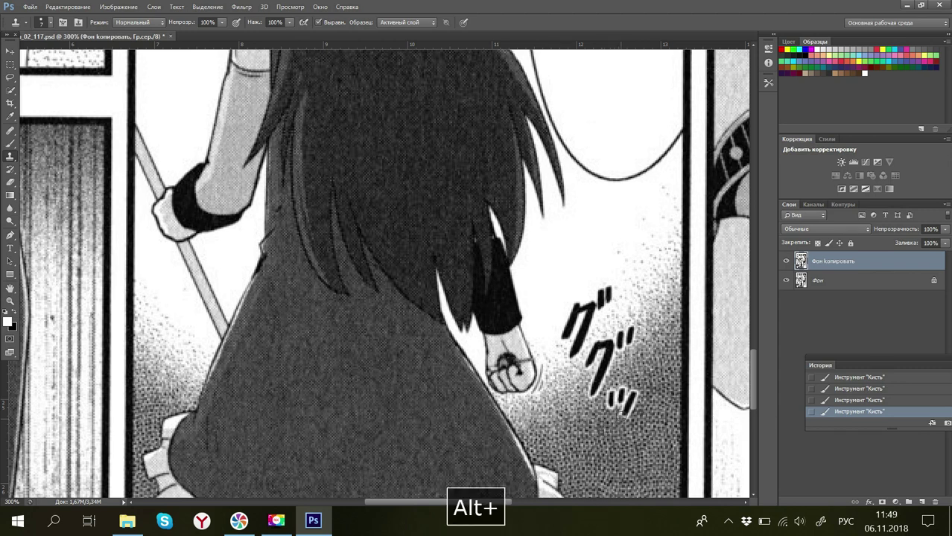
{"action": "mouse_move", "coordinate": [630, 418]}
{"action": "left_mouse_down"}
{"action": "mouse_move", "coordinate": [607, 406]}
{"action": "mouse_move", "coordinate": [609, 396]}
{"action": "left_mouse_up"}
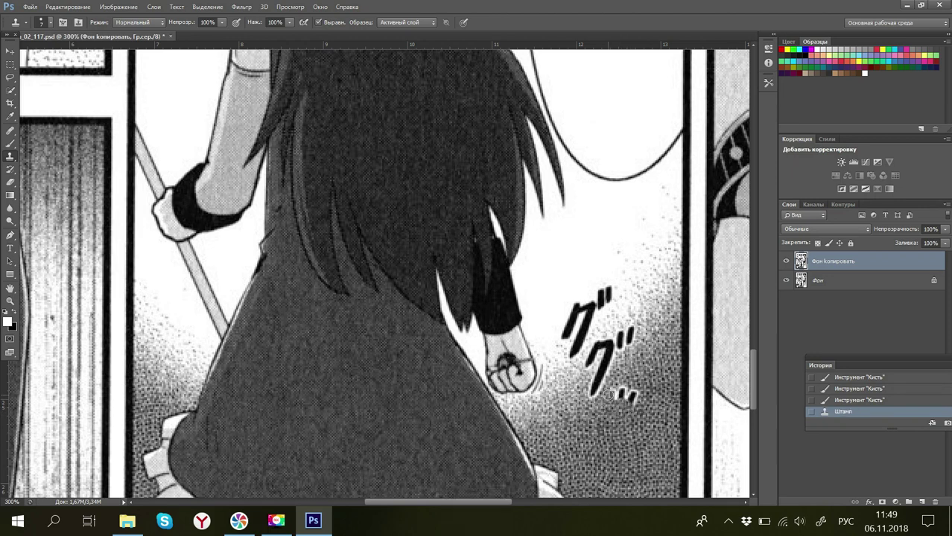
{"action": "left_click", "coordinate": [610, 394]}
{"action": "left_click_drag", "start_coordinate": [633, 401], "coordinate": [623, 388]}
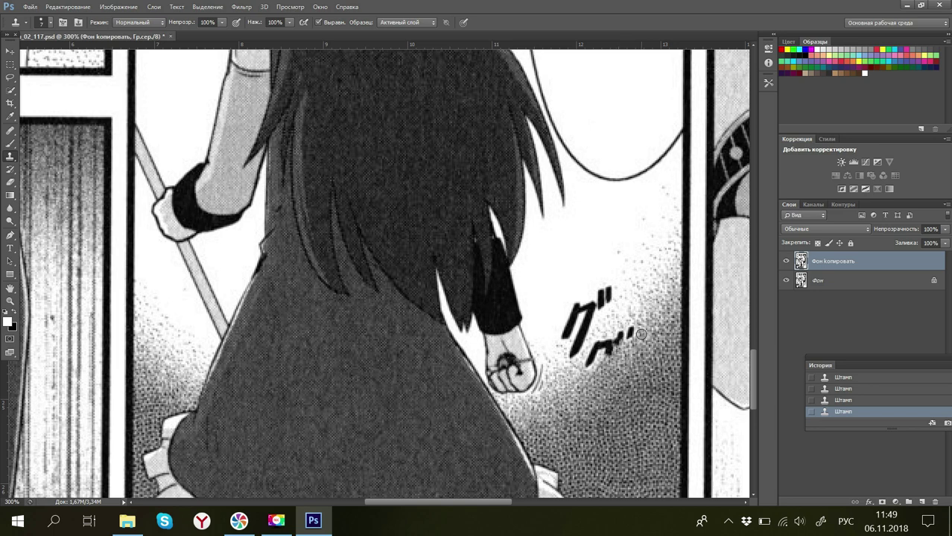
Step: Clone nearby screentone over the remains of the lower グ character beside the fist, undoing a stray stamp
{"action": "left_click", "coordinate": [640, 335], "text": "alt"}
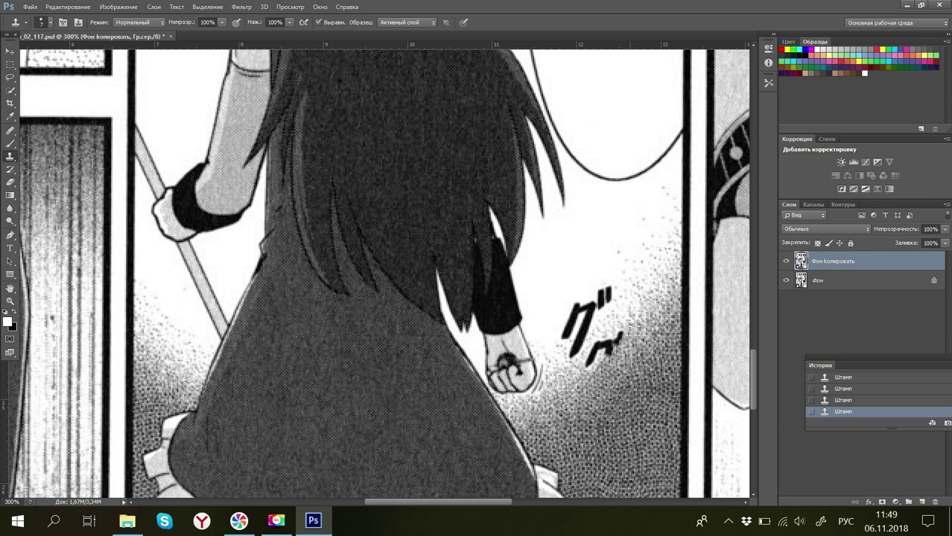
{"action": "left_click", "coordinate": [589, 360], "text": "alt"}
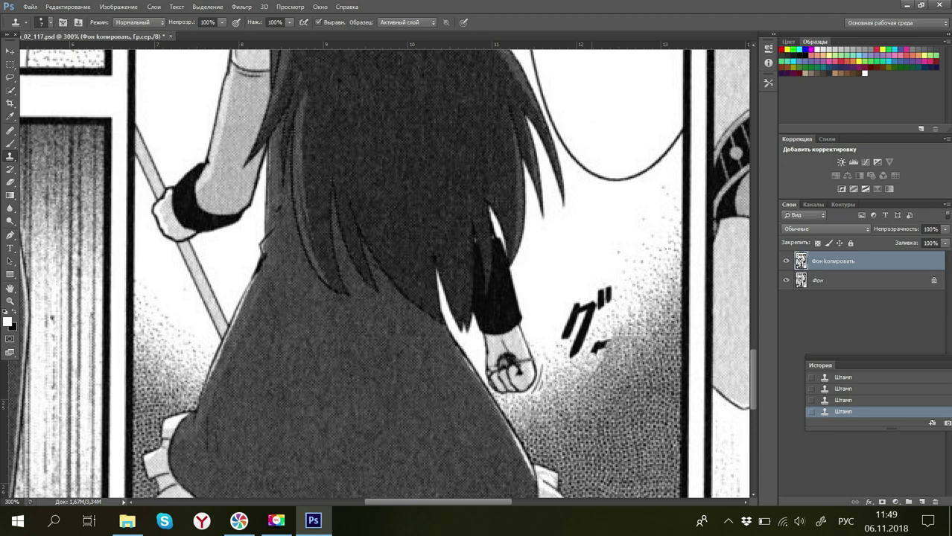
{"action": "left_click_drag", "start_coordinate": [593, 351], "coordinate": [594, 348]}
{"action": "key", "text": "ctrl+z"}
{"action": "left_click_drag", "start_coordinate": [592, 345], "coordinate": [594, 357]}
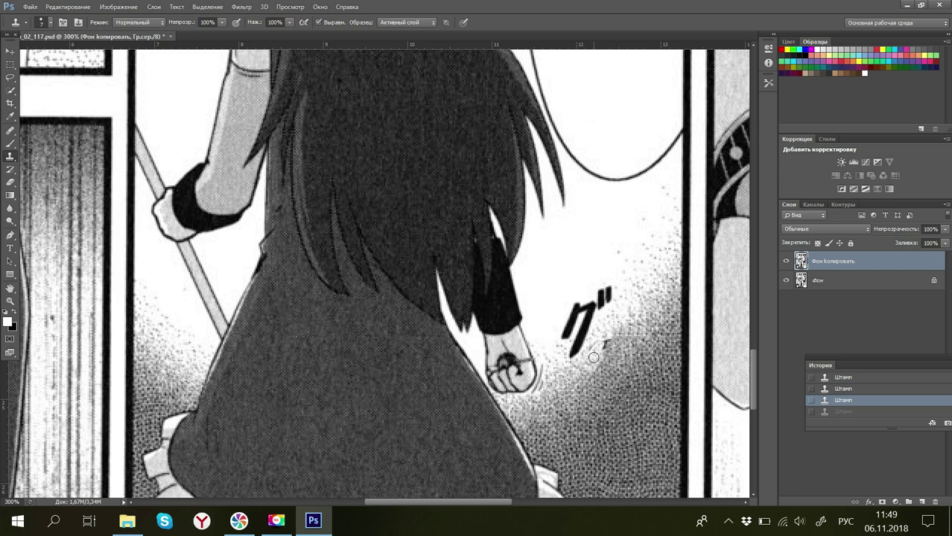
{"action": "left_click", "coordinate": [593, 356], "text": "alt"}
{"action": "left_click", "coordinate": [594, 349]}
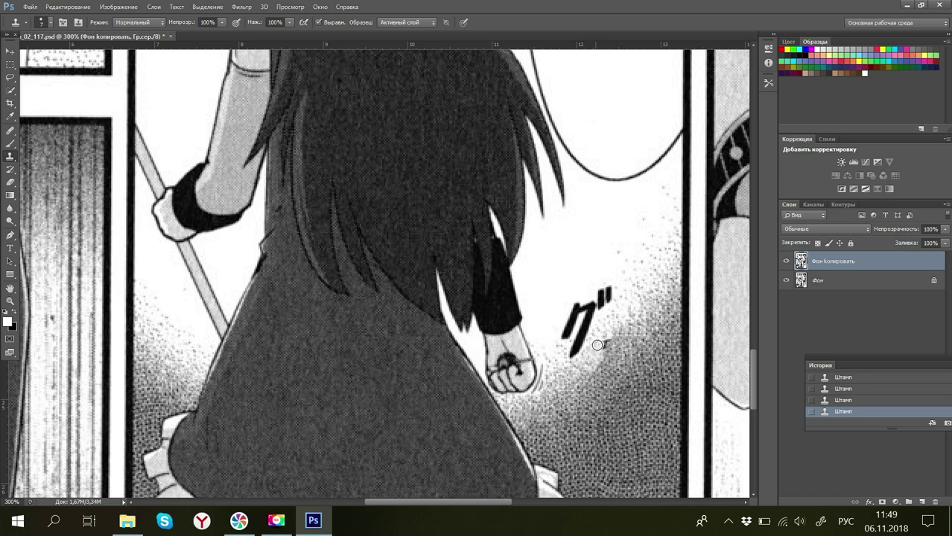
{"action": "left_click_drag", "start_coordinate": [603, 344], "coordinate": [607, 341]}
Step: Step back through the last clone stamps in the history to compare the patched area, and restore them all
{"action": "left_click", "coordinate": [830, 400]}
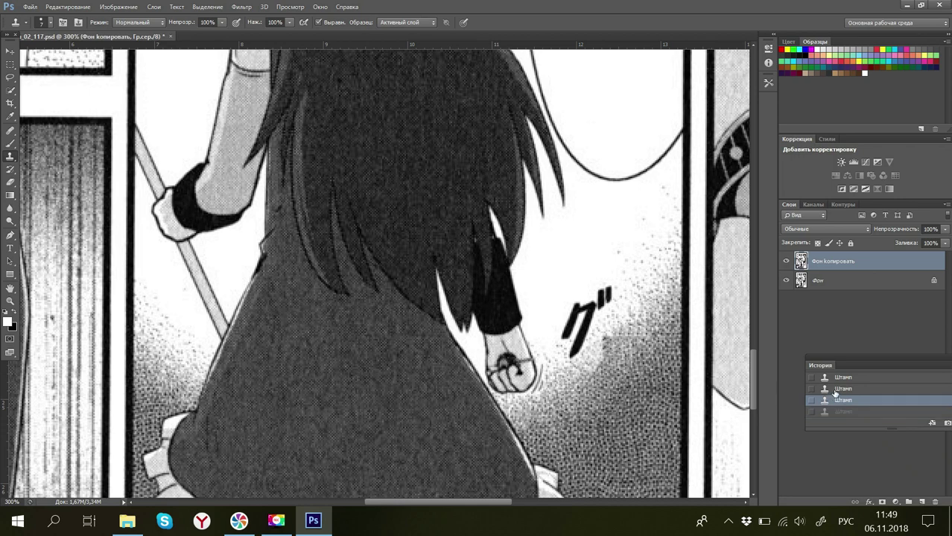
{"action": "left_click", "coordinate": [819, 389]}
{"action": "left_click", "coordinate": [836, 378]}
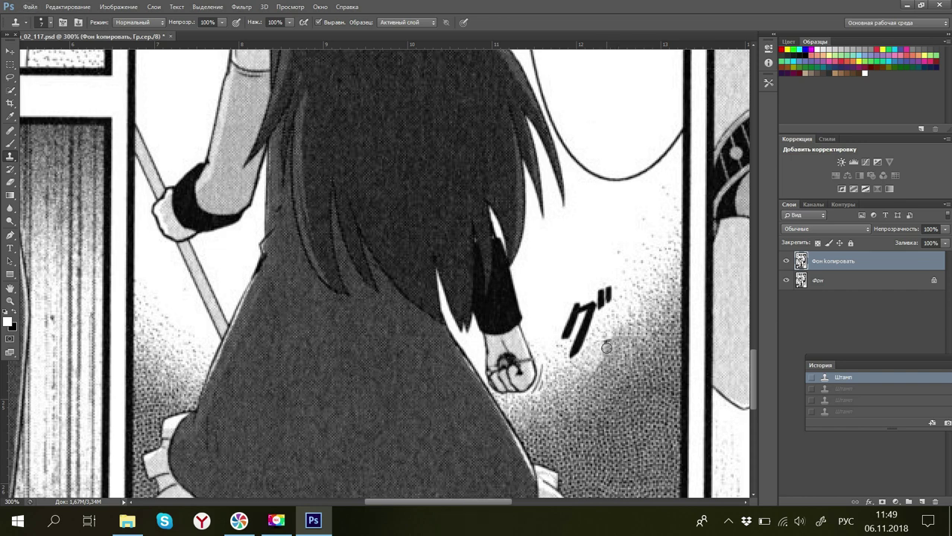
{"action": "key", "text": "ctrl+shift+z"}
{"action": "key", "text": "ctrl+shift+z"}
{"action": "key", "text": "ctrl+shift+z"}
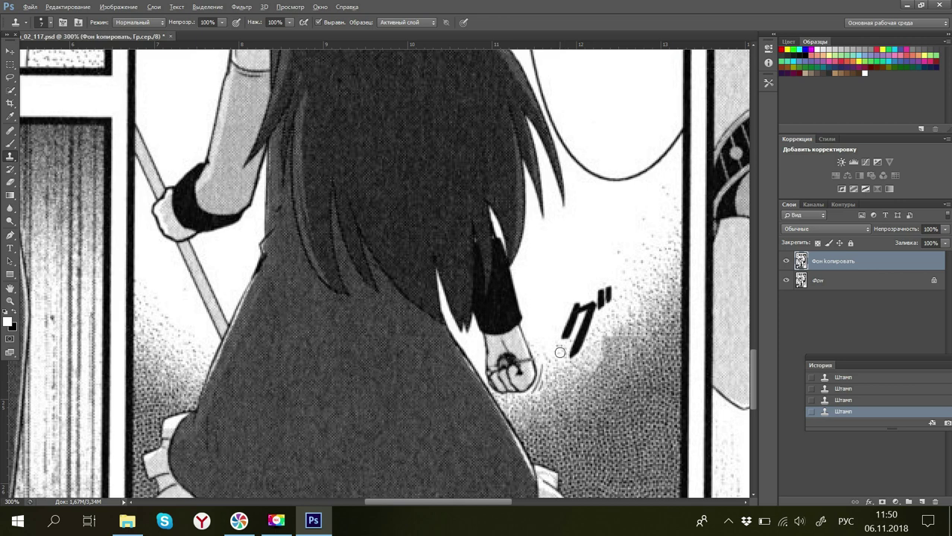
Step: Clone clean background over the remaining upper グ character beside the fist, undoing misplaced stamps and resampling the source
{"action": "key", "text": "ctrl+alt+z"}
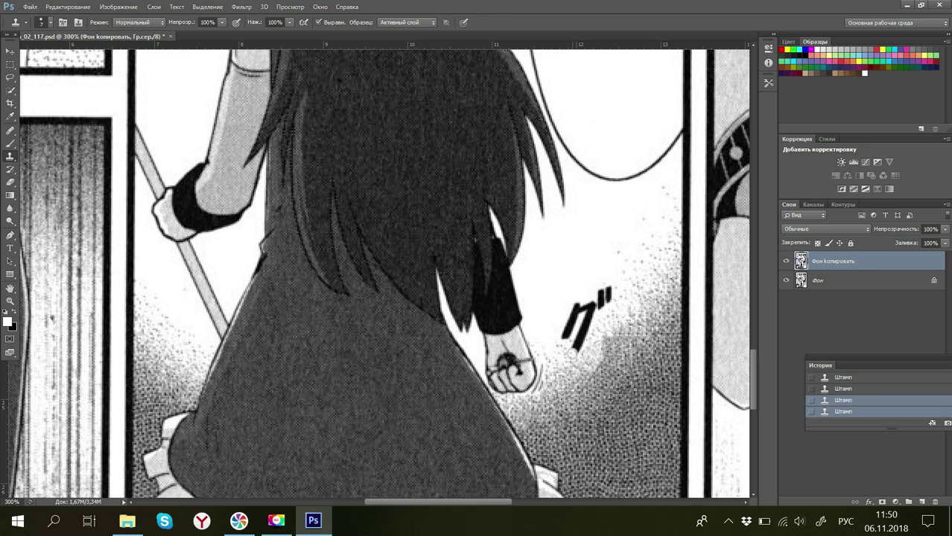
{"action": "key", "text": "ctrl+shift+z"}
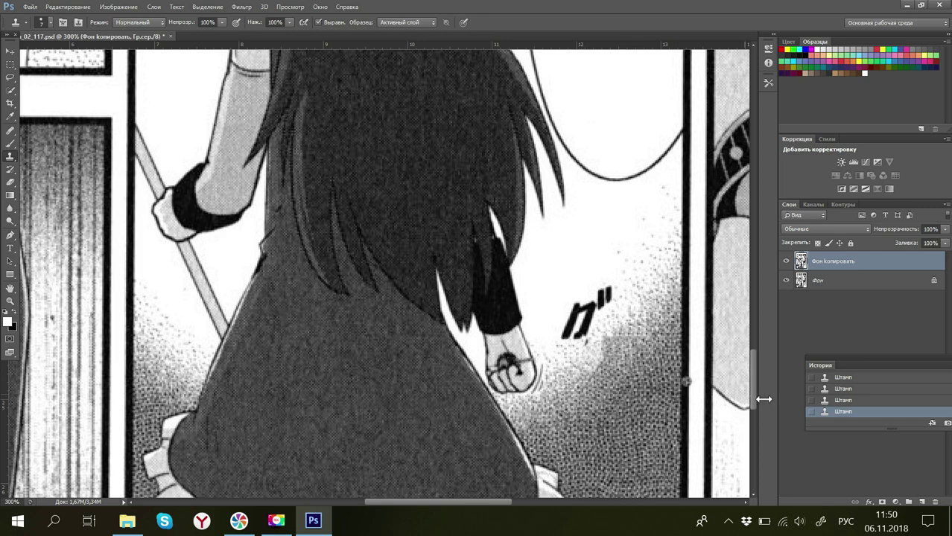
{"action": "left_click", "coordinate": [833, 402]}
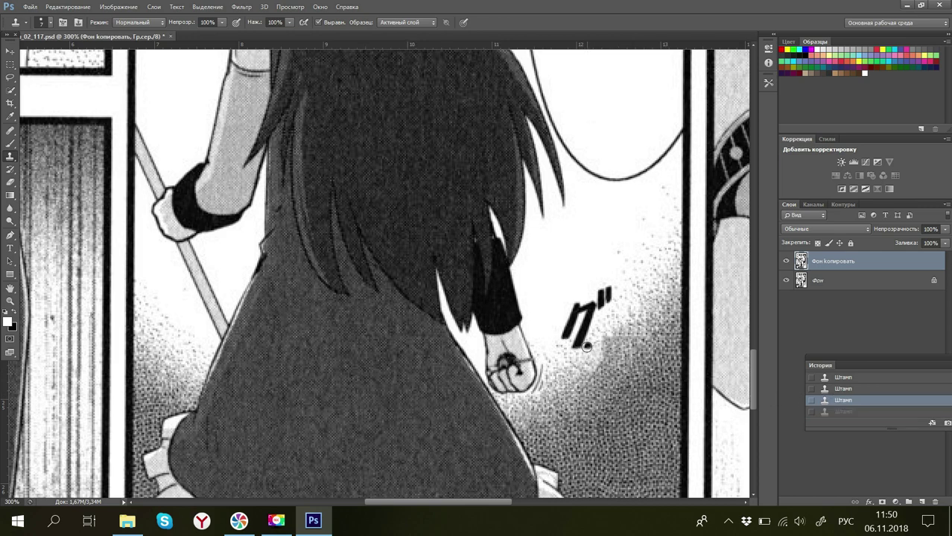
{"action": "left_click", "coordinate": [837, 408]}
{"action": "key", "text": "ctrl+alt+z"}
{"action": "left_click", "coordinate": [584, 355], "text": "alt"}
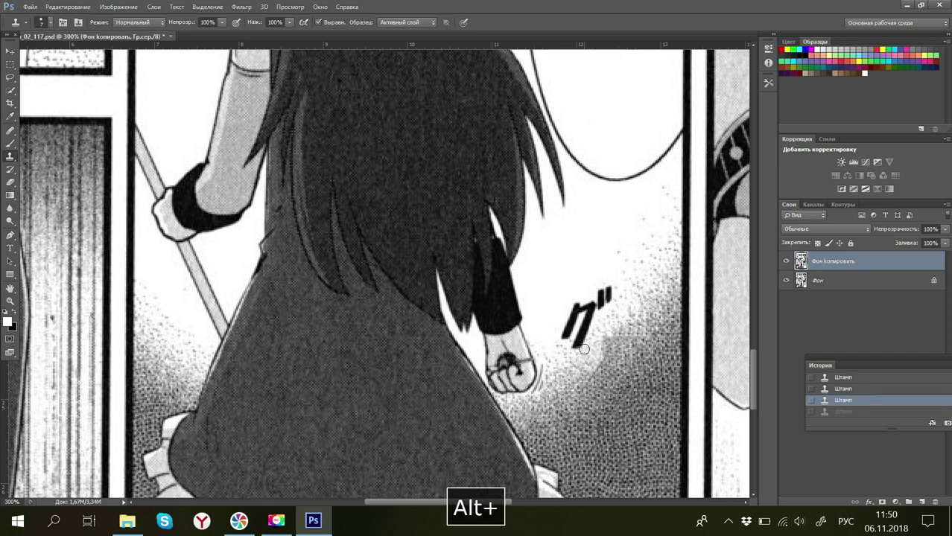
{"action": "left_click_drag", "start_coordinate": [579, 349], "coordinate": [576, 345]}
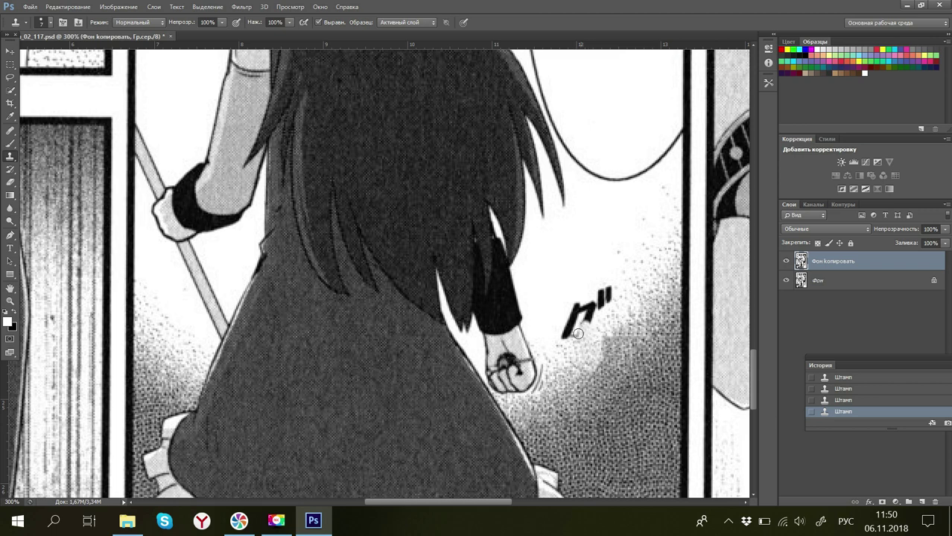
{"action": "left_click_drag", "start_coordinate": [585, 326], "coordinate": [587, 323]}
{"action": "left_click", "coordinate": [610, 305], "text": "alt"}
{"action": "mouse_move", "coordinate": [610, 305]}
{"action": "left_mouse_down"}
{"action": "mouse_move", "coordinate": [576, 318]}
{"action": "mouse_move", "coordinate": [588, 324]}
{"action": "mouse_move", "coordinate": [612, 305]}
{"action": "mouse_move", "coordinate": [613, 289]}
{"action": "mouse_move", "coordinate": [585, 303]}
{"action": "mouse_move", "coordinate": [575, 323]}
{"action": "mouse_move", "coordinate": [581, 304]}
{"action": "mouse_move", "coordinate": [564, 335]}
{"action": "left_mouse_up"}
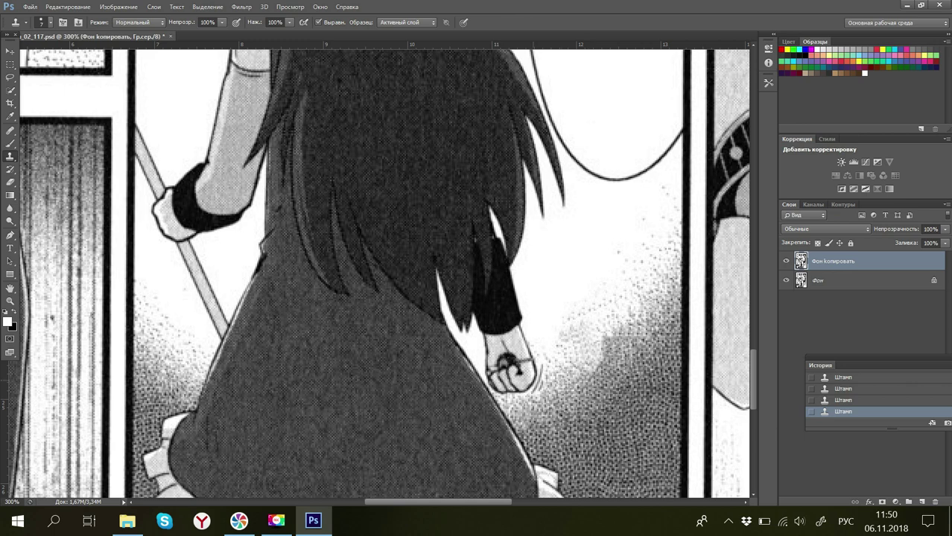
Step: Check the cleaned page at 120% and 45% zoom, then save homu_02_117.psd and close it
{"action": "left_click", "coordinate": [10, 502]}
{"action": "type", "text": "120"}
{"action": "key", "text": "Return"}
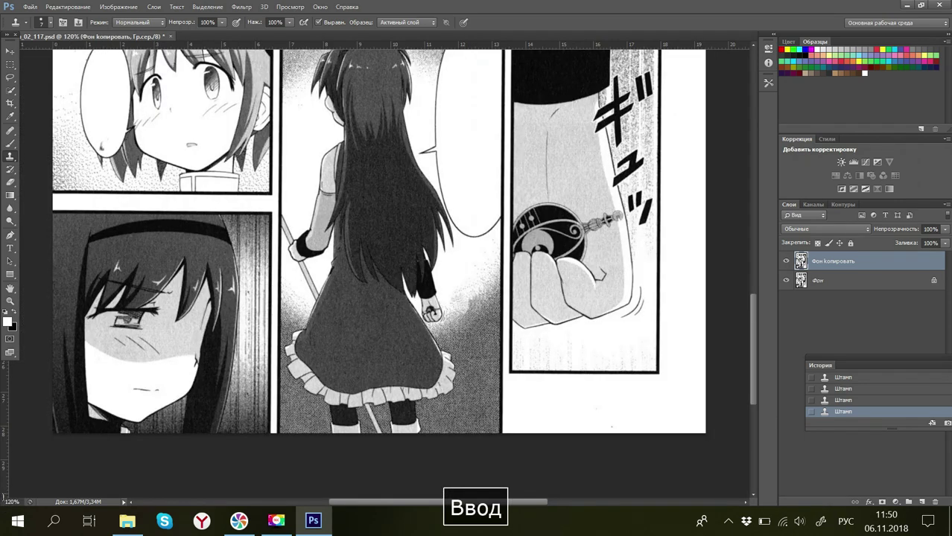
{"action": "left_click", "coordinate": [4, 503]}
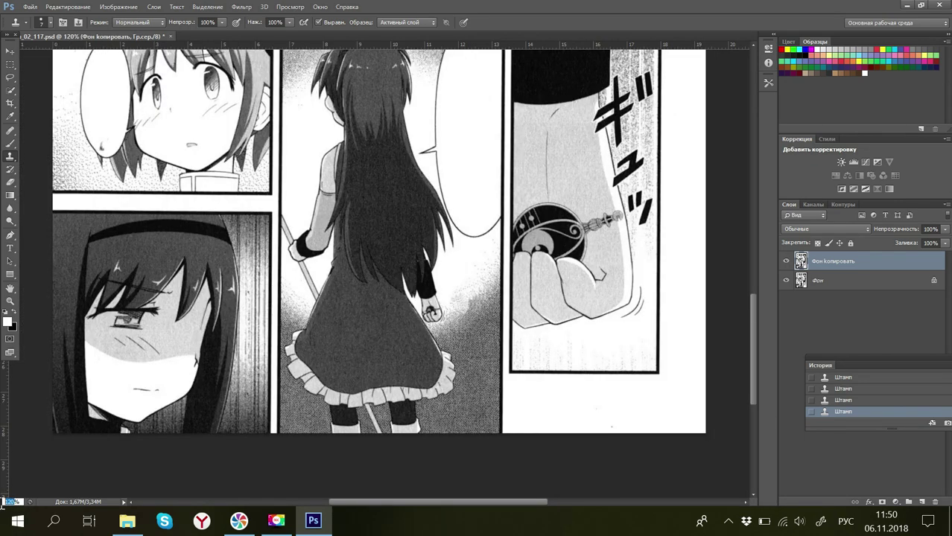
{"action": "type", "text": "45"}
{"action": "key", "text": "Return"}
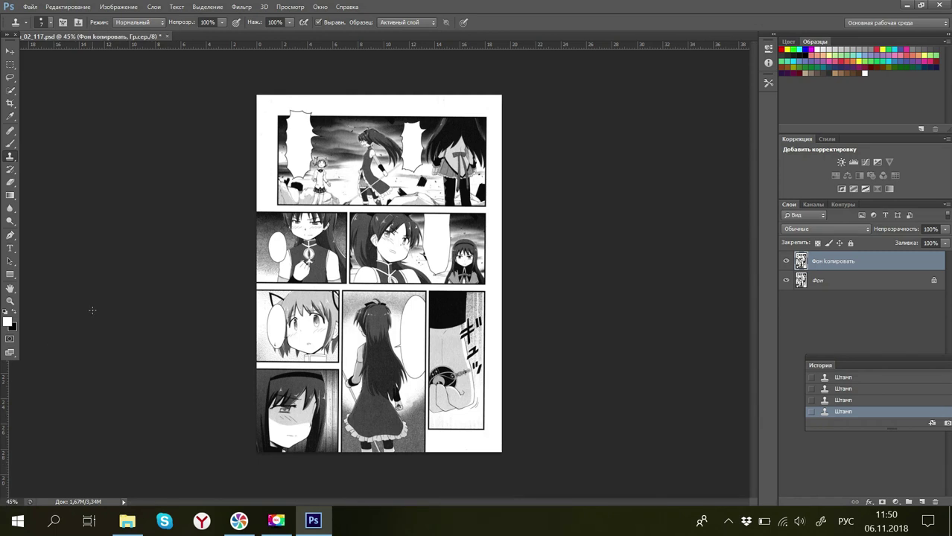
{"action": "left_click", "coordinate": [33, 7]}
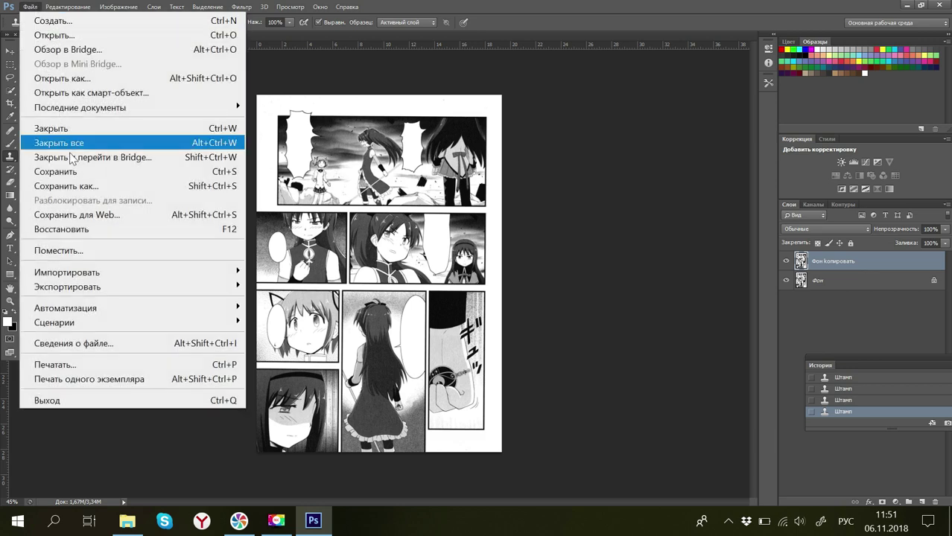
{"action": "left_click", "coordinate": [66, 171]}
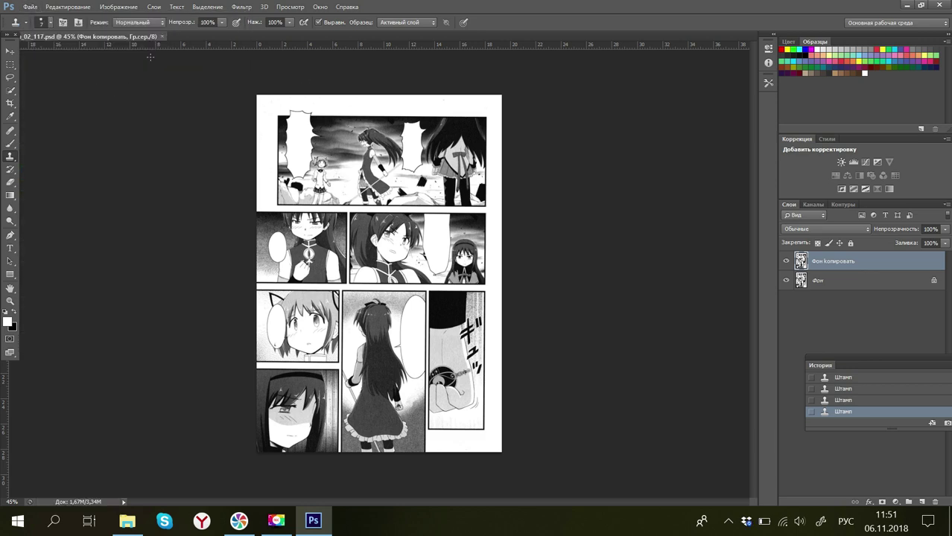
{"action": "left_click", "coordinate": [162, 36]}
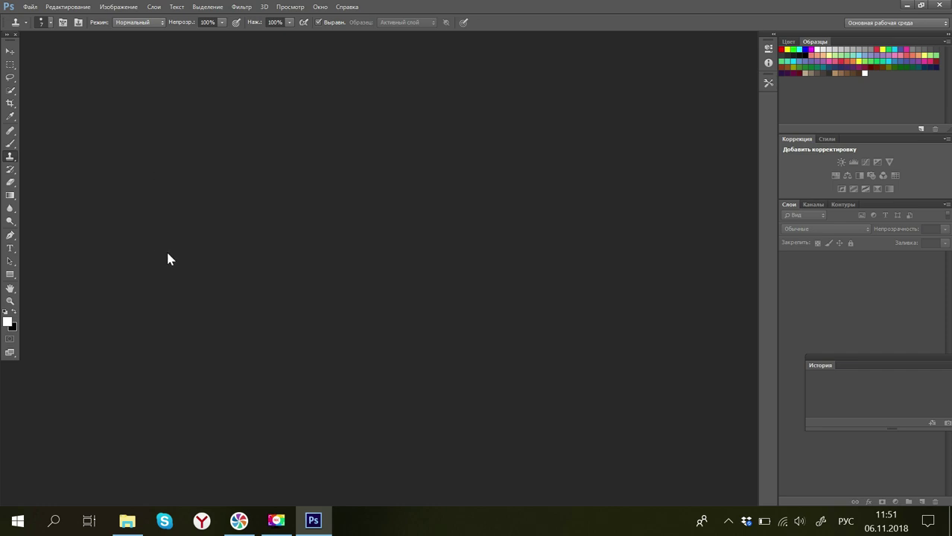
{"action": "mouse_move", "coordinate": [275, 533]}
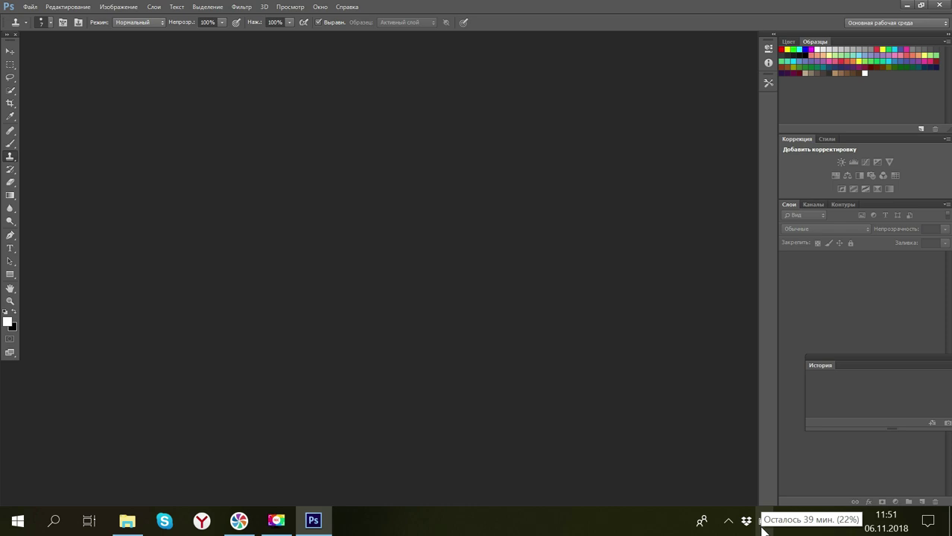
{"action": "left_click", "coordinate": [282, 518]}
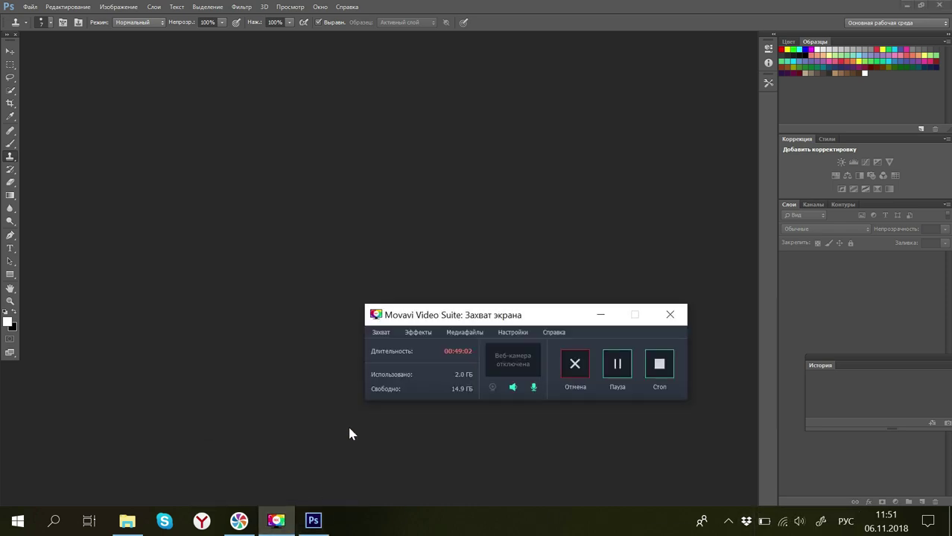